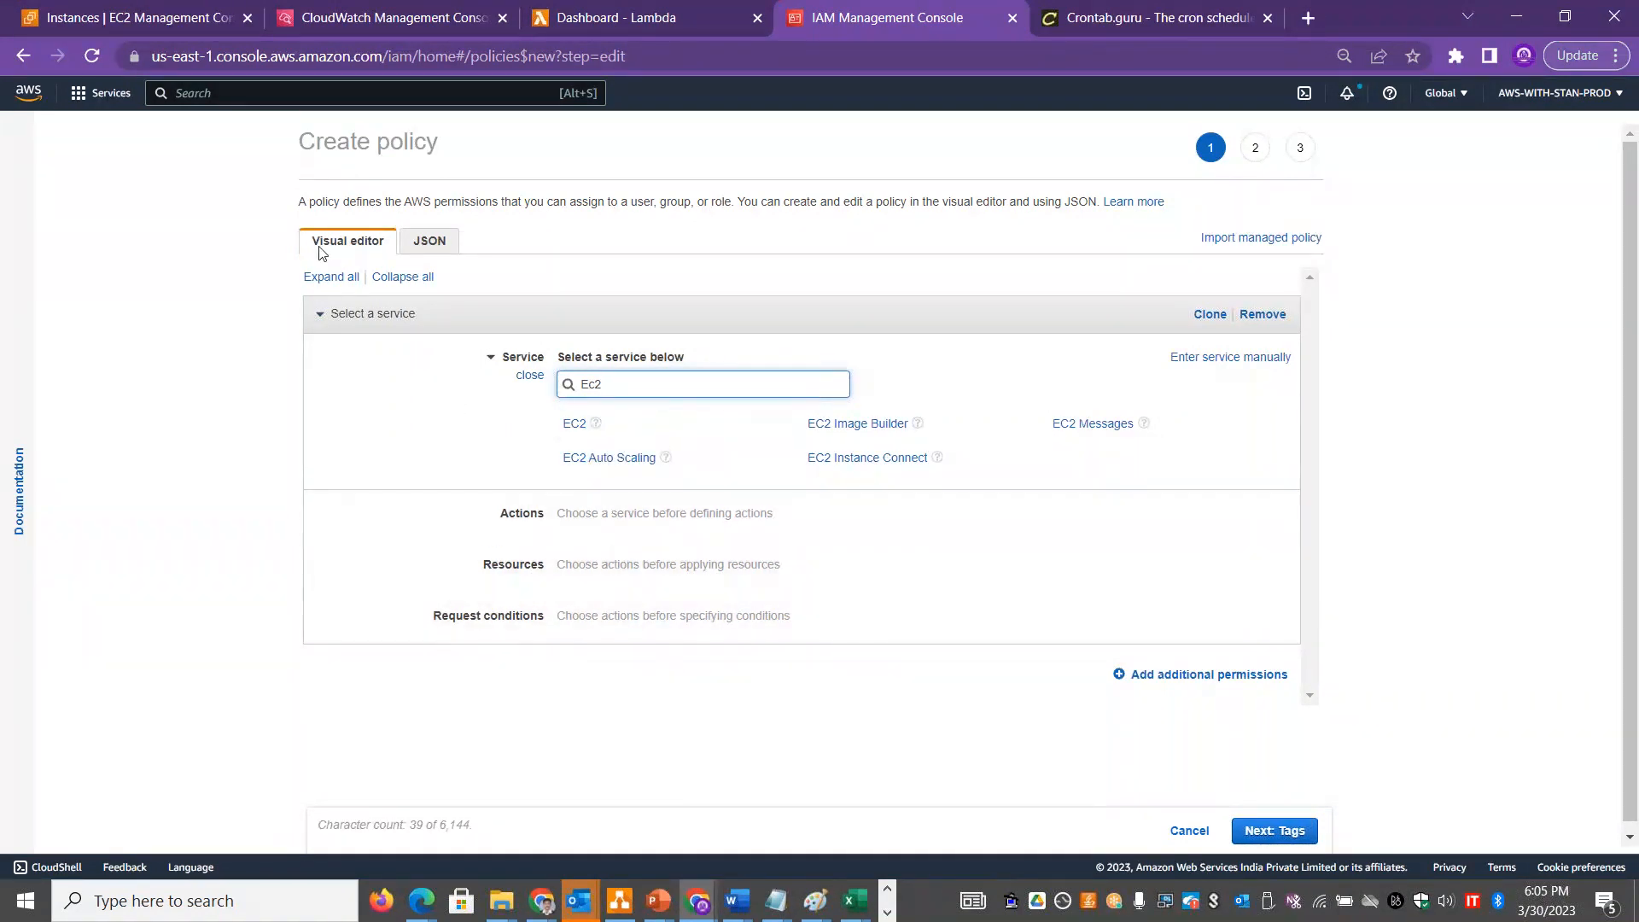
# View the policy's JSON form, and examine the EC2 actions in the sample policy of scheduled-ec2-start-stop.txt in Notepad.
pyautogui.click(425, 245)
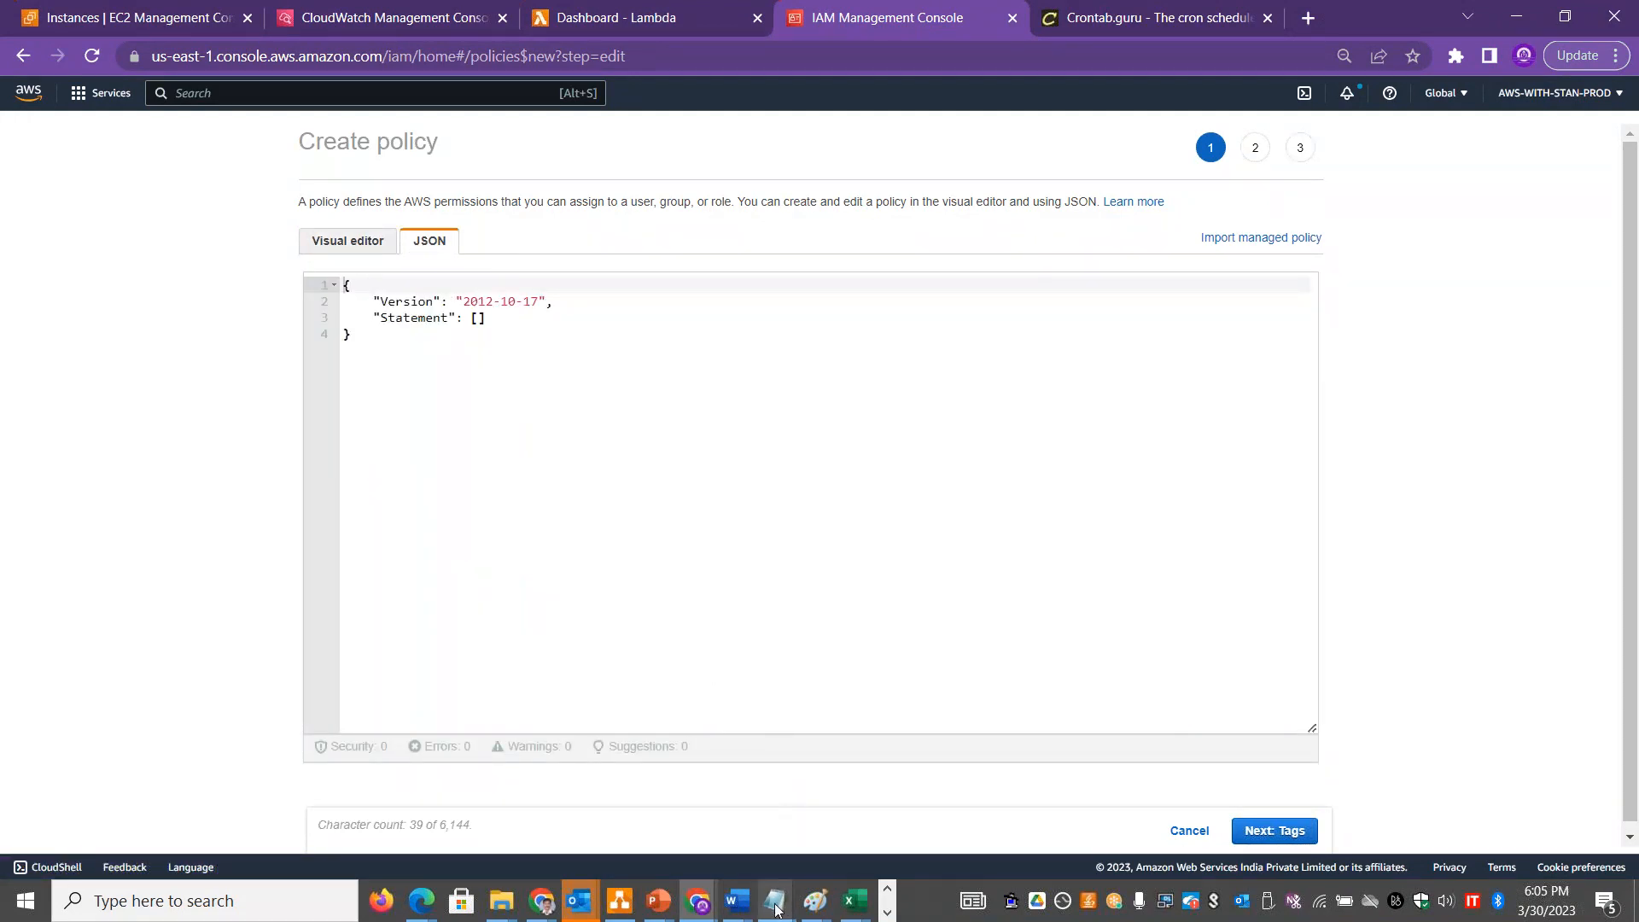
pyautogui.moveTo(775, 909)
pyautogui.click(537, 798)
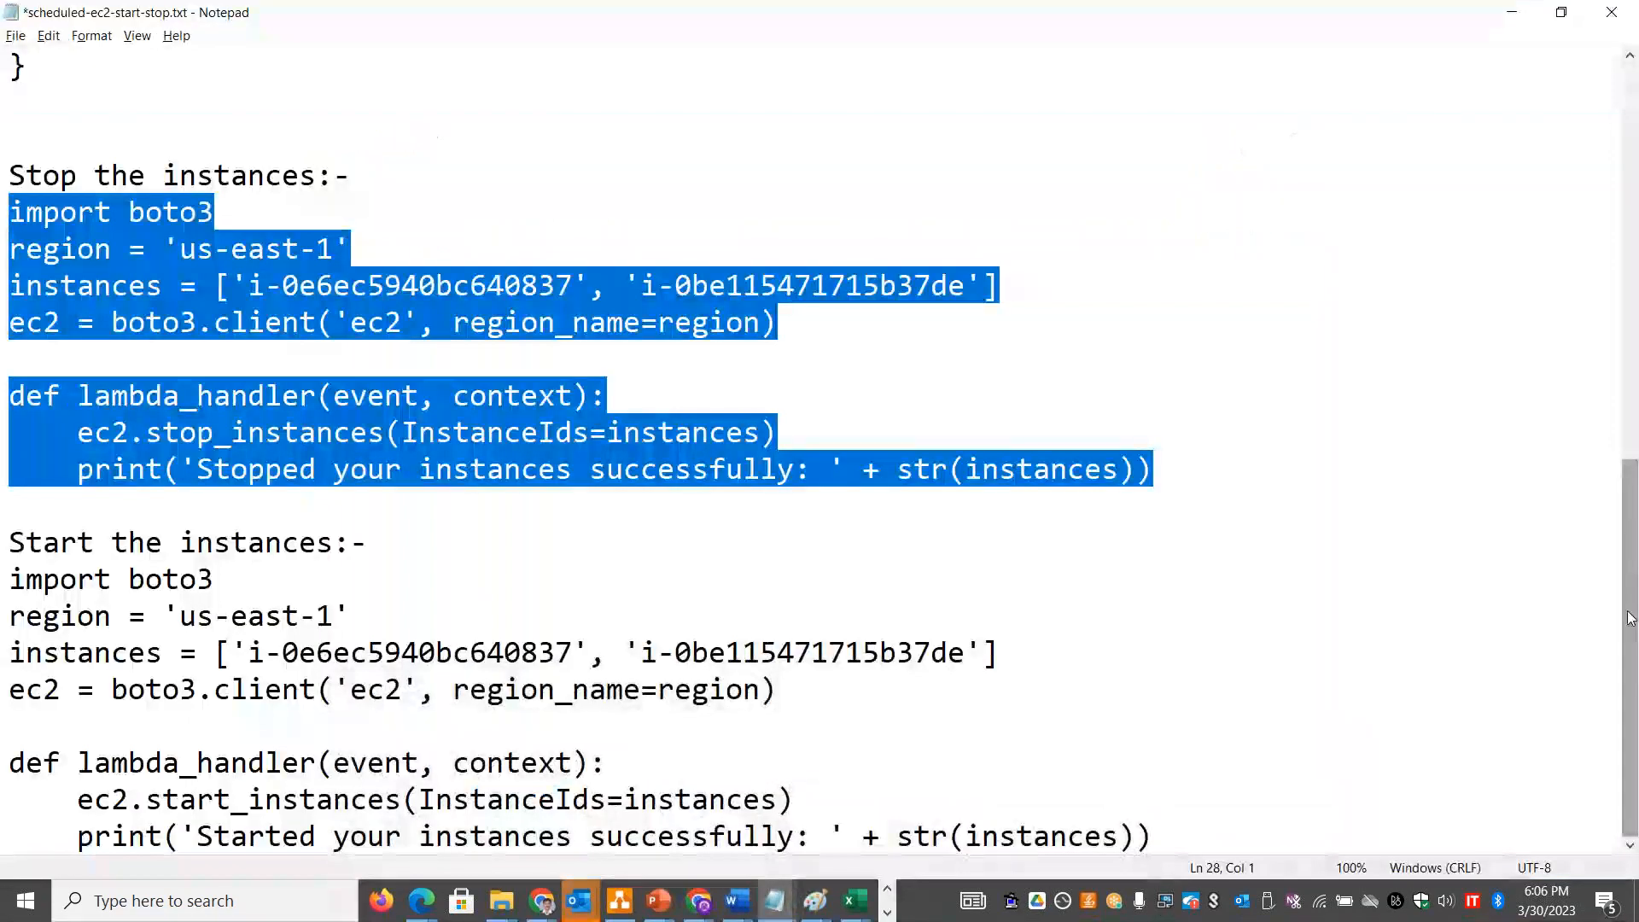
pyautogui.scroll(7, 363, 666)
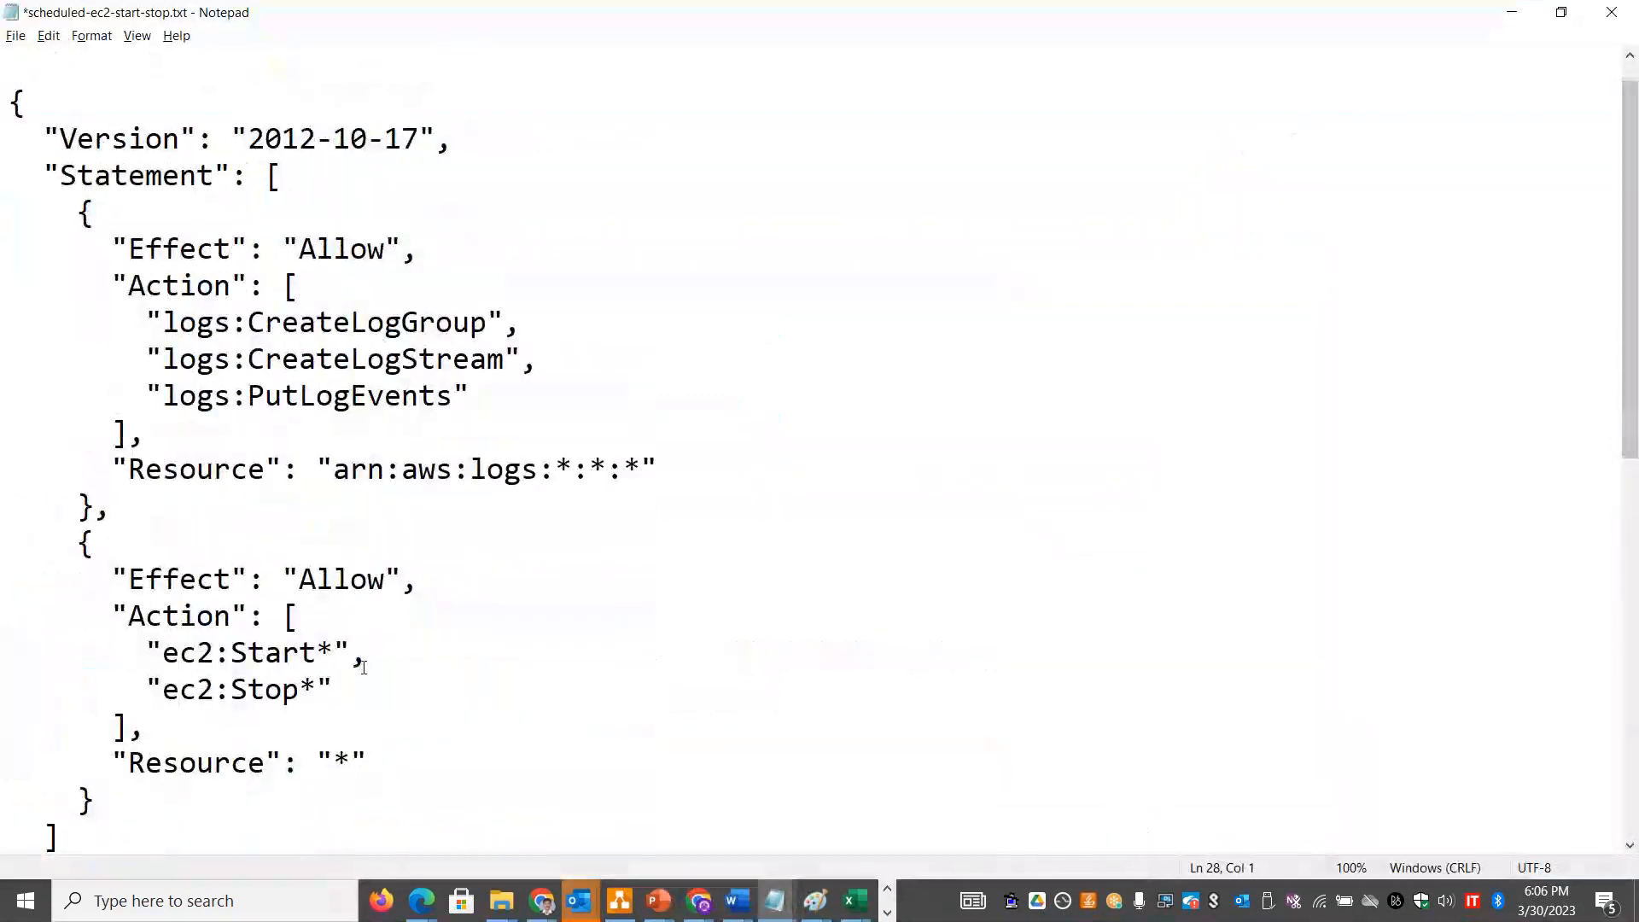
pyautogui.moveTo(334, 690); pyautogui.dragTo(128, 616)
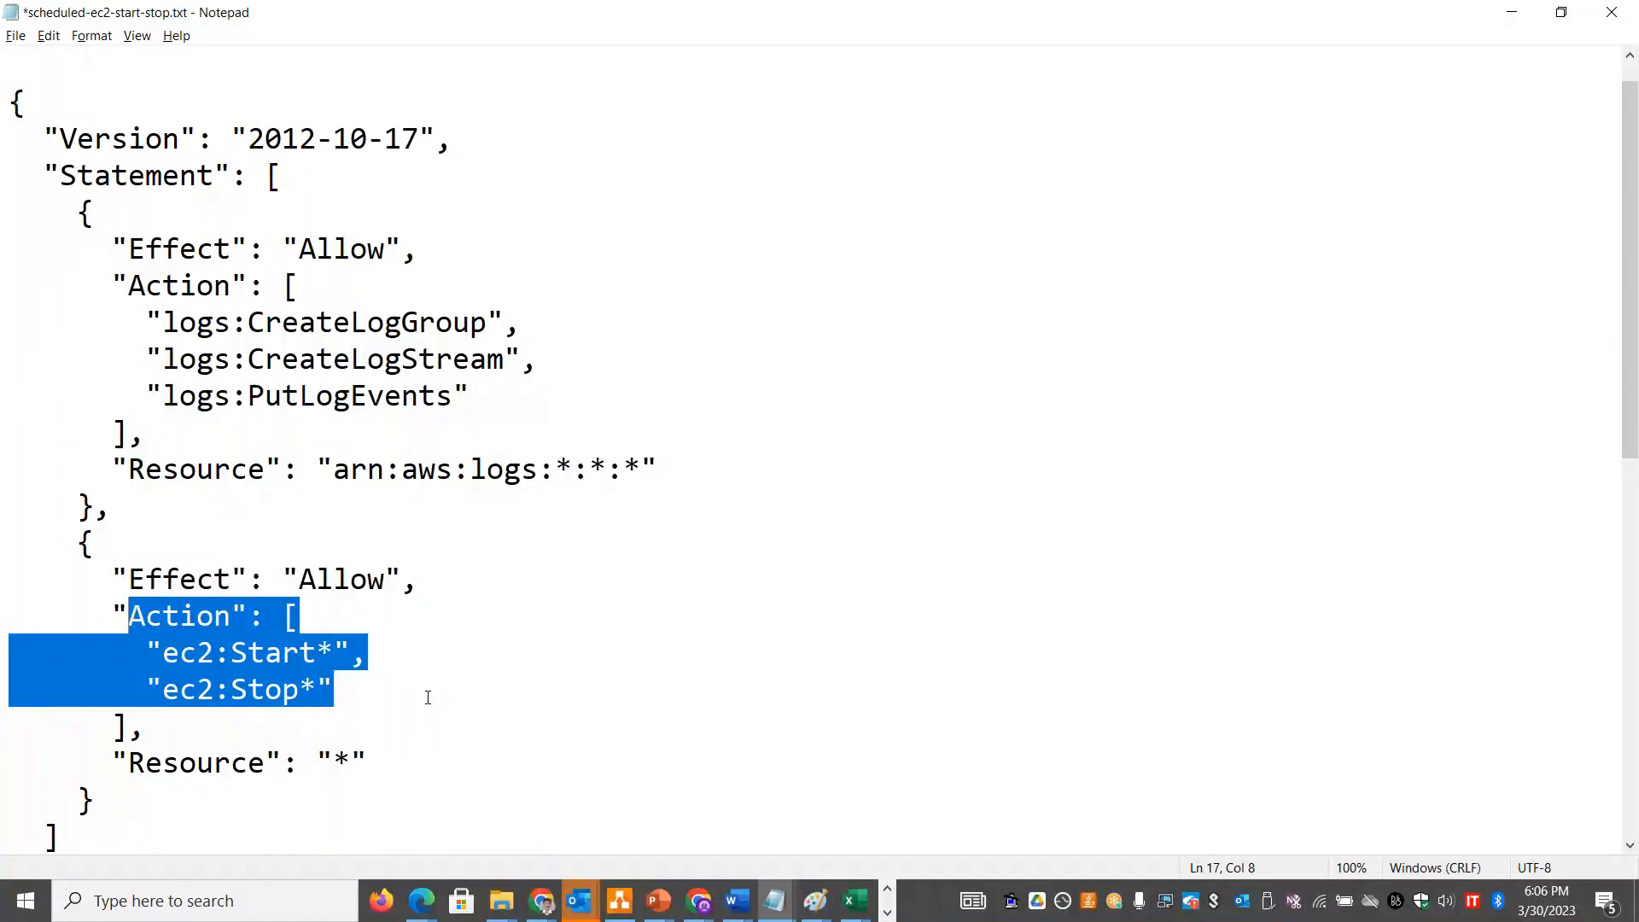
pyautogui.hotkey('alt', 'Tab')
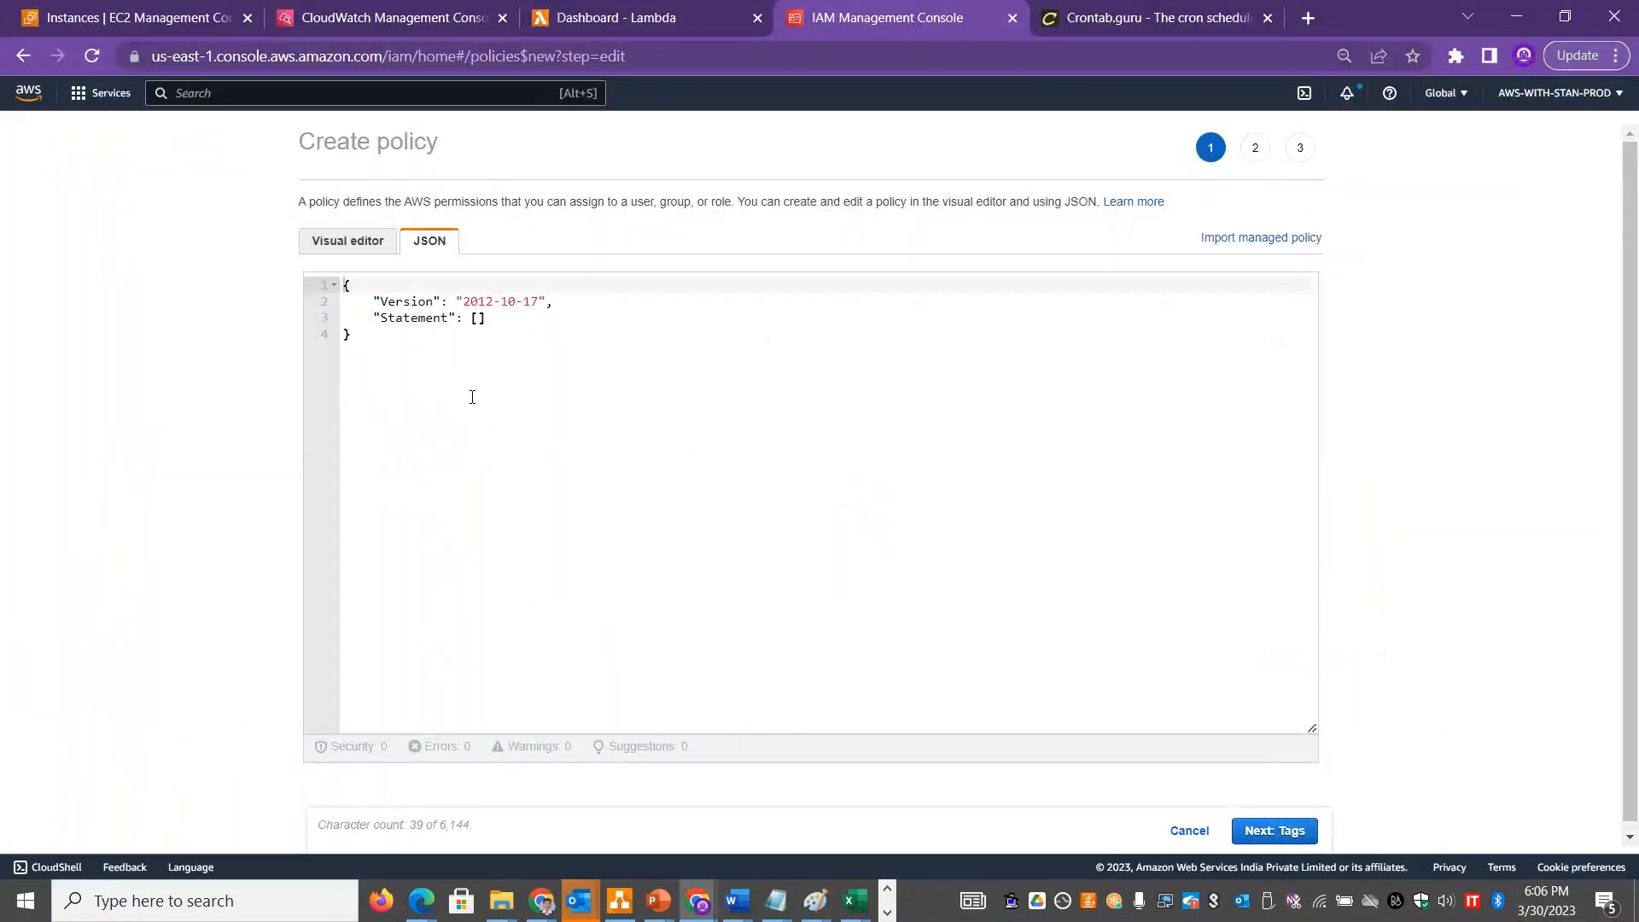
# In the visual editor, choose the EC2 service and allow the write actions StartInstances and StopInstances.
pyautogui.click(346, 240)
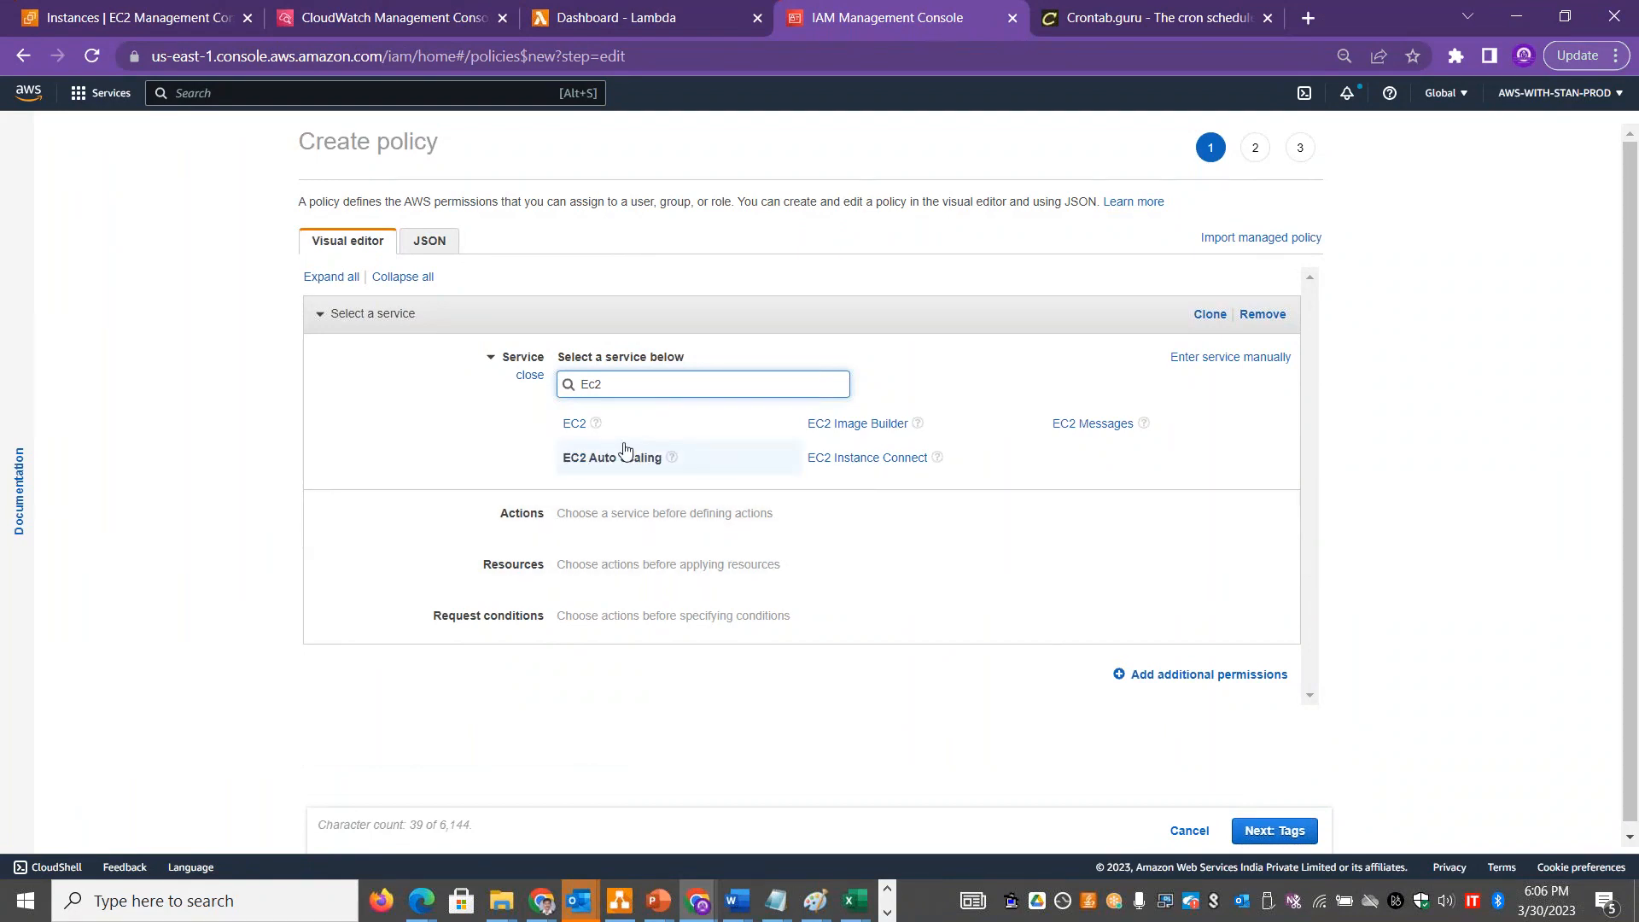
pyautogui.click(573, 425)
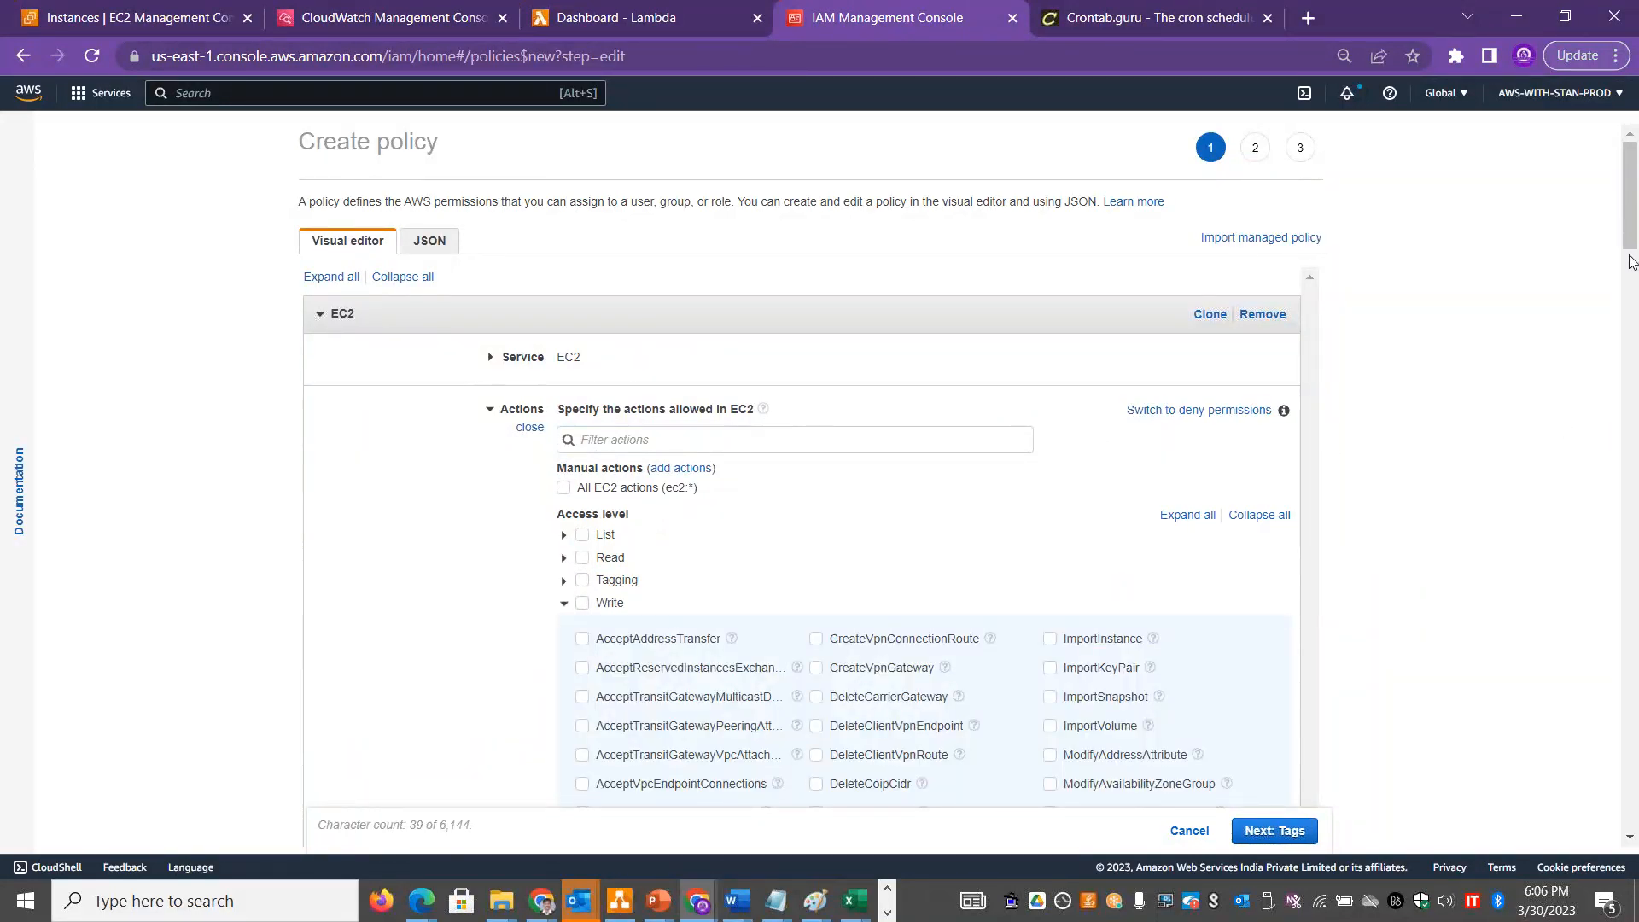
pyautogui.moveTo(1632, 261); pyautogui.dragTo(1628, 755)
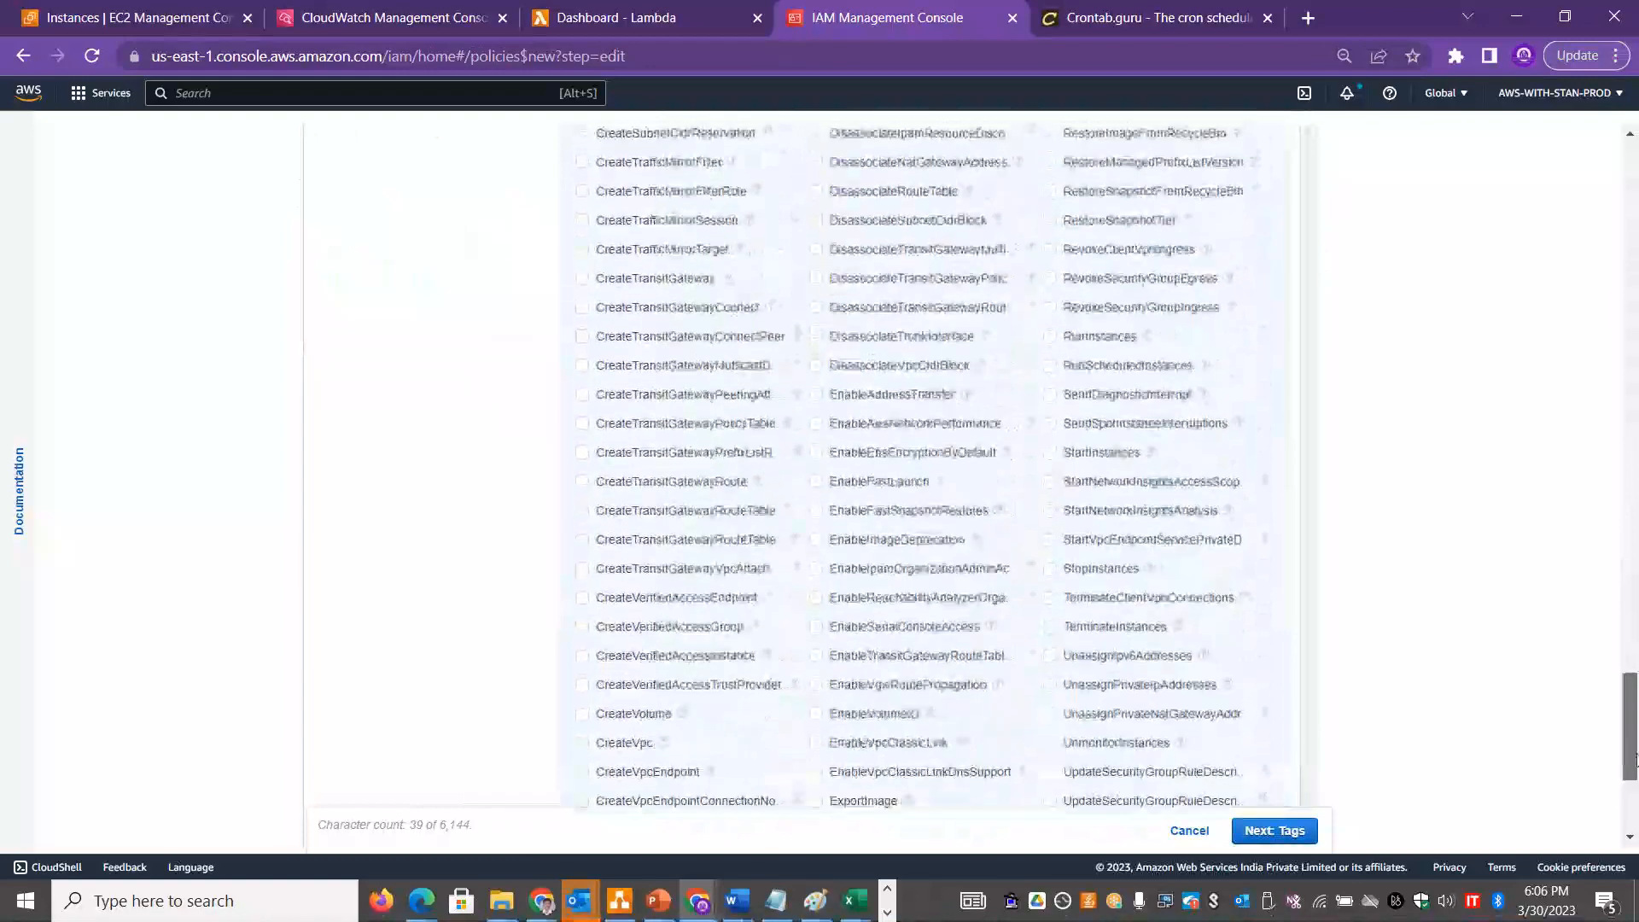
pyautogui.click(1050, 455)
pyautogui.click(1051, 569)
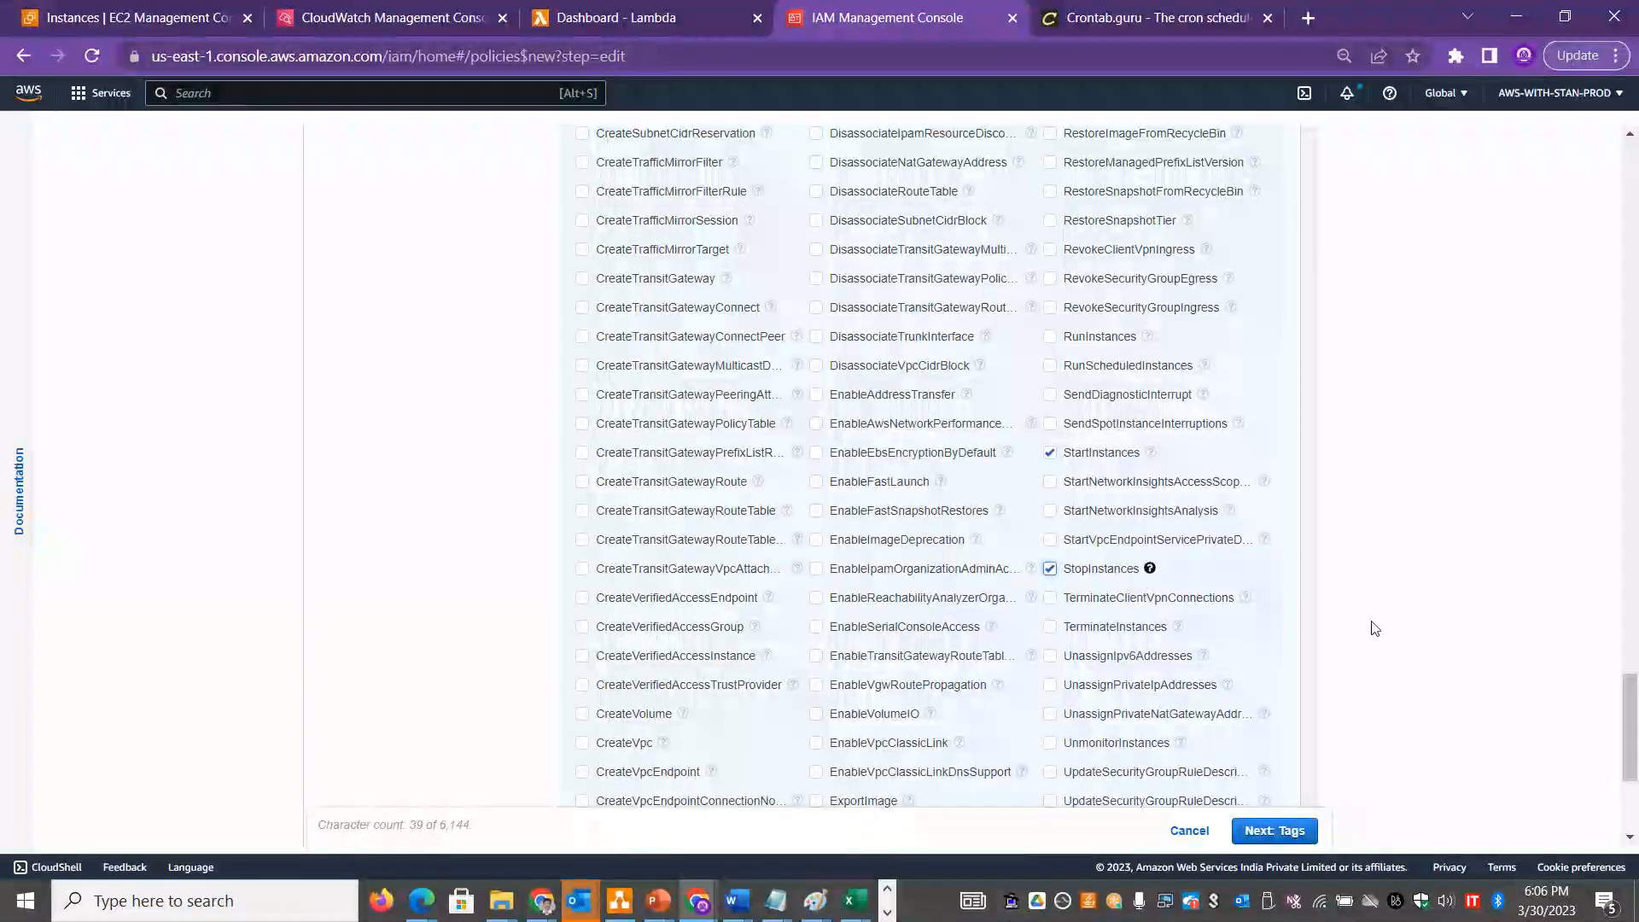
# Begin adding a specific instance ARN to the policy's resources, with us-east-1 as the region.
pyautogui.moveTo(1629, 742); pyautogui.dragTo(1632, 789)
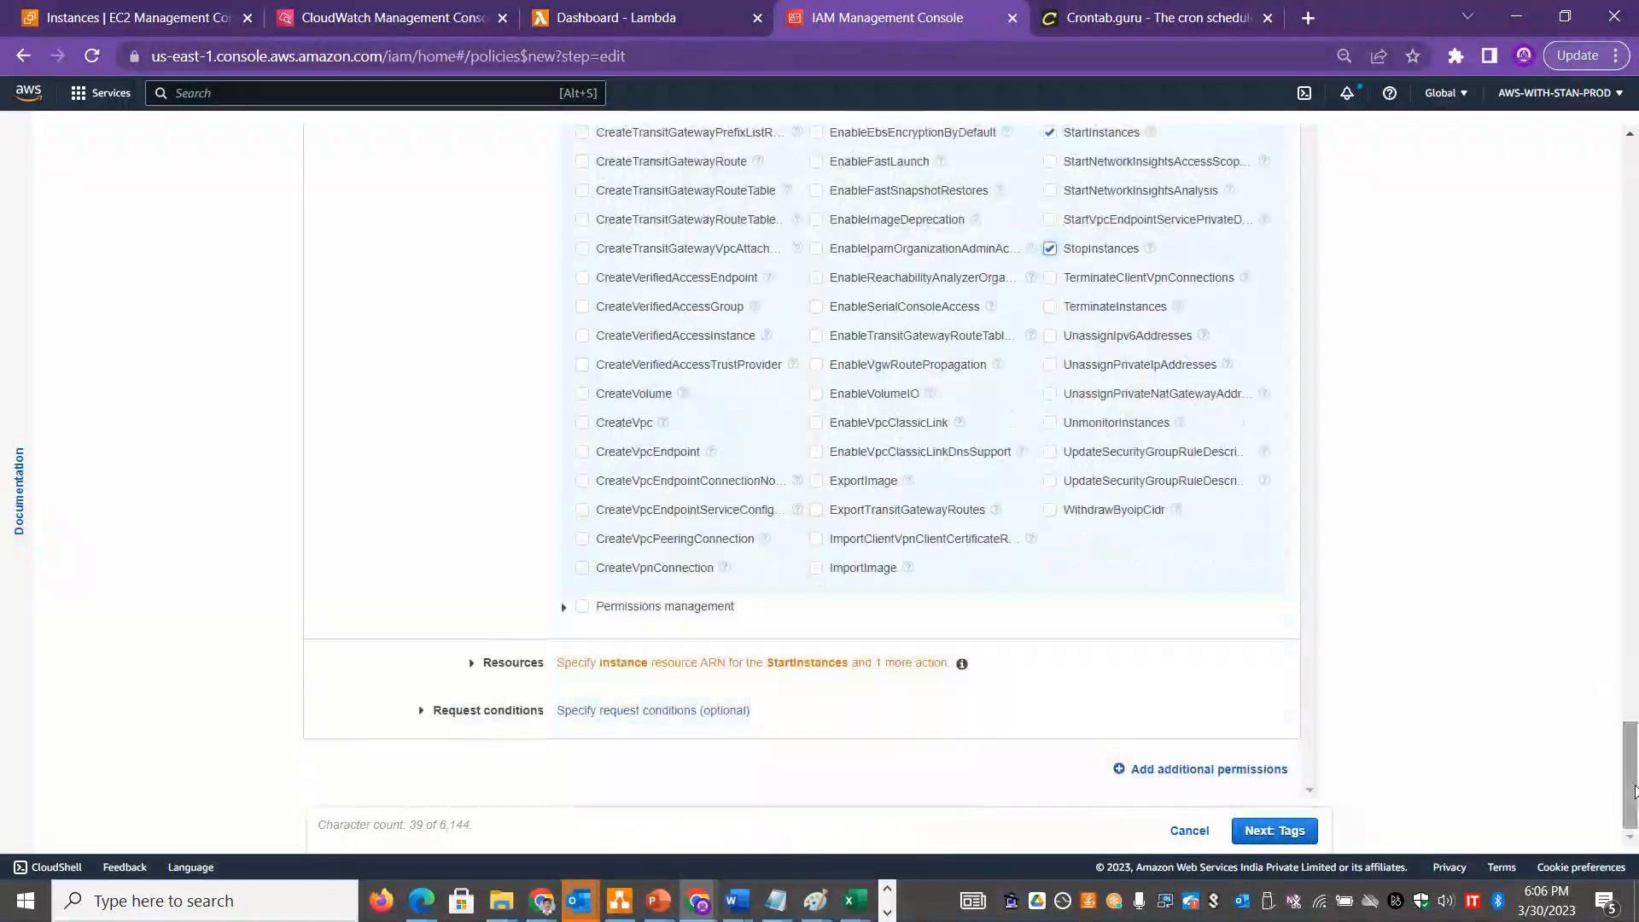
pyautogui.click(806, 661)
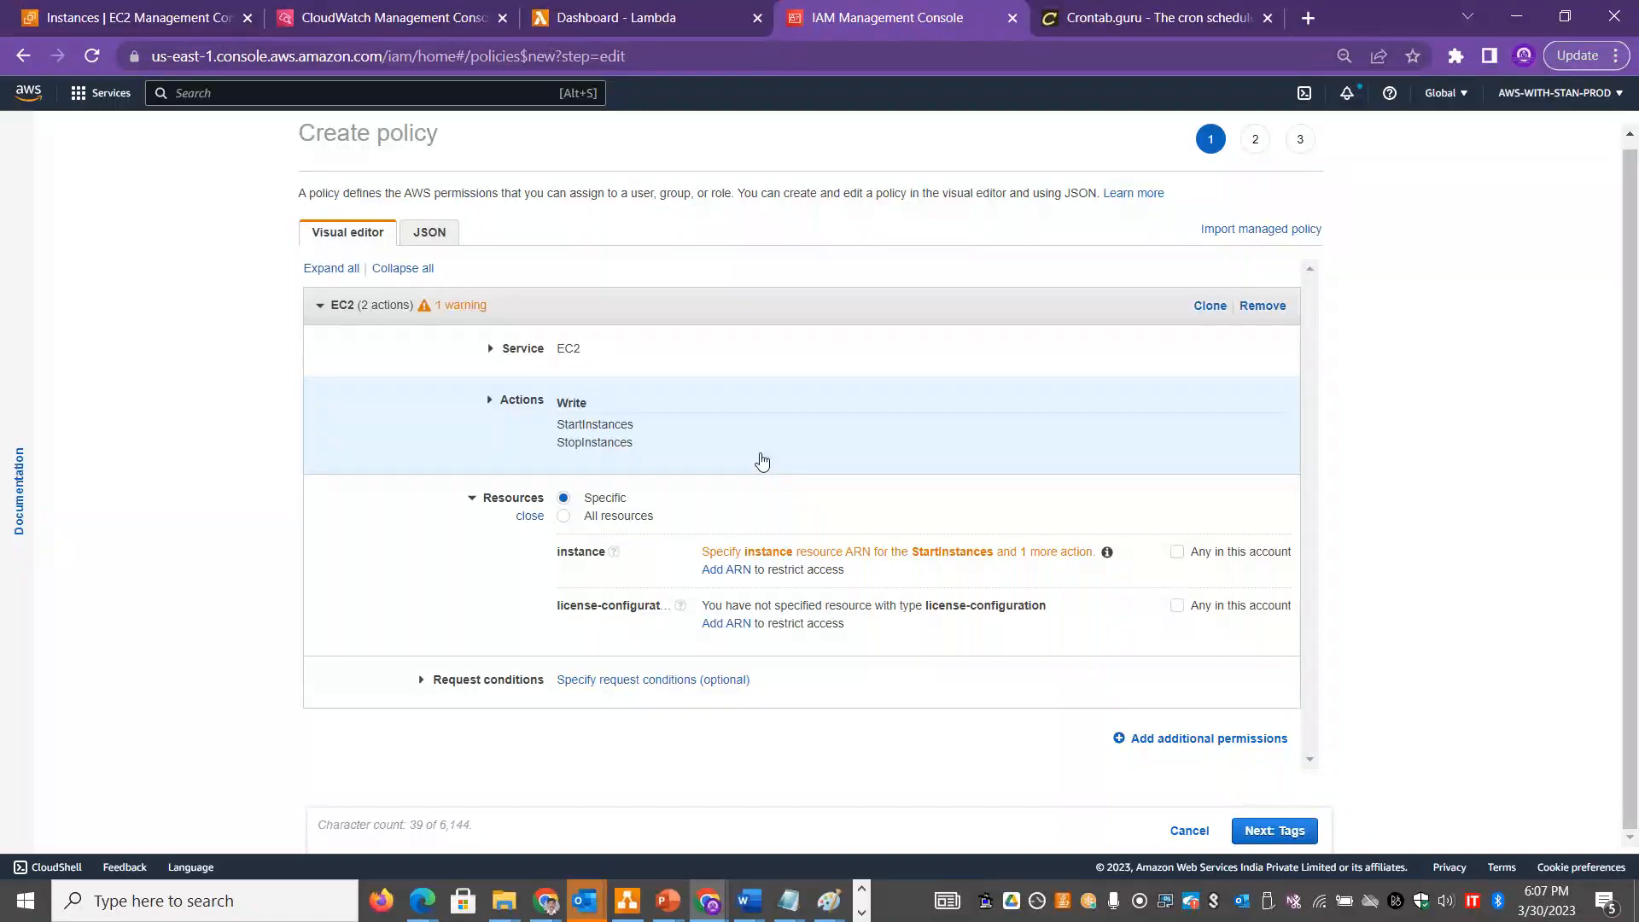
pyautogui.click(716, 570)
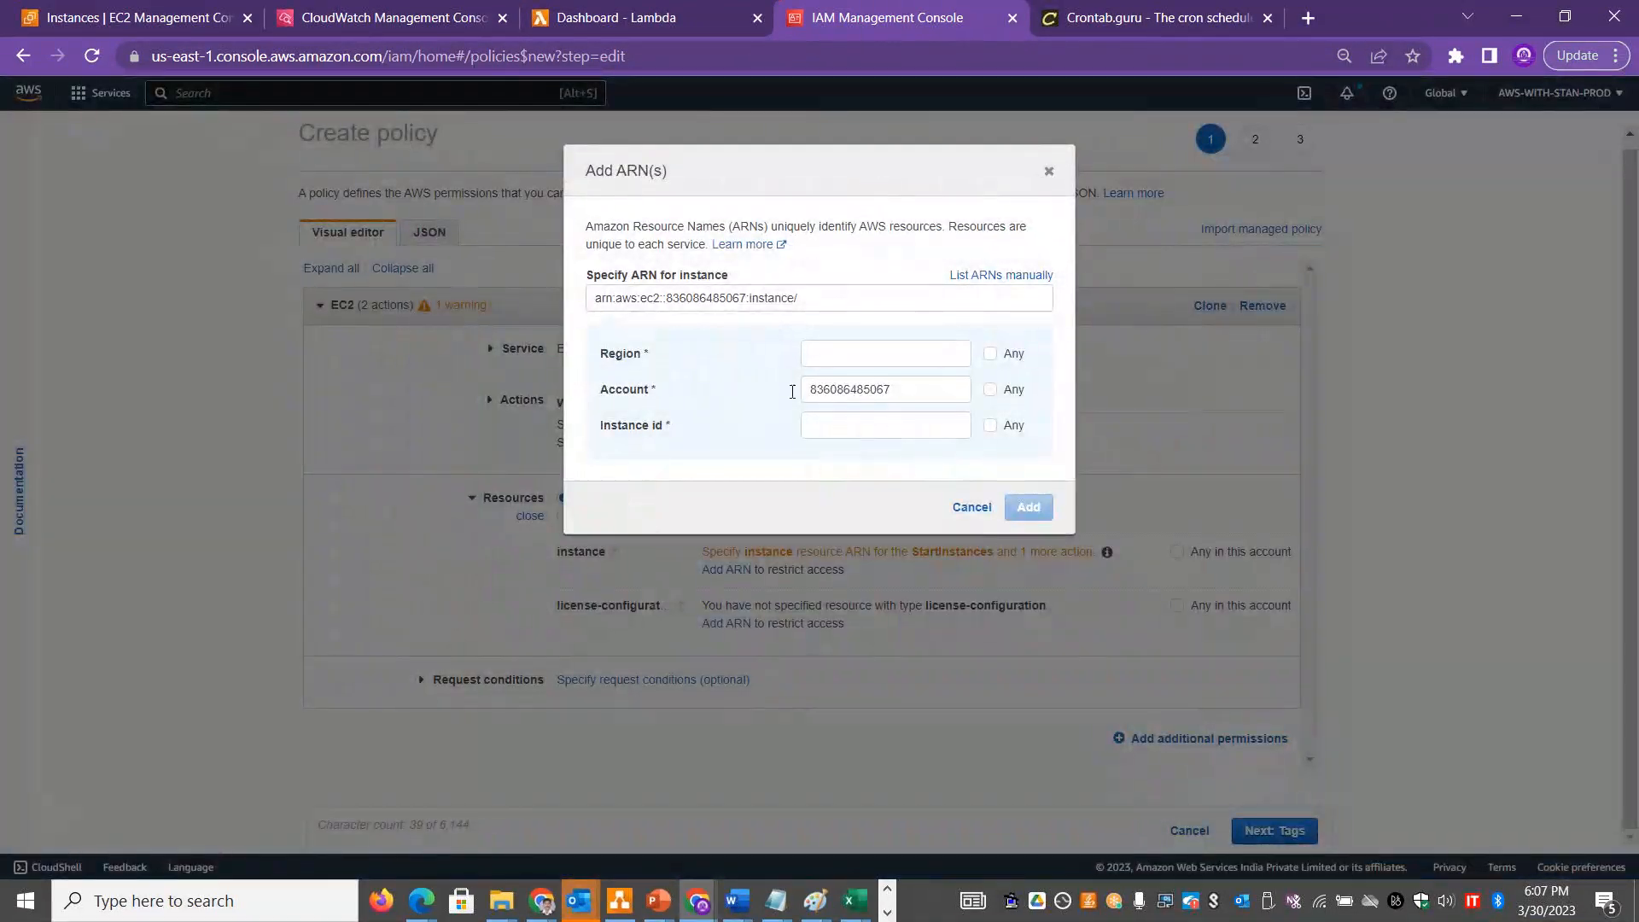
pyautogui.moveTo(585, 225); pyautogui.dragTo(767, 220)
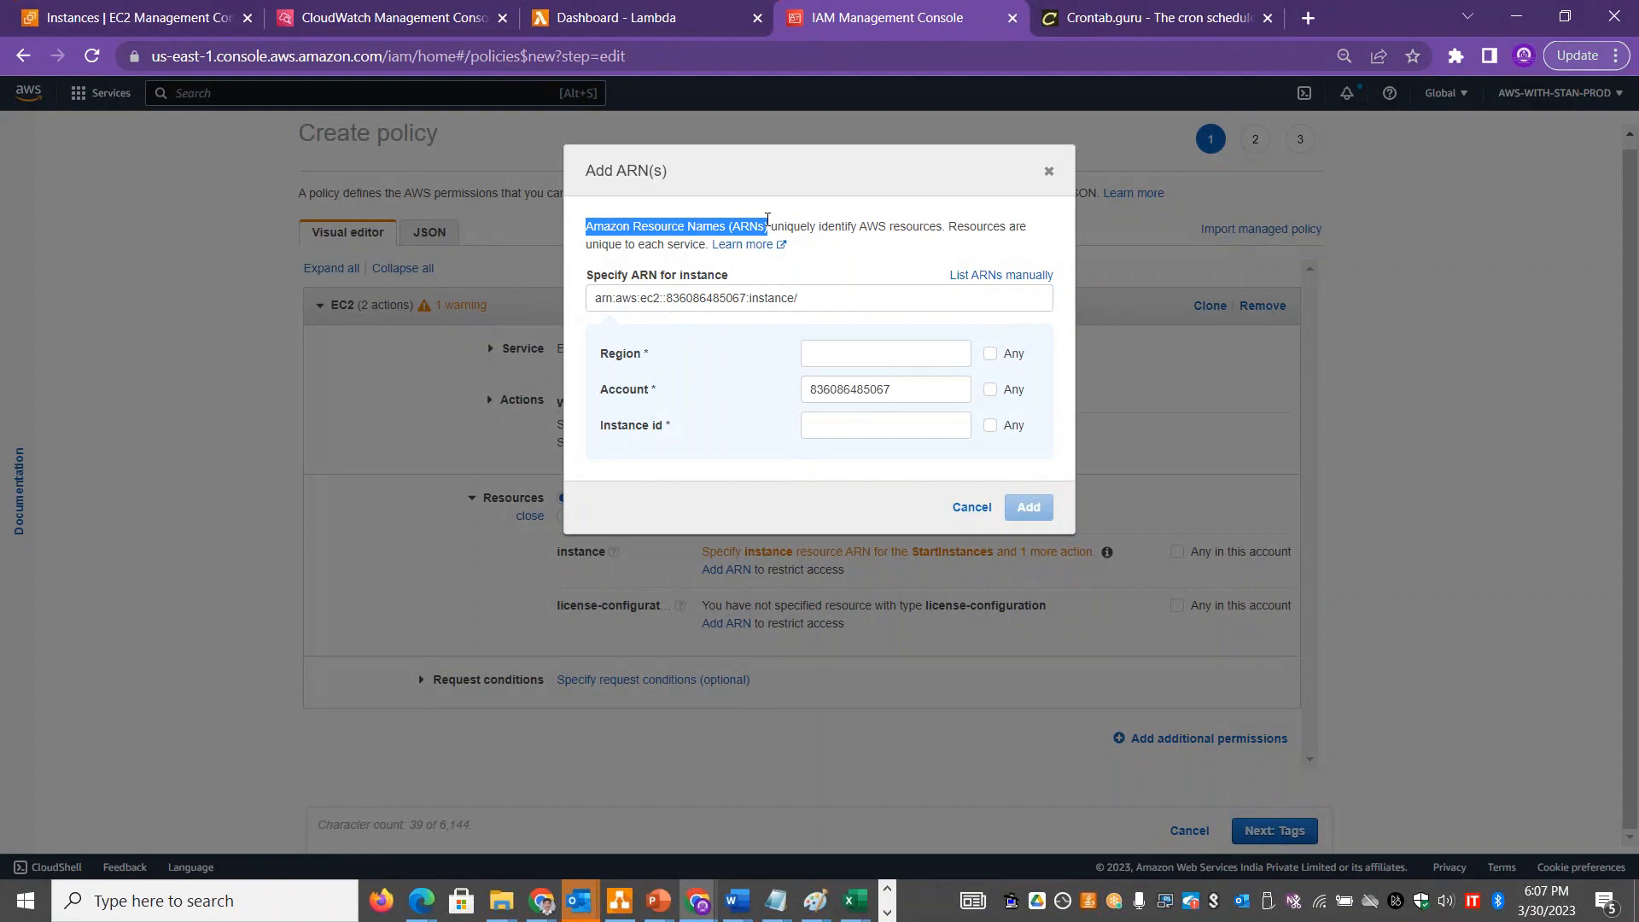
pyautogui.click(853, 351)
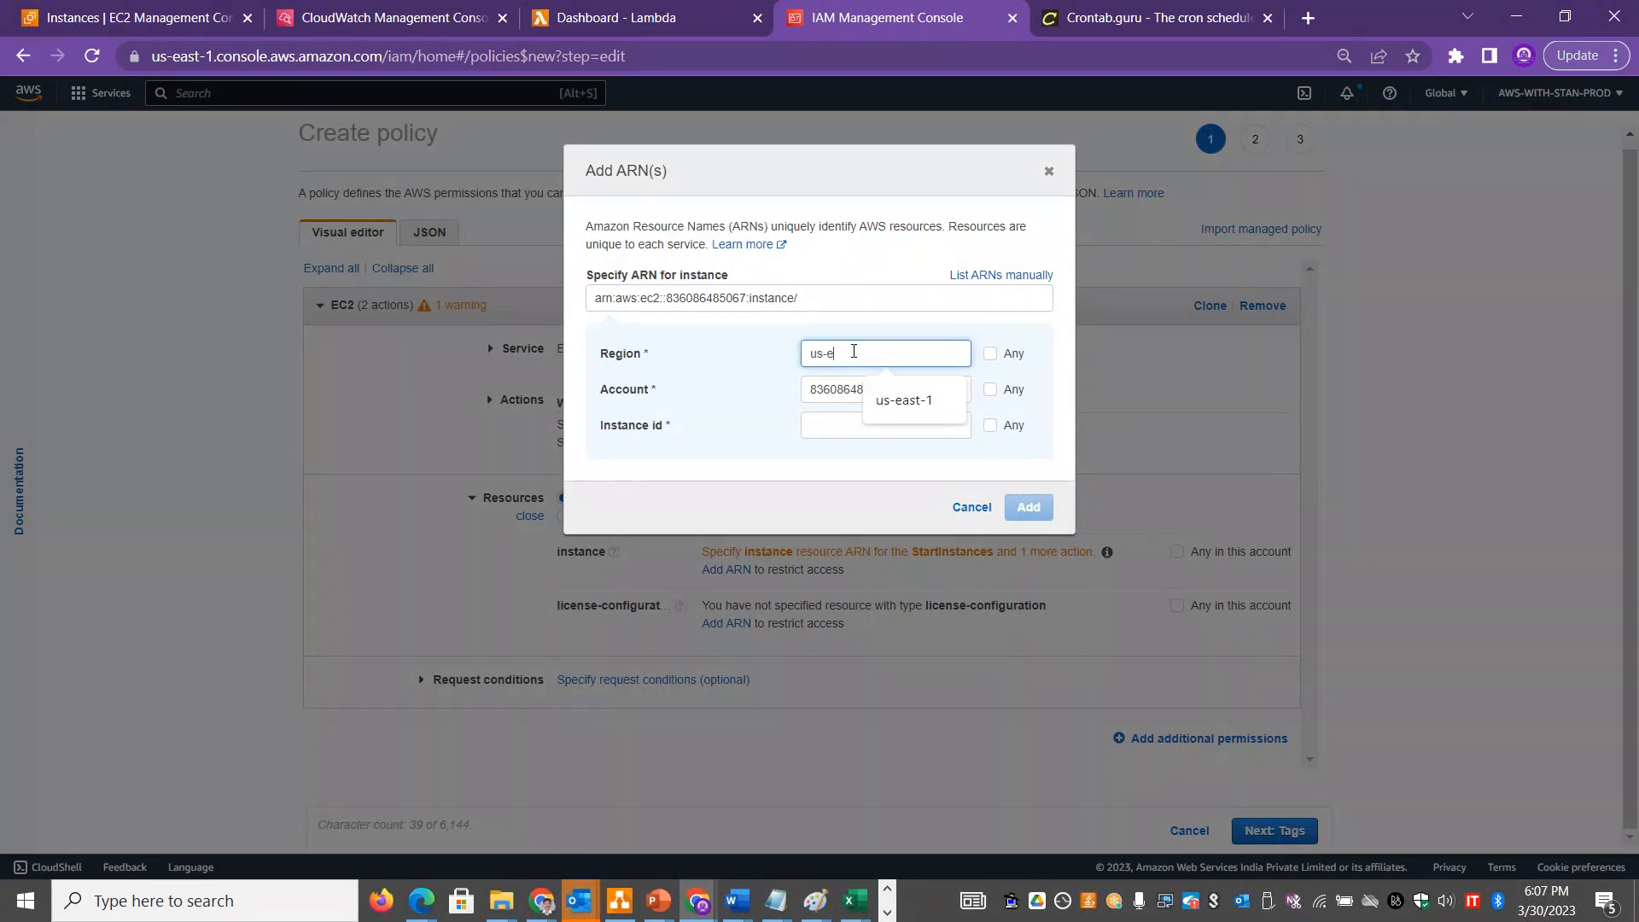
pyautogui.write('us-east-1')
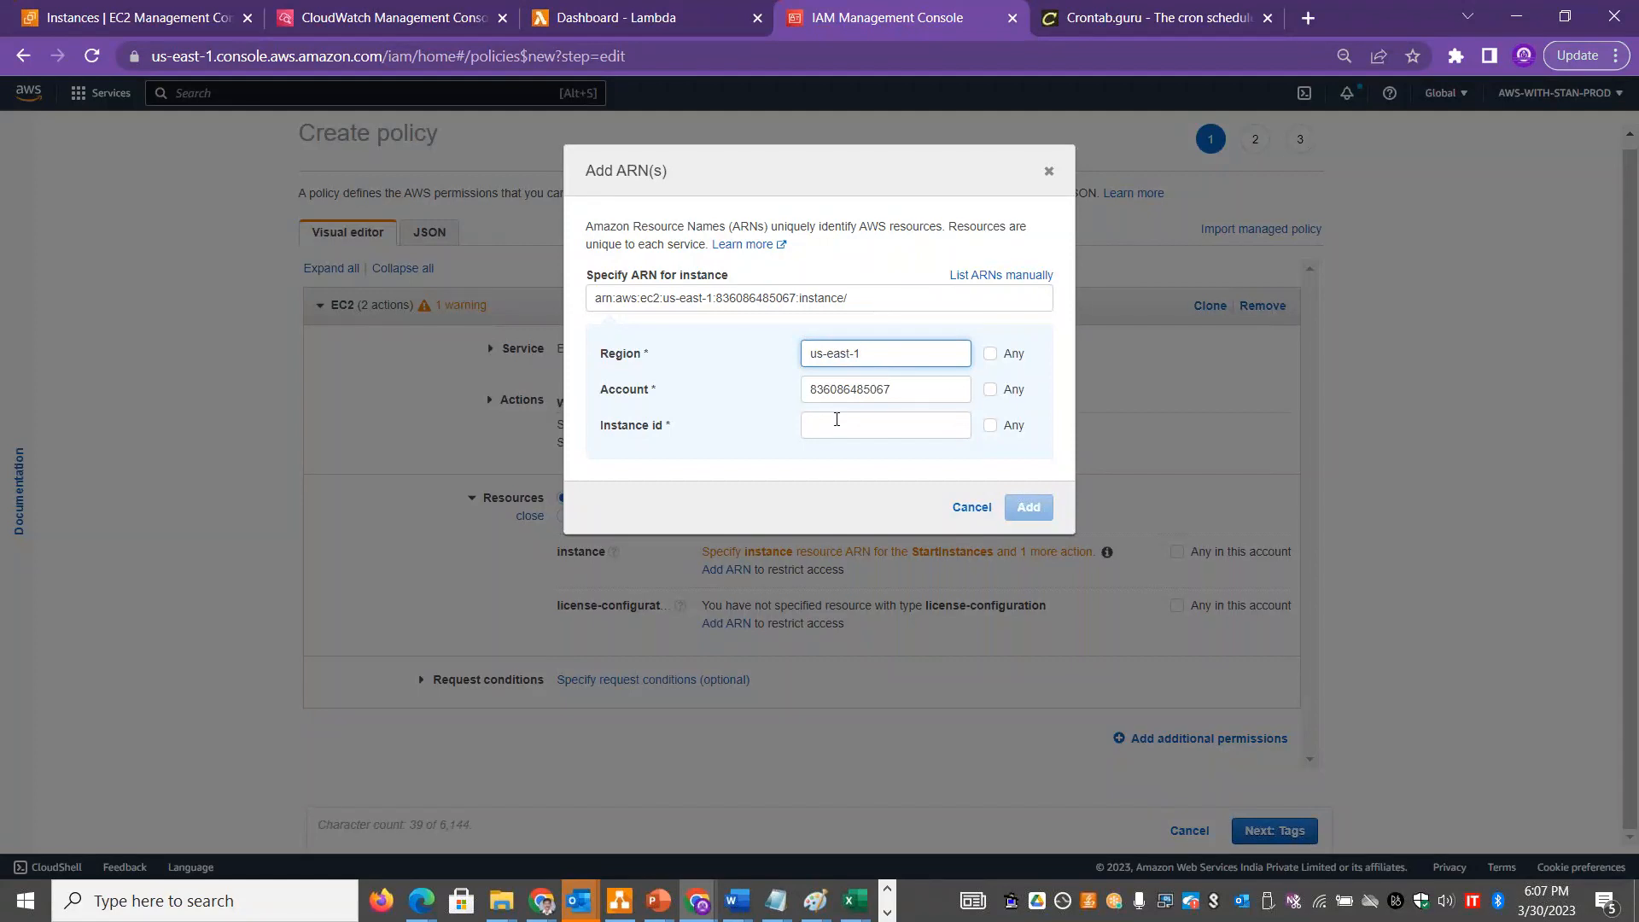
pyautogui.click(837, 420)
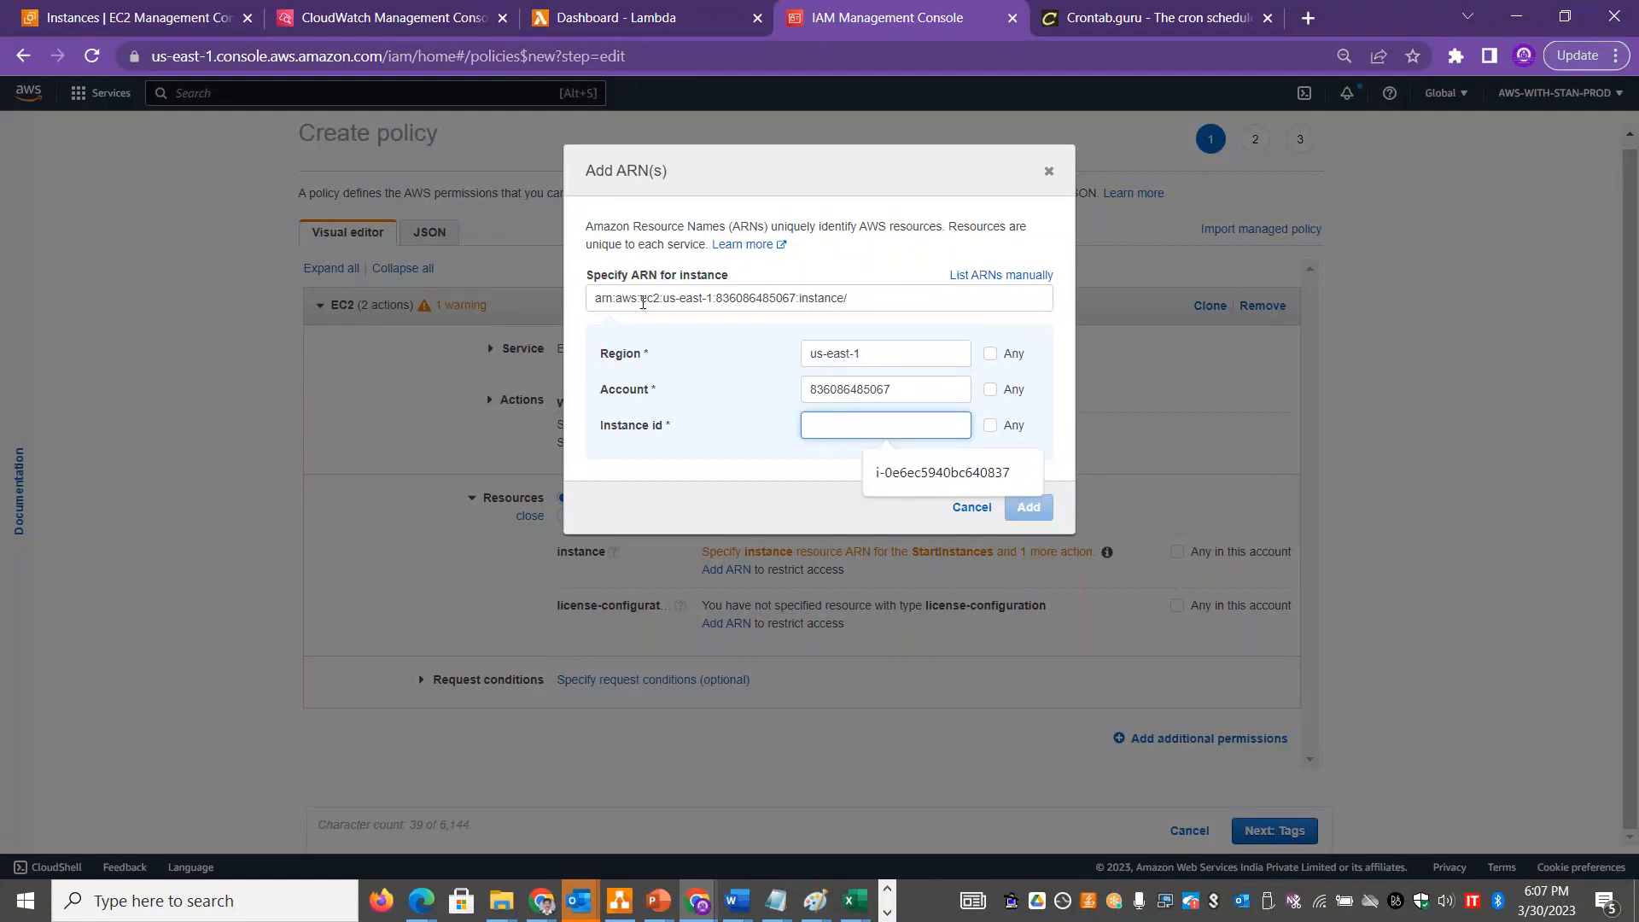
pyautogui.moveTo(642, 303); pyautogui.dragTo(717, 298)
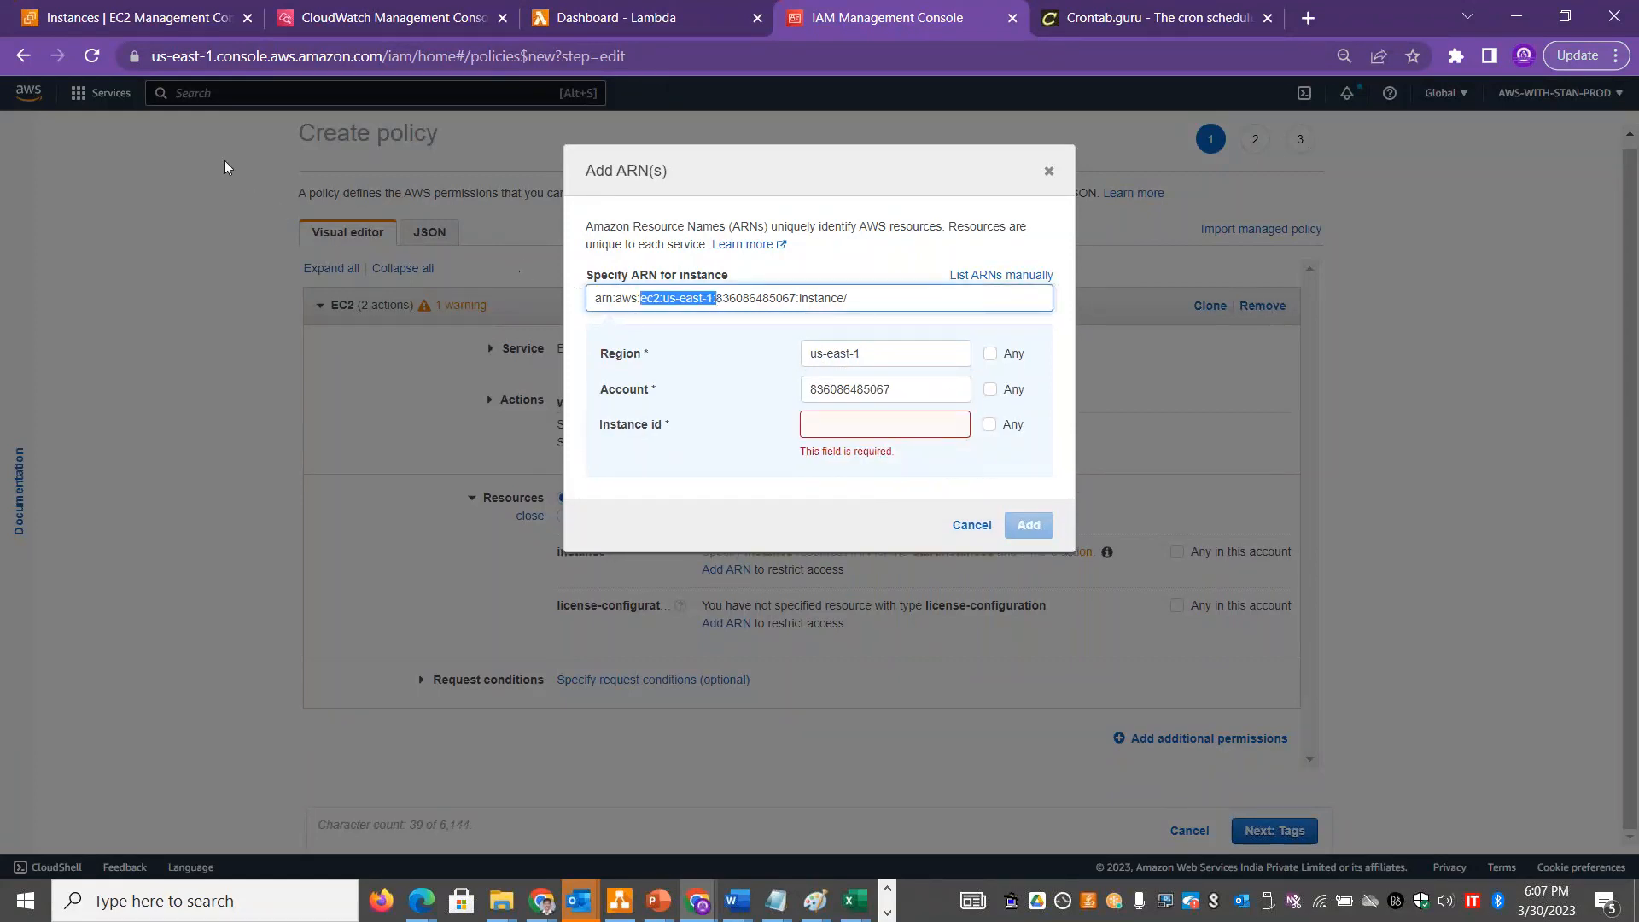
# Copy stanvm1's instance ID from the EC2 instances page into the instance ARN and add the ARN to the policy.
pyautogui.click(129, 26)
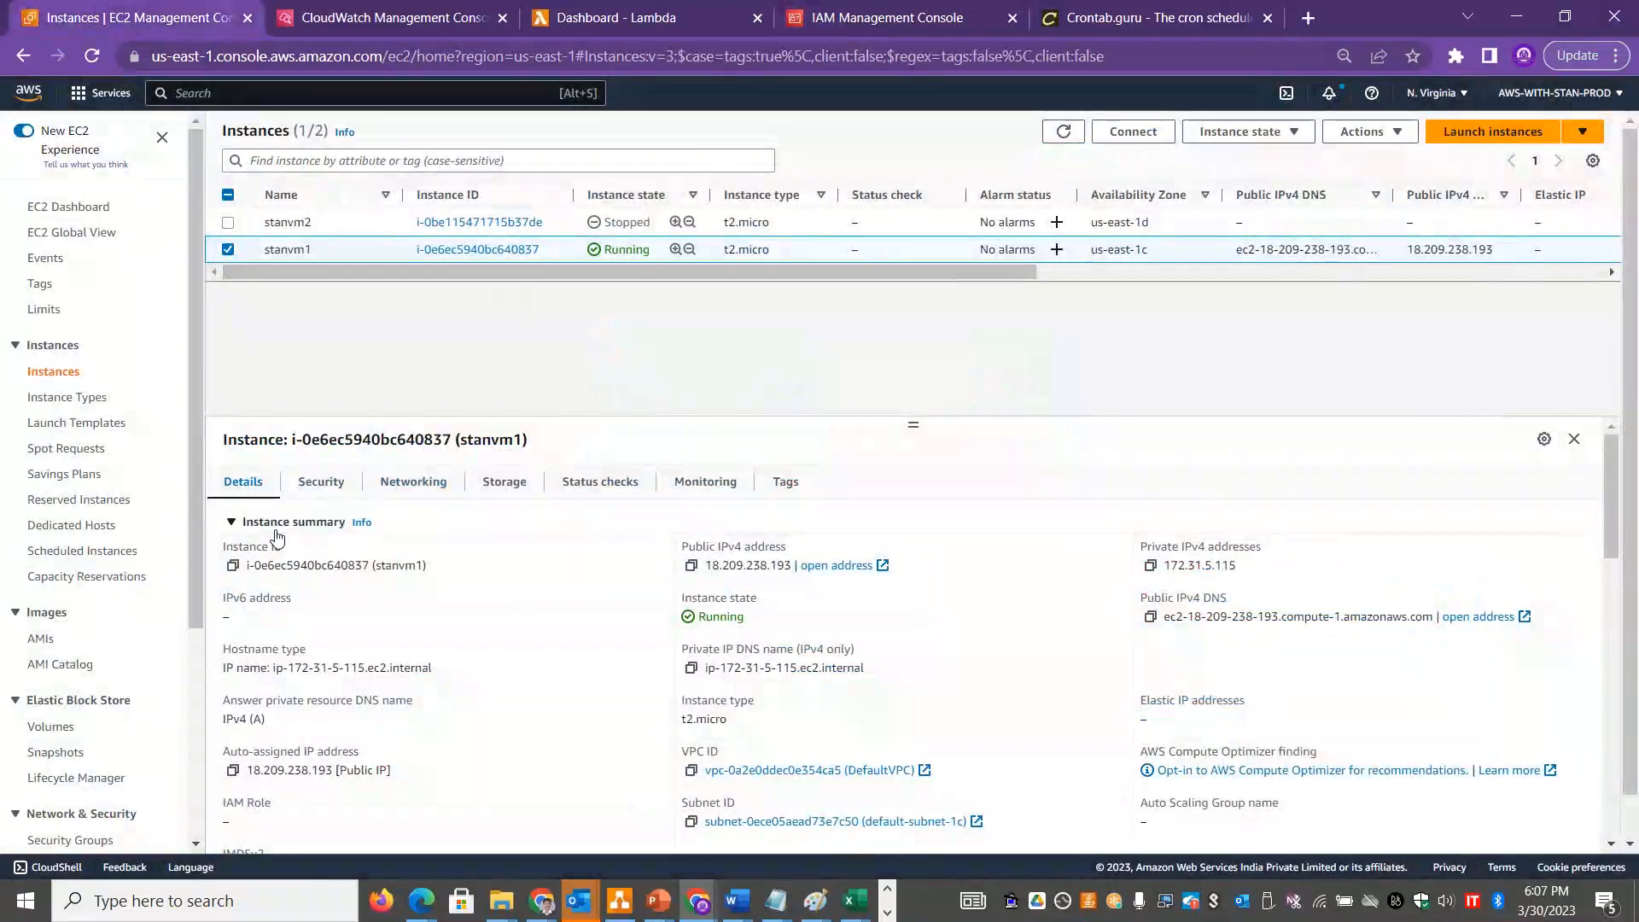
pyautogui.click(232, 565)
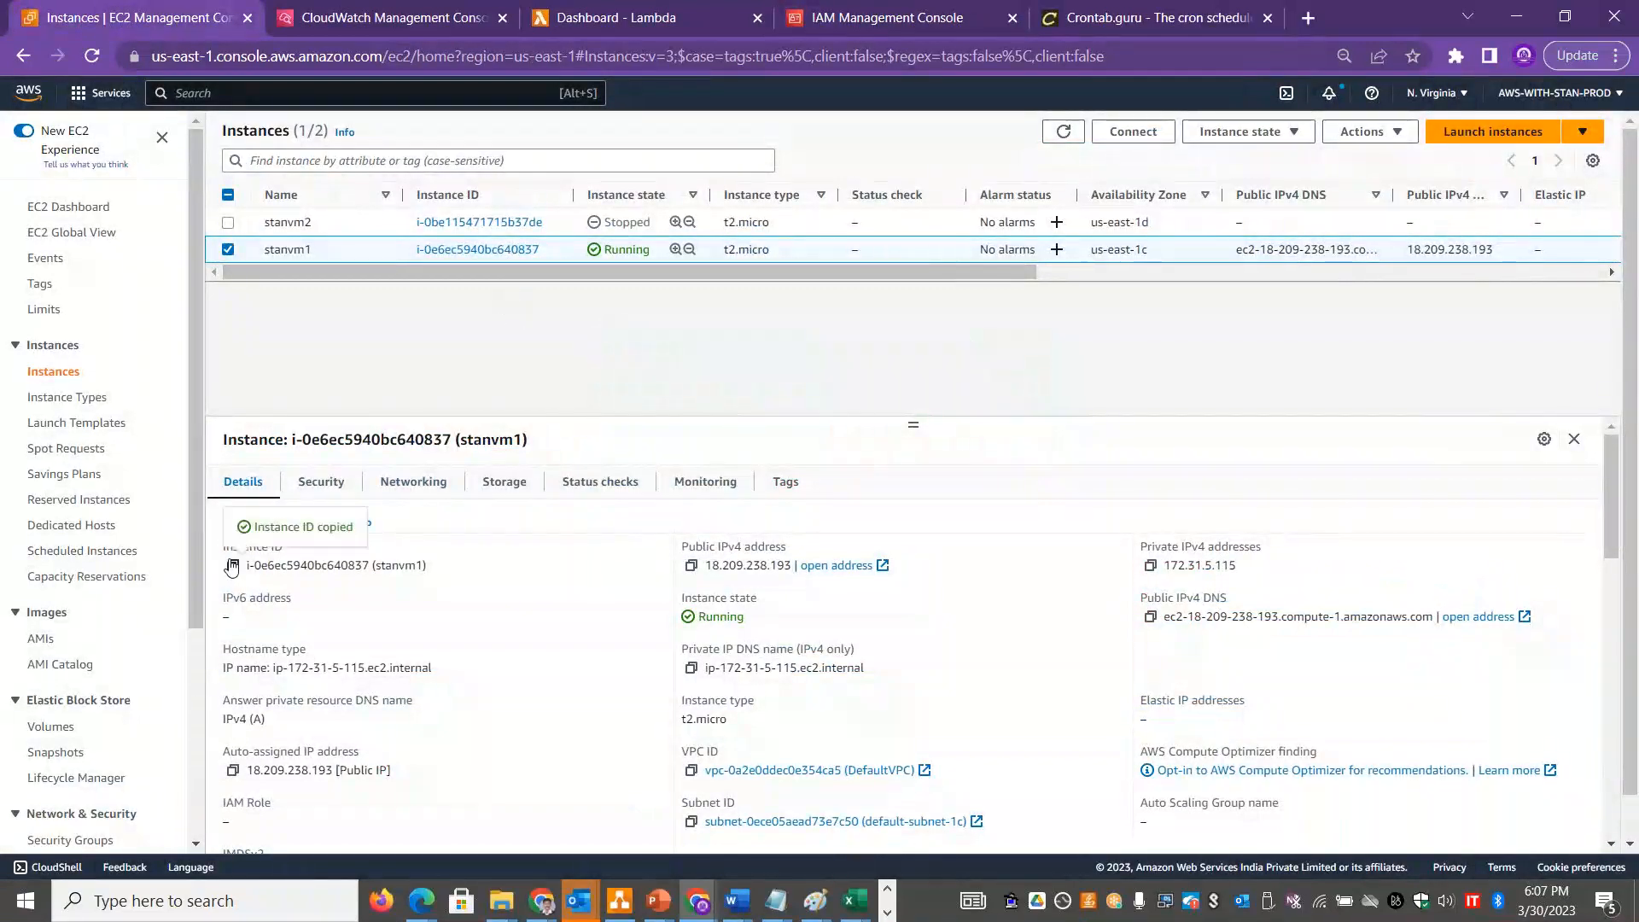
pyautogui.click(360, 17)
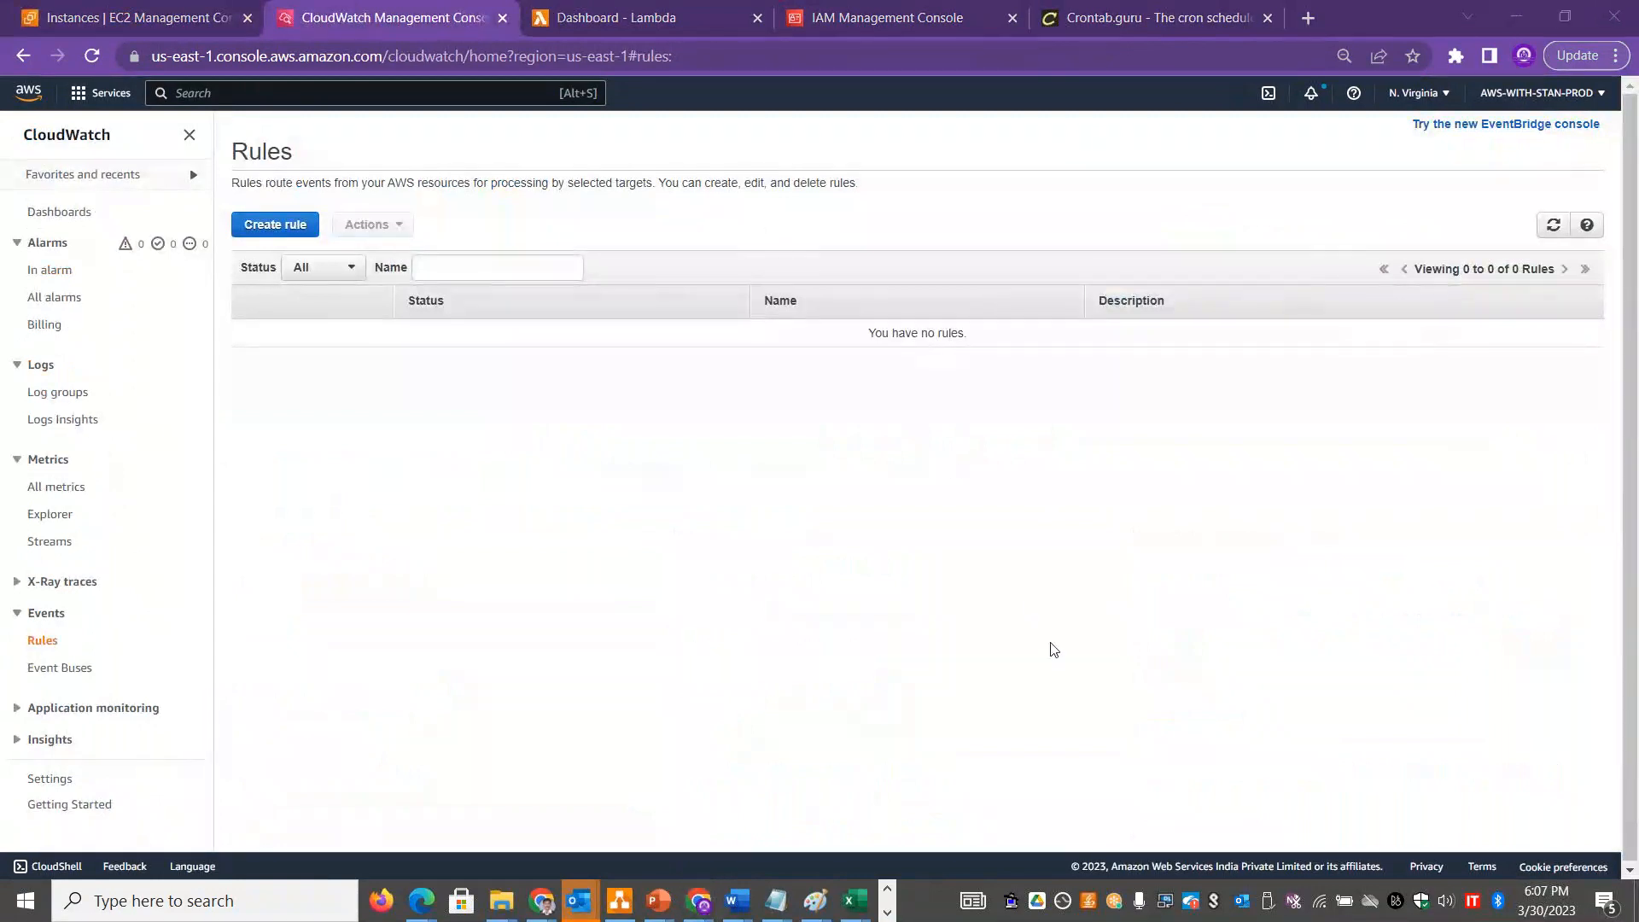
pyautogui.click(867, 17)
pyautogui.click(885, 425)
pyautogui.hotkey('ctrl', 'v')
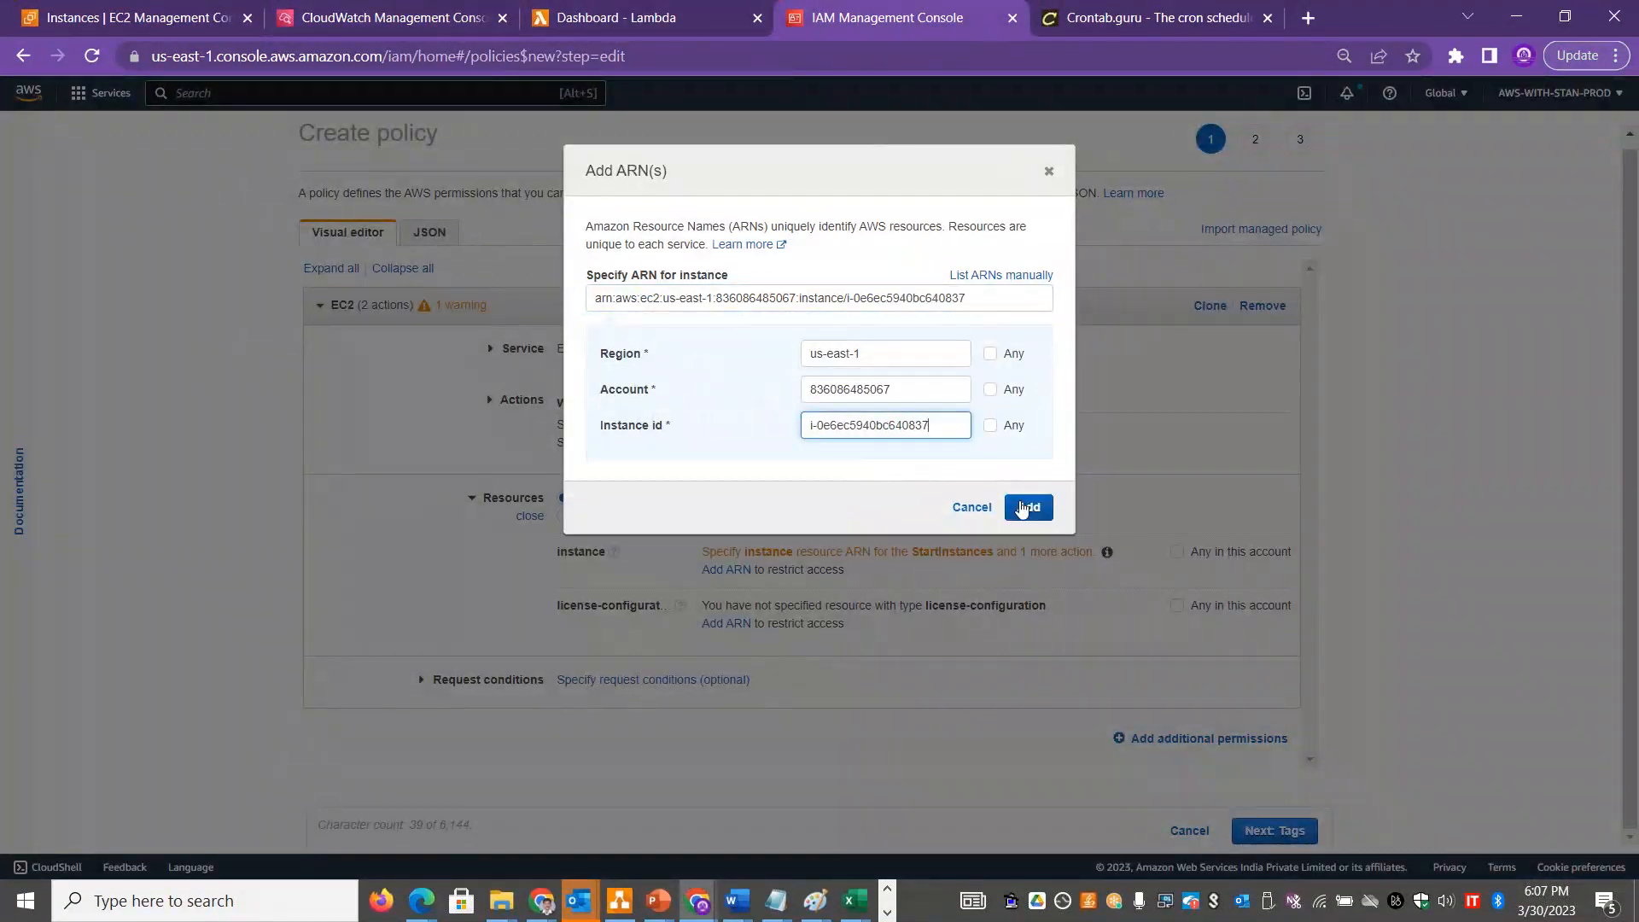
pyautogui.click(1025, 507)
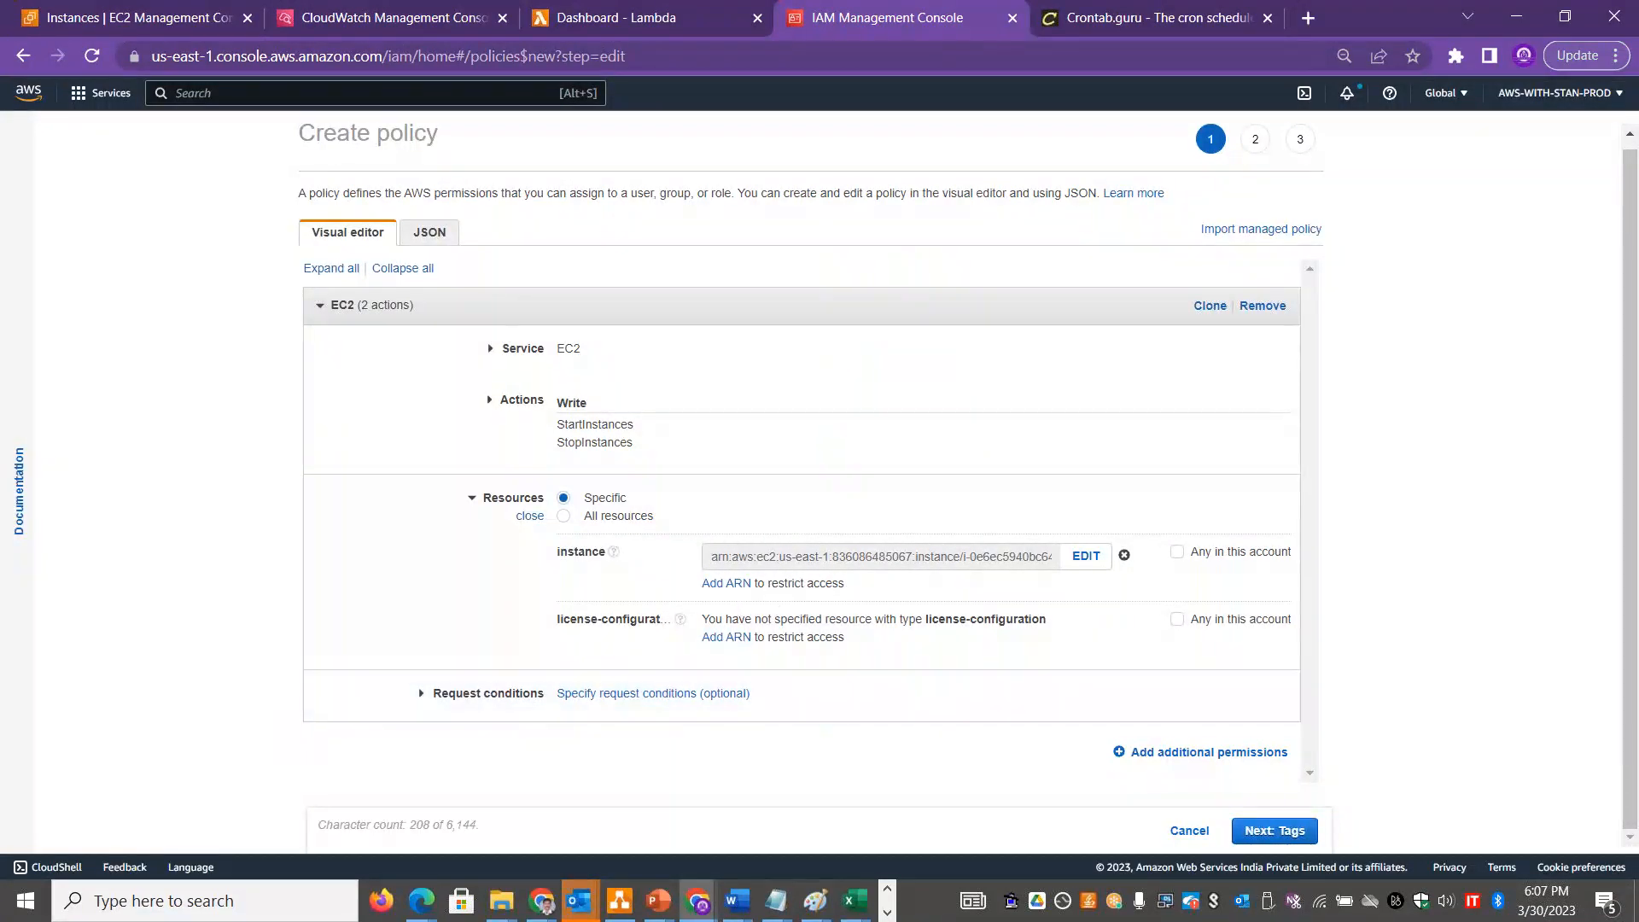
# Continue past the tags without adding any and name the policy ec2startstoppolicy.
pyautogui.click(1275, 830)
pyautogui.click(1274, 831)
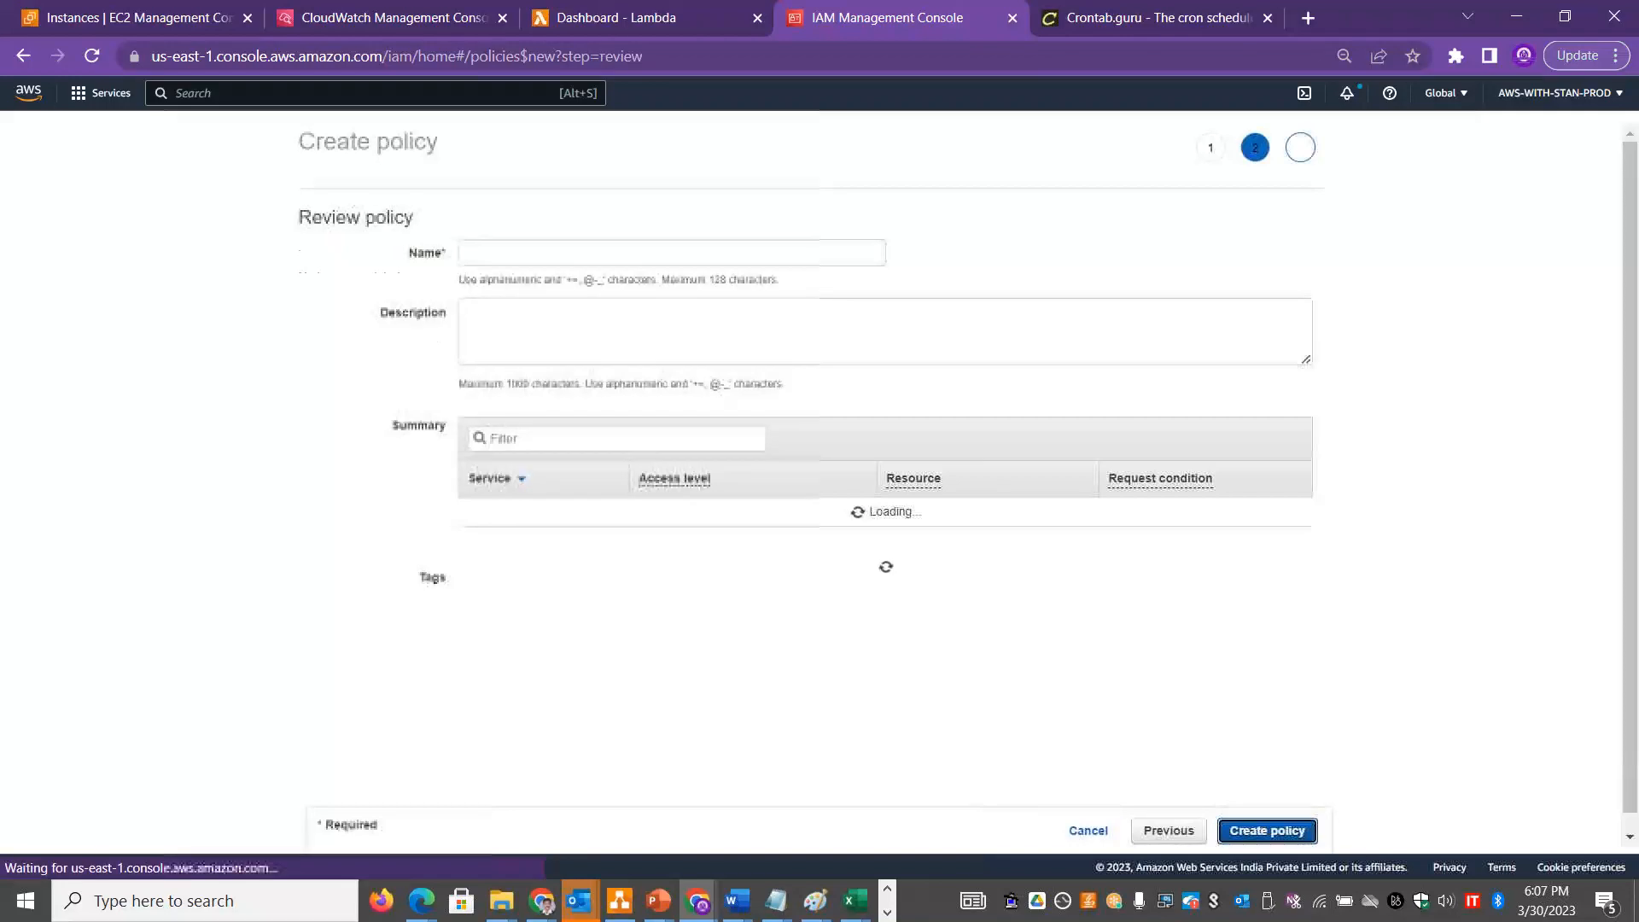
pyautogui.click(487, 254)
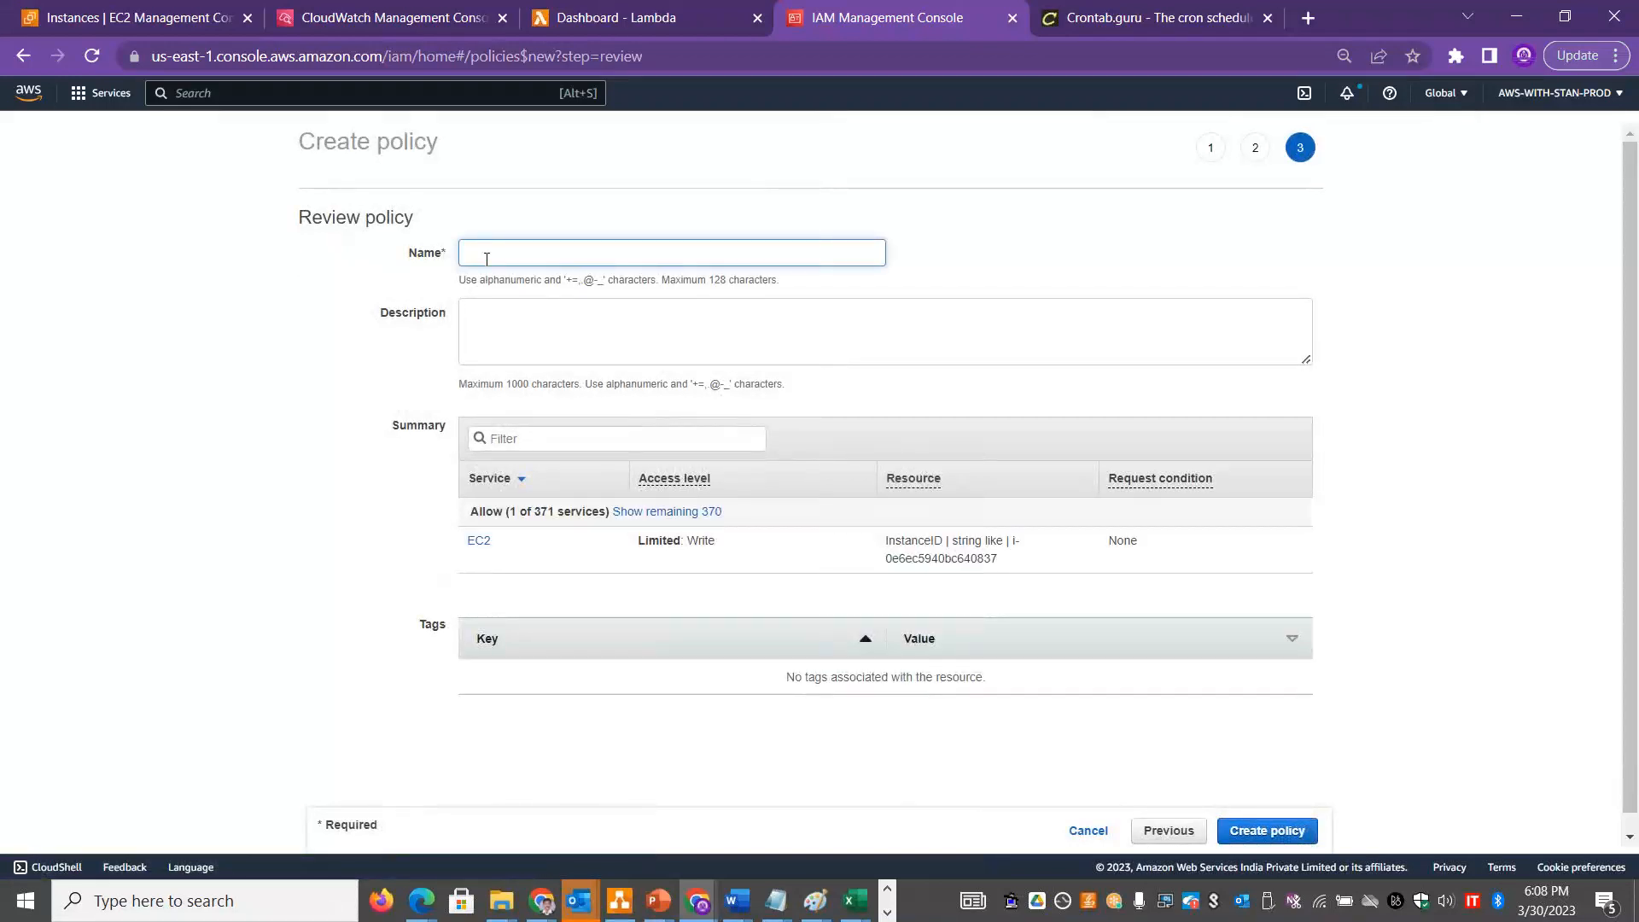
pyautogui.write('ec2startstoppolicy')
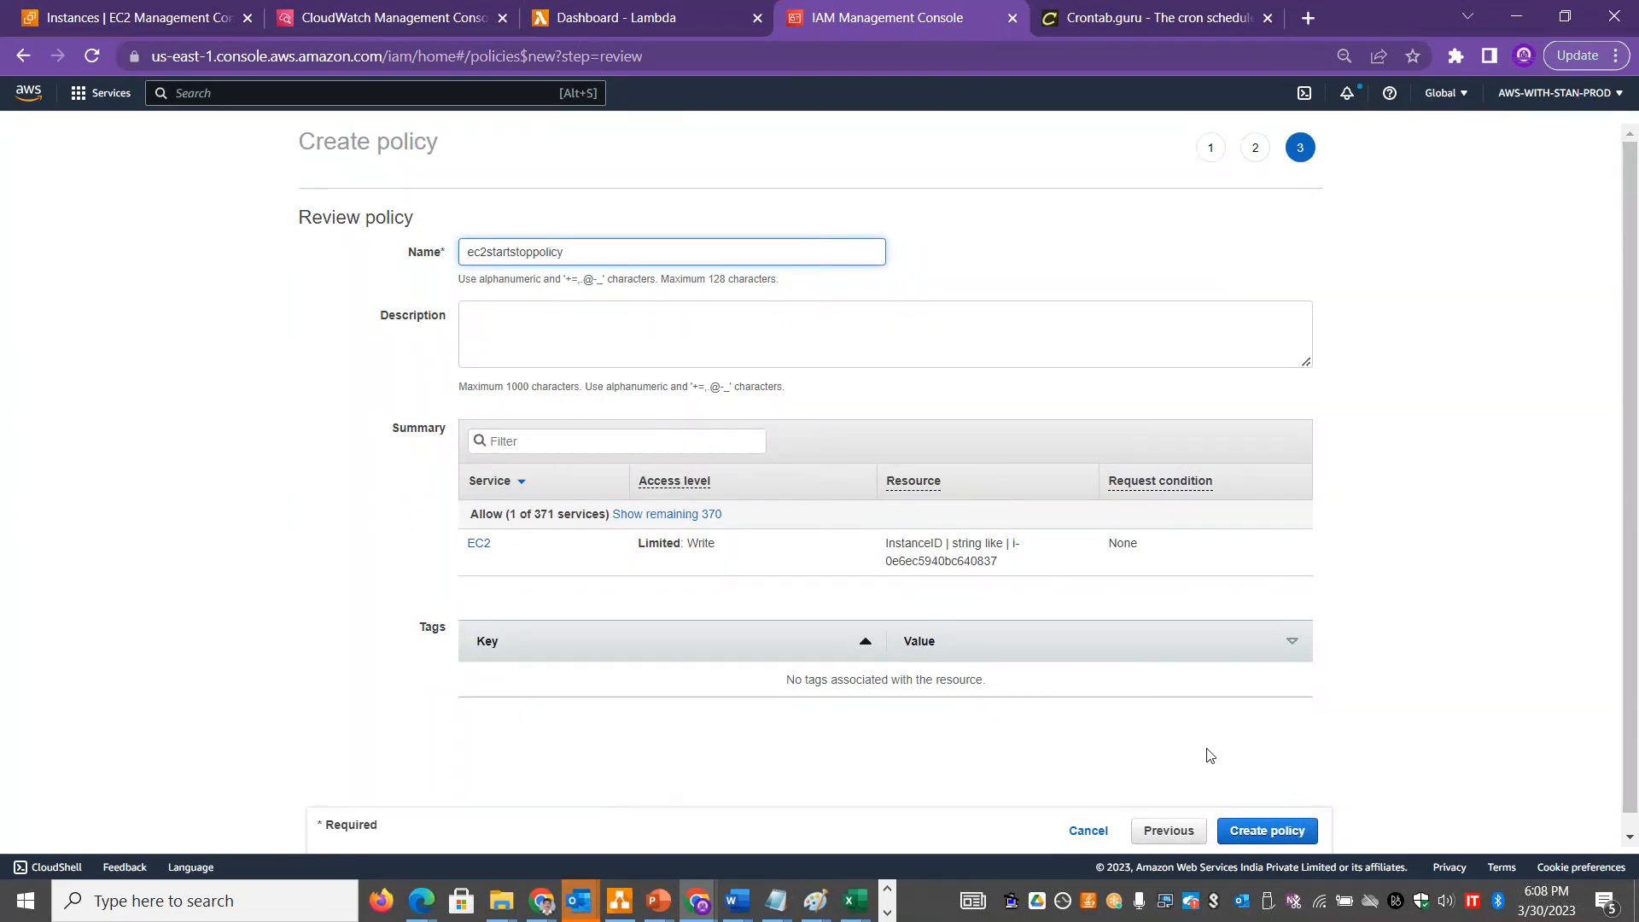
# Describe the policy as "Allows the permission to start and stop the EC2 instances" and create it.
pyautogui.click(529, 320)
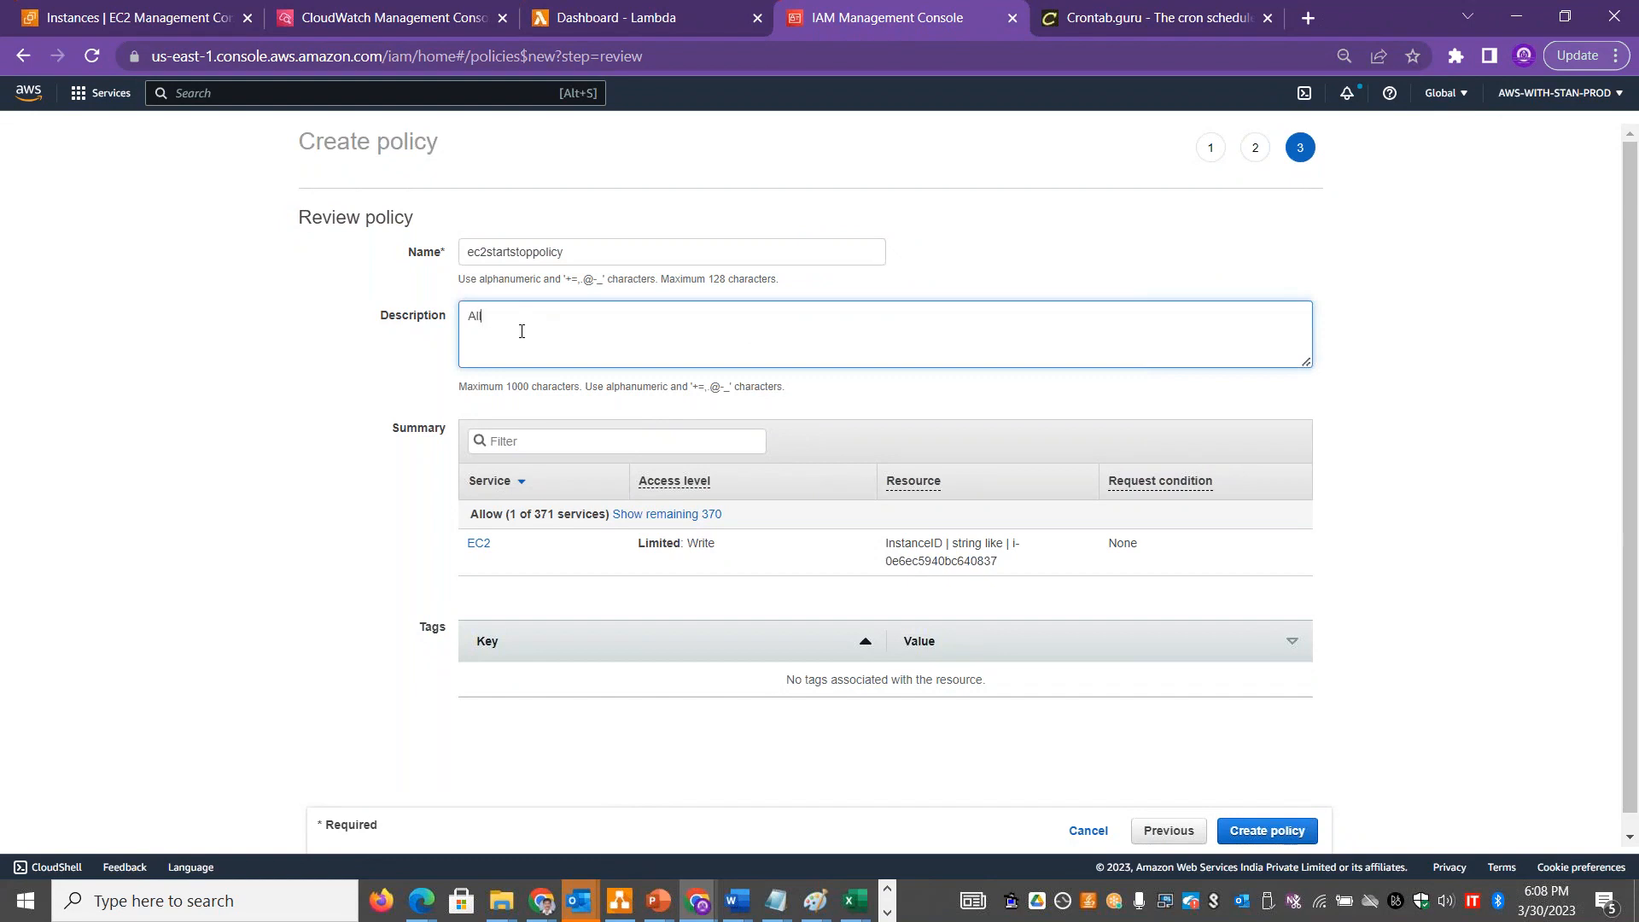
pyautogui.write('Allows the permission tos tar')
pyautogui.write('art a')
pyautogui.write('nd stop the EC2 instances')
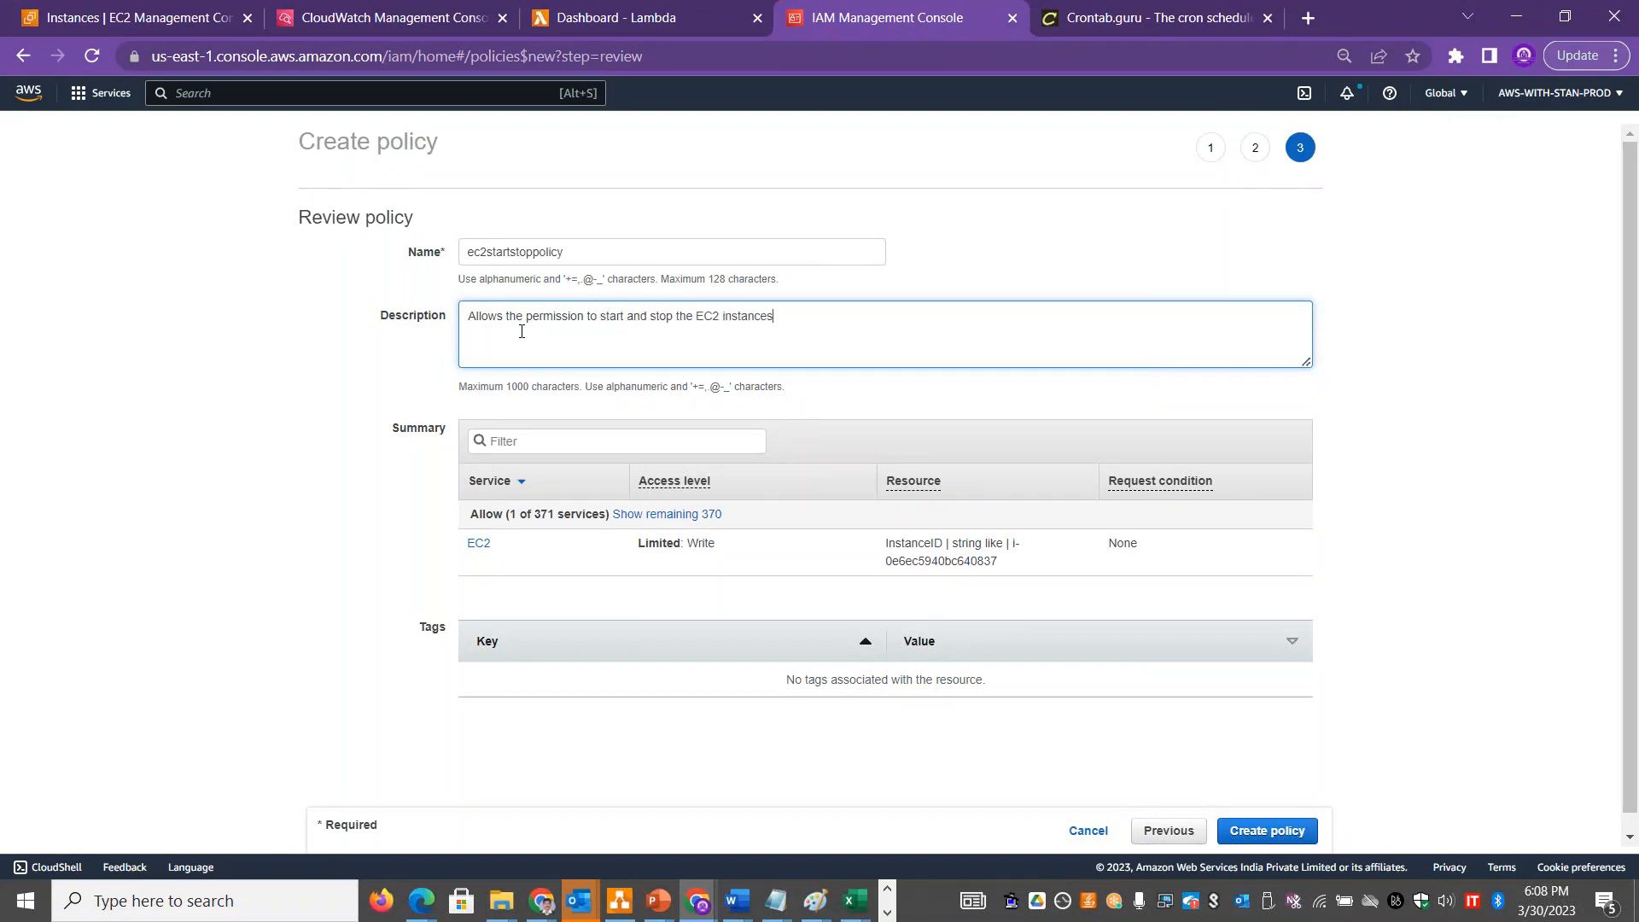
pyautogui.click(1309, 830)
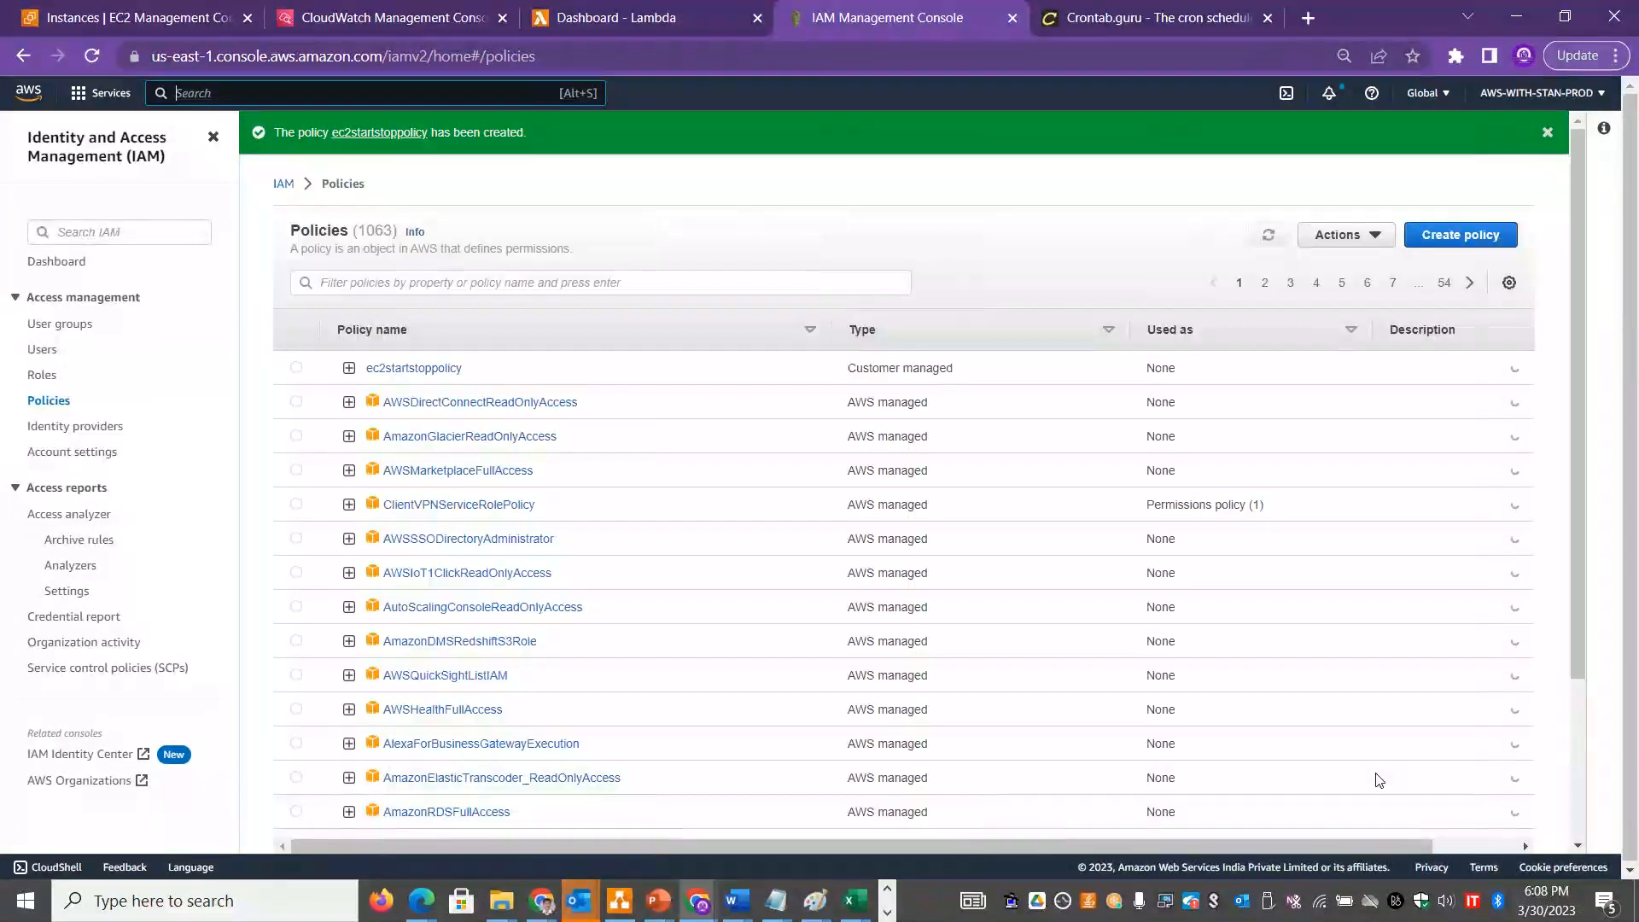
# Open ec2startstoppolicy and examine which EC2 actions and resources it allows.
pyautogui.hotkey('alt', 'Tab')
pyautogui.hotkey('alt', 'Tab')
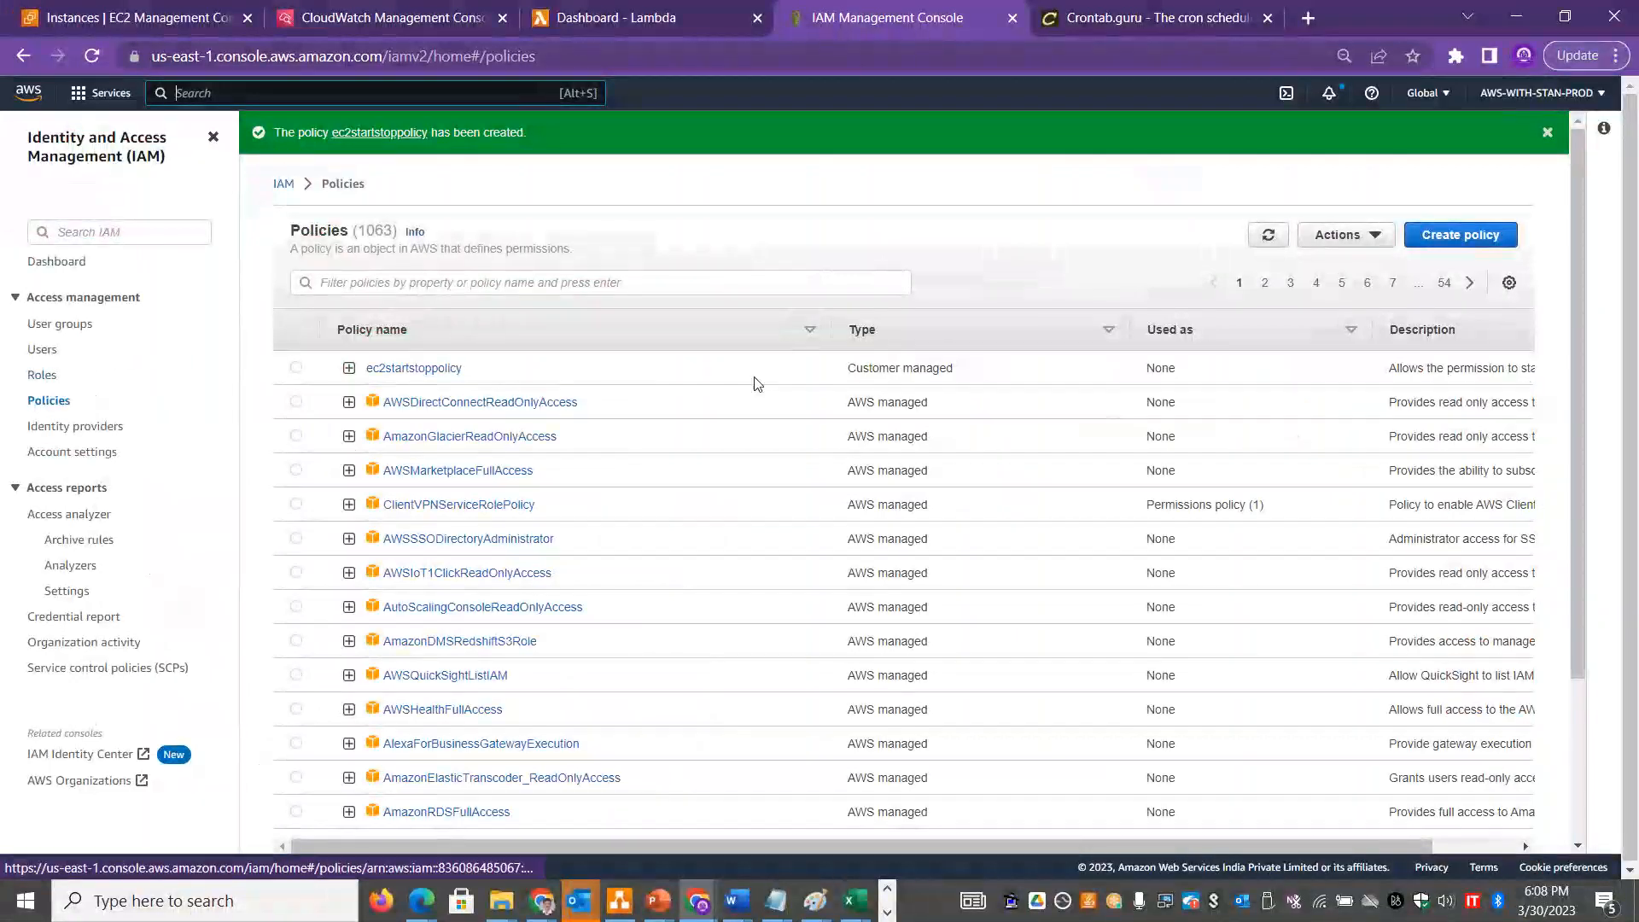
pyautogui.tripleClick(919, 367)
pyautogui.click(450, 369)
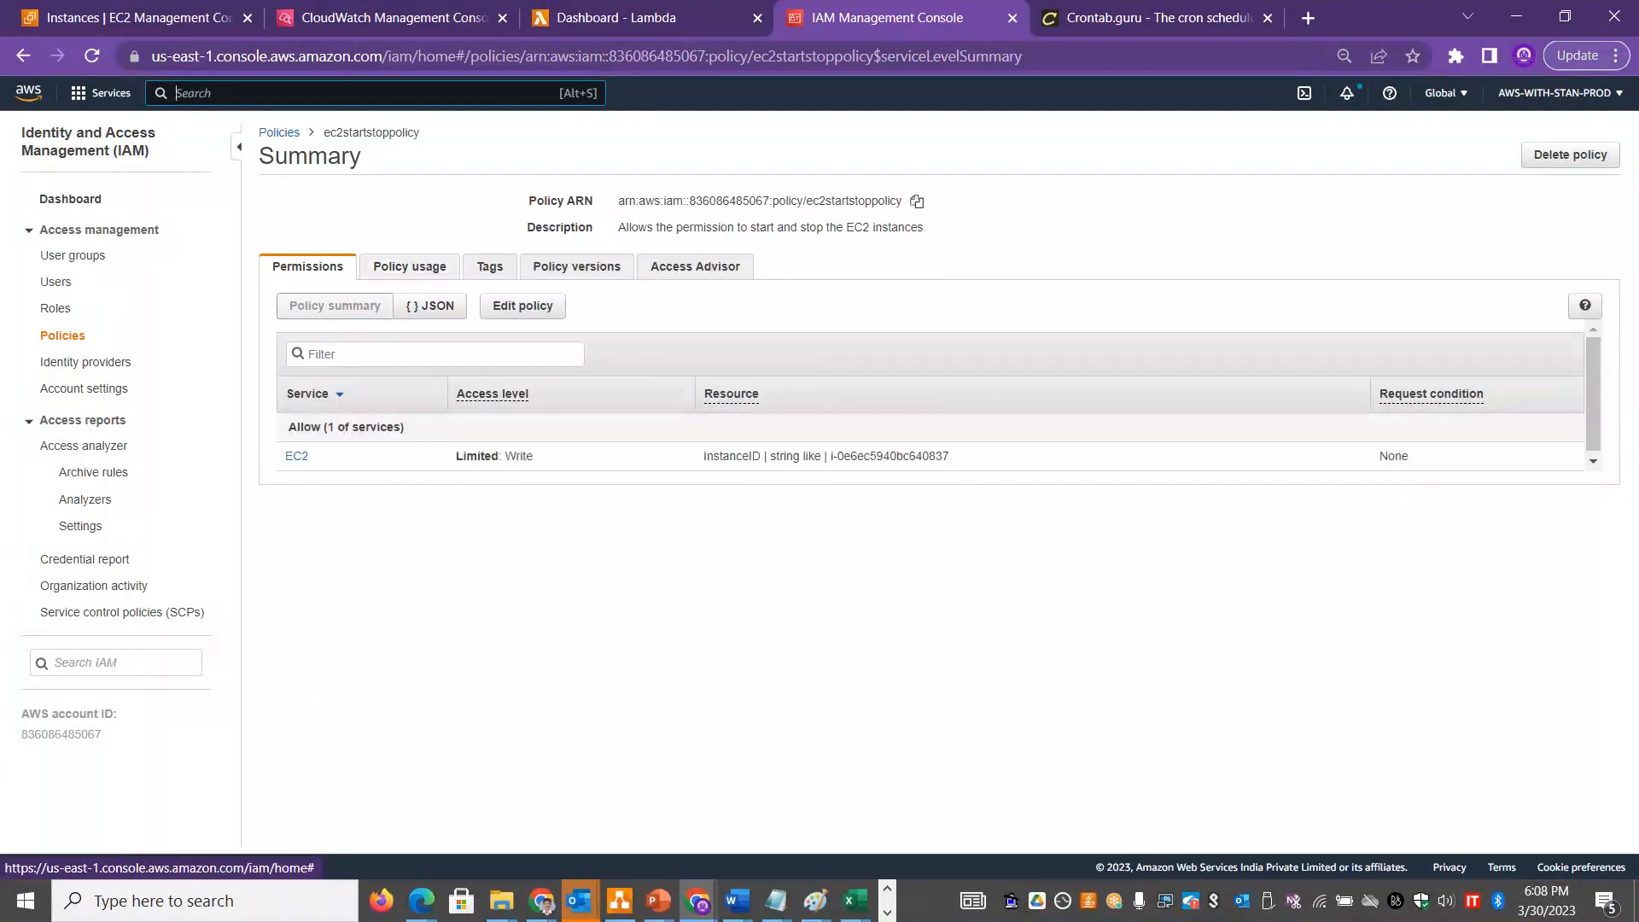
pyautogui.click(804, 466)
pyautogui.click(299, 456)
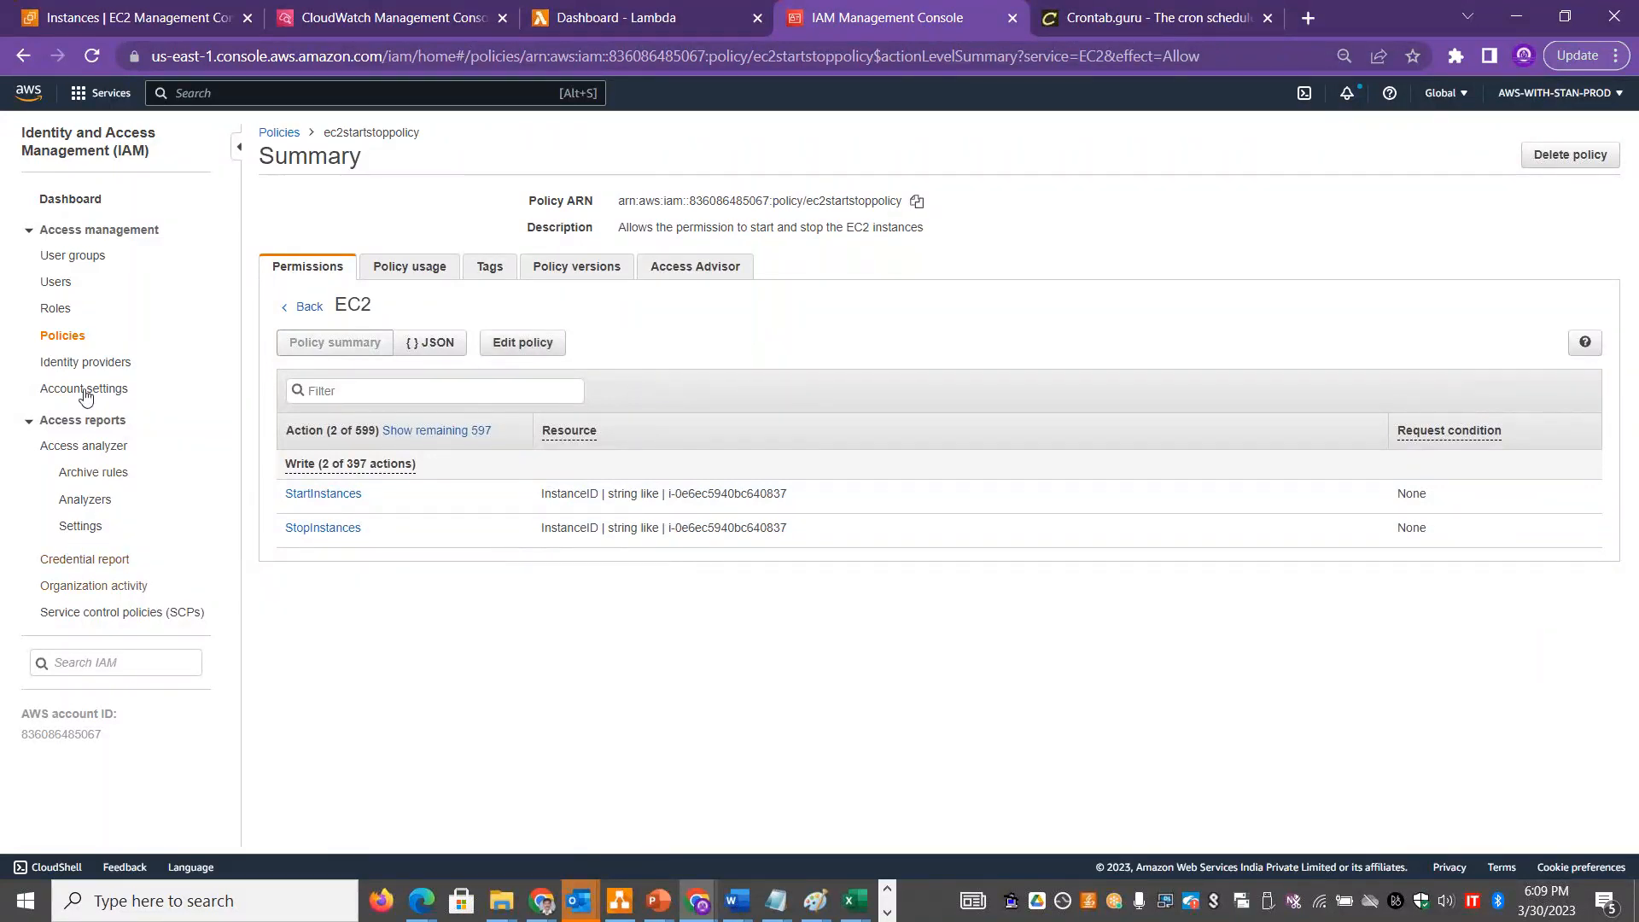
# Start creating an IAM role for an AWS service with the Lambda use case and proceed to its permissions.
pyautogui.click(68, 310)
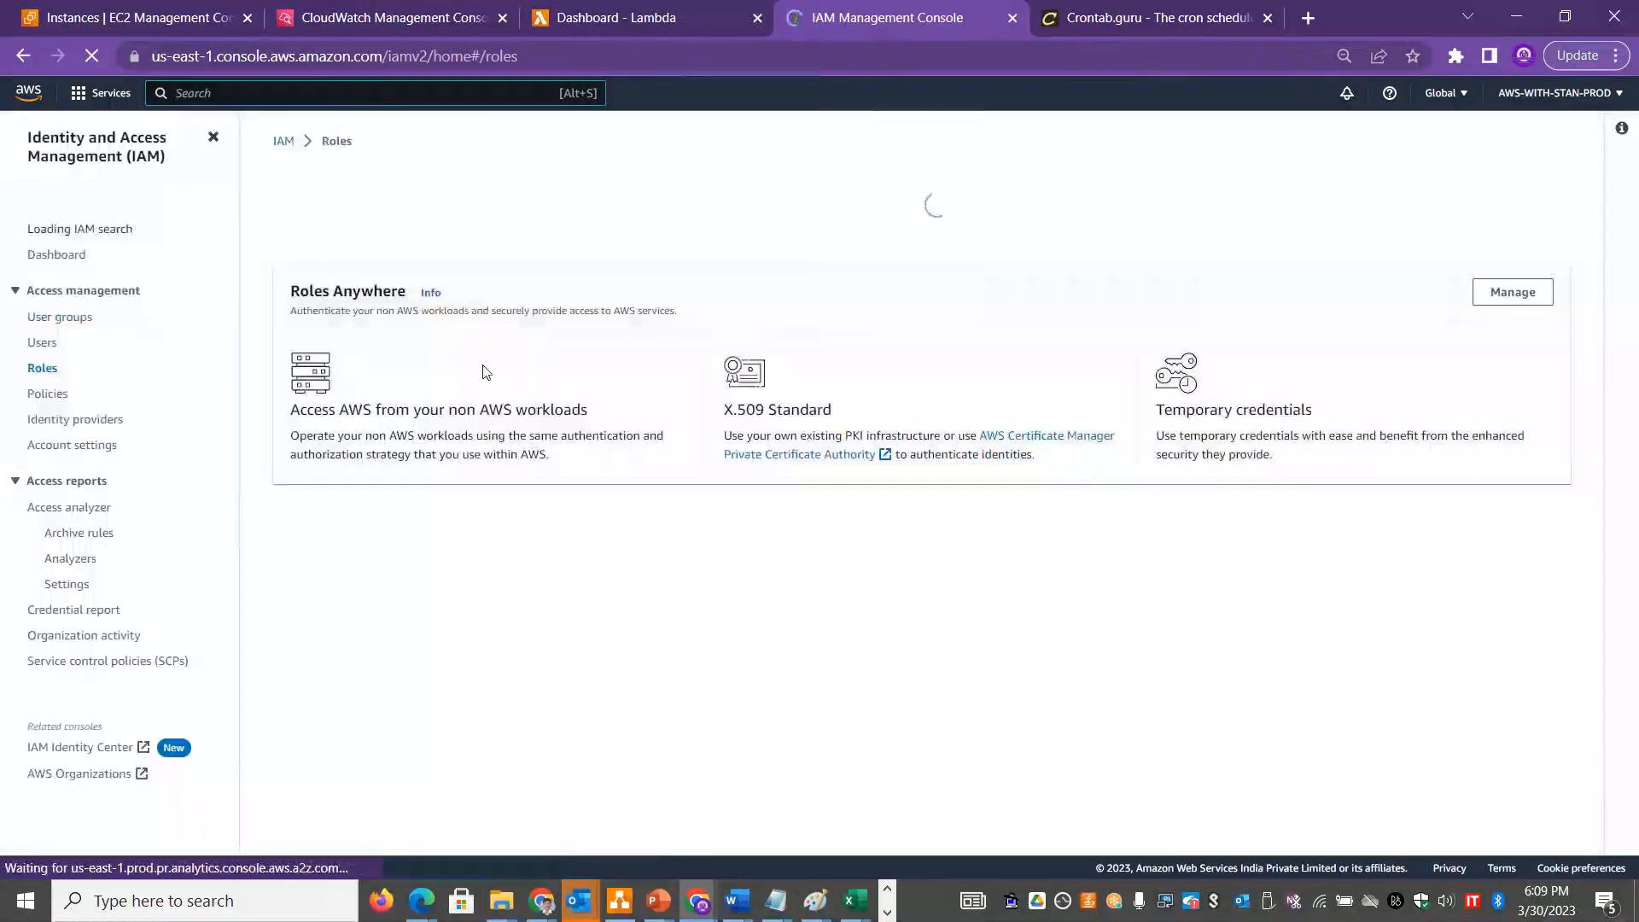
pyautogui.click(1451, 194)
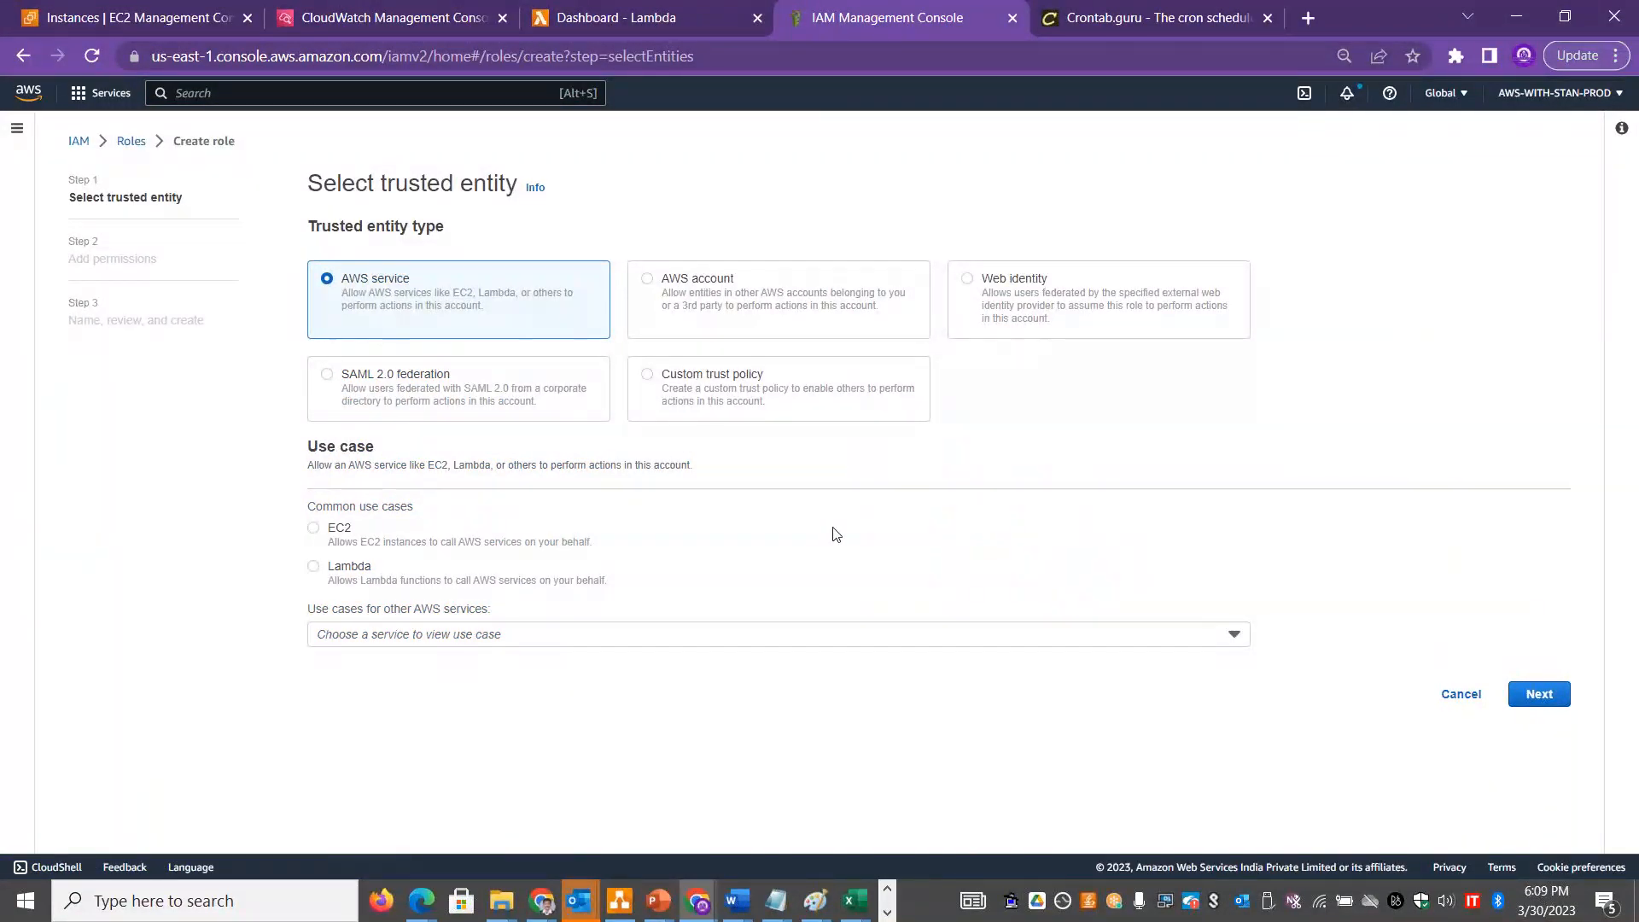
pyautogui.click(330, 585)
pyautogui.moveTo(331, 588); pyautogui.dragTo(541, 588)
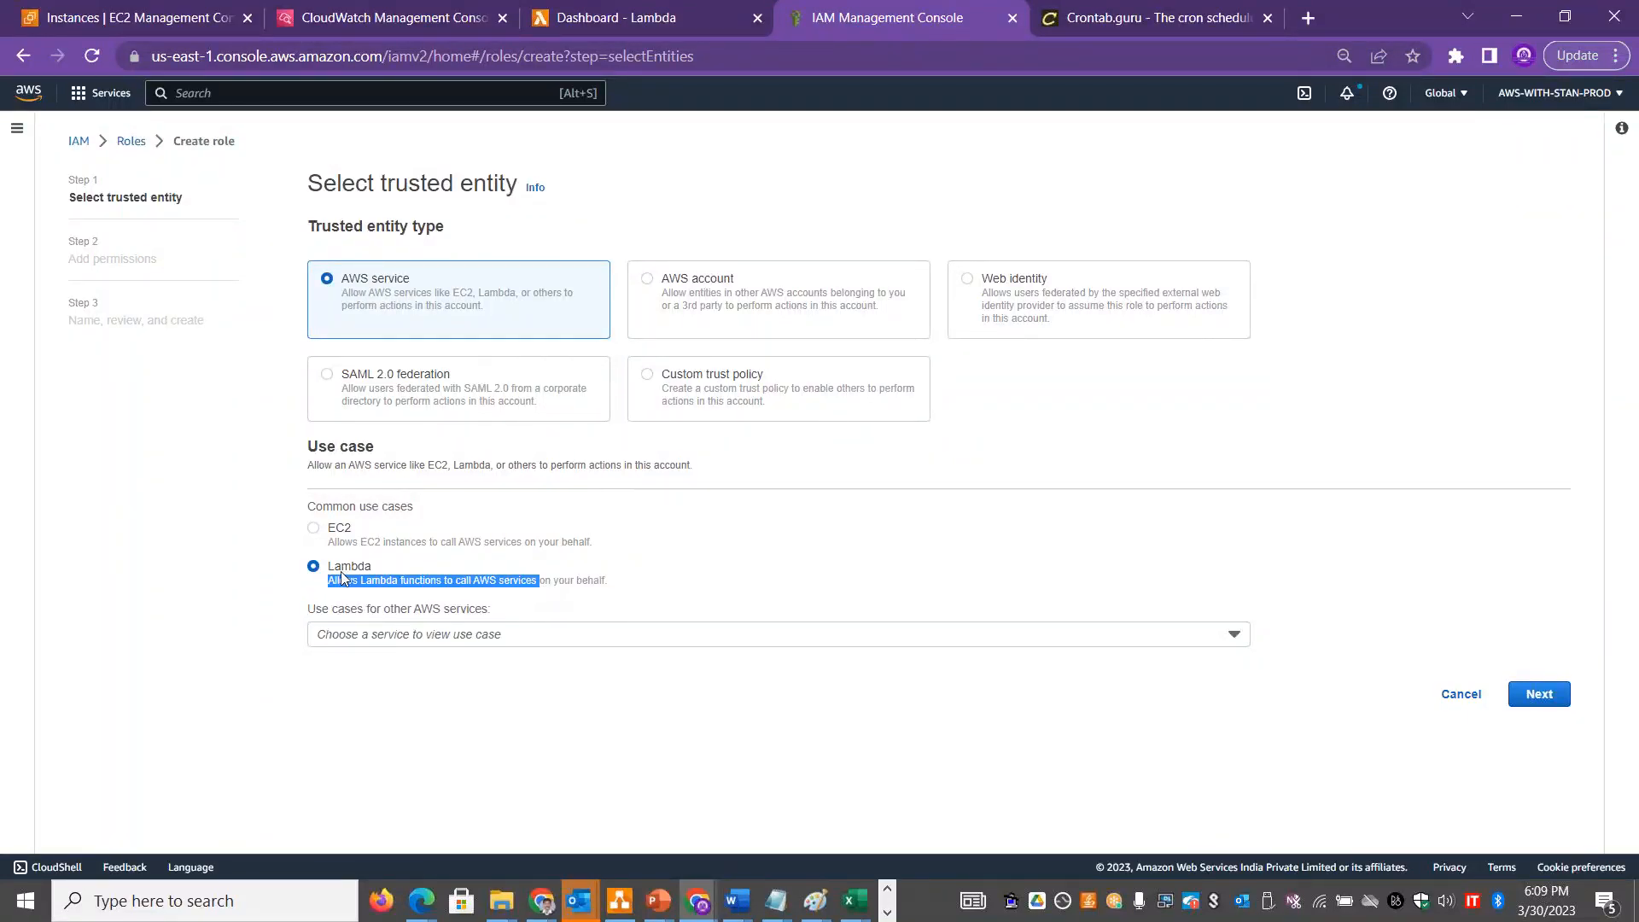
pyautogui.click(1558, 695)
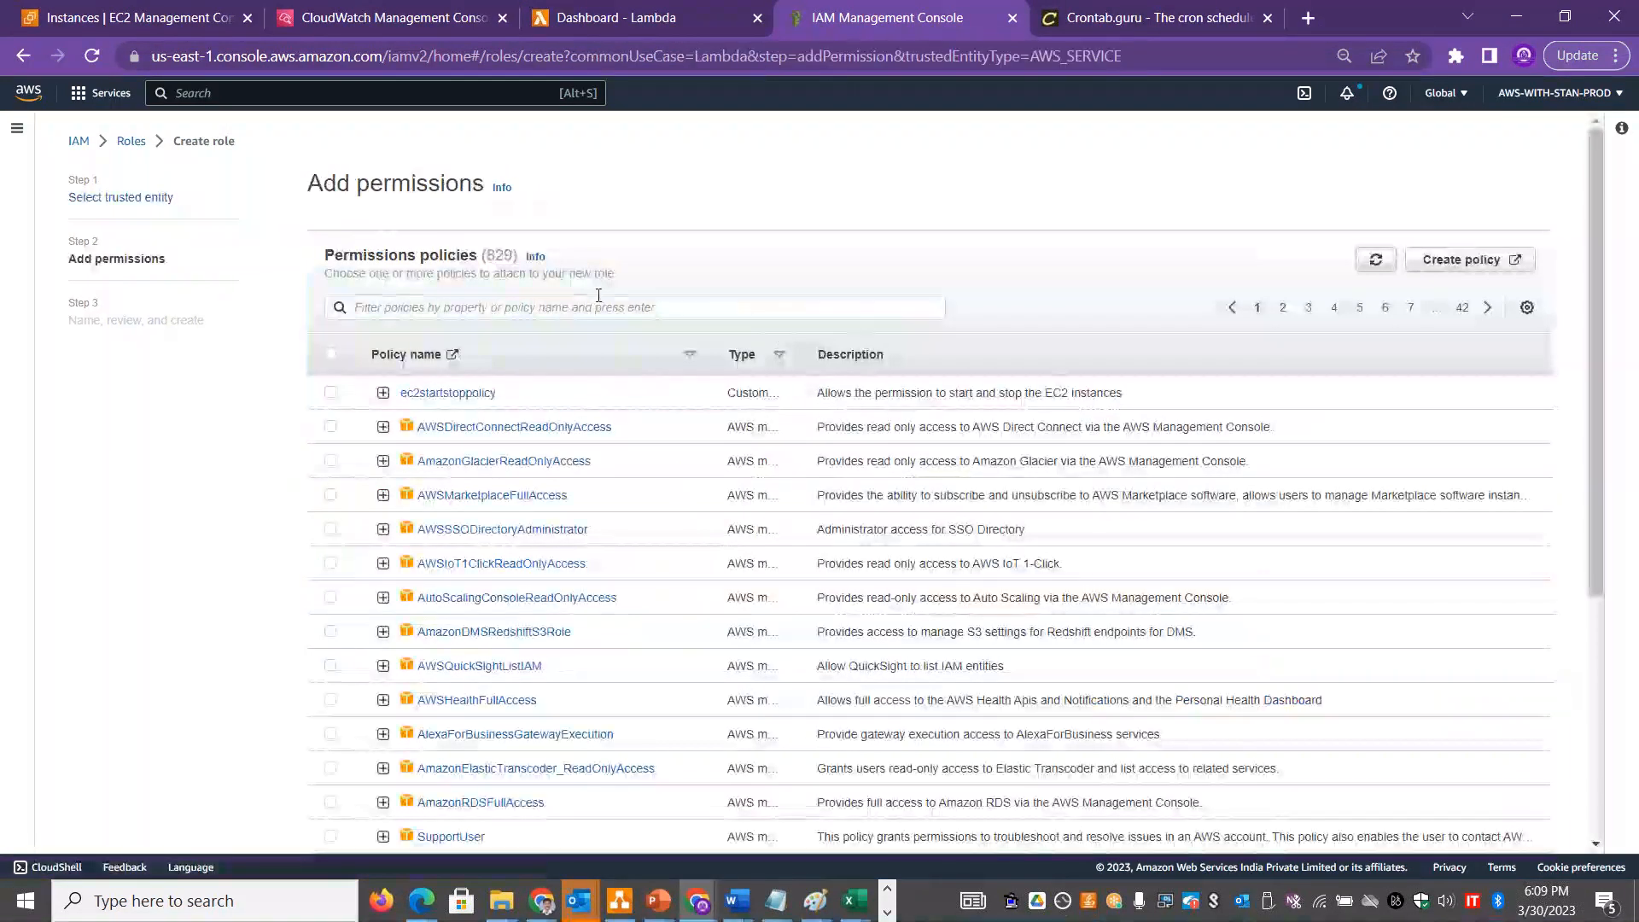
# Attach ec2startstoppolicy to the new role, review its JSON and proceed to the naming and review stage.
pyautogui.click(330, 393)
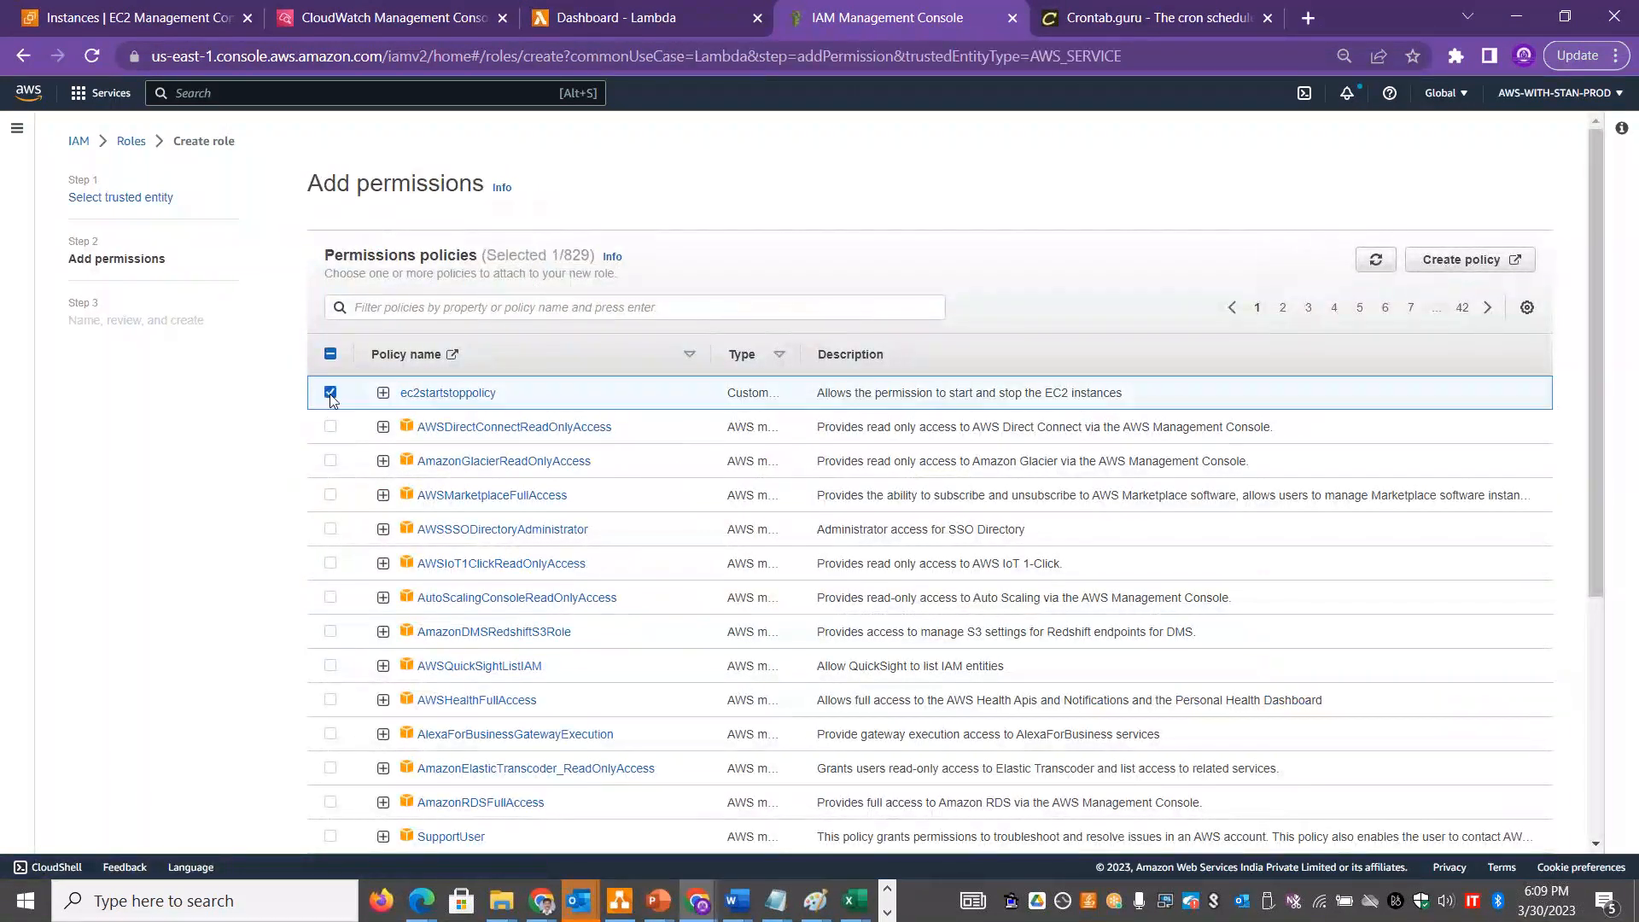
pyautogui.click(383, 393)
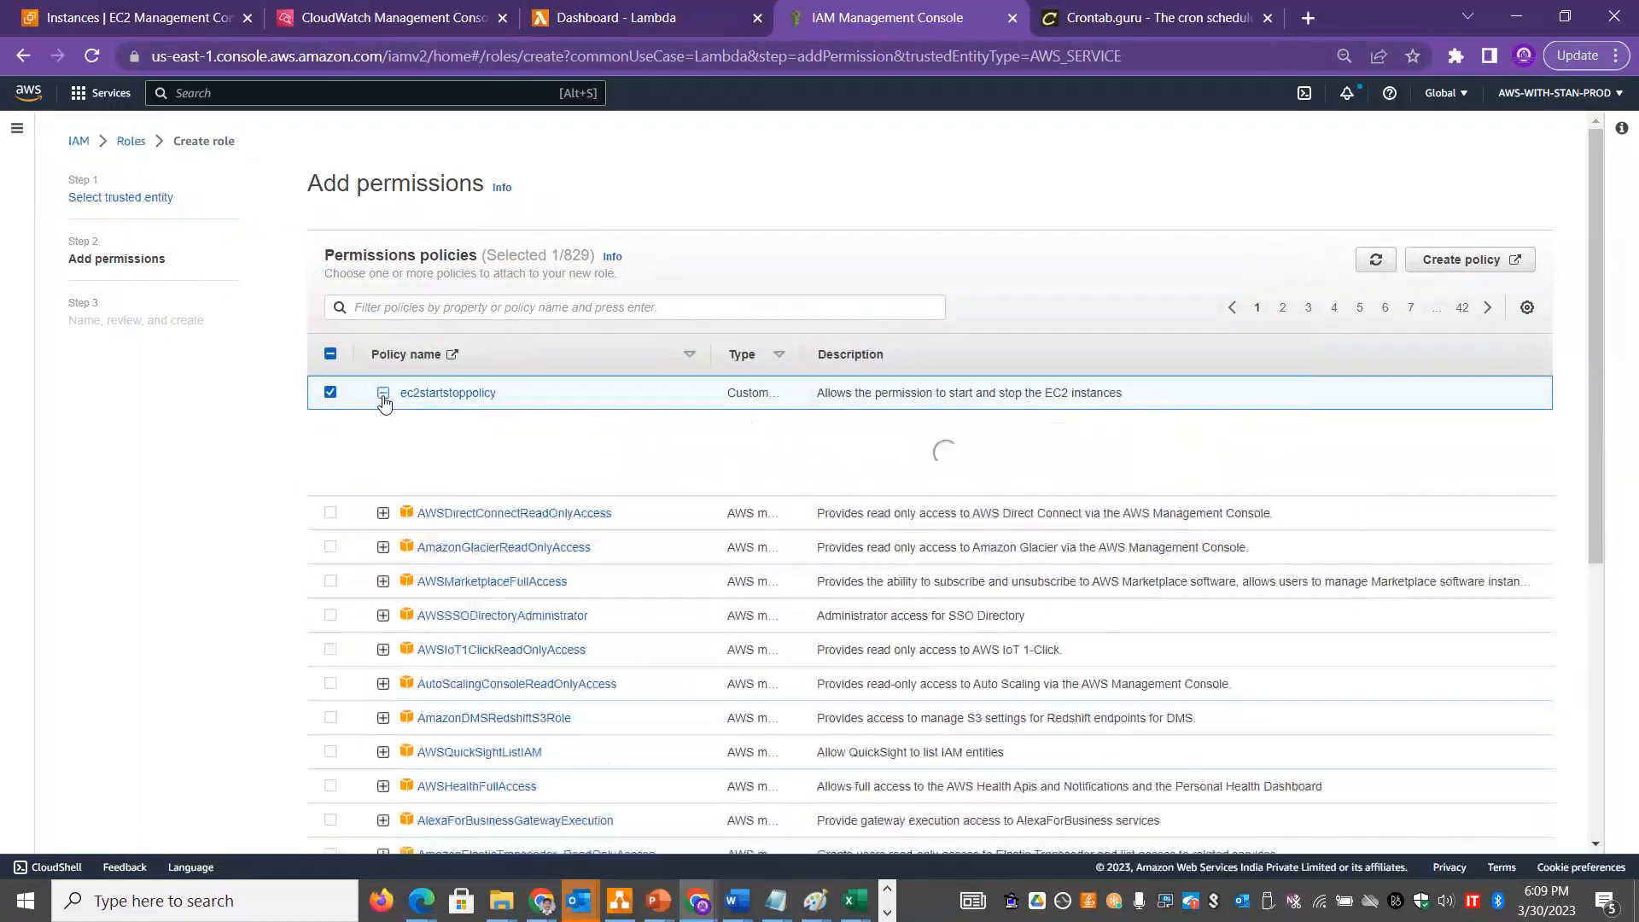
pyautogui.moveTo(600, 584); pyautogui.dragTo(598, 572)
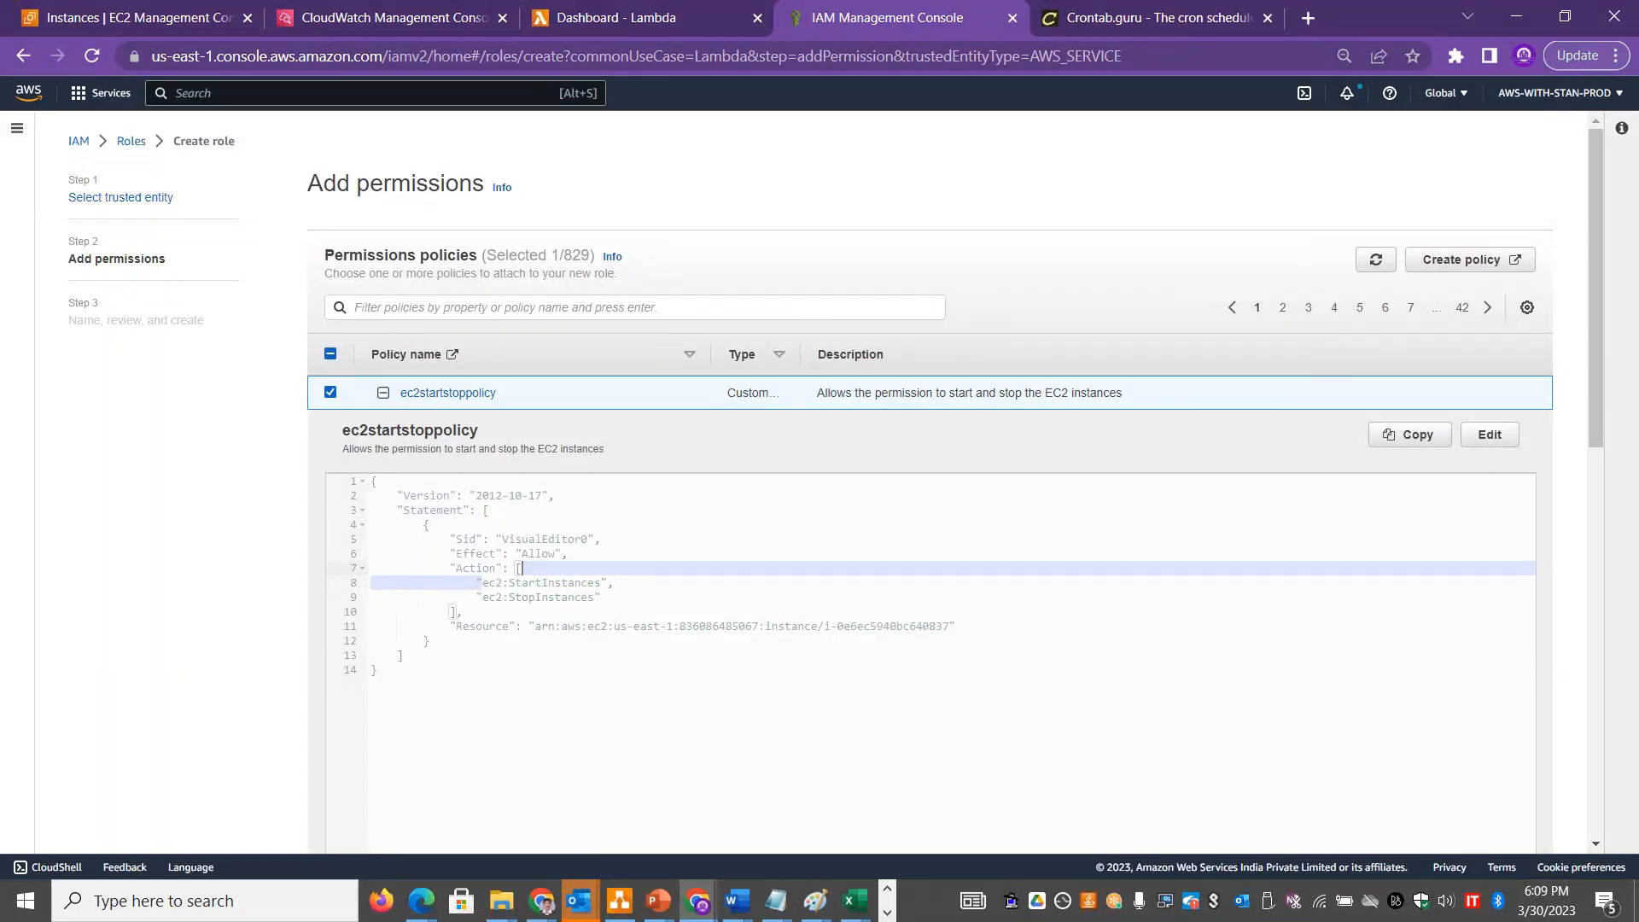
pyautogui.moveTo(1594, 364); pyautogui.dragTo(1635, 845)
pyautogui.click(1519, 825)
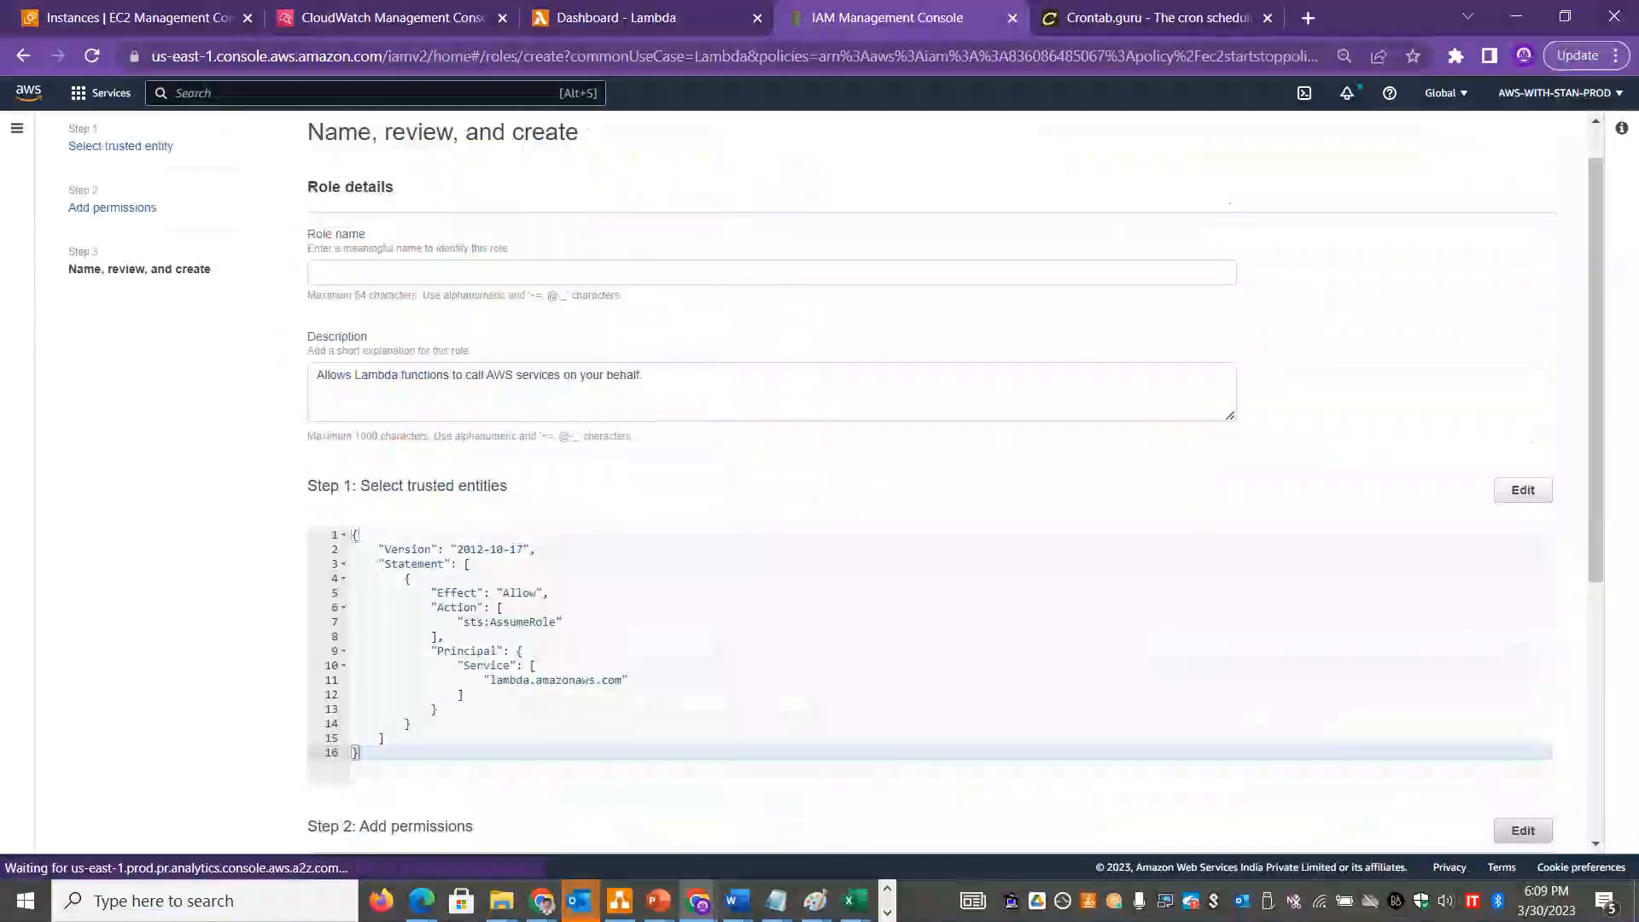
# Name the role ec2startstoprole, keep its default description and create it.
pyautogui.click(380, 271)
pyautogui.write('ed2')
pyautogui.write('star')
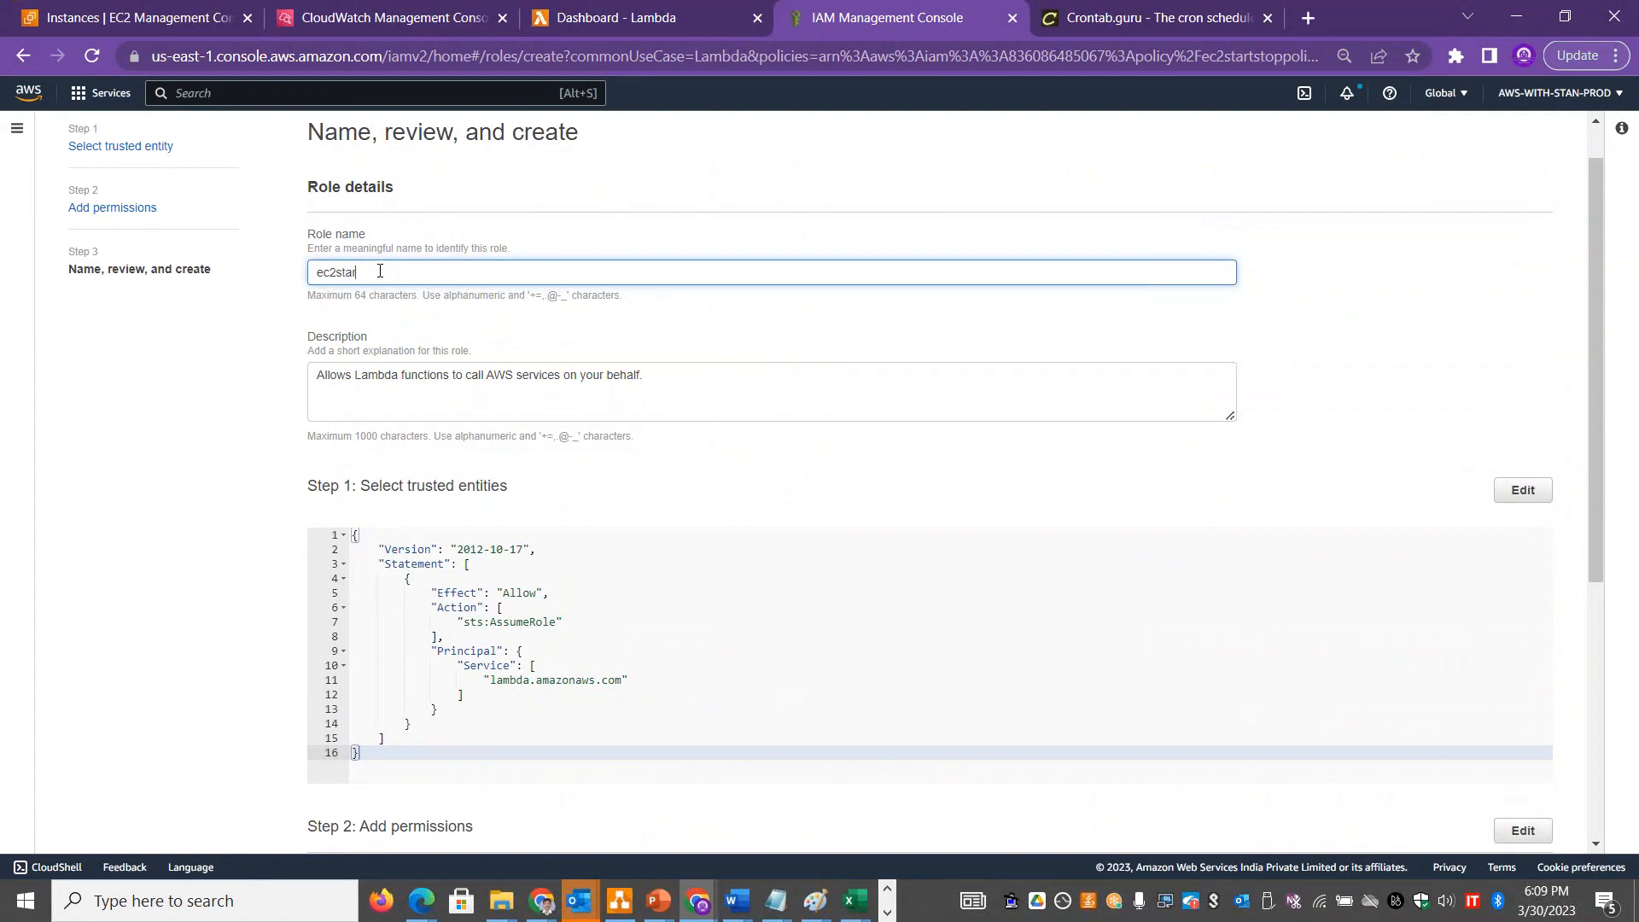
pyautogui.write('tstoprole')
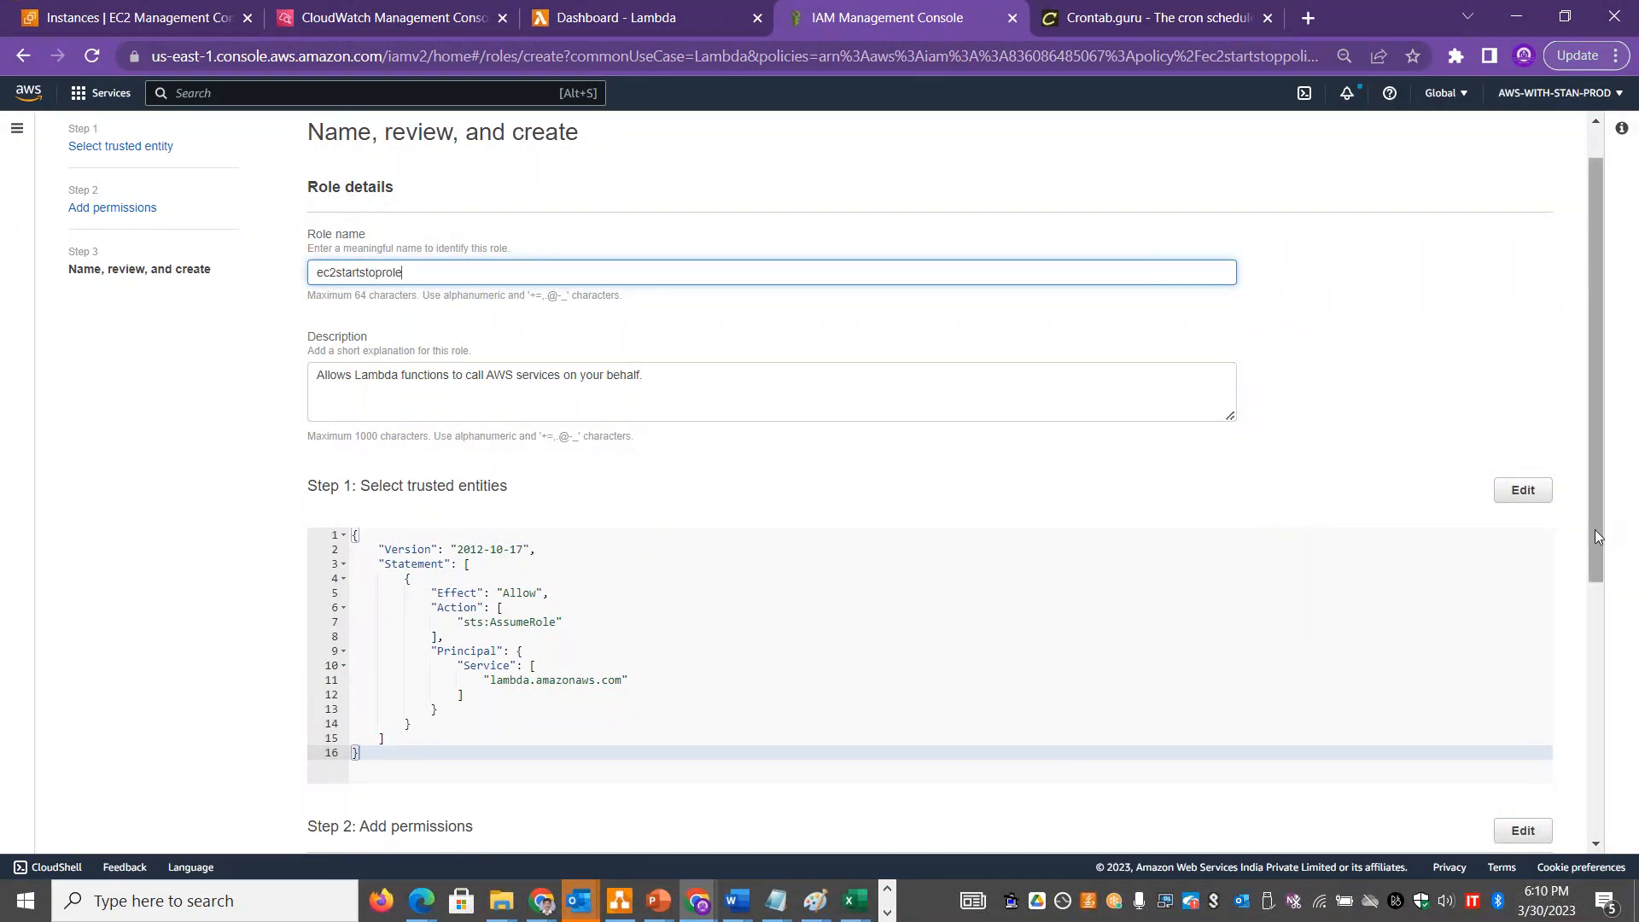
pyautogui.moveTo(1596, 535); pyautogui.dragTo(1596, 790)
pyautogui.click(1529, 831)
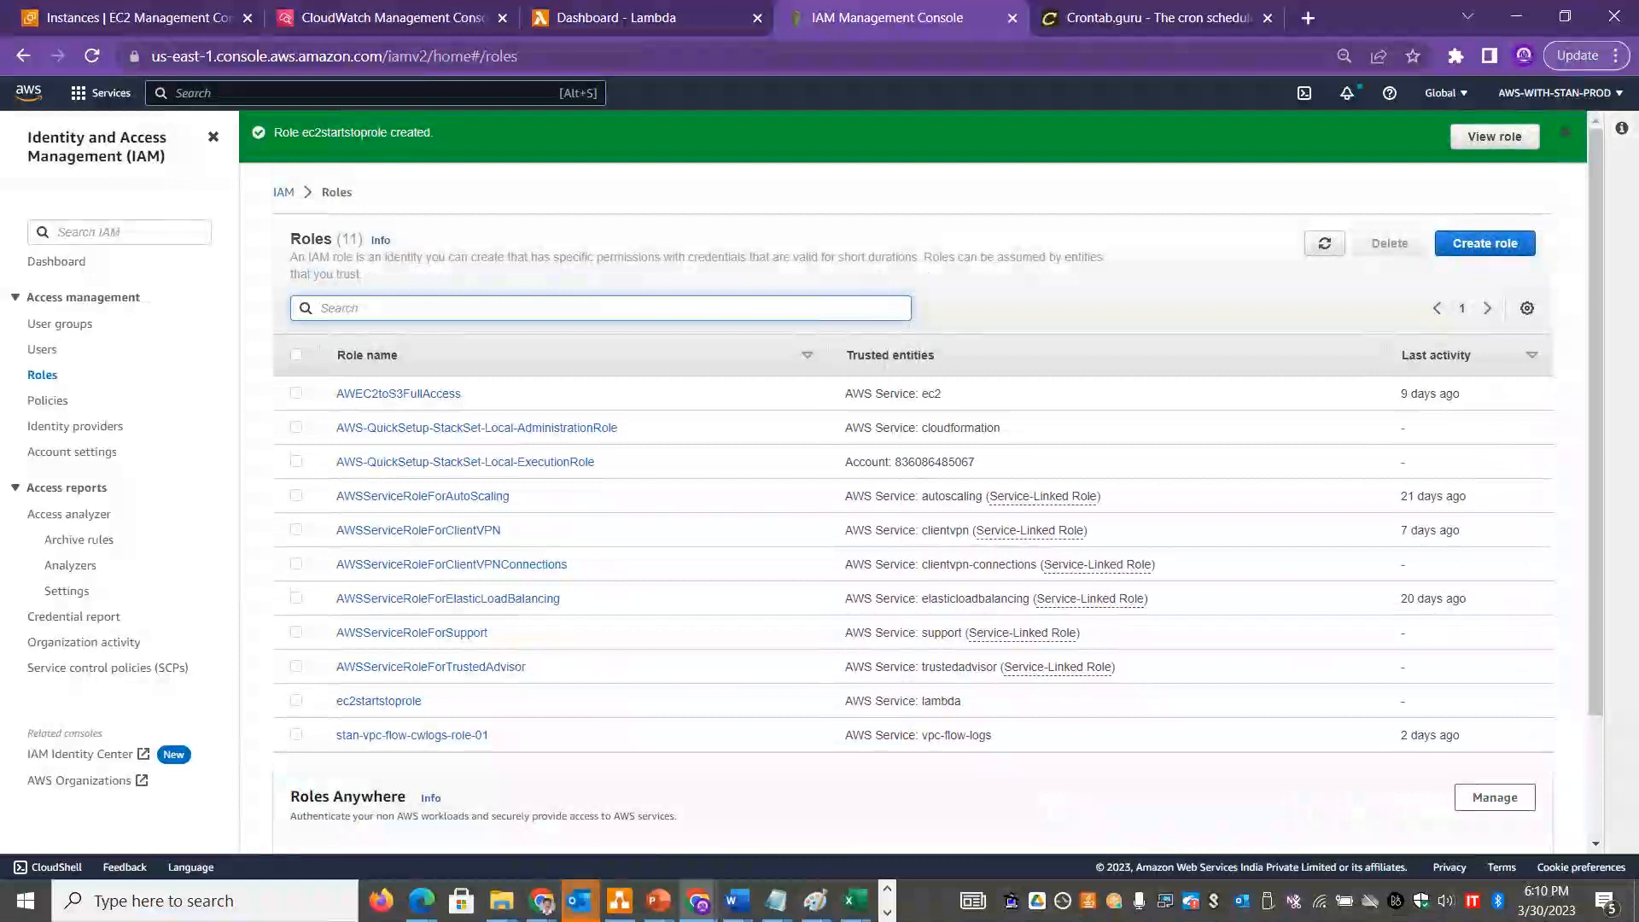
# Start authoring a Lambda function from scratch and name it ec2stop, consulting the EC2 instances list along the way.
pyautogui.click(280, 193)
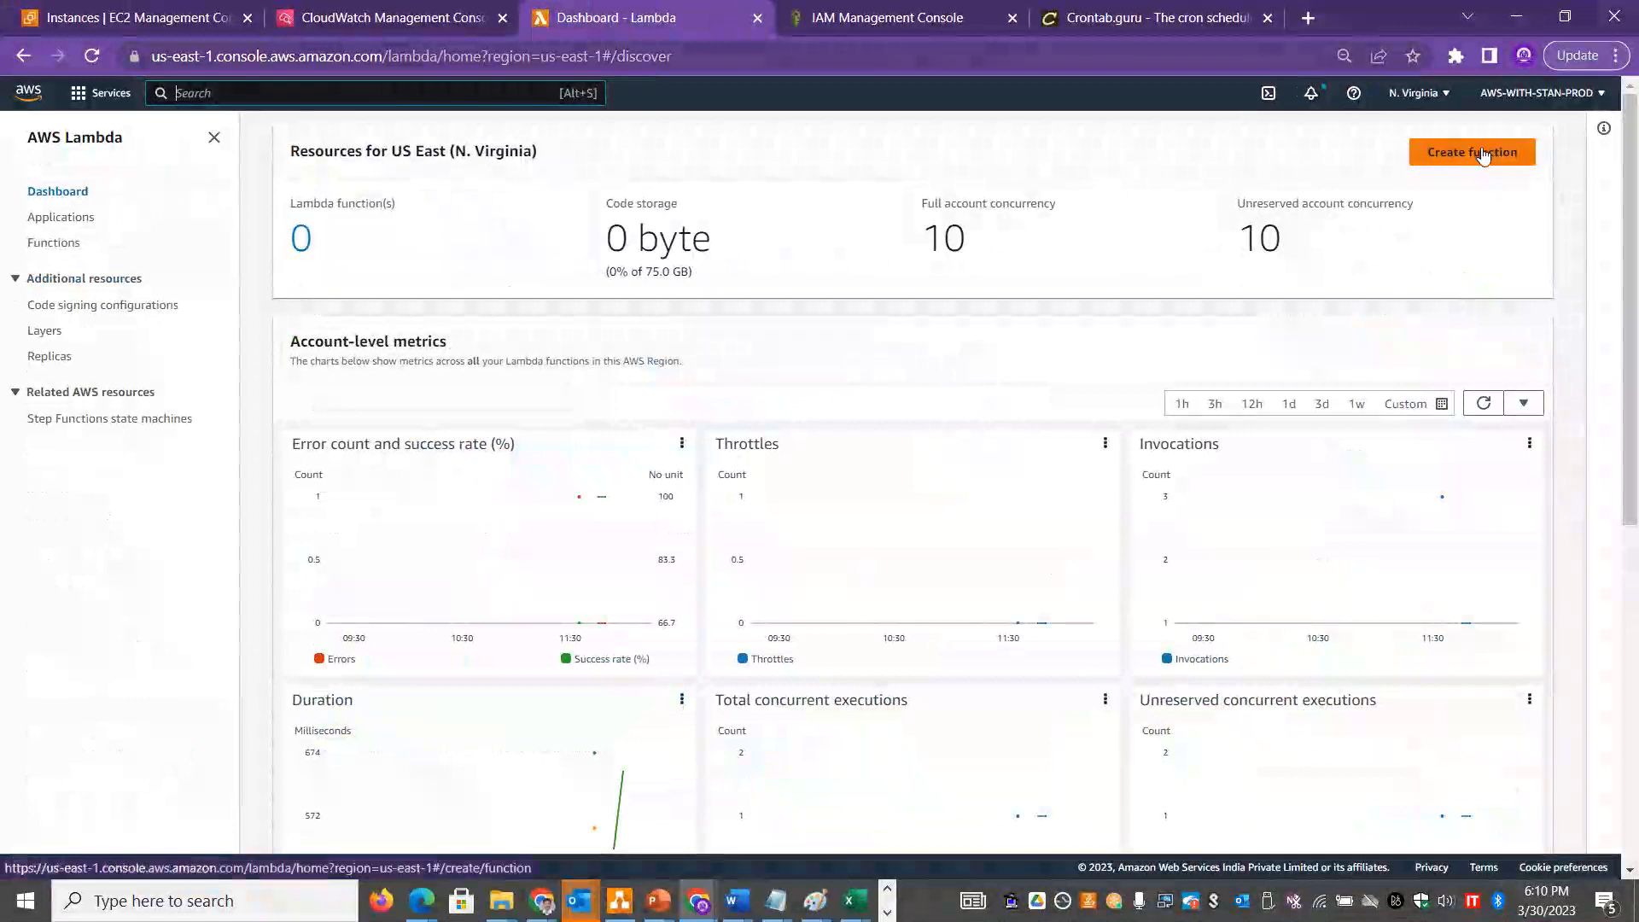
pyautogui.click(1472, 151)
pyautogui.moveTo(210, 251); pyautogui.dragTo(109, 261)
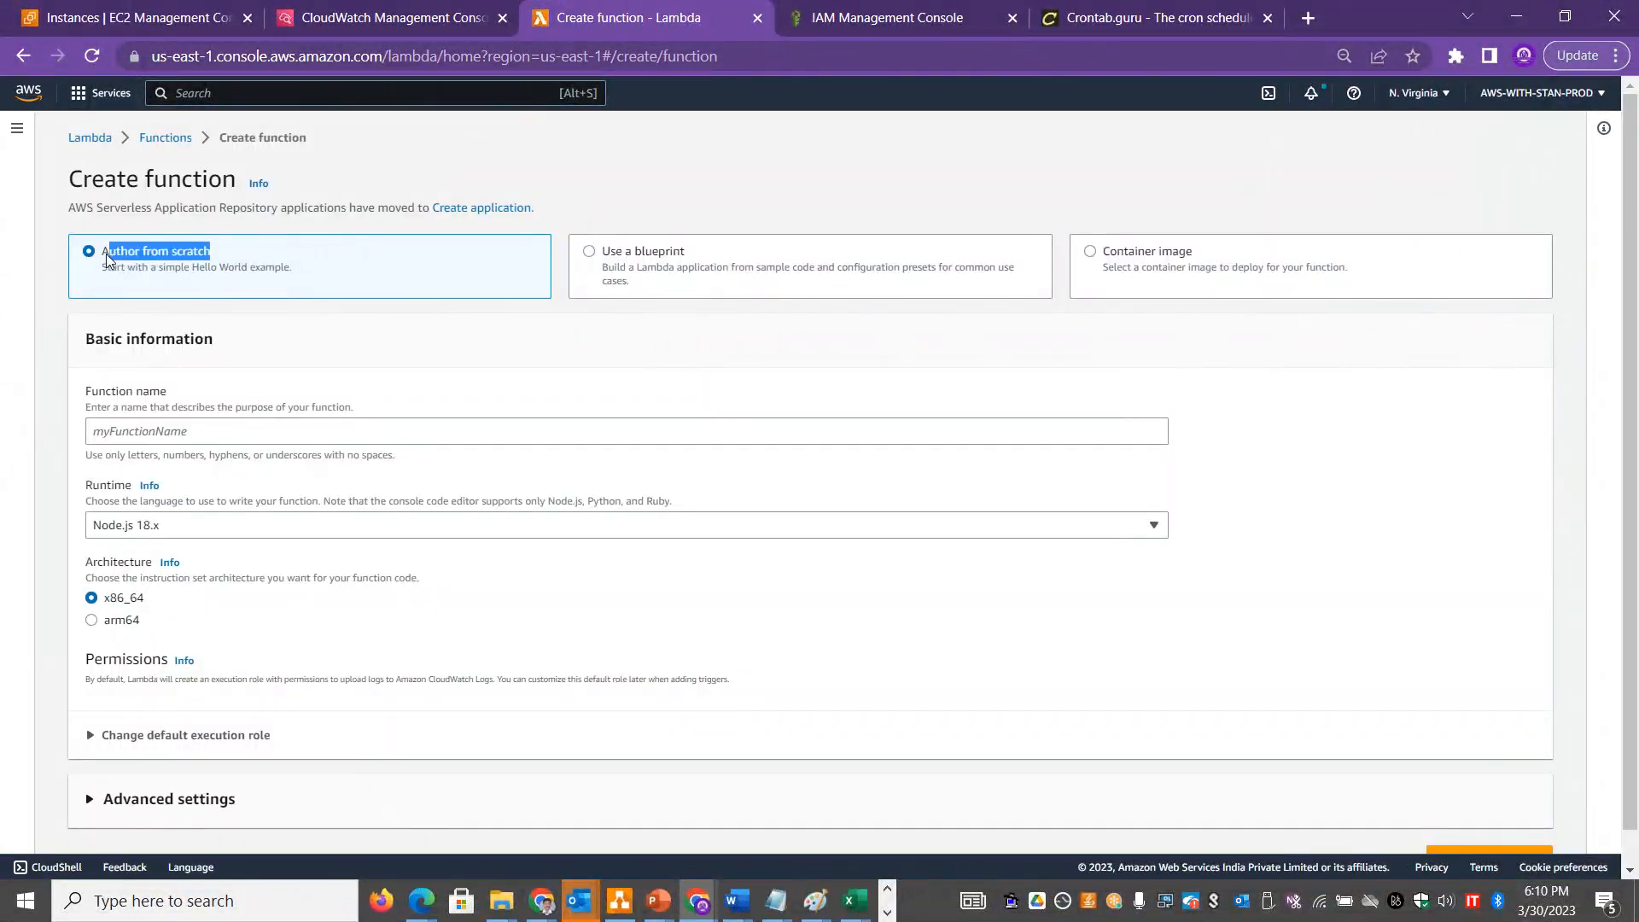
pyautogui.click(164, 432)
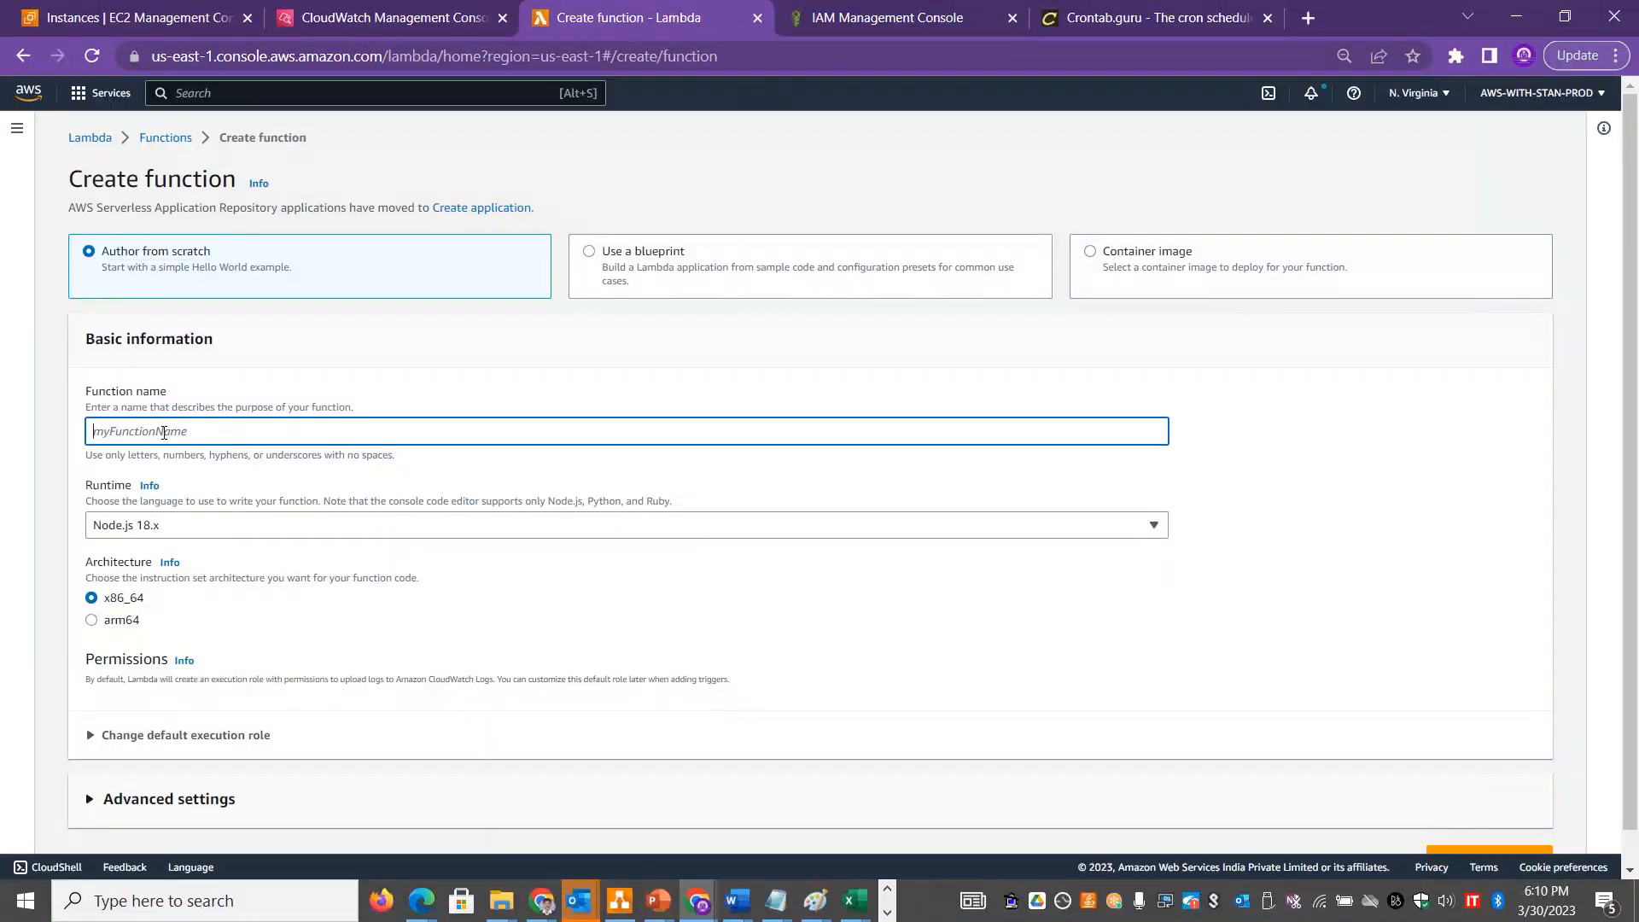
pyautogui.write('ec2startsto')
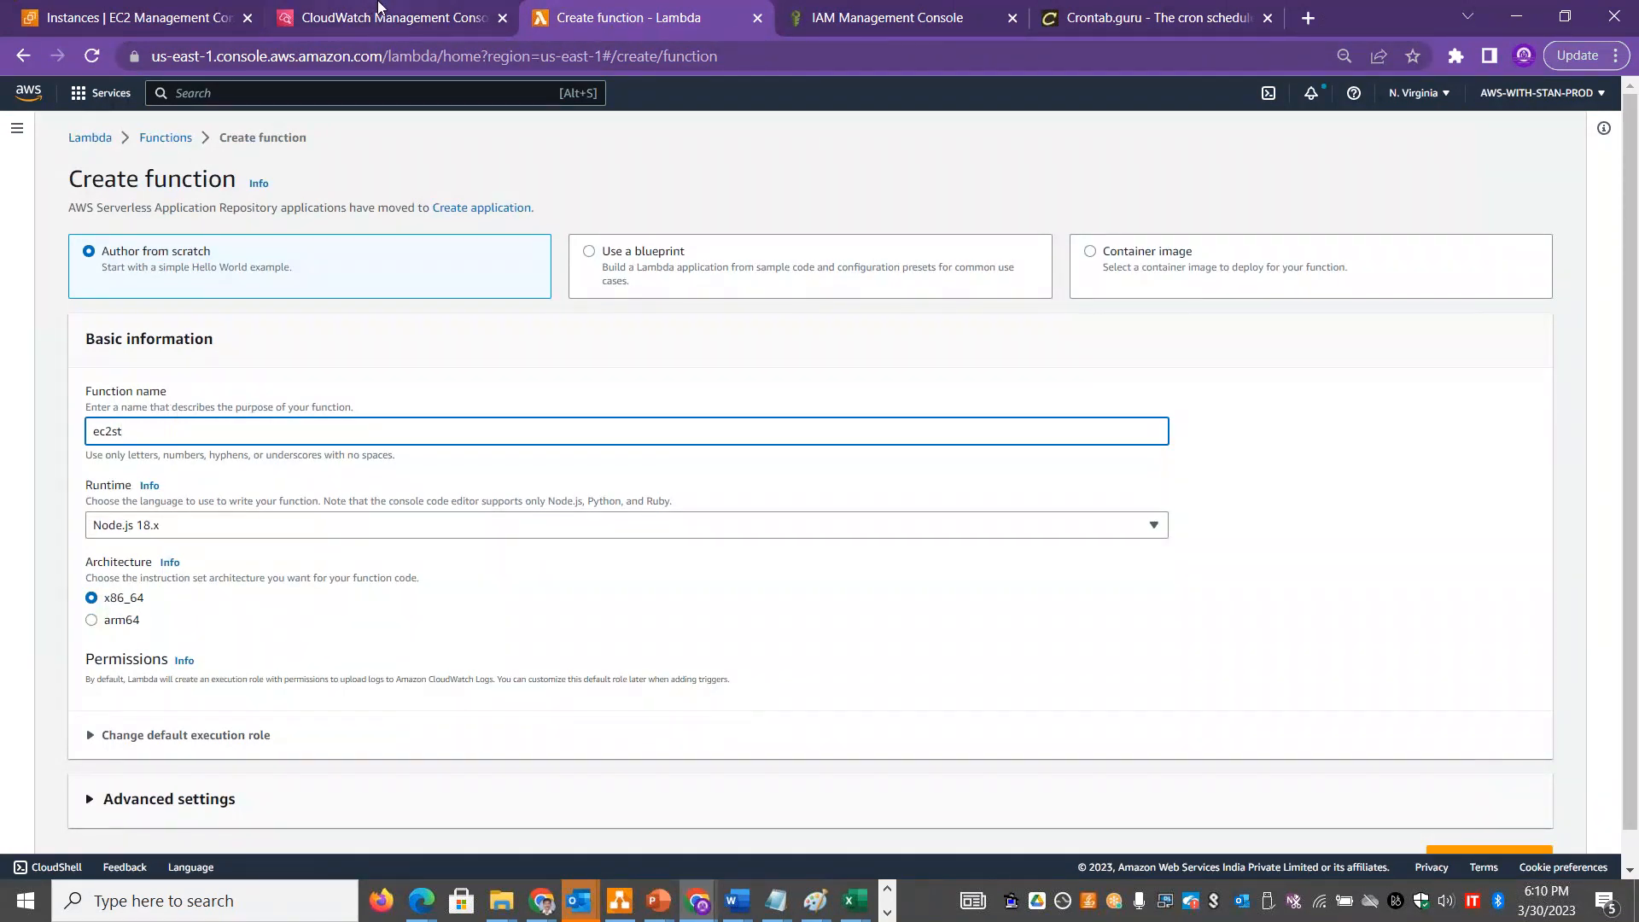
pyautogui.click(156, 16)
pyautogui.moveTo(652, 256); pyautogui.dragTo(542, 264)
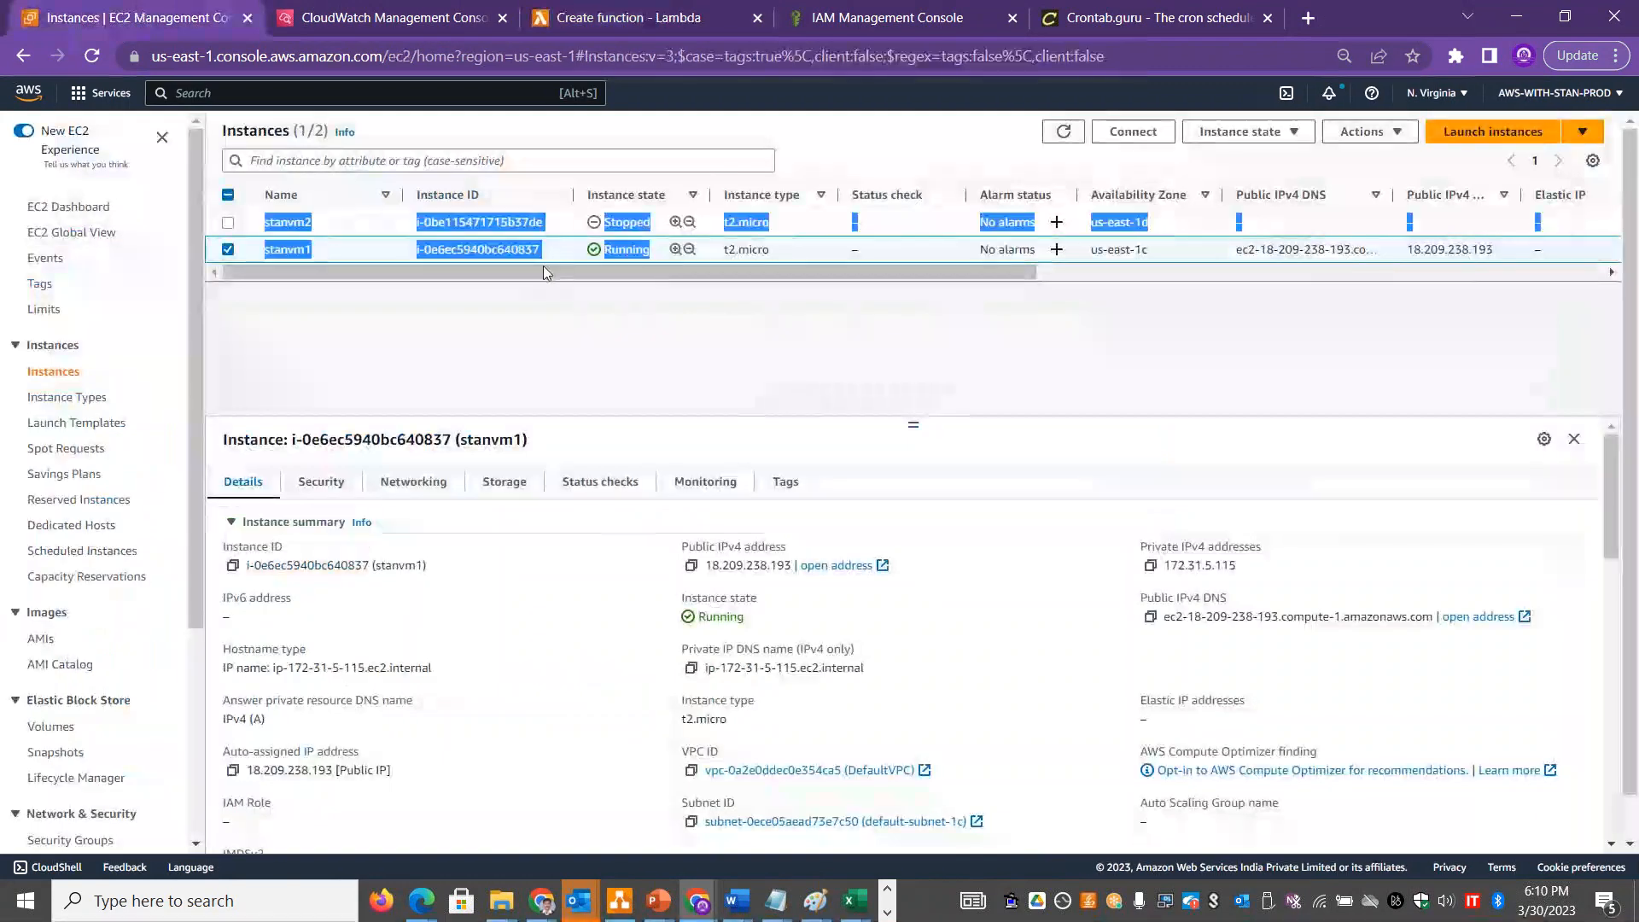
pyautogui.click(610, 29)
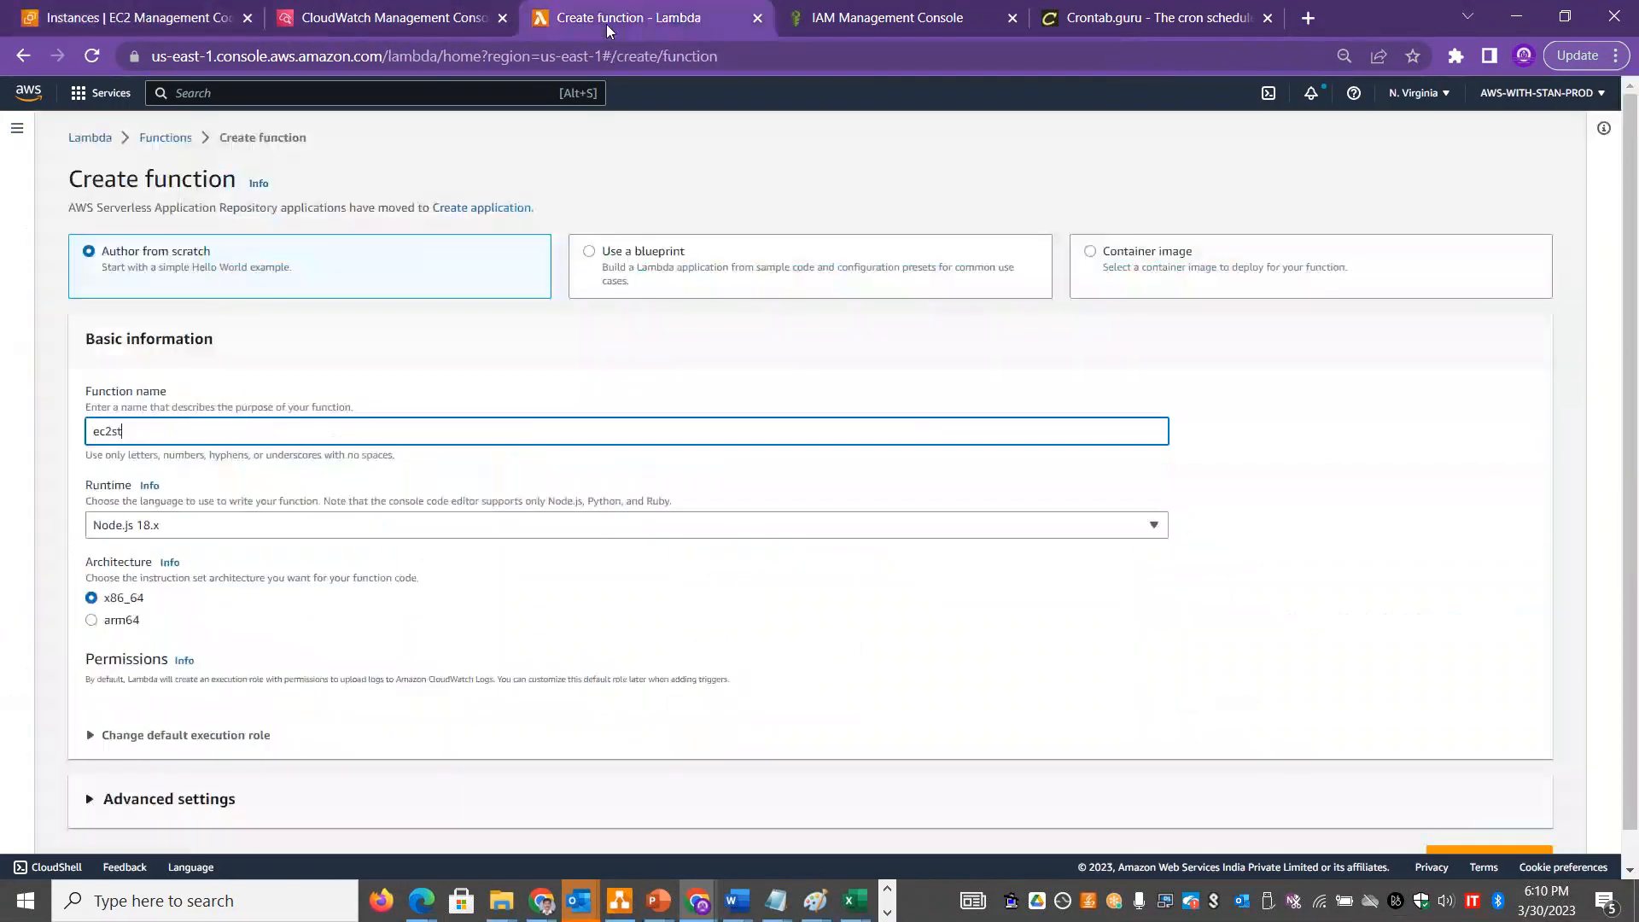
pyautogui.write('opfunc')
# Set the ec2stop function's runtime to Python 3.9.
pyautogui.scroll(-1, 860, 486)
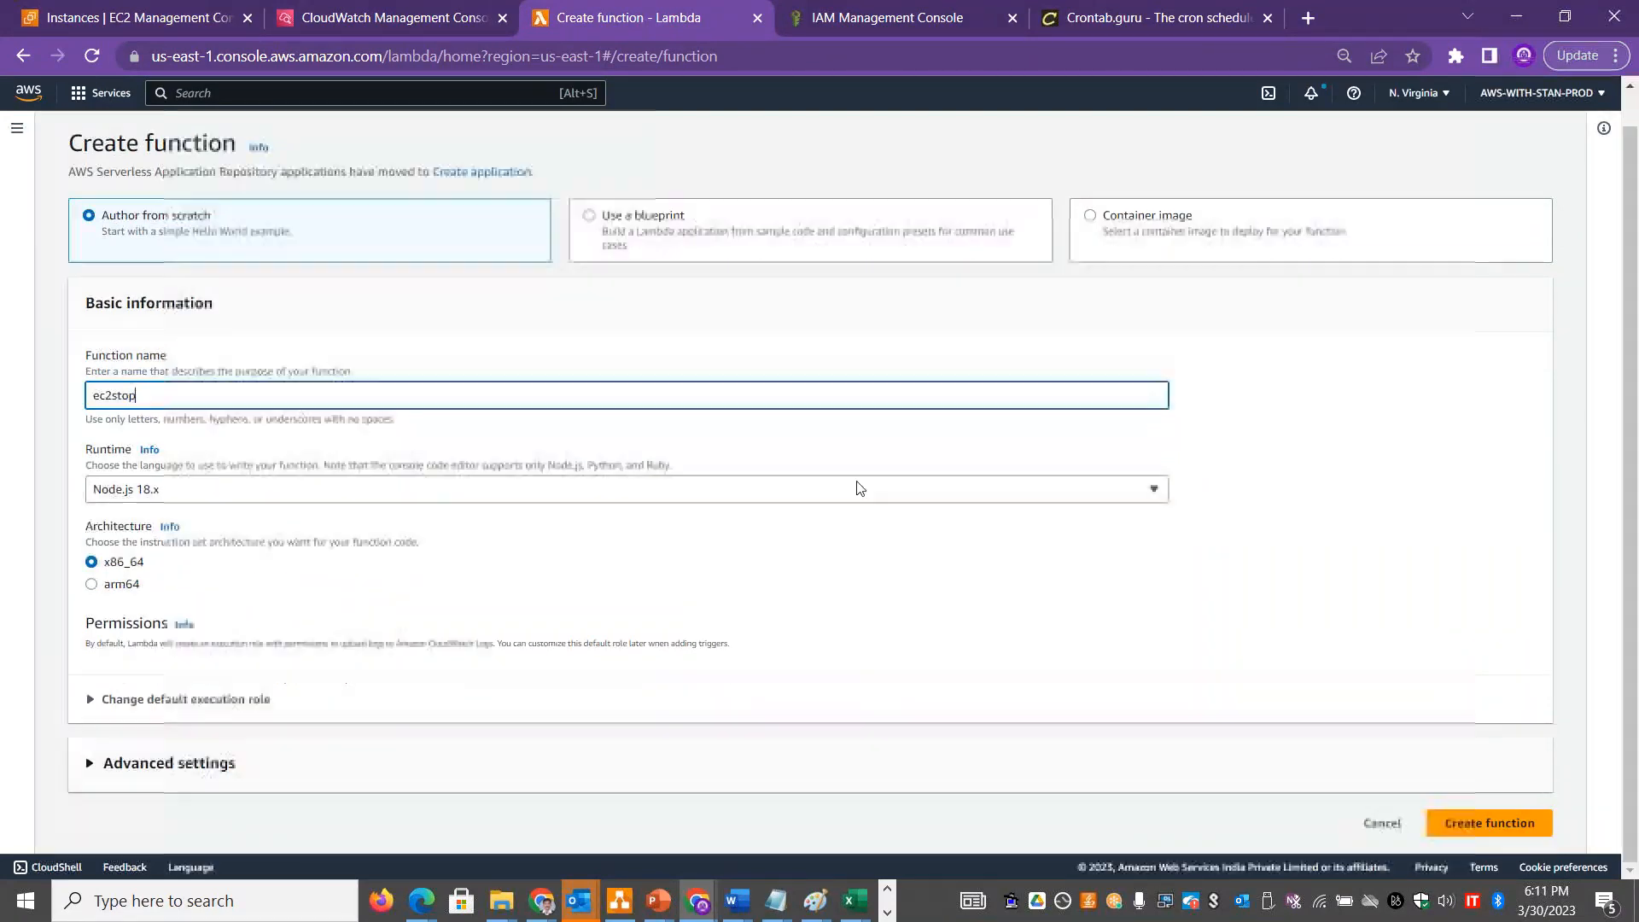
pyautogui.click(221, 494)
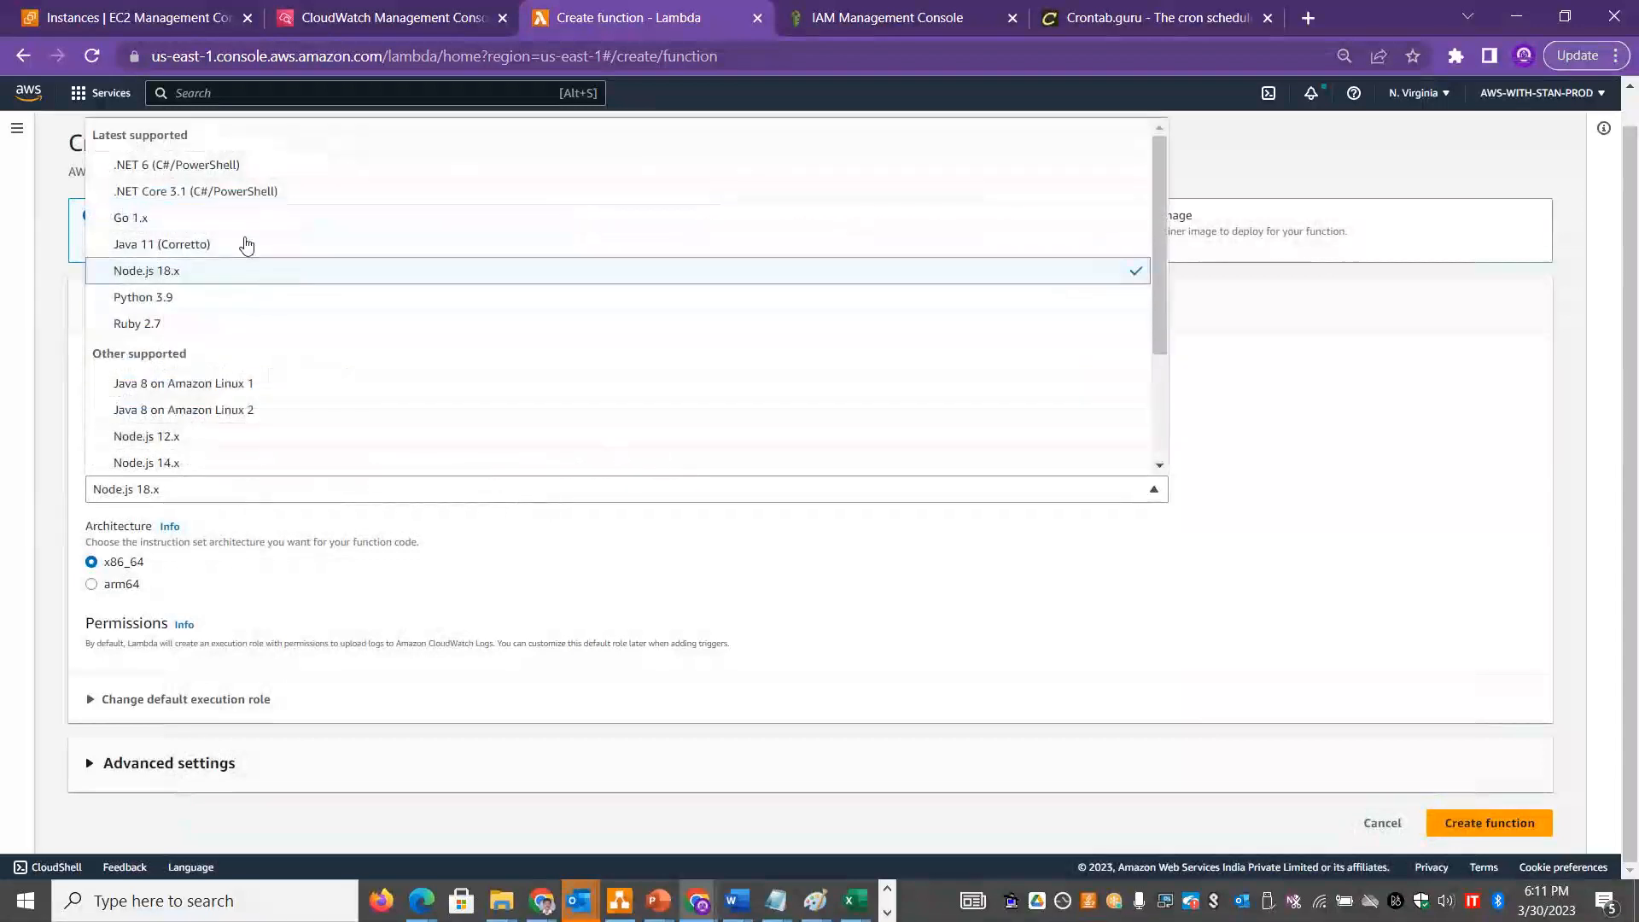
pyautogui.click(130, 297)
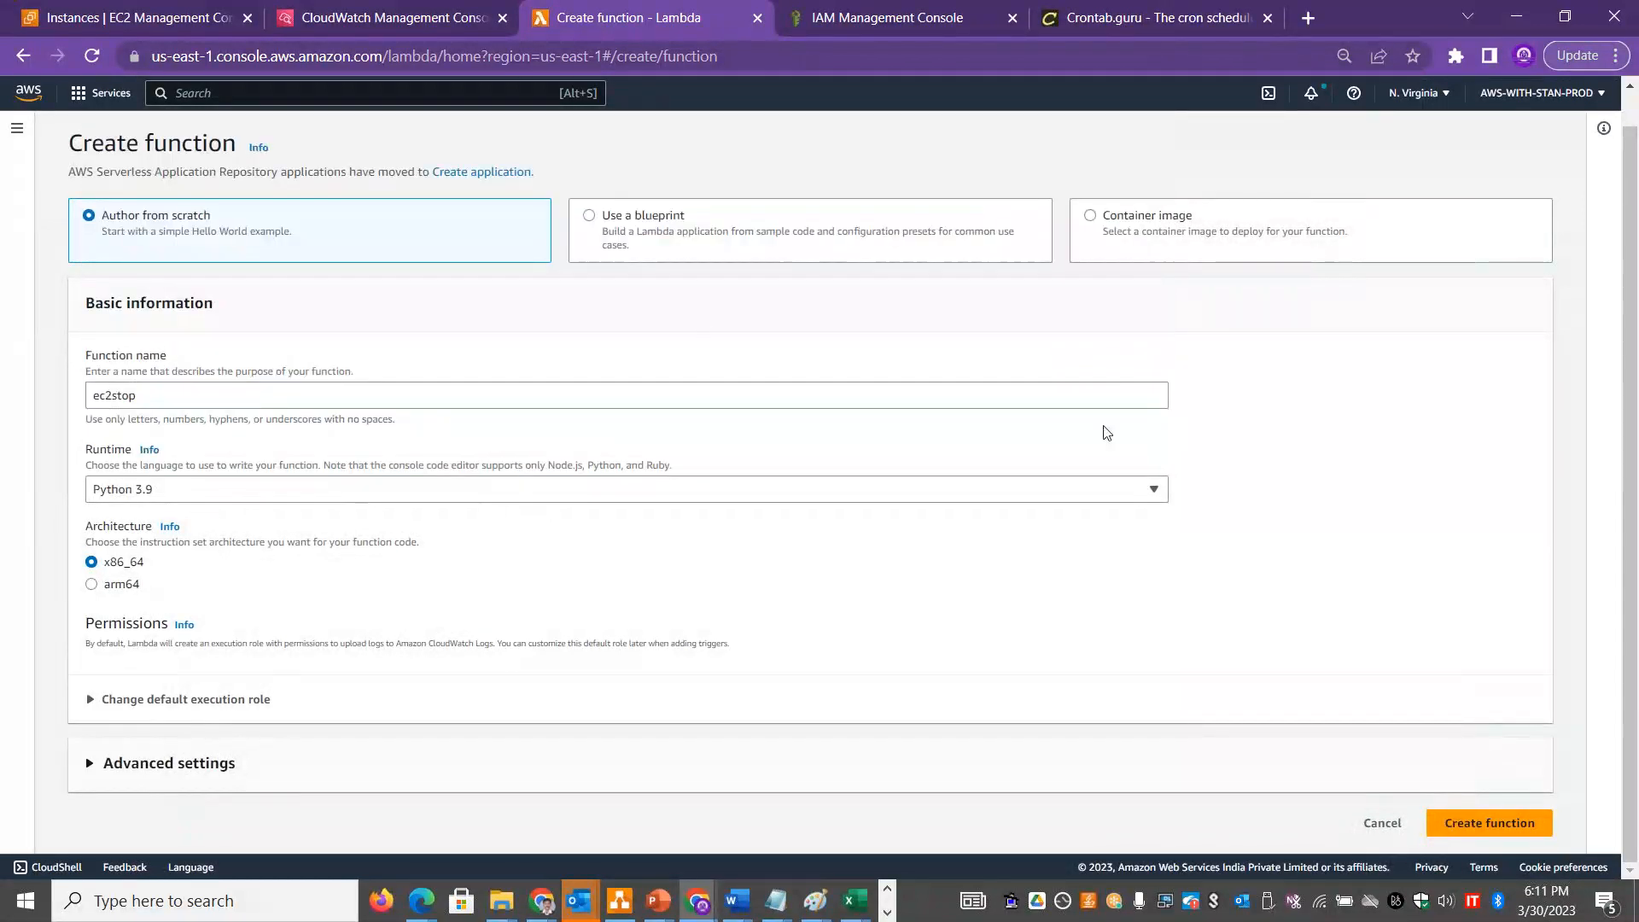
# Change the execution role to the existing ec2startstoprole and create the ec2stop function.
pyautogui.click(229, 700)
pyautogui.scroll(-3, 529, 546)
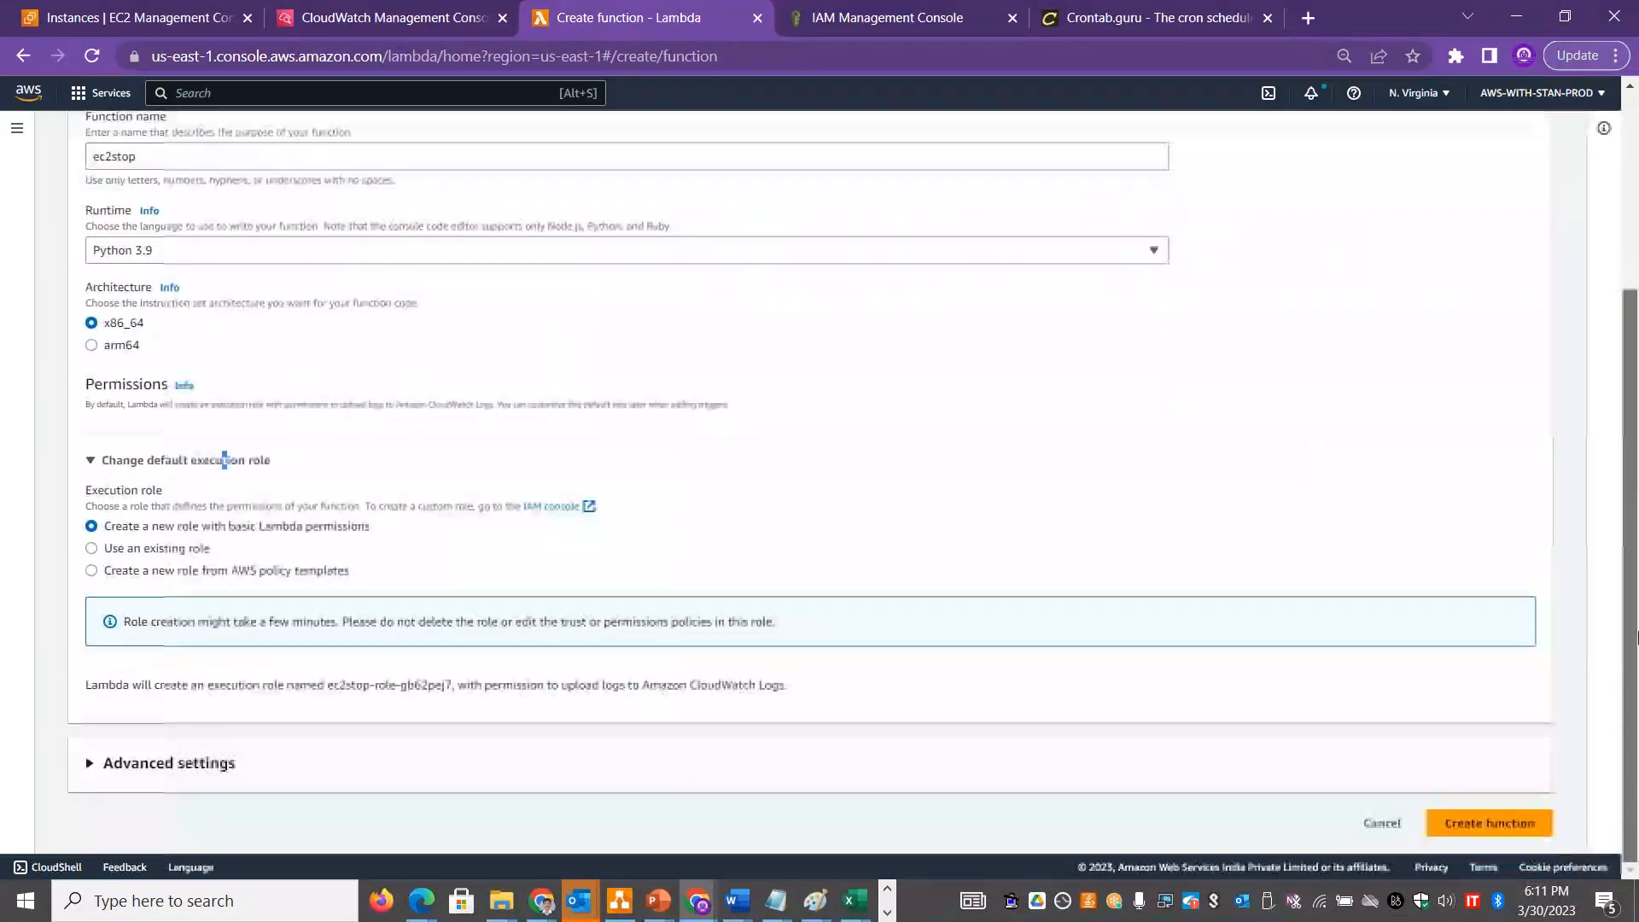
pyautogui.click(91, 548)
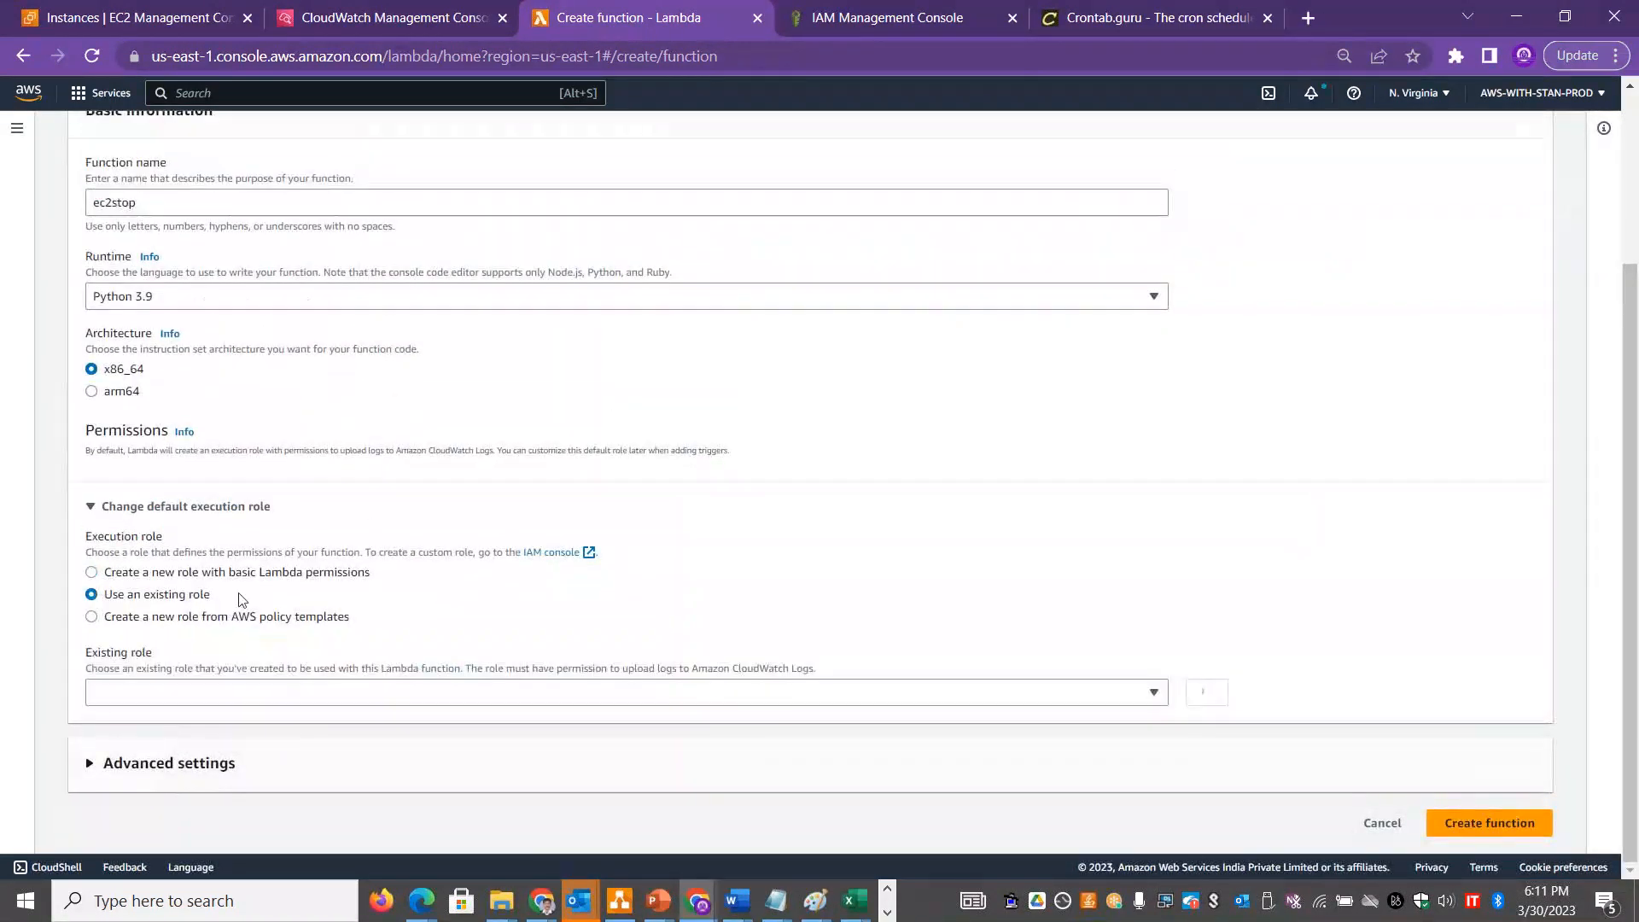
pyautogui.click(189, 688)
pyautogui.click(141, 748)
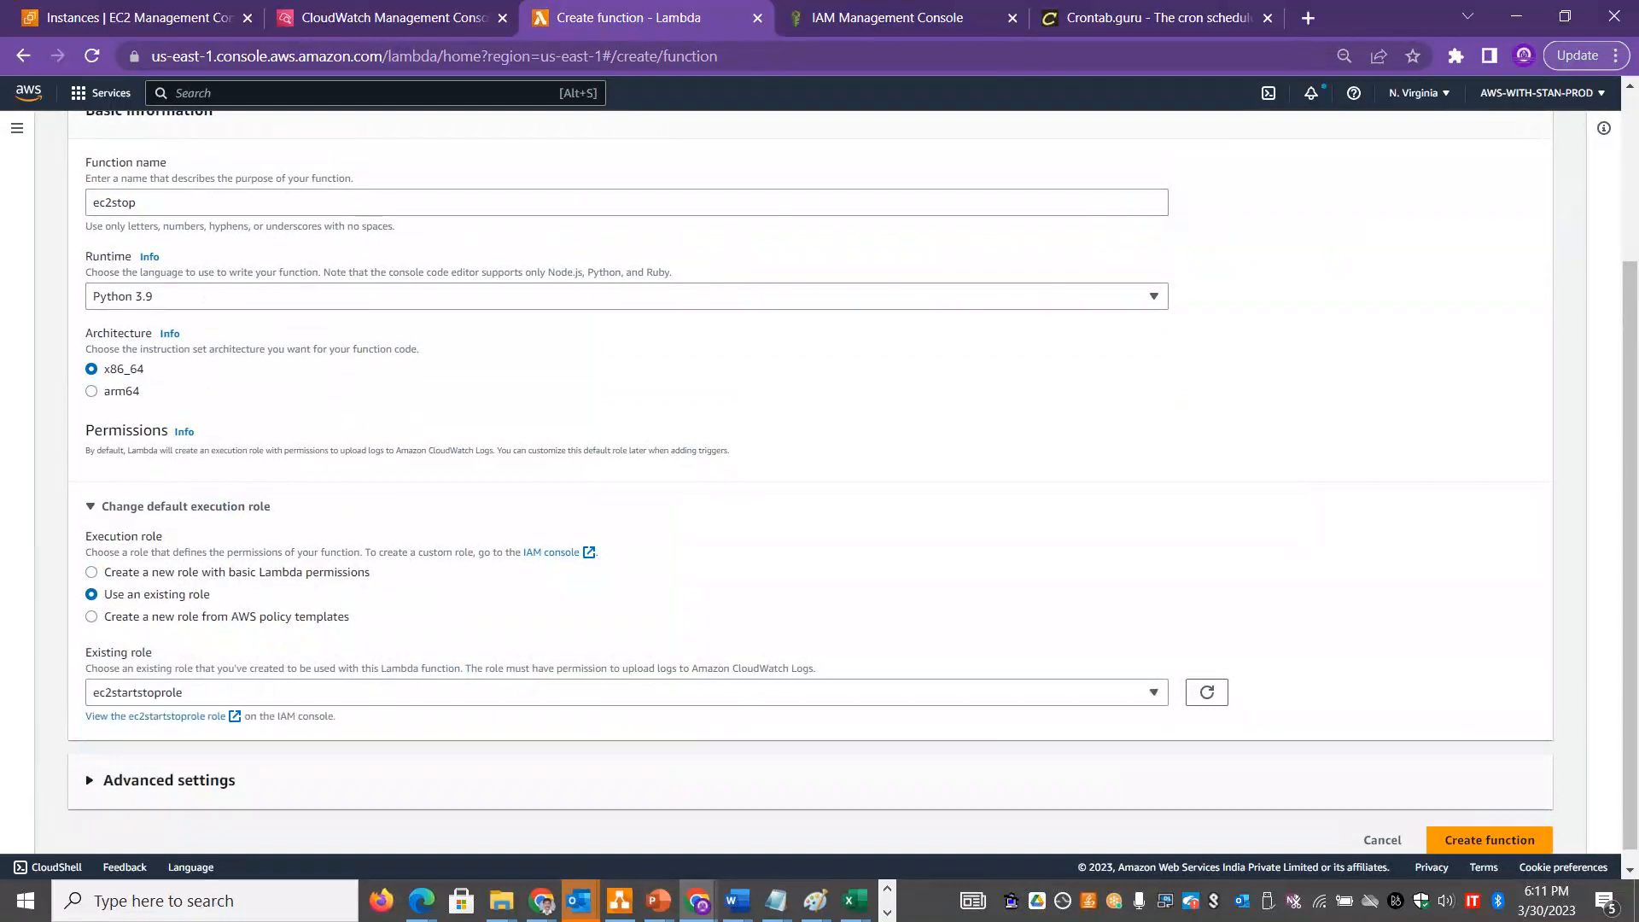
pyautogui.click(1489, 840)
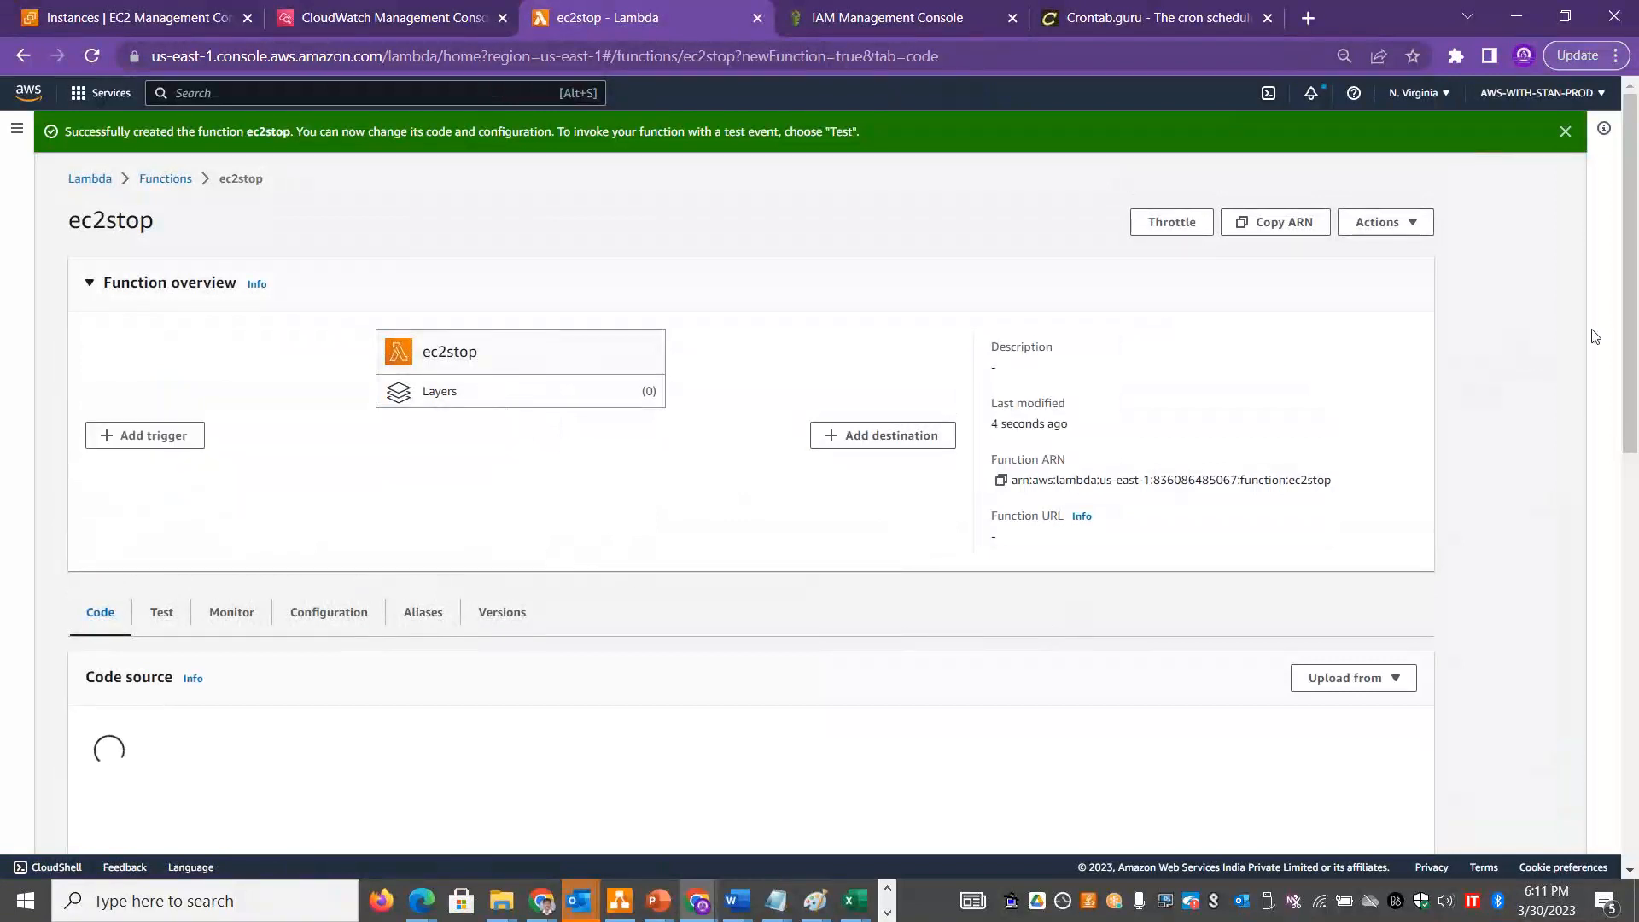
# Delete all the default sample code from the ec2stop function's lambda_function file.
pyautogui.scroll(-5, 644, 366)
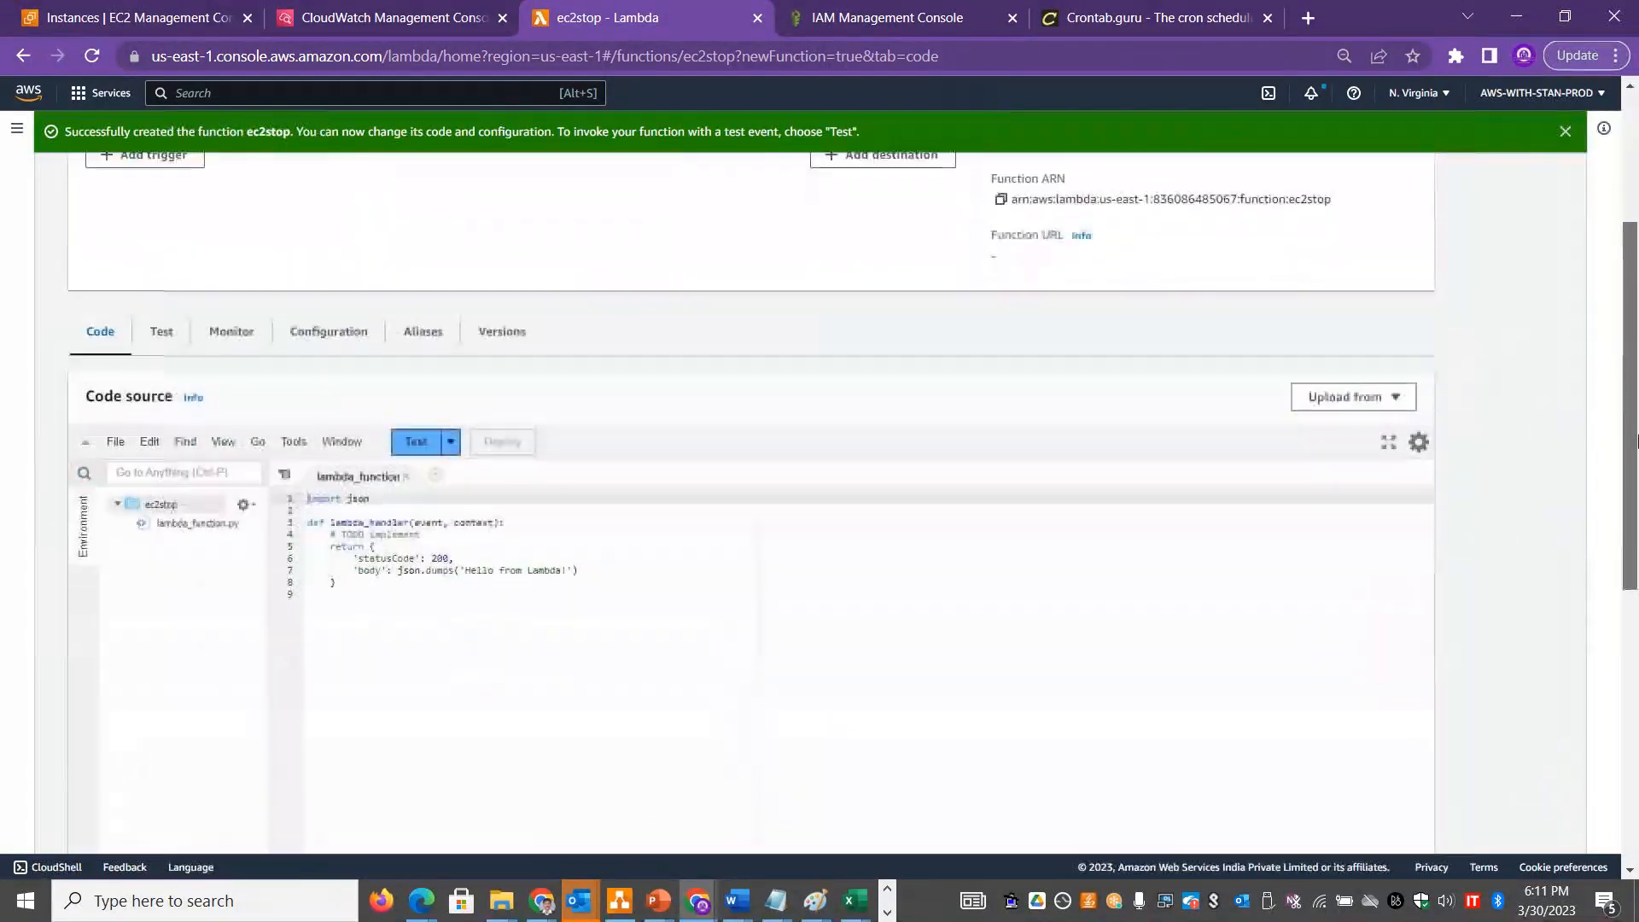
pyautogui.moveTo(329, 484); pyautogui.dragTo(309, 400)
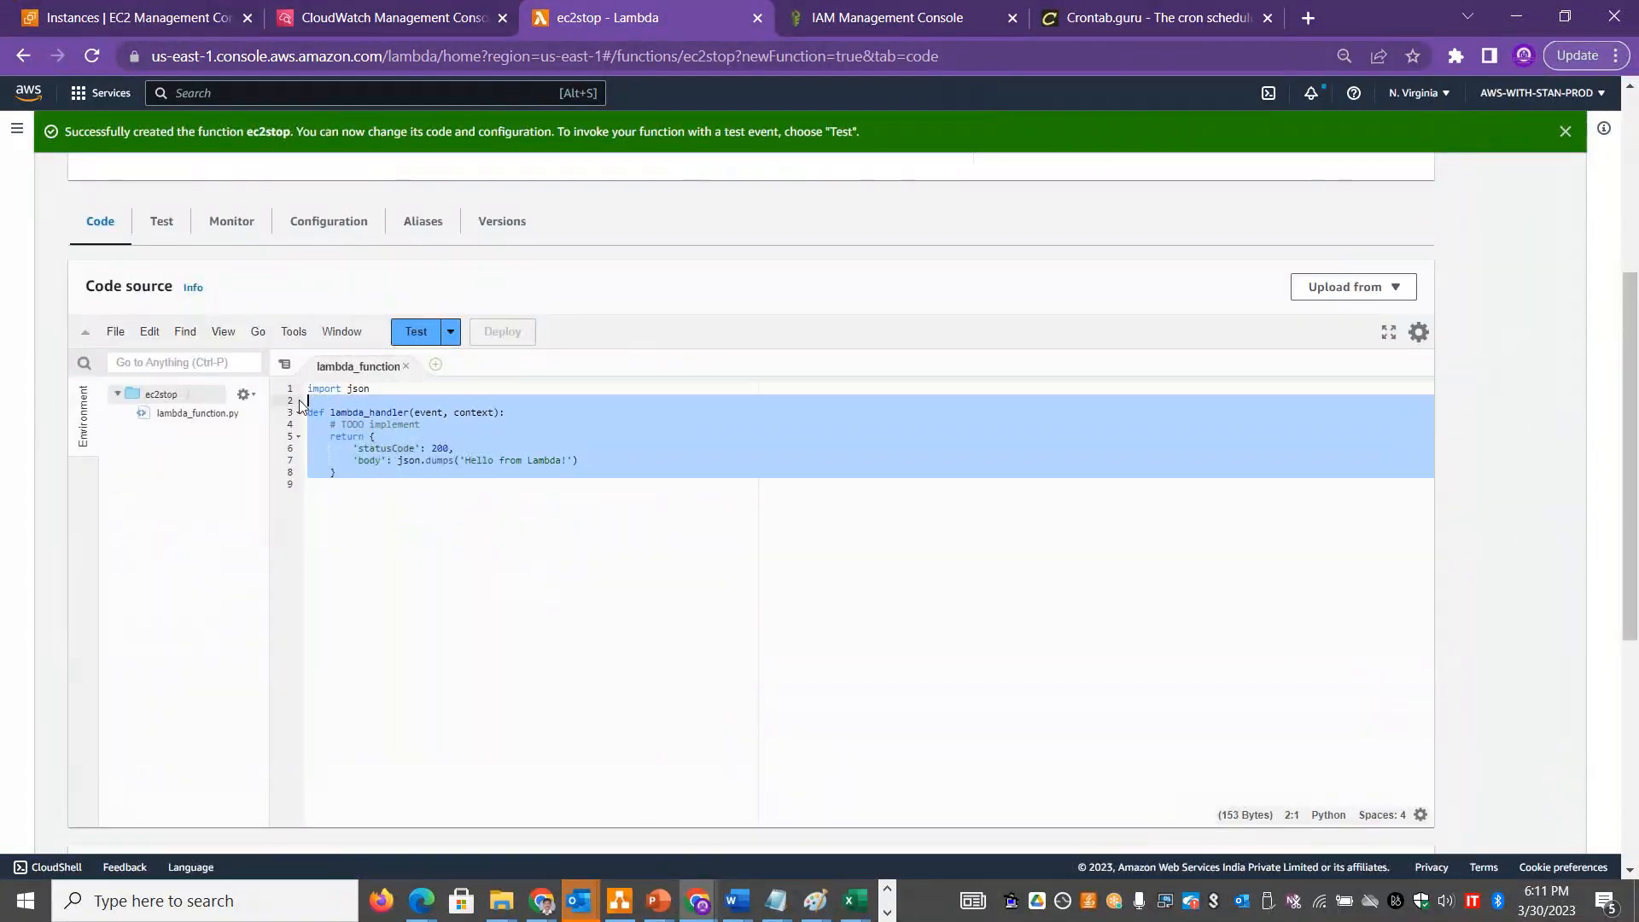
pyautogui.hotkey('shift', 'Up')
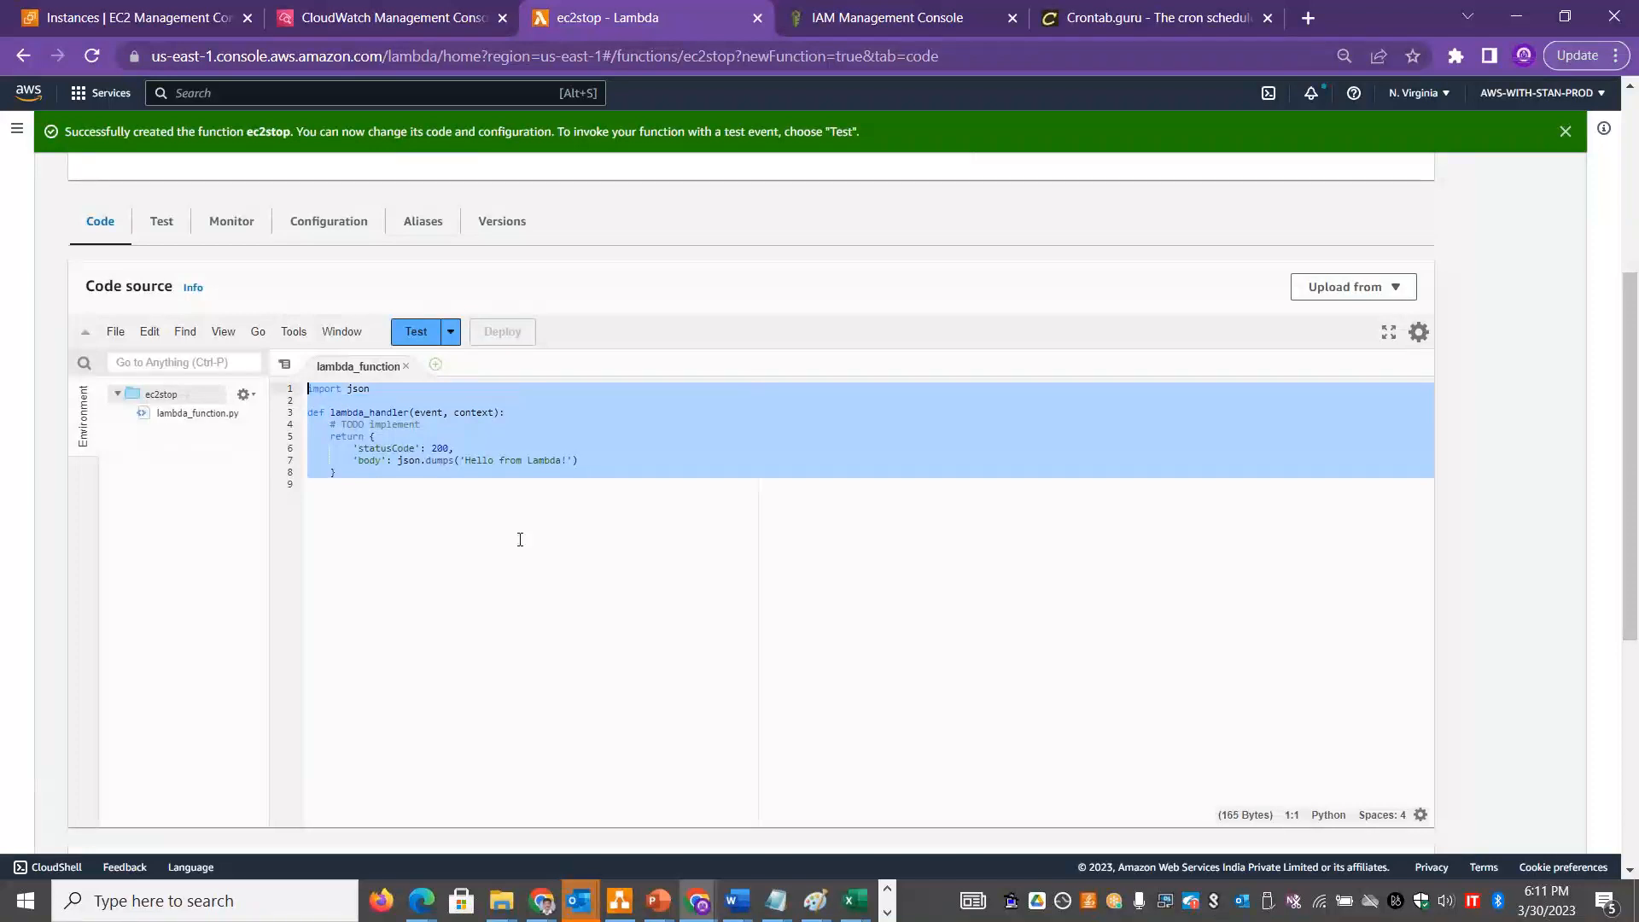
pyautogui.press('BackSpace')
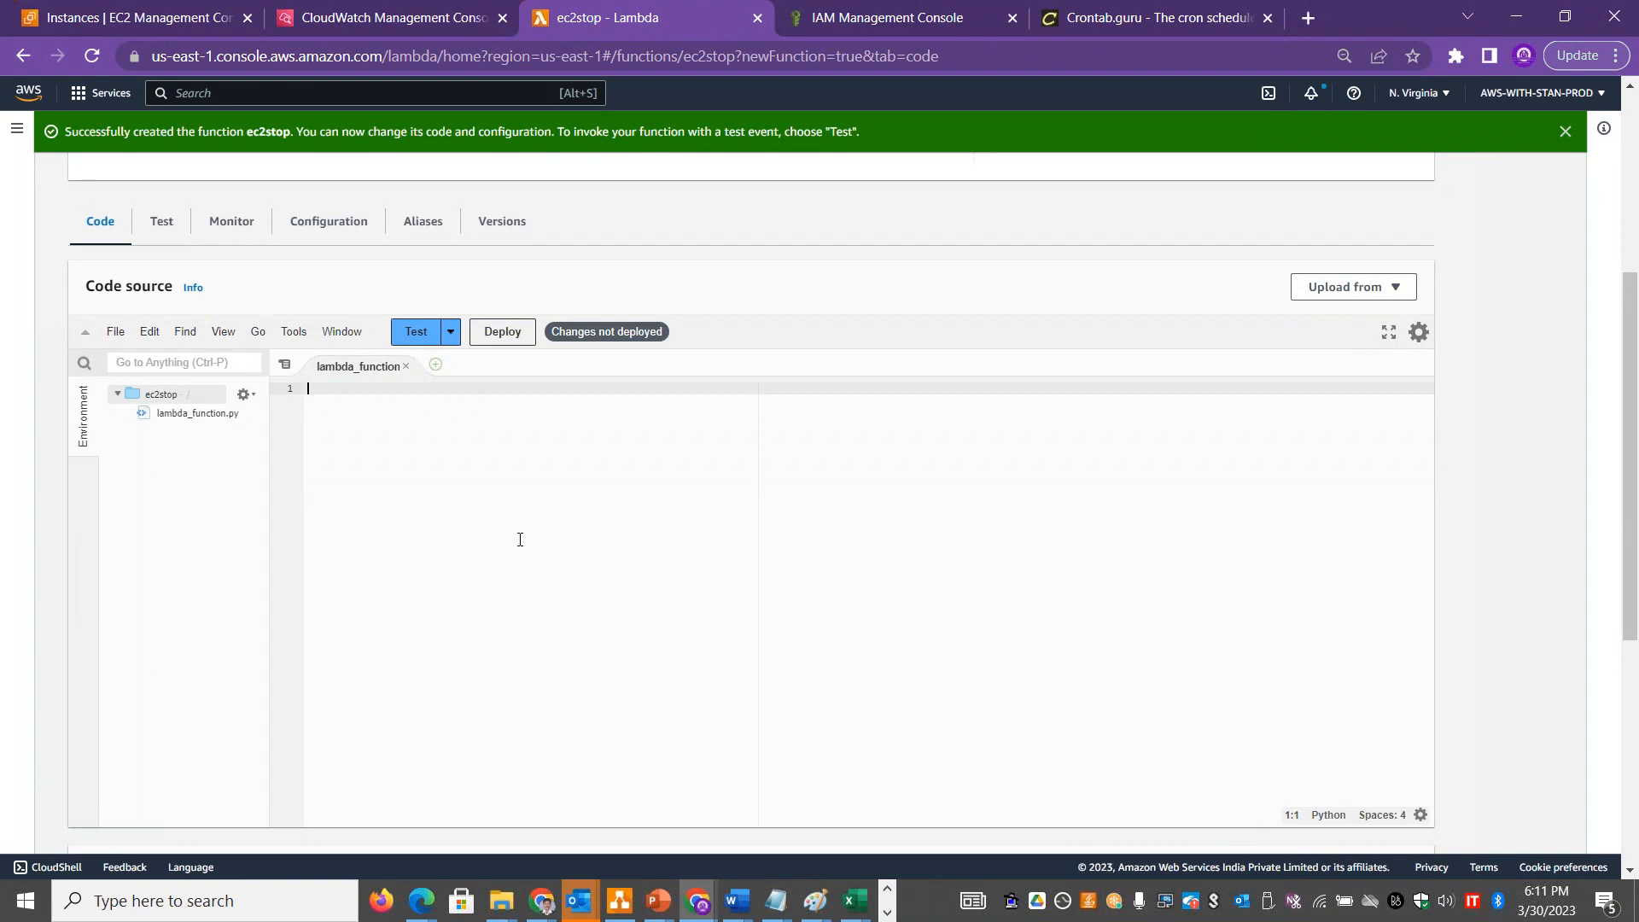
pyautogui.scroll(4, 563, 343)
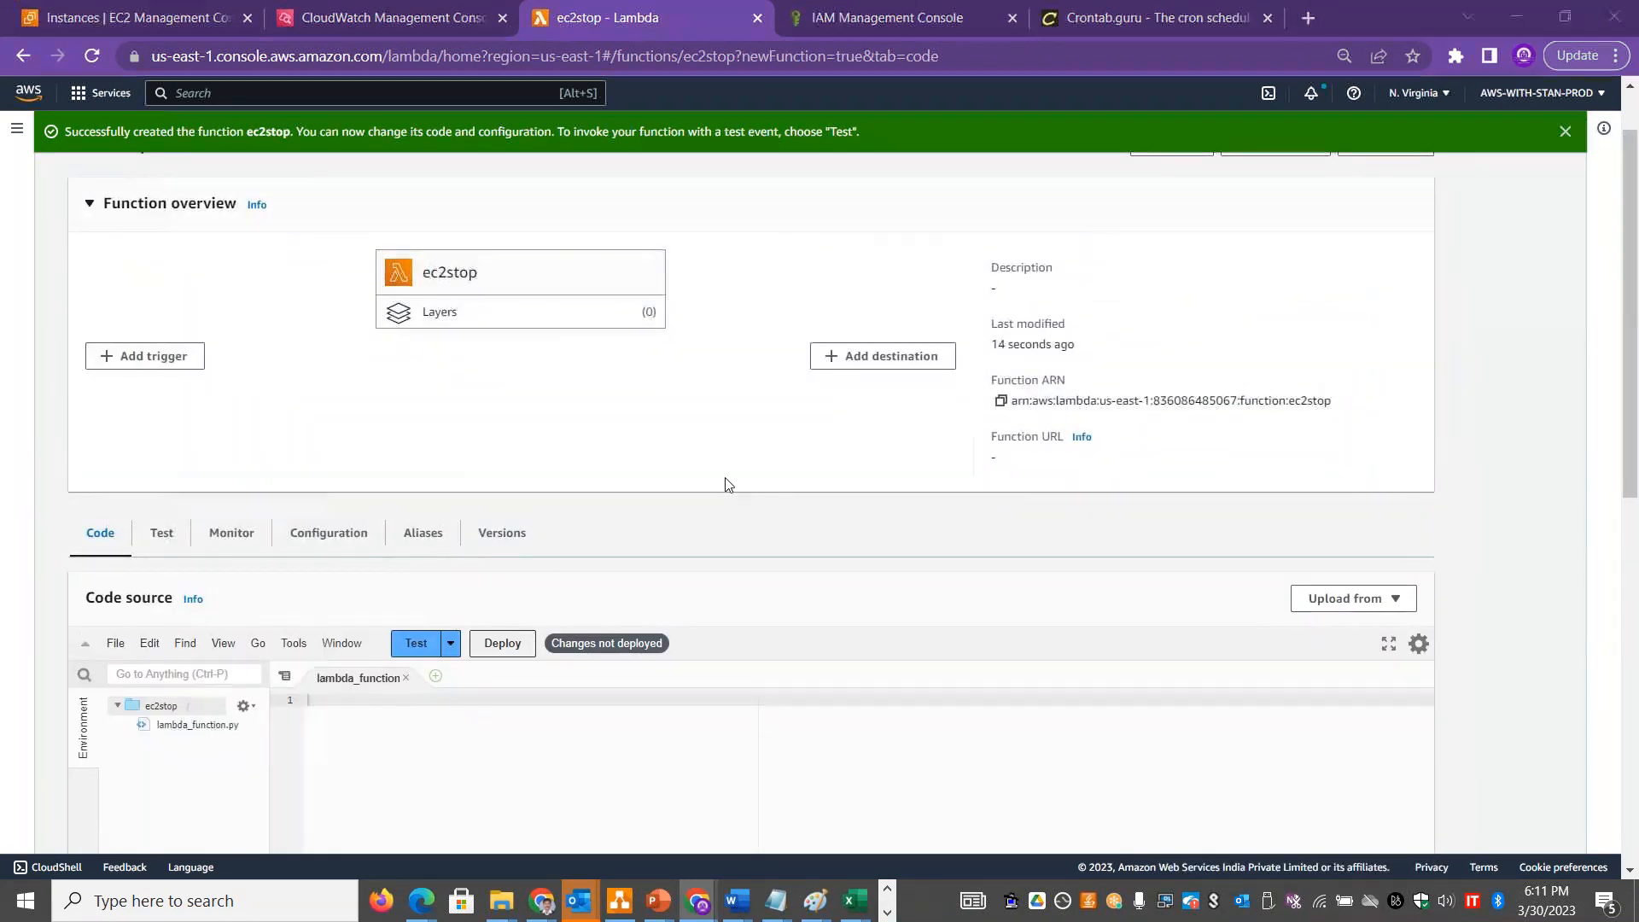
# Switch to Notepad, review the "Stop the instances" script and copy its code from import boto3 to the print line into the empty lambda_function file.
pyautogui.click(775, 901)
pyautogui.moveTo(77, 431); pyautogui.dragTo(739, 433)
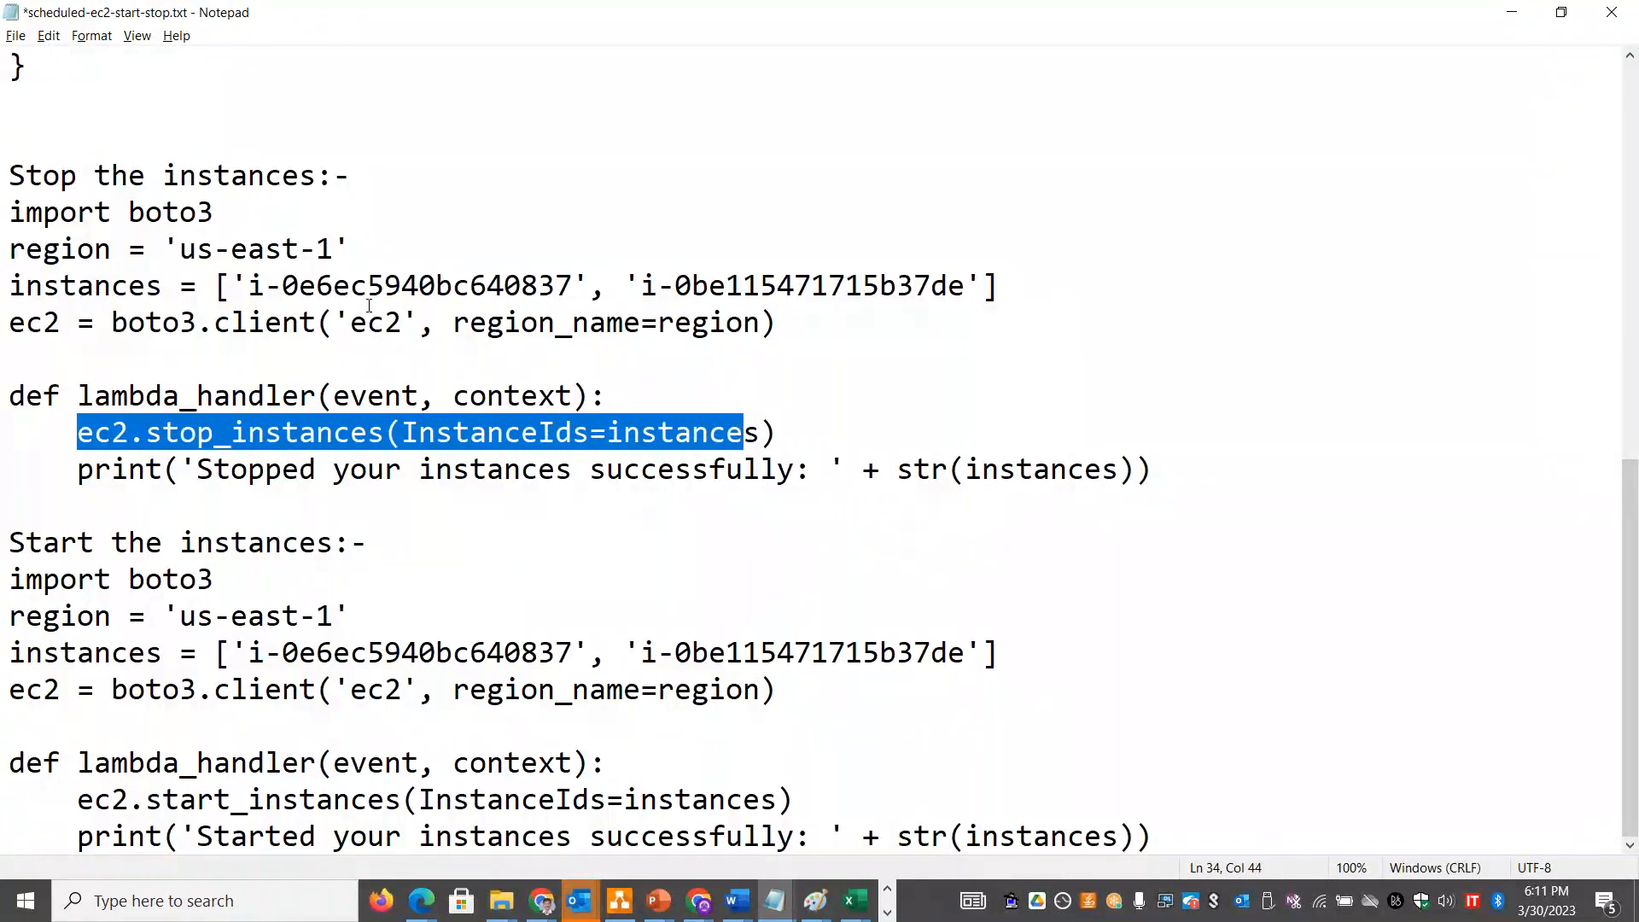
pyautogui.moveTo(247, 285); pyautogui.dragTo(962, 285)
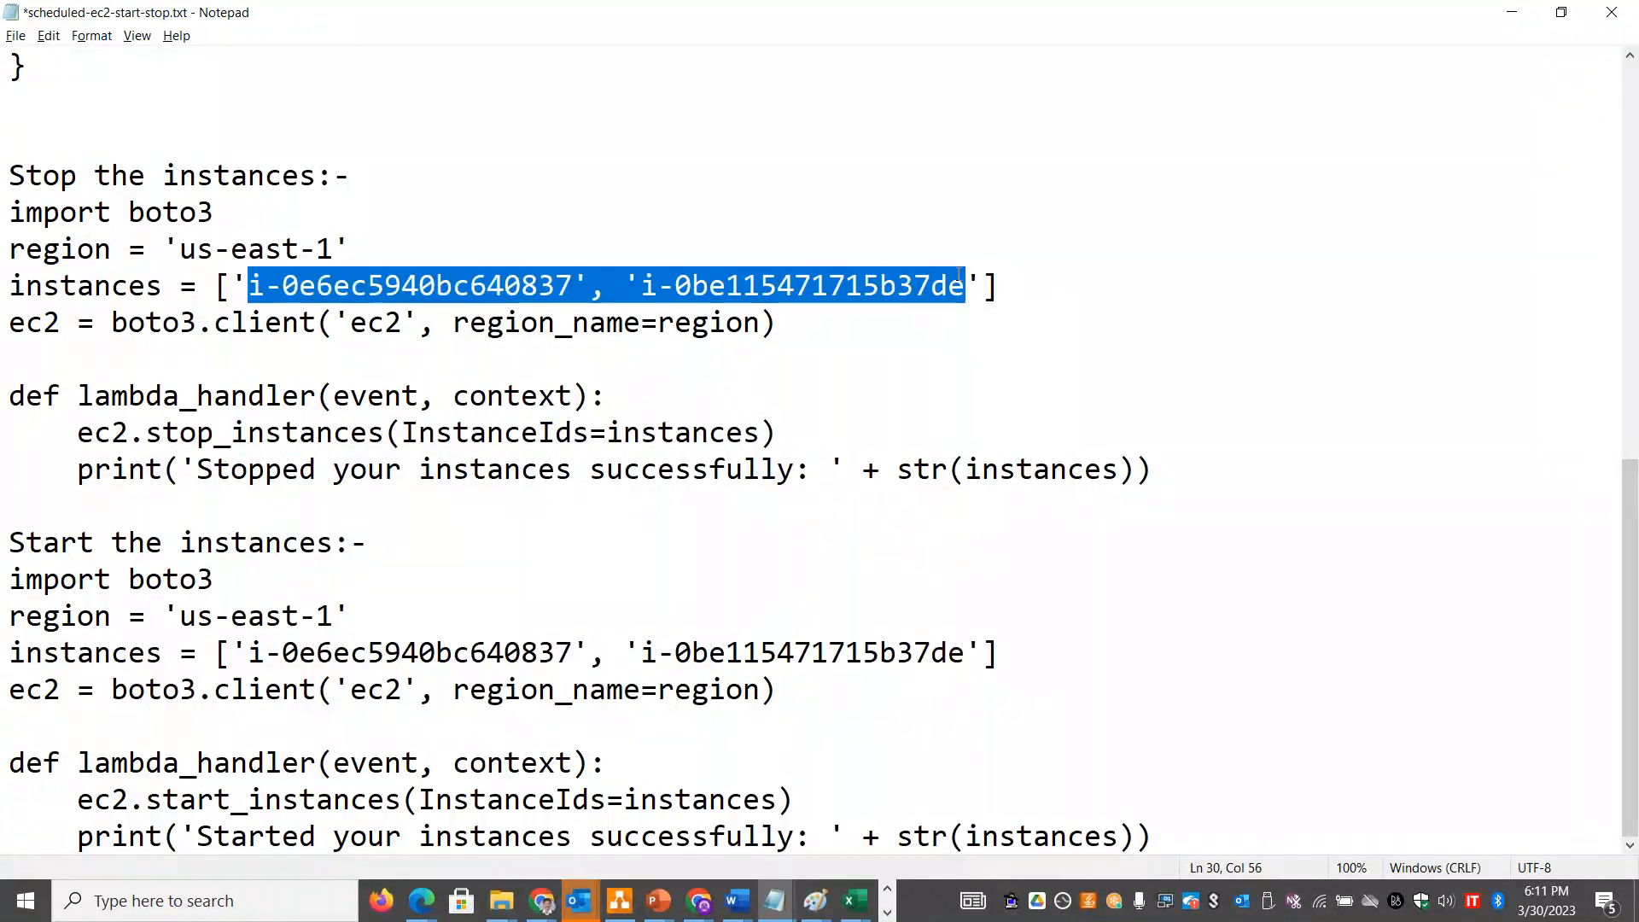
pyautogui.moveTo(1178, 473); pyautogui.dragTo(64, 483)
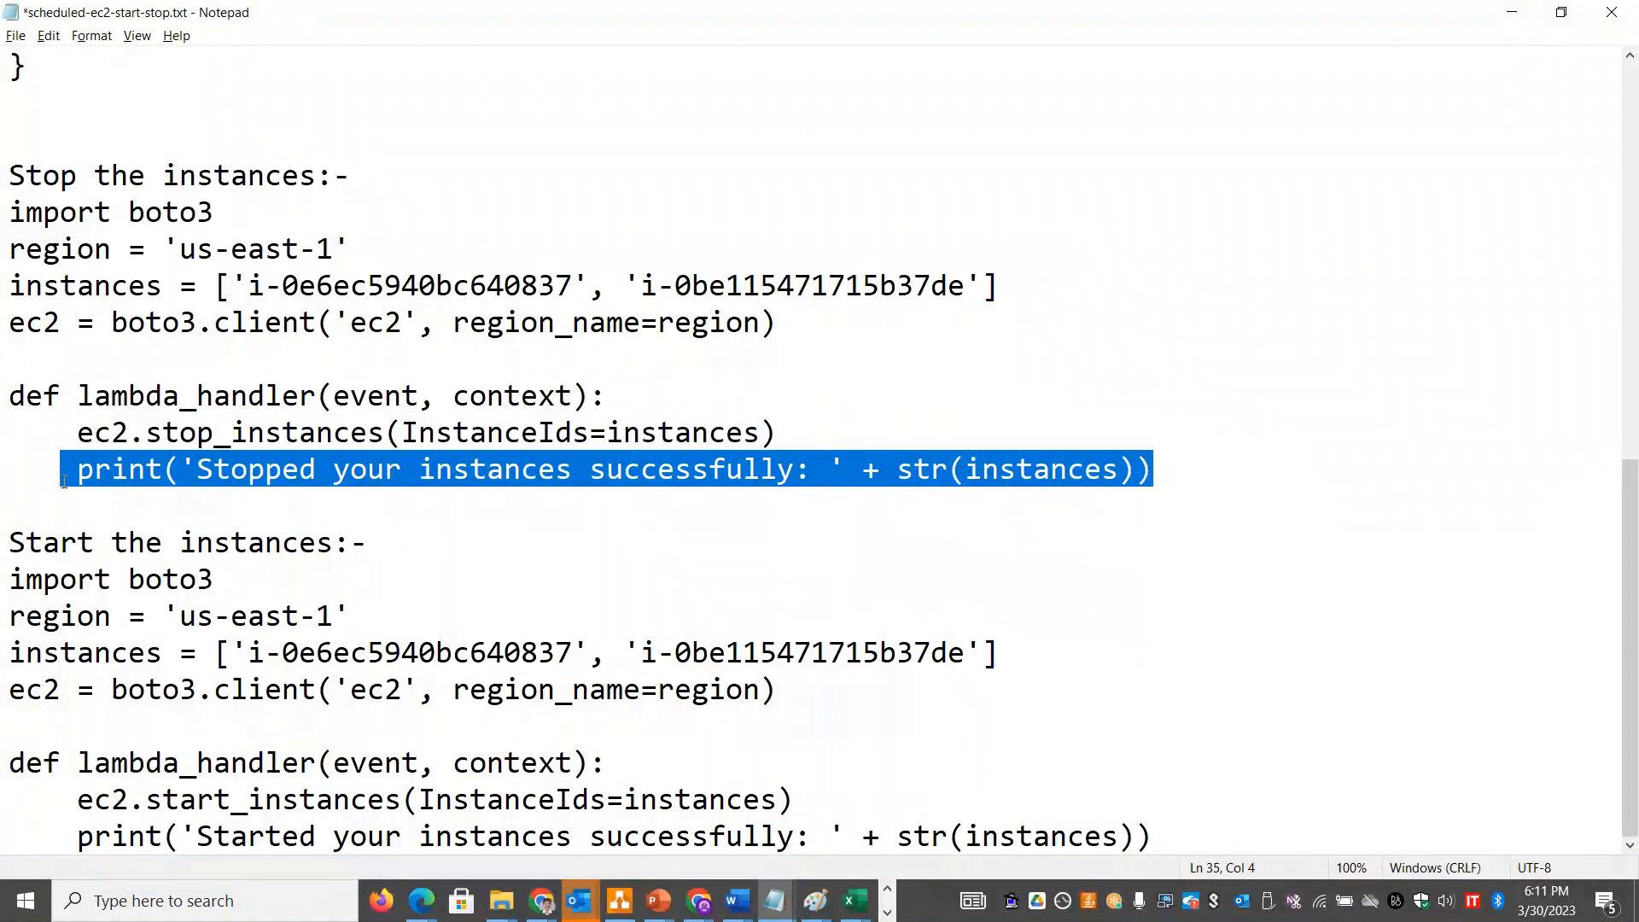
pyautogui.moveTo(63, 478); pyautogui.dragTo(8, 217)
pyautogui.hotkey('ctrl', 'c')
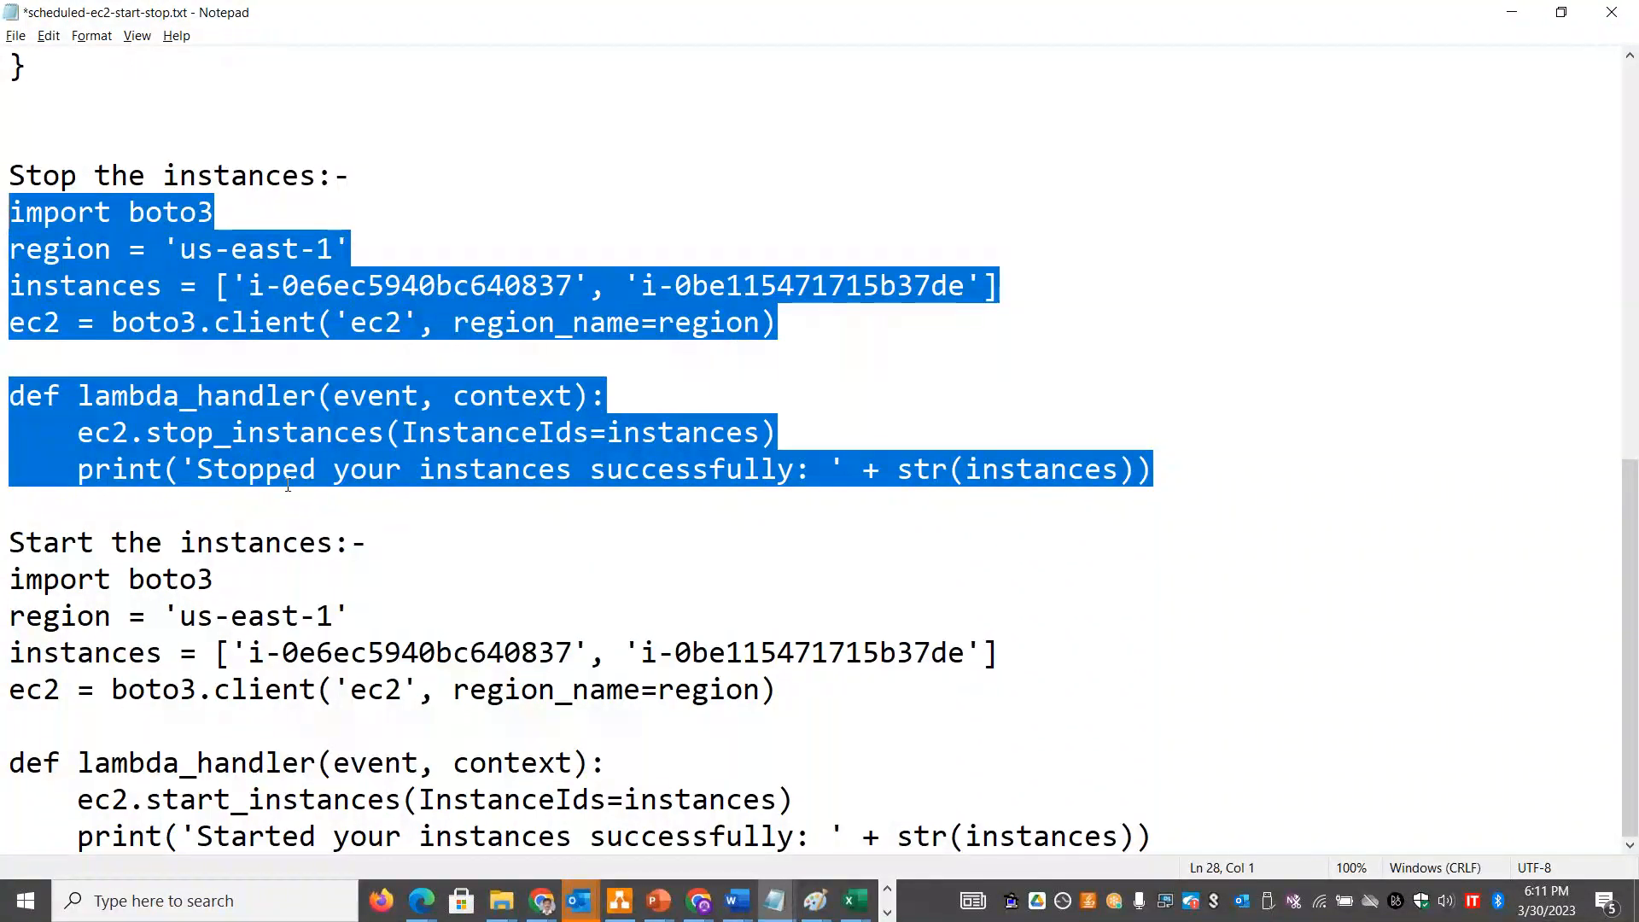
pyautogui.hotkey('alt', 'Tab')
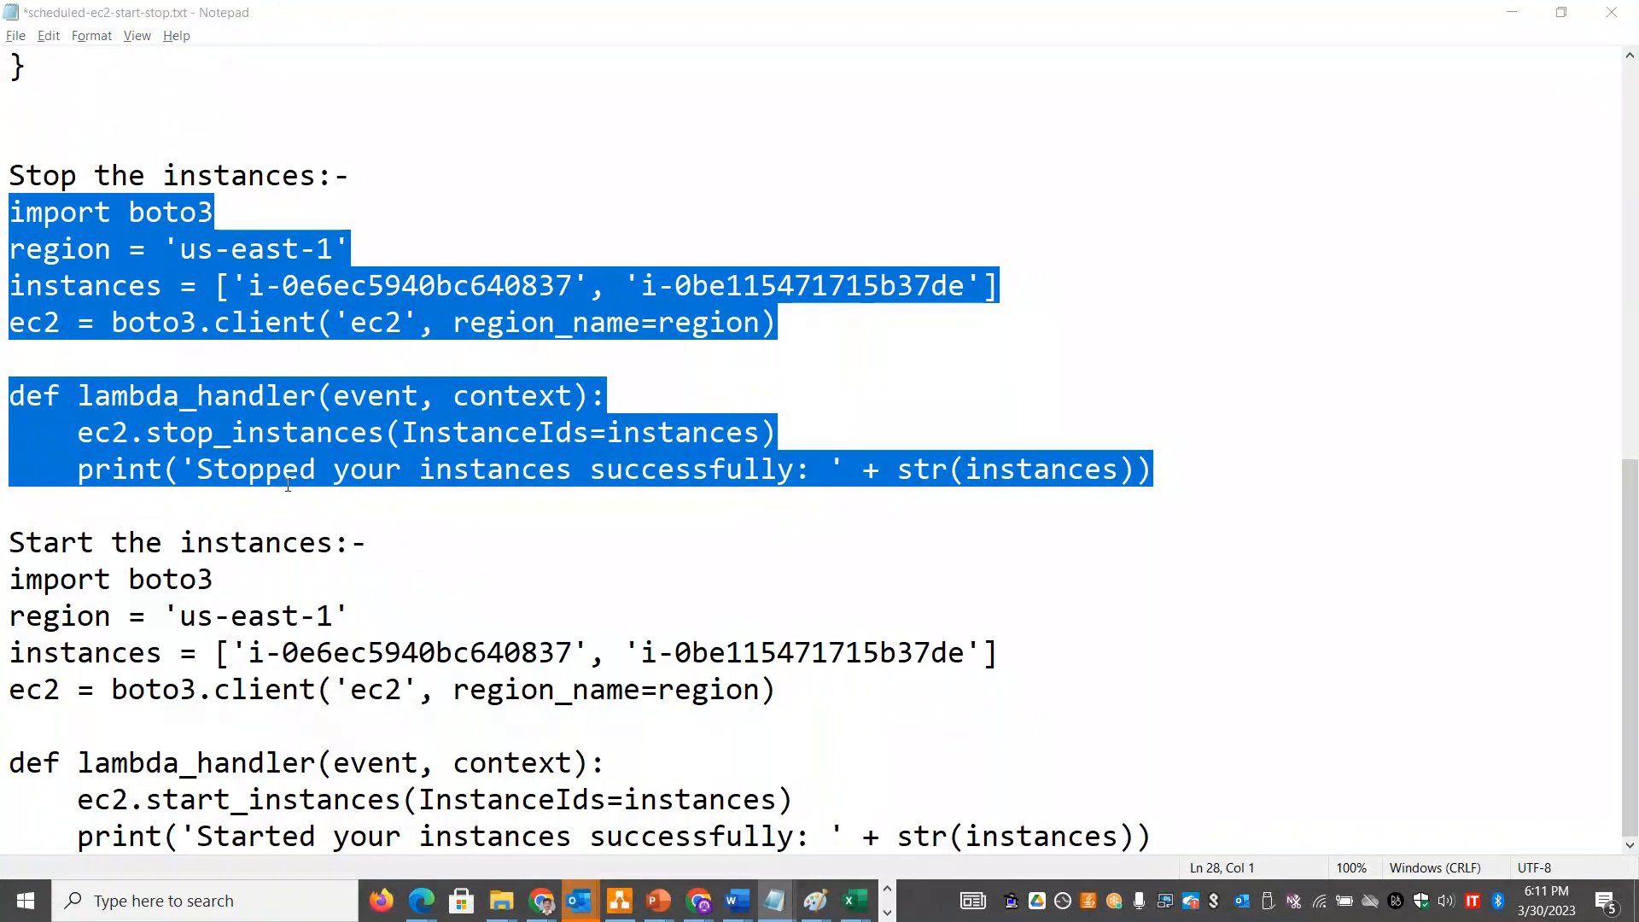
pyautogui.hotkey('ctrl', 'v')
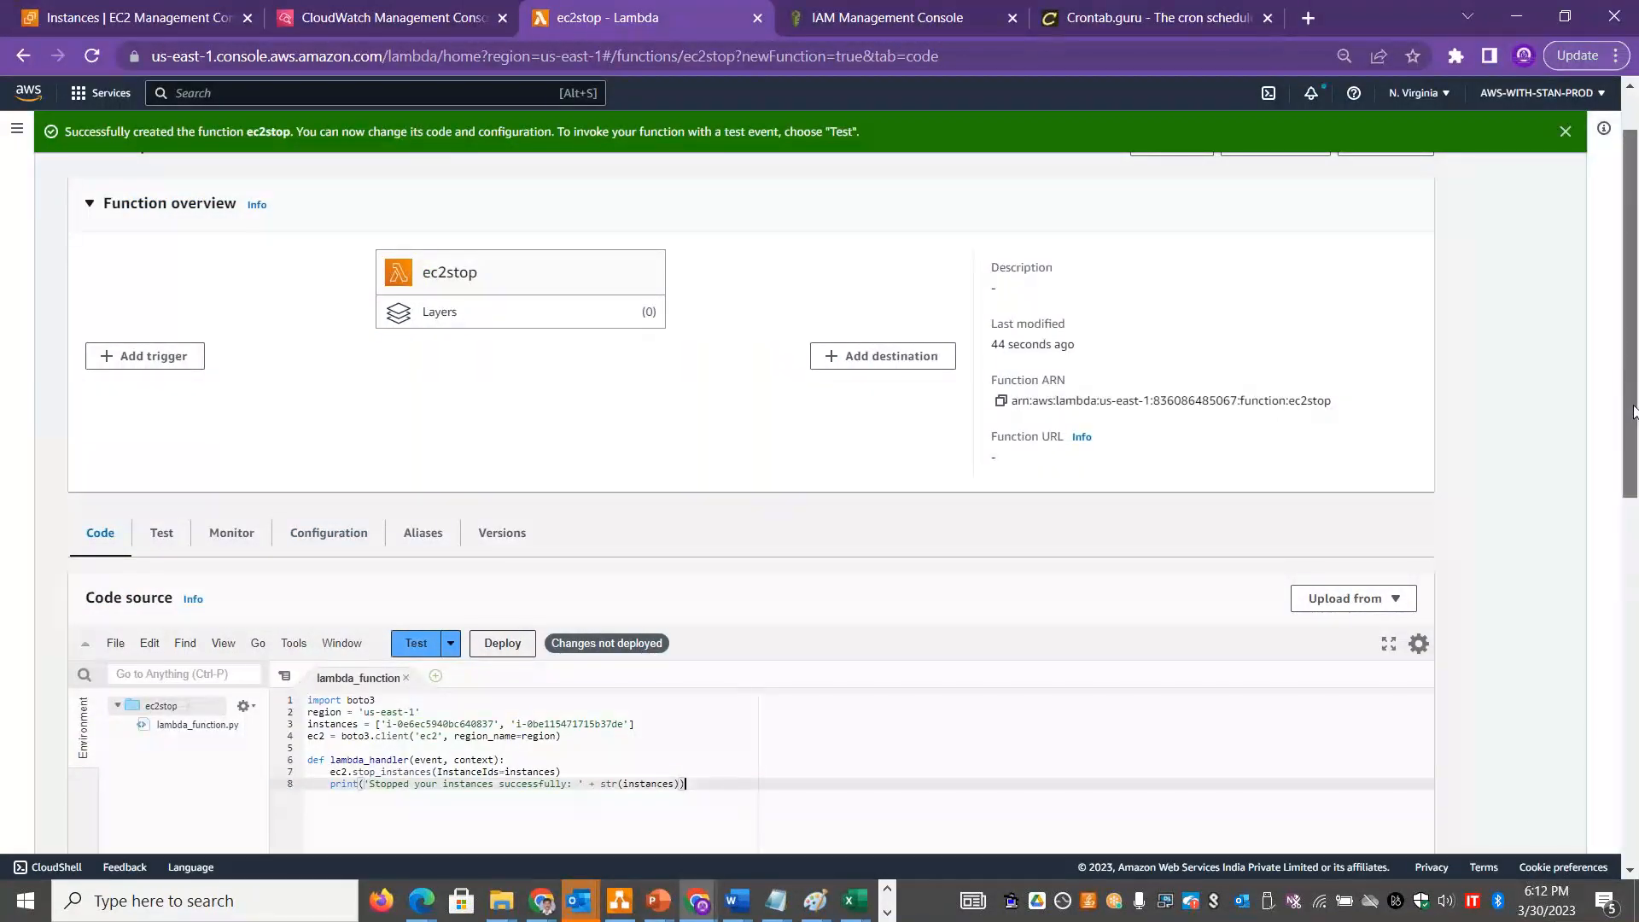
# Check the instance IDs in the pasted stop code and deploy the ec2stop function.
pyautogui.scroll(-3, 1633, 412)
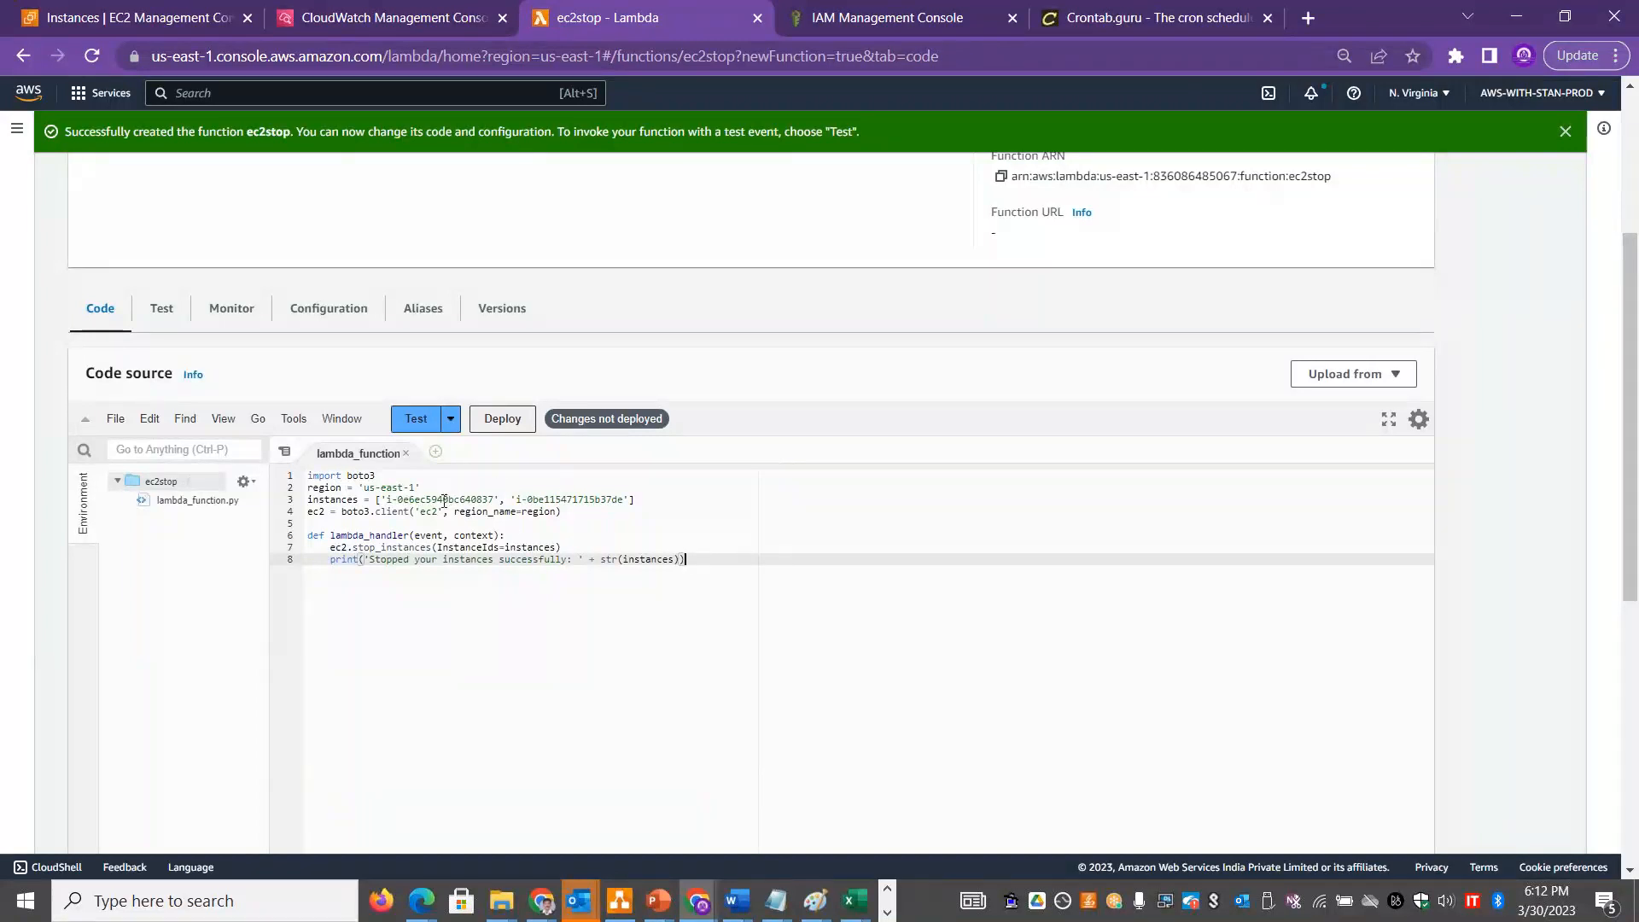
pyautogui.moveTo(628, 499); pyautogui.dragTo(512, 501)
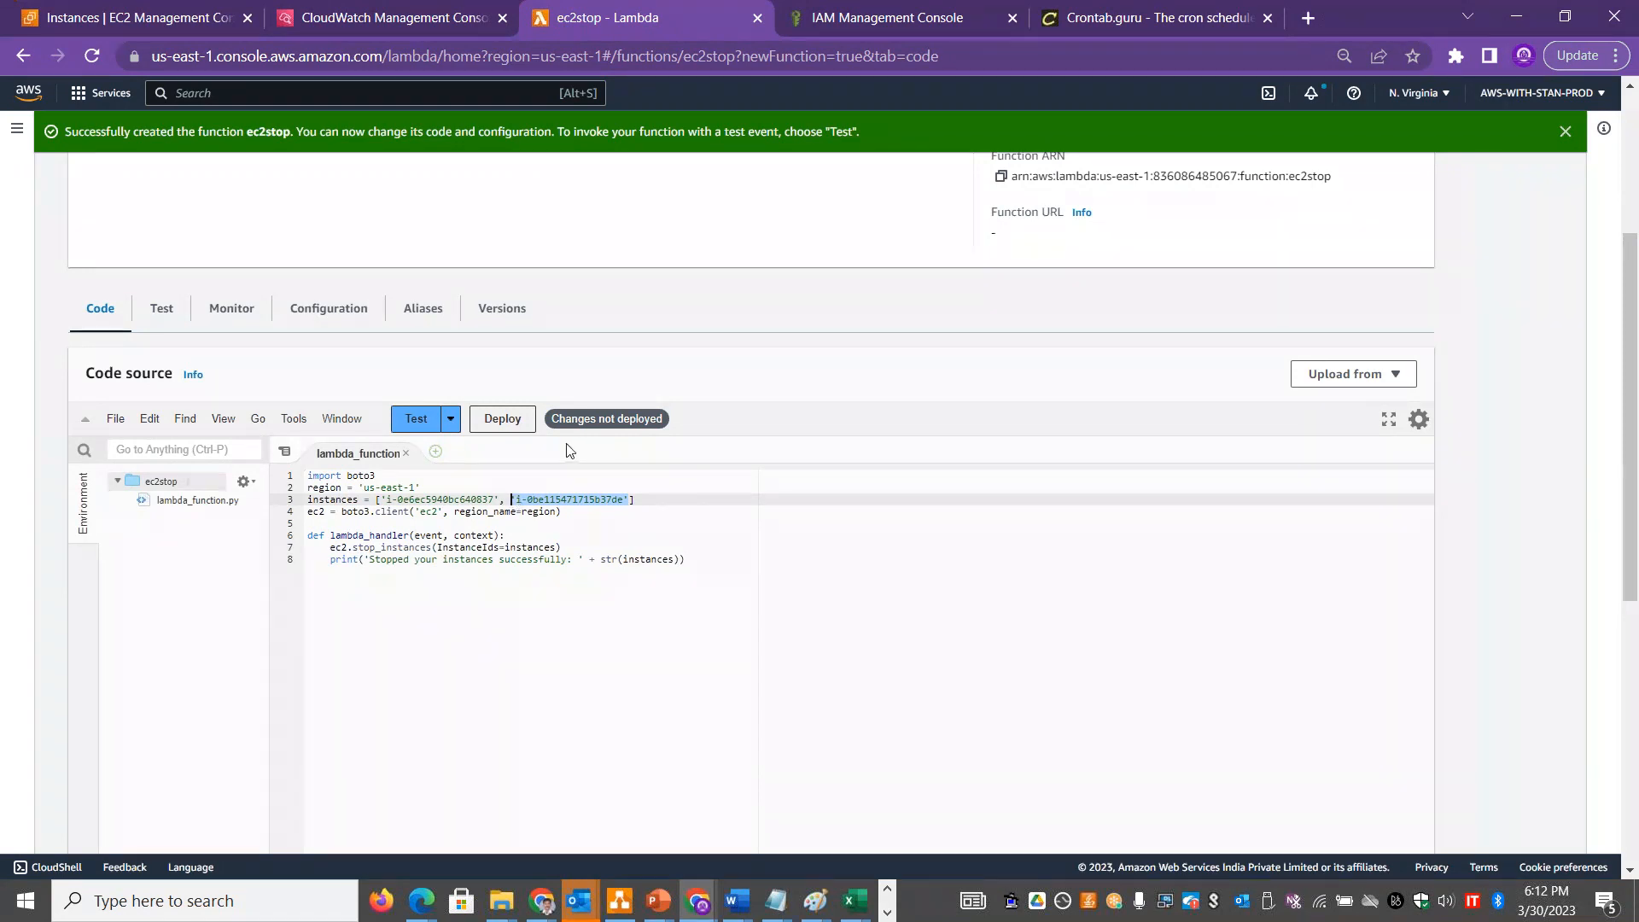
pyautogui.click(503, 420)
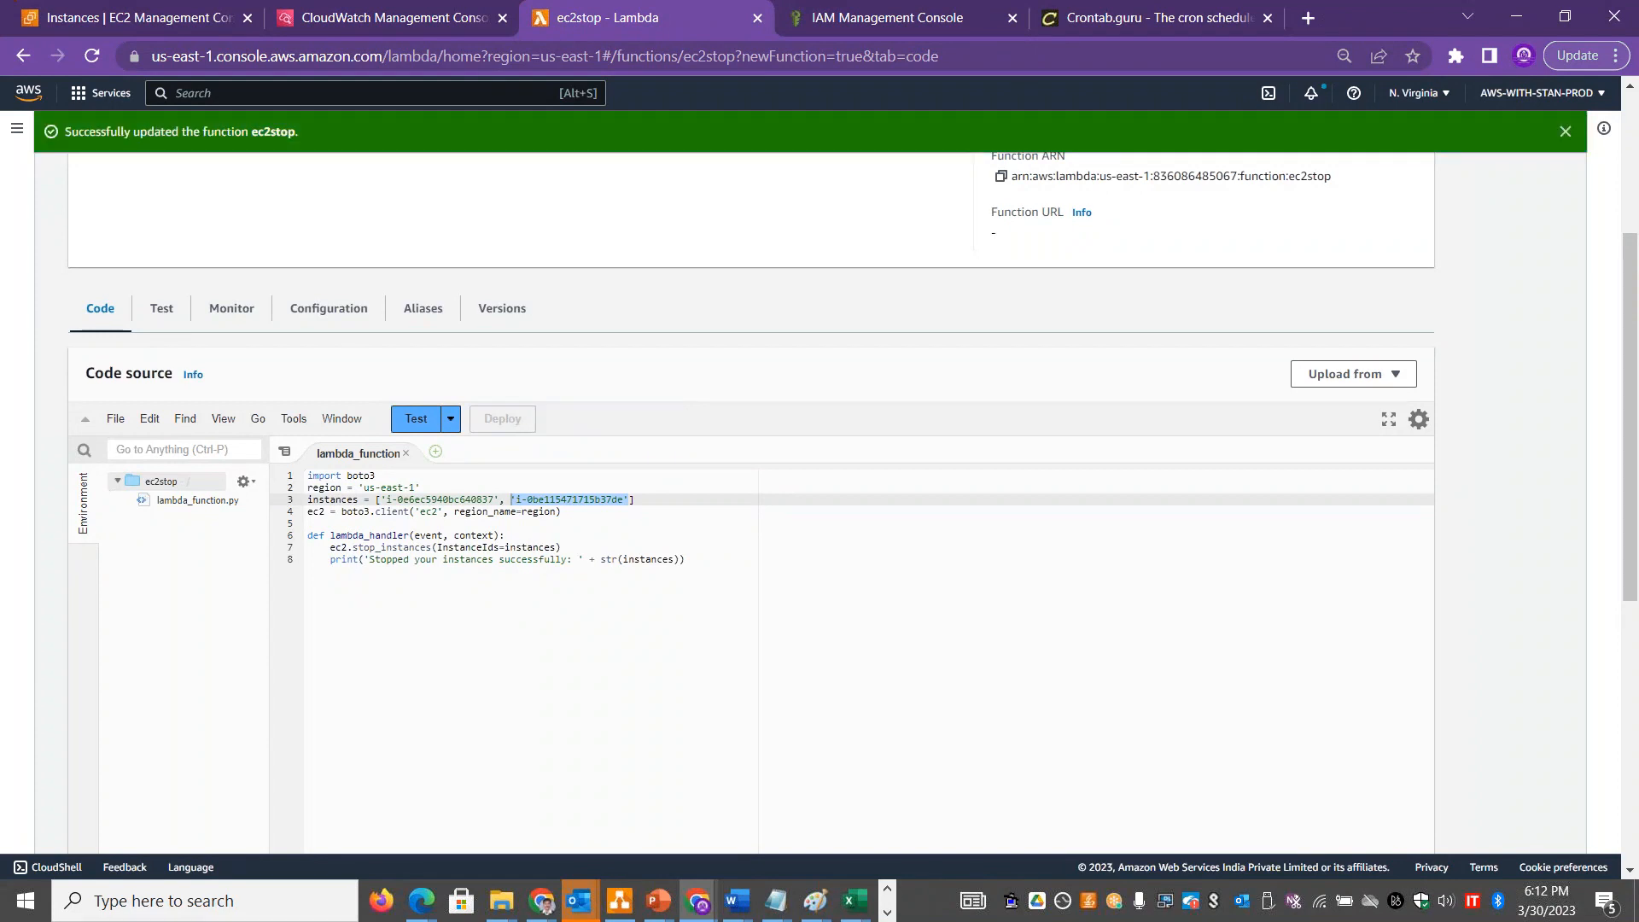
# Create a private test event named test from the hello-world template for the ec2stop function and save it.
pyautogui.click(414, 420)
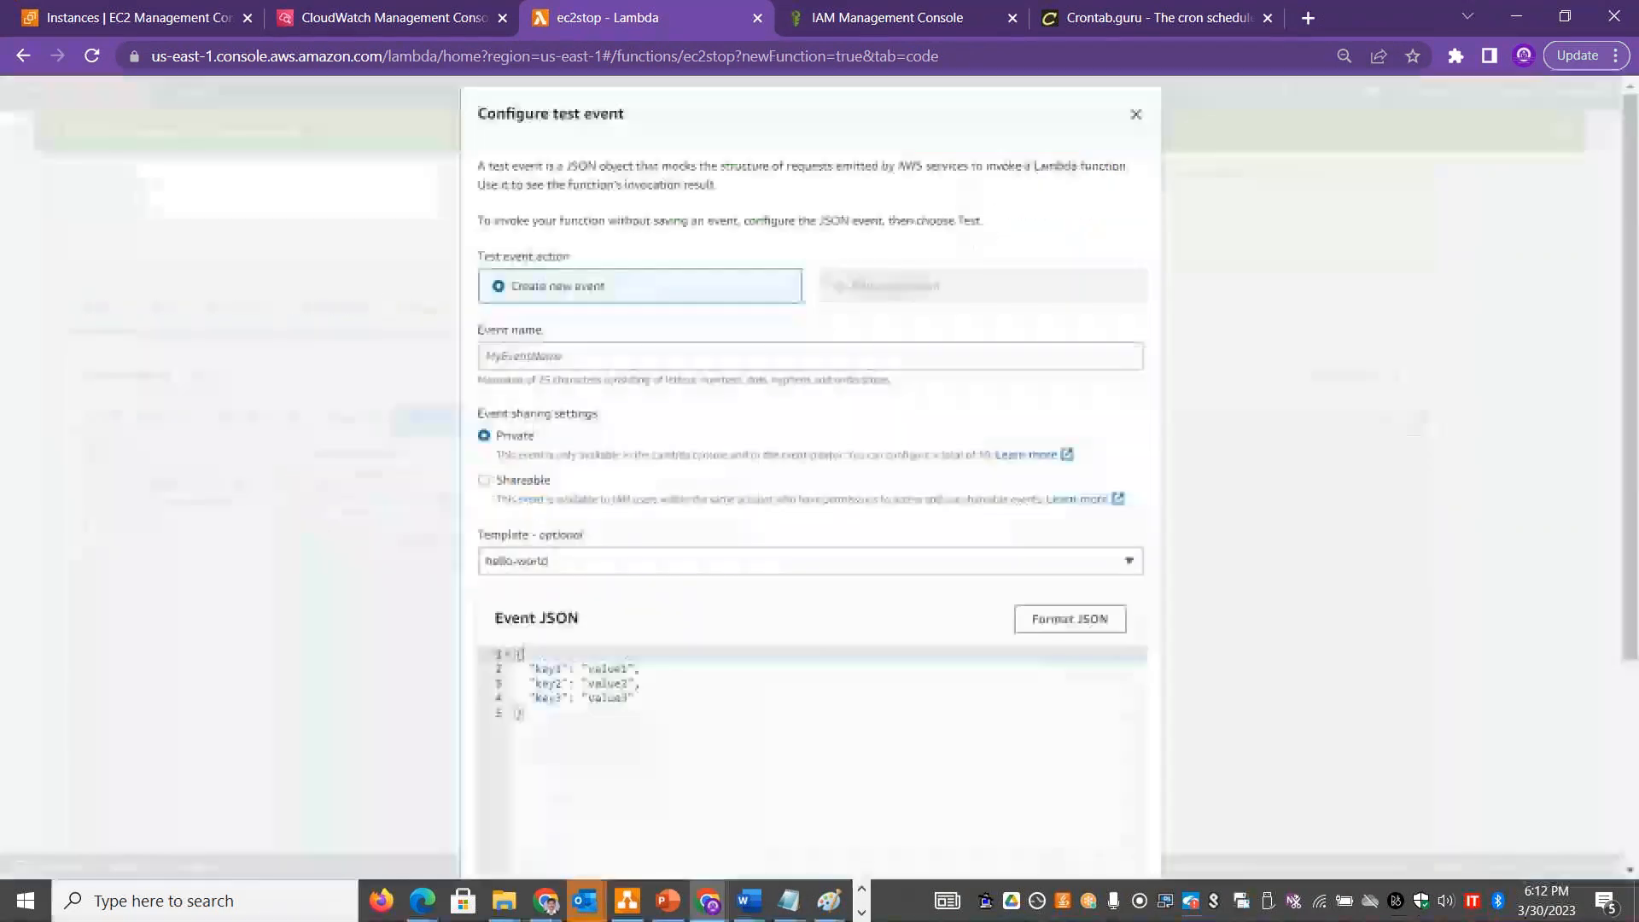
pyautogui.click(650, 351)
pyautogui.write('test')
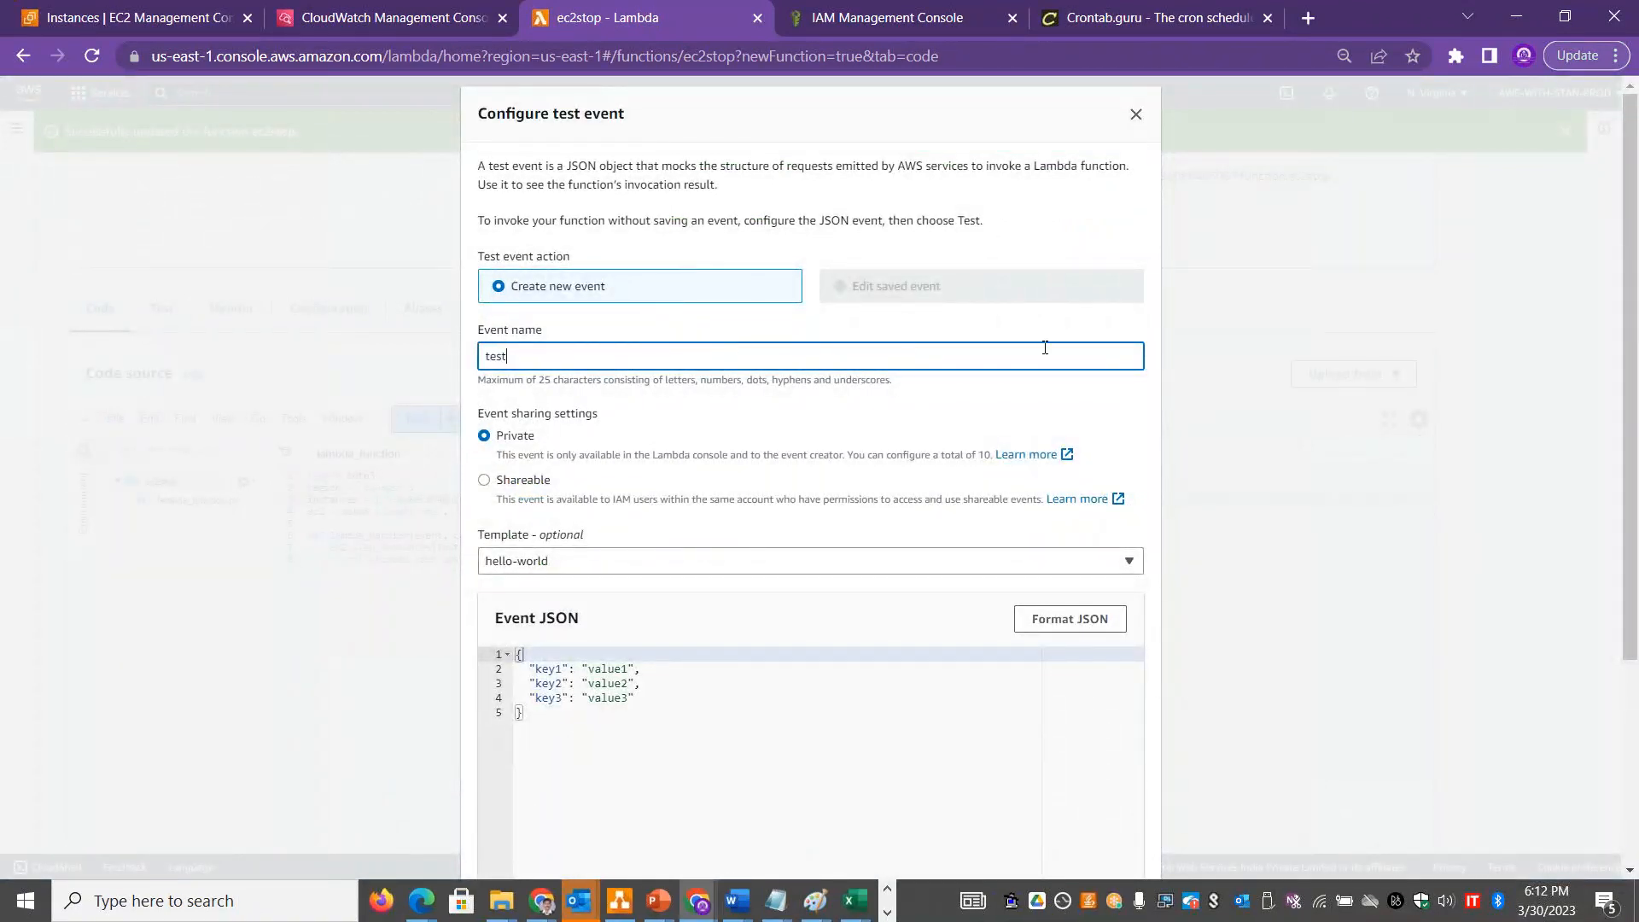
pyautogui.moveTo(1637, 395); pyautogui.dragTo(1636, 596)
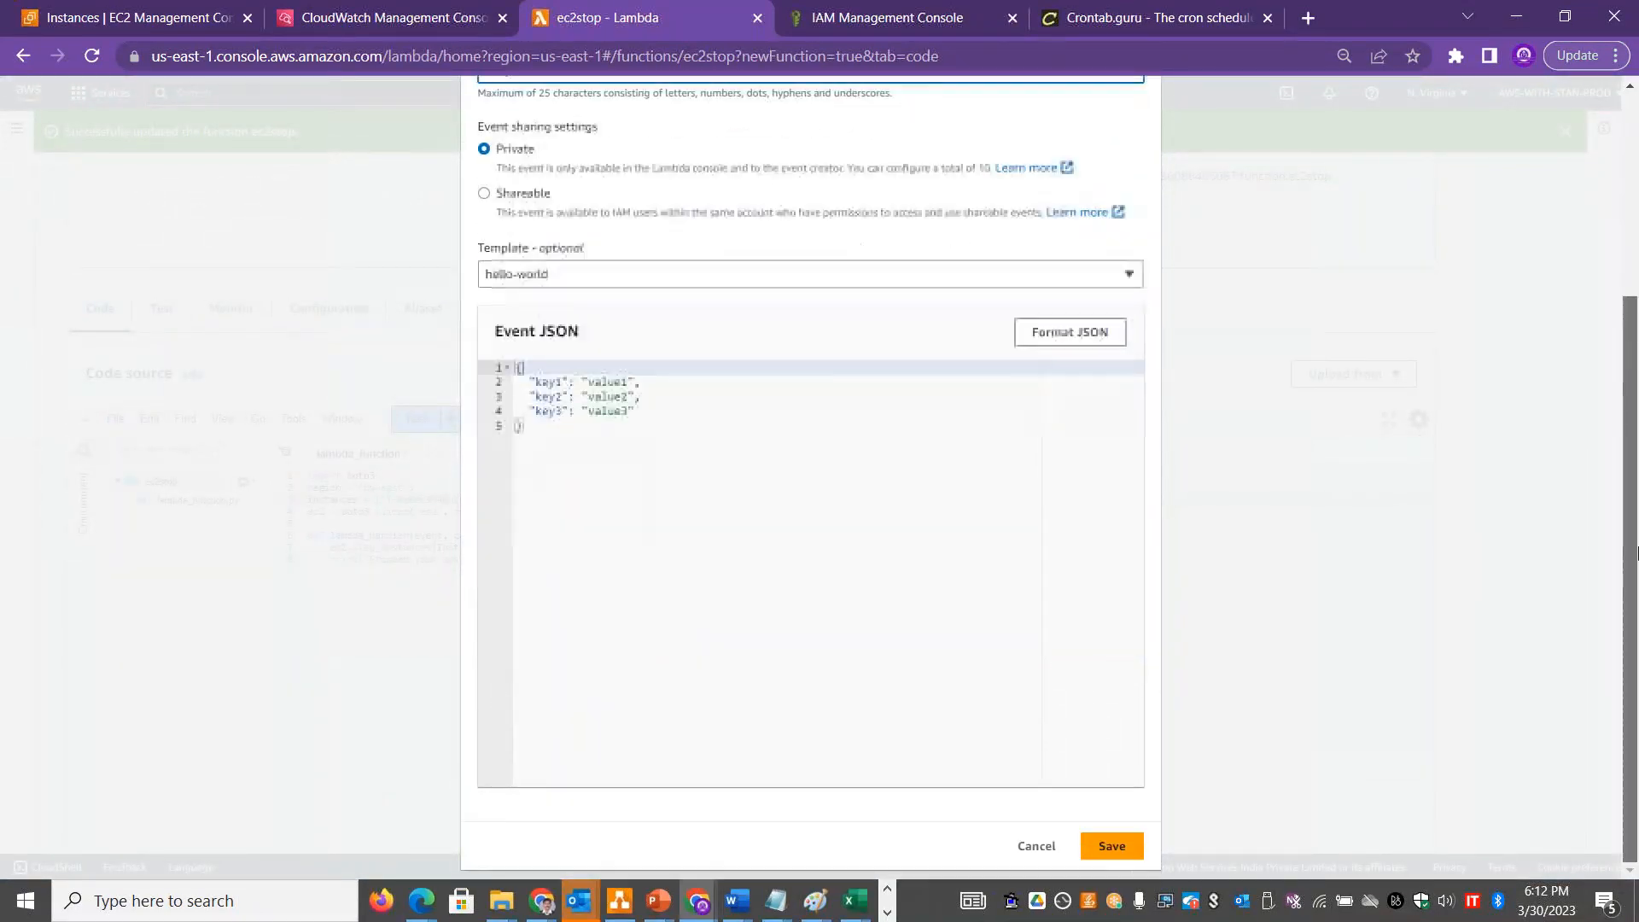
pyautogui.click(1110, 843)
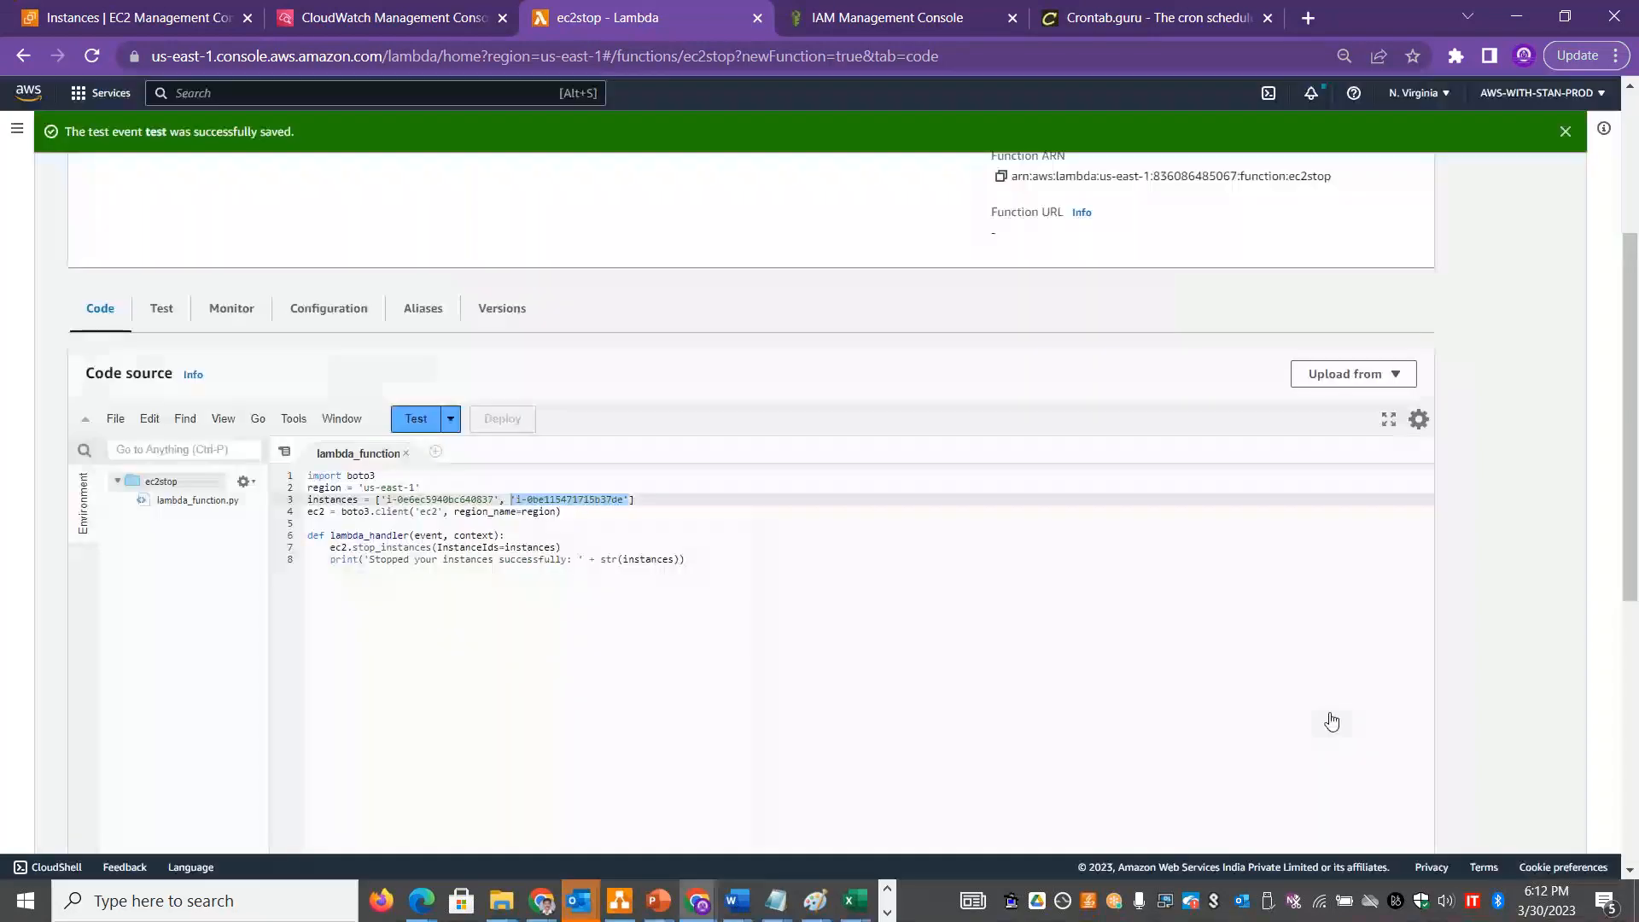
# Run the test event on ec2stop, examine the error text in the function logs and close the execution results.
pyautogui.click(418, 420)
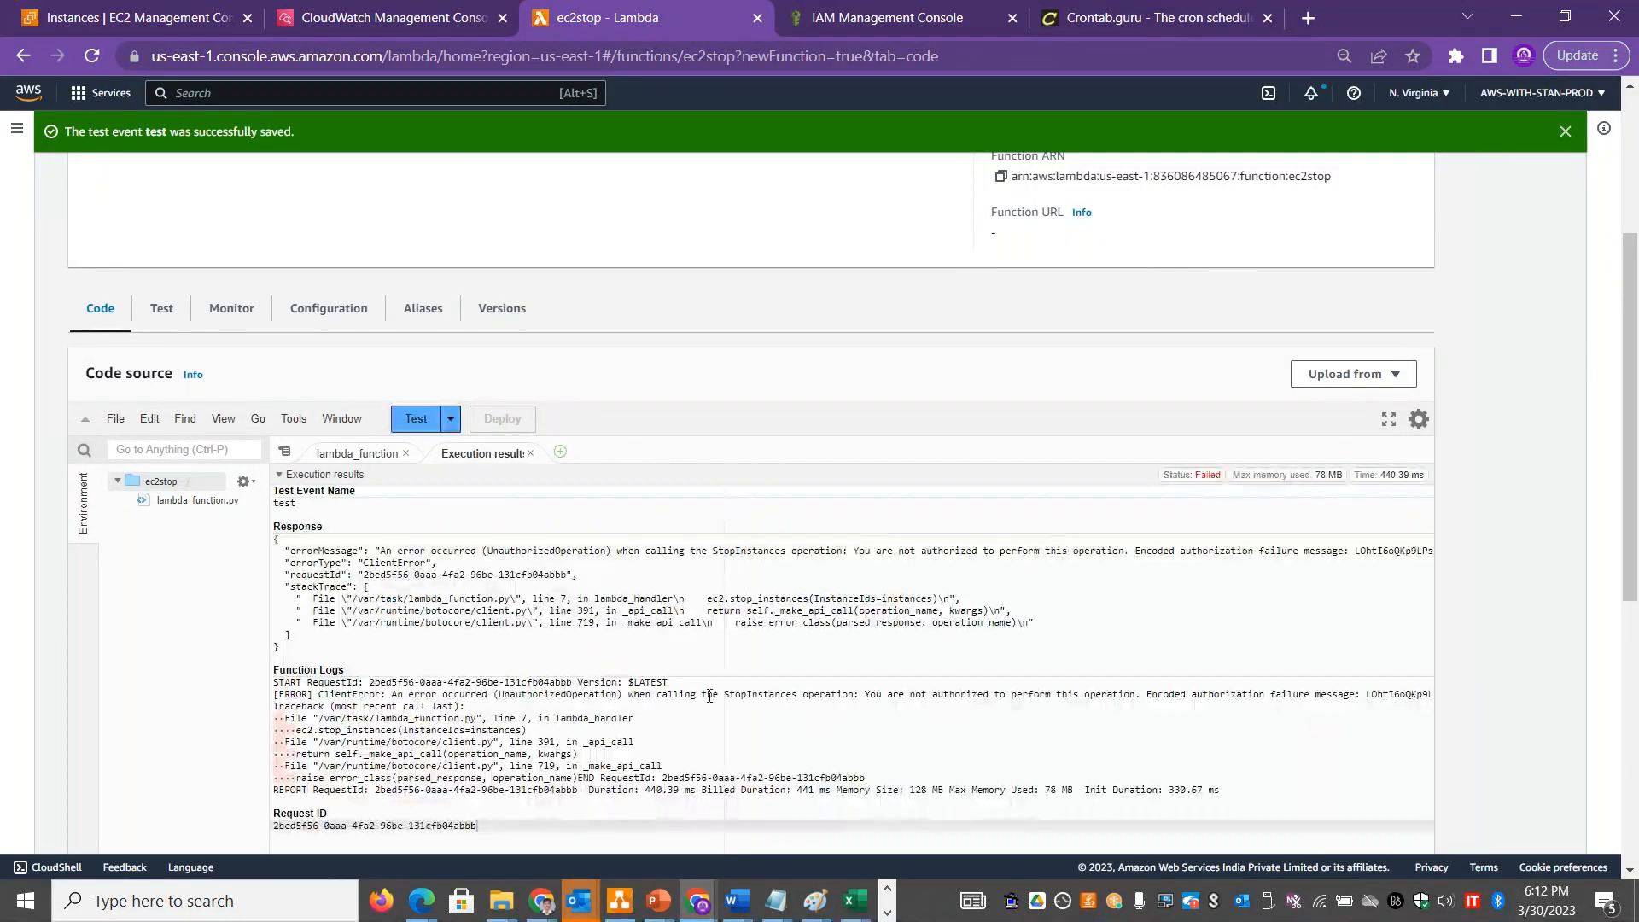
pyautogui.moveTo(868, 697); pyautogui.dragTo(1131, 698)
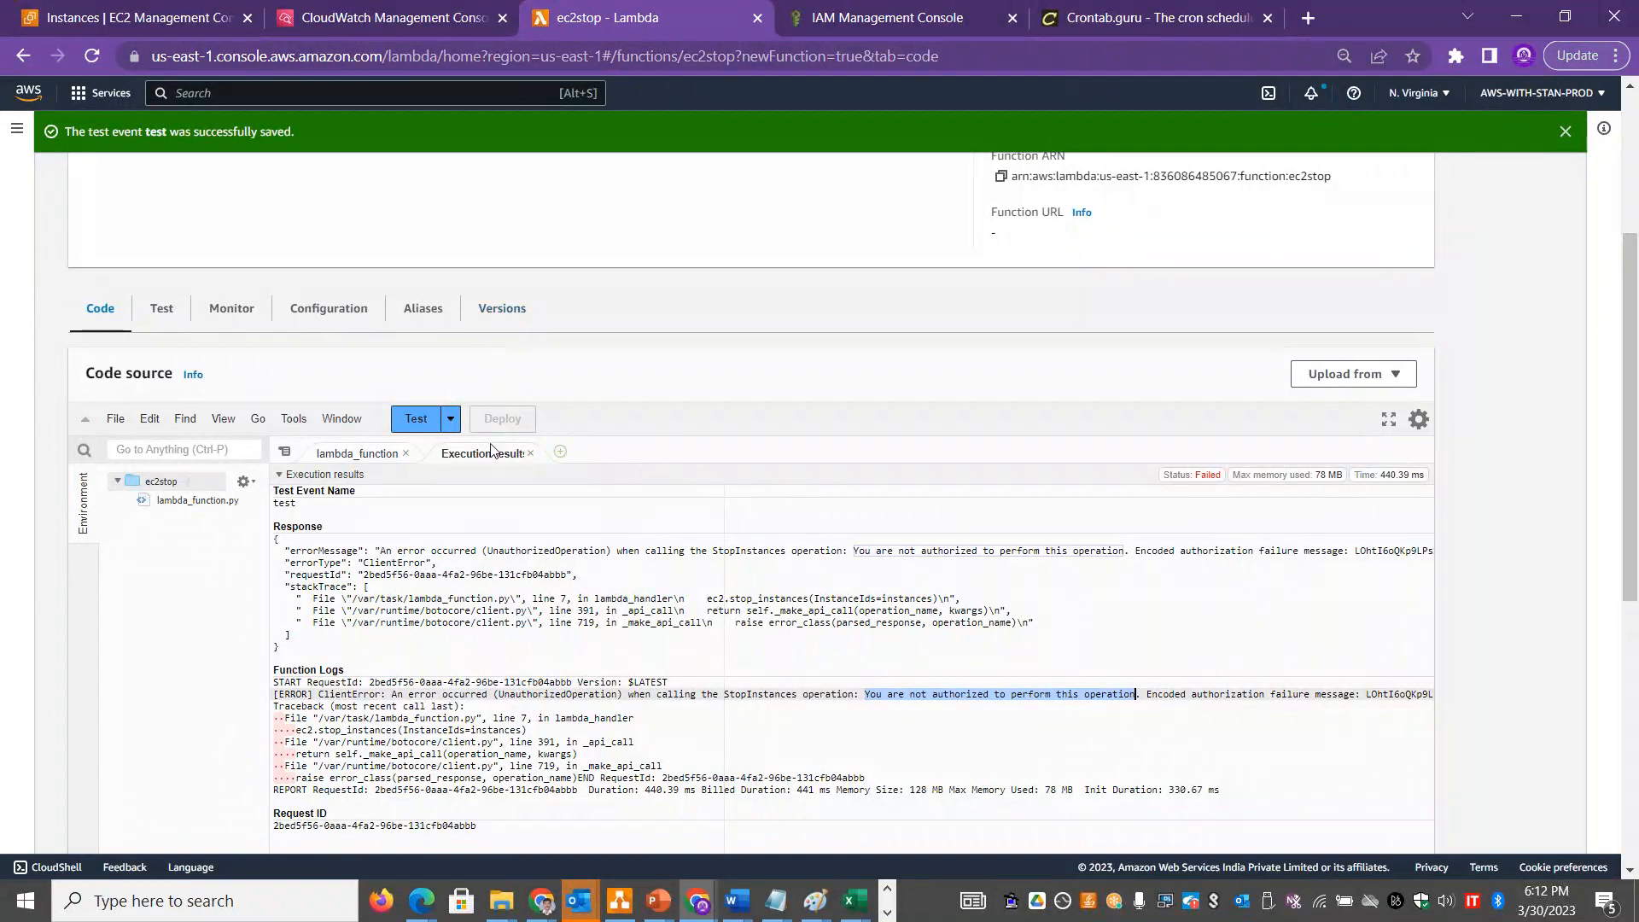
pyautogui.click(530, 453)
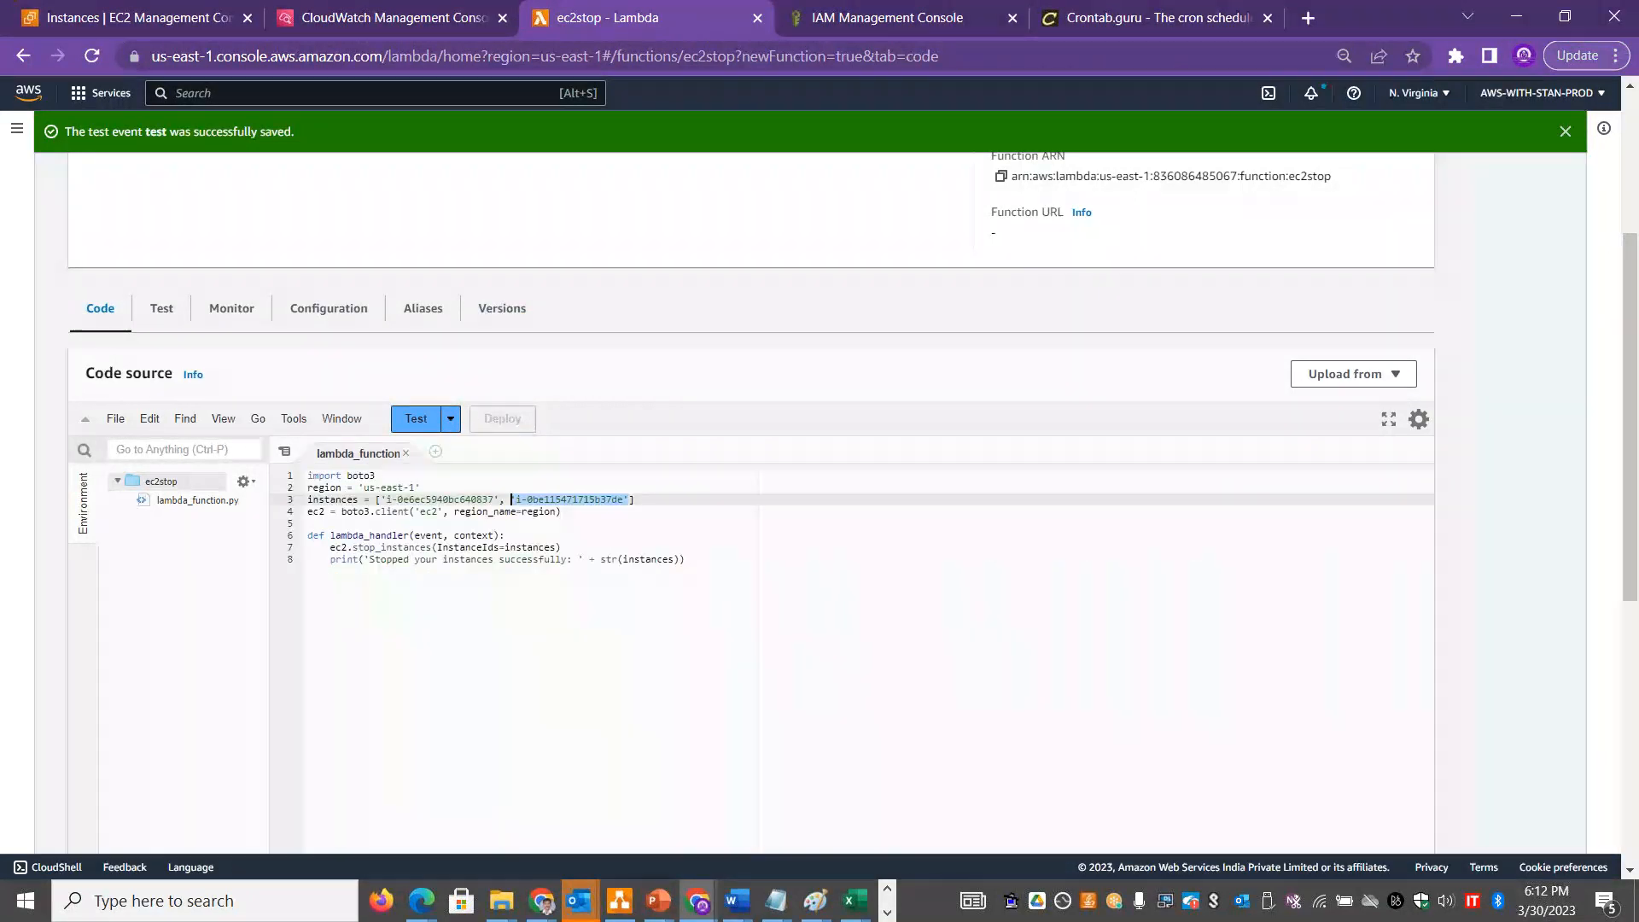
# Remove the second instance ID, i-0be115471715b37de, from the instances list in lambda_function and deploy the ec2stop function.
pyautogui.press('BackSpace')
pyautogui.hotkey('ctrl', 's')
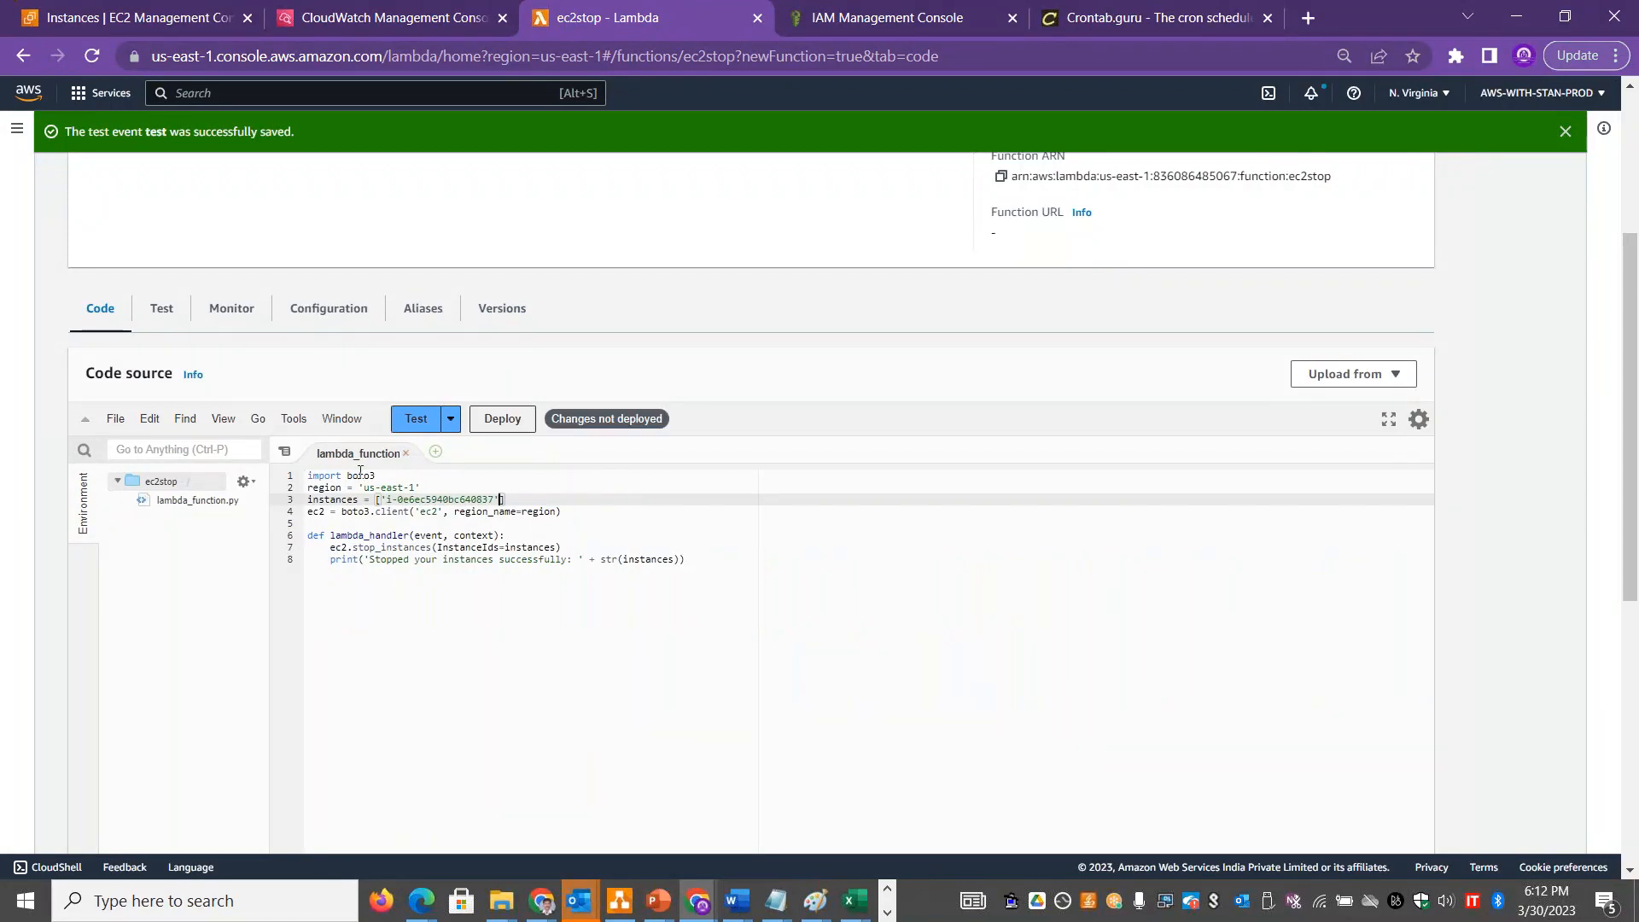
pyautogui.click(502, 418)
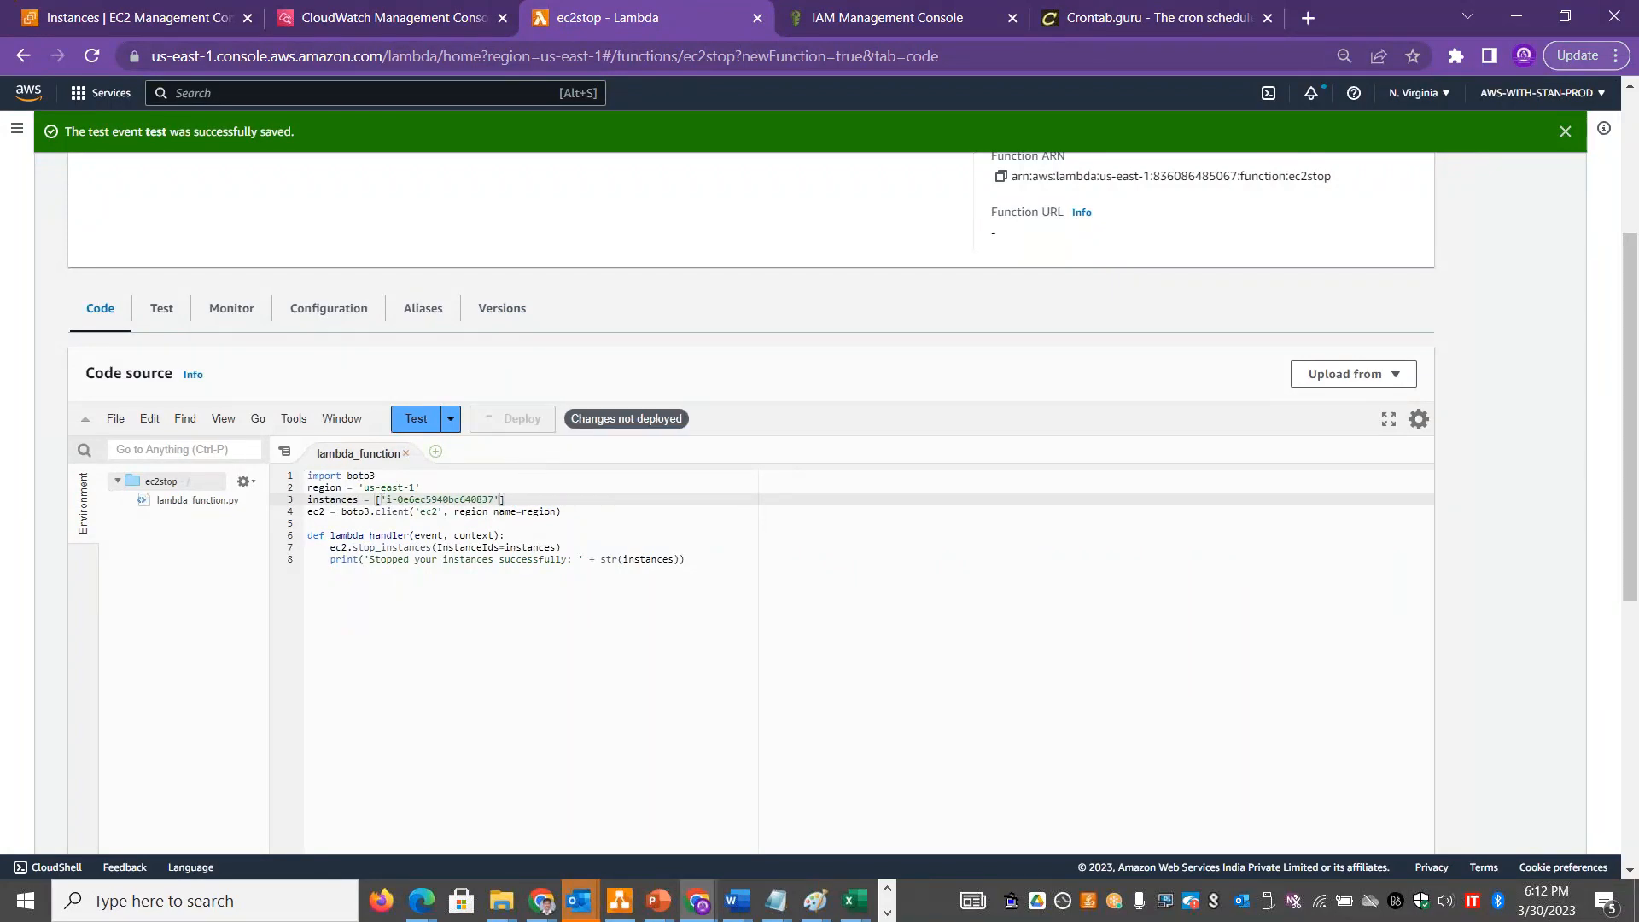
pyautogui.click(530, 453)
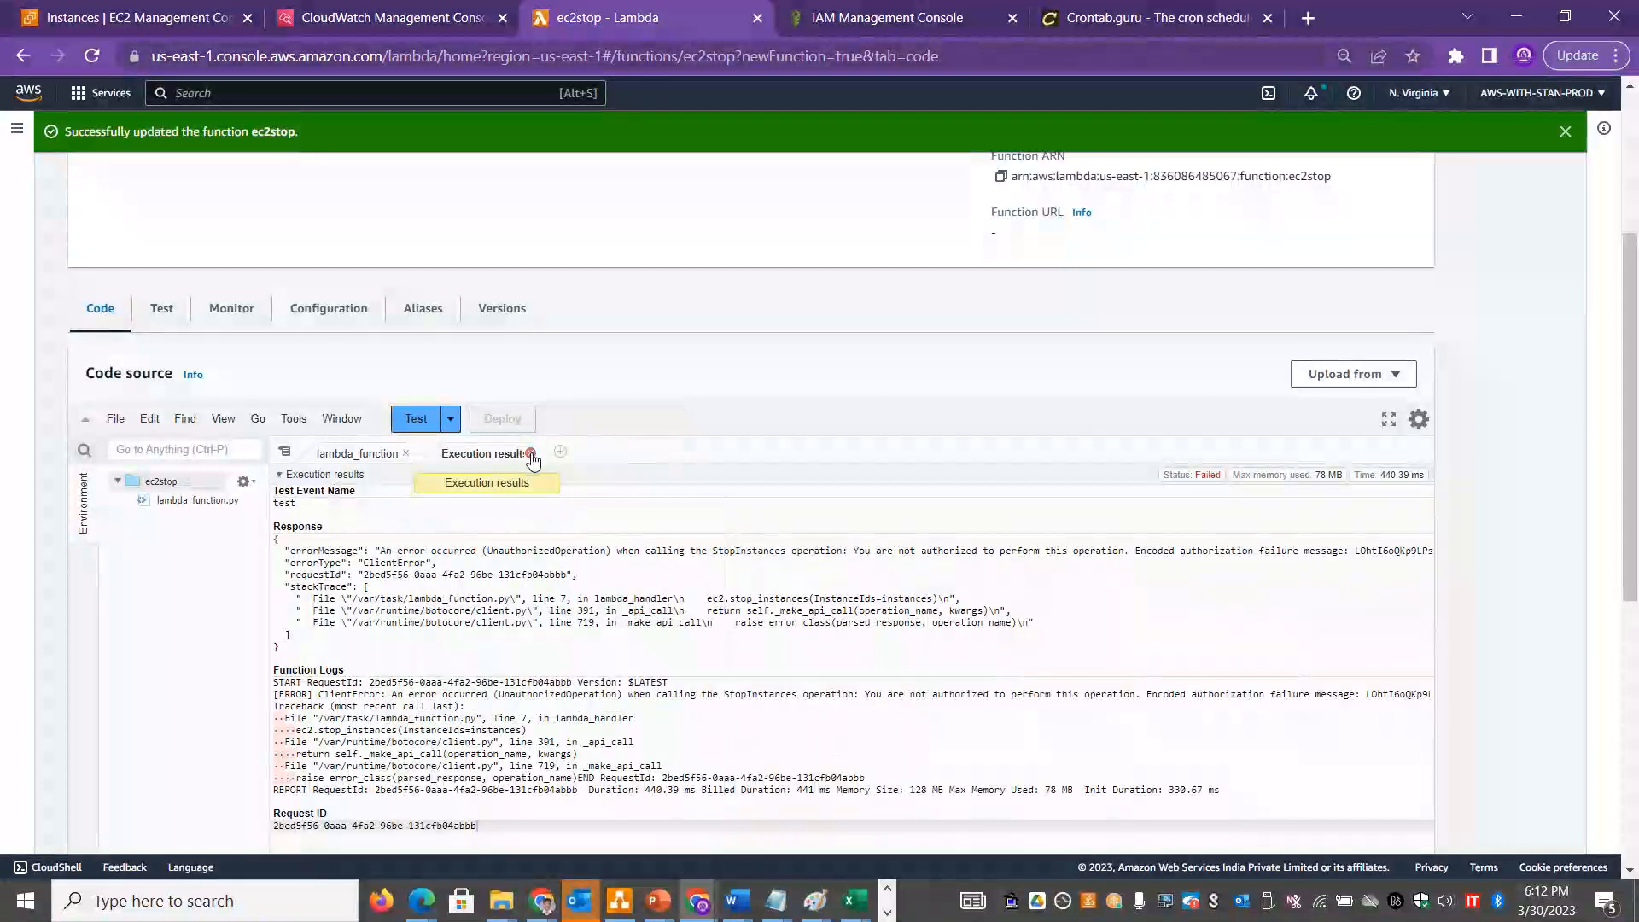
pyautogui.click(530, 453)
# Run the test event on the redeployed ec2stop function and examine the stop message in its function logs.
pyautogui.click(415, 418)
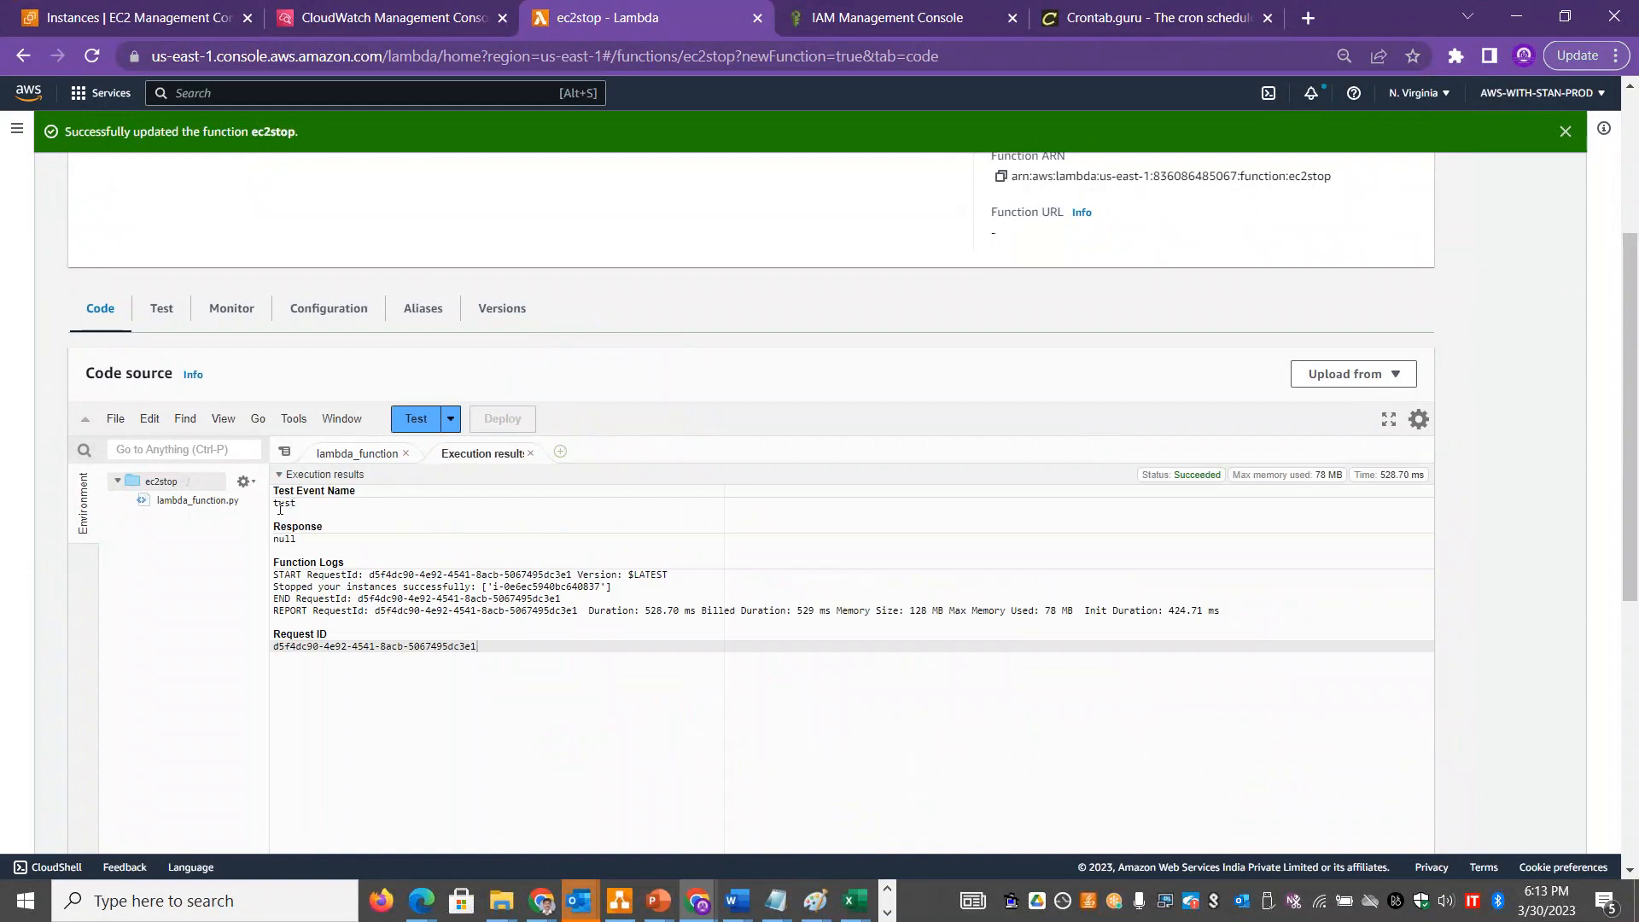
pyautogui.moveTo(279, 593); pyautogui.dragTo(573, 576)
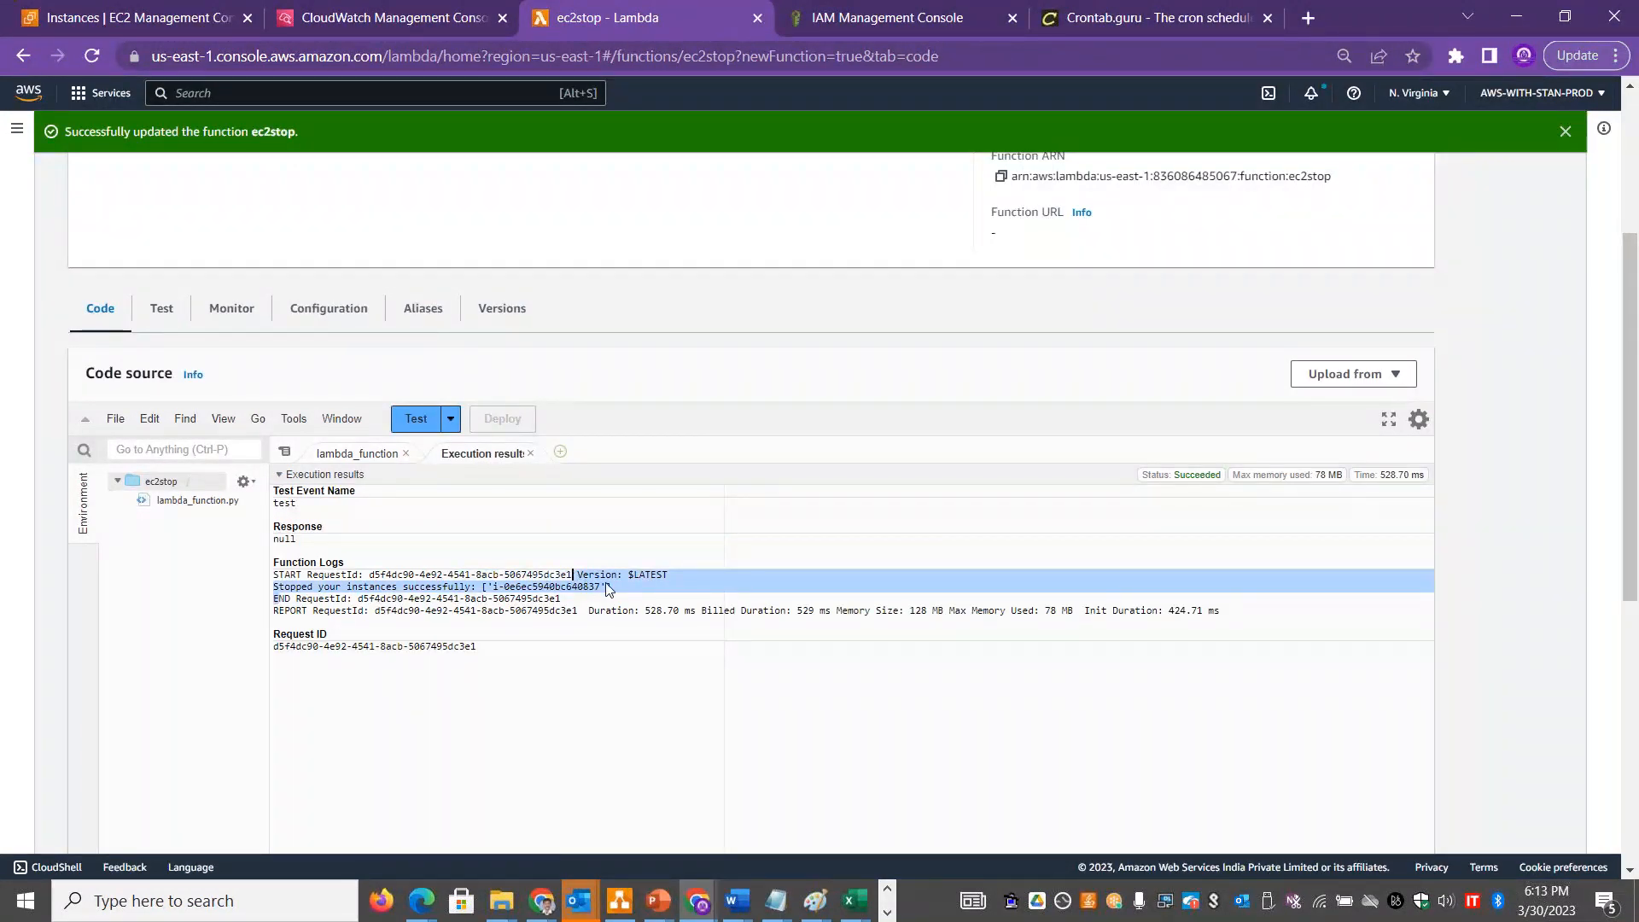
pyautogui.click(611, 587)
pyautogui.keyDown('shift'); pyautogui.click(505, 598); pyautogui.keyUp('shift')
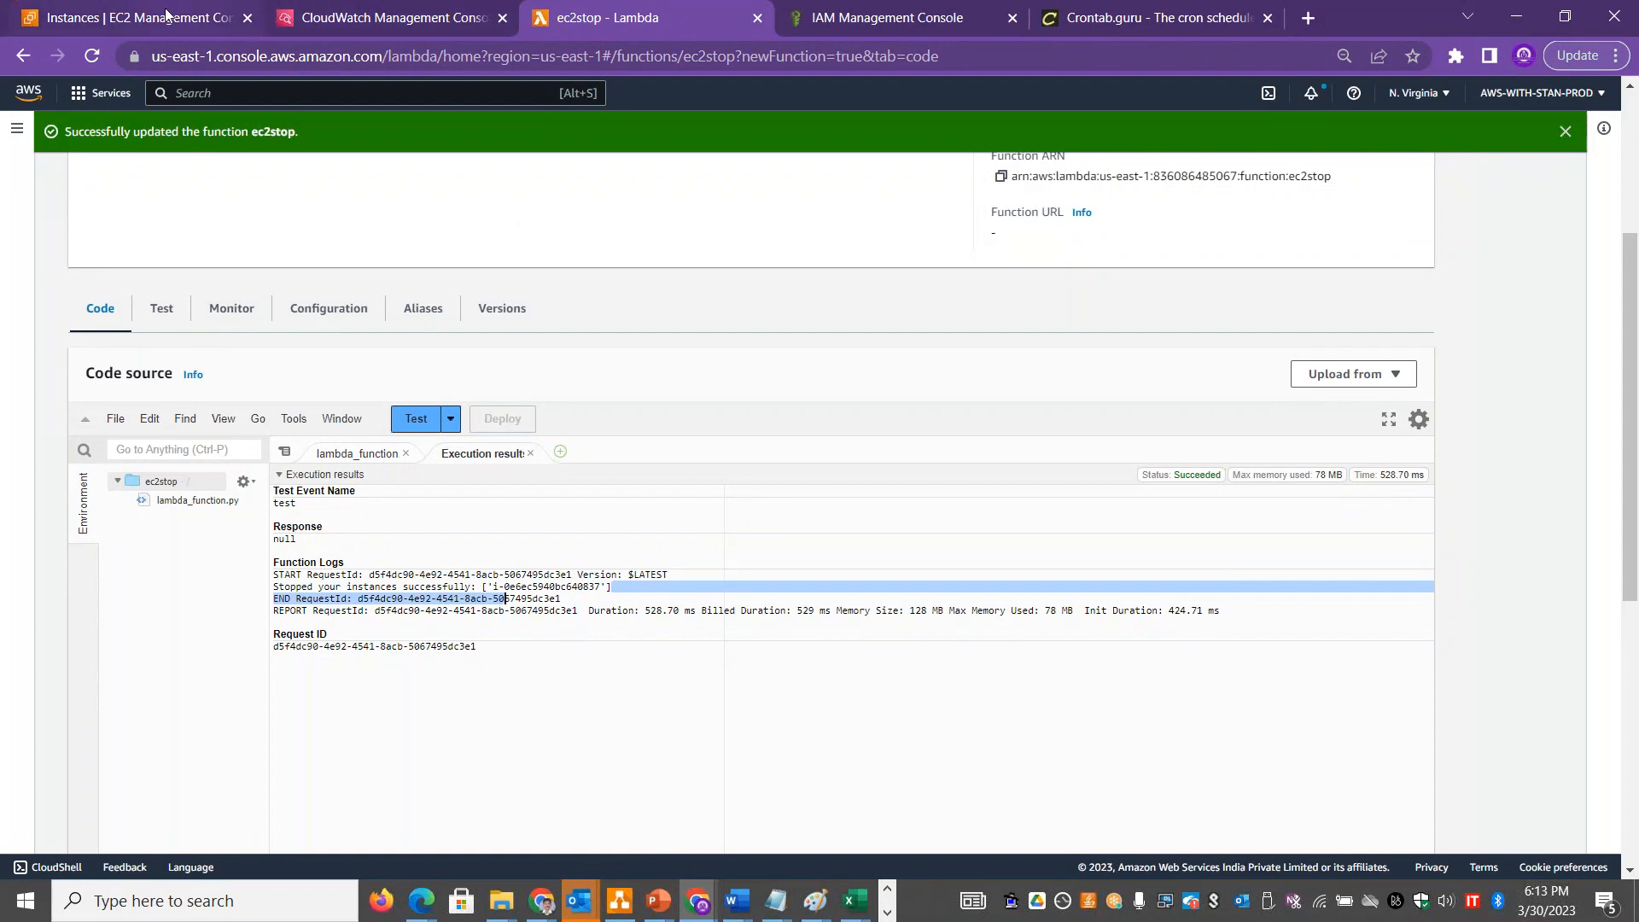
# Switch to the EC2 console, refresh the instances list and check the state and instance ID of stanvm1.
pyautogui.click(213, 17)
pyautogui.doubleClick(622, 250)
pyautogui.click(1063, 131)
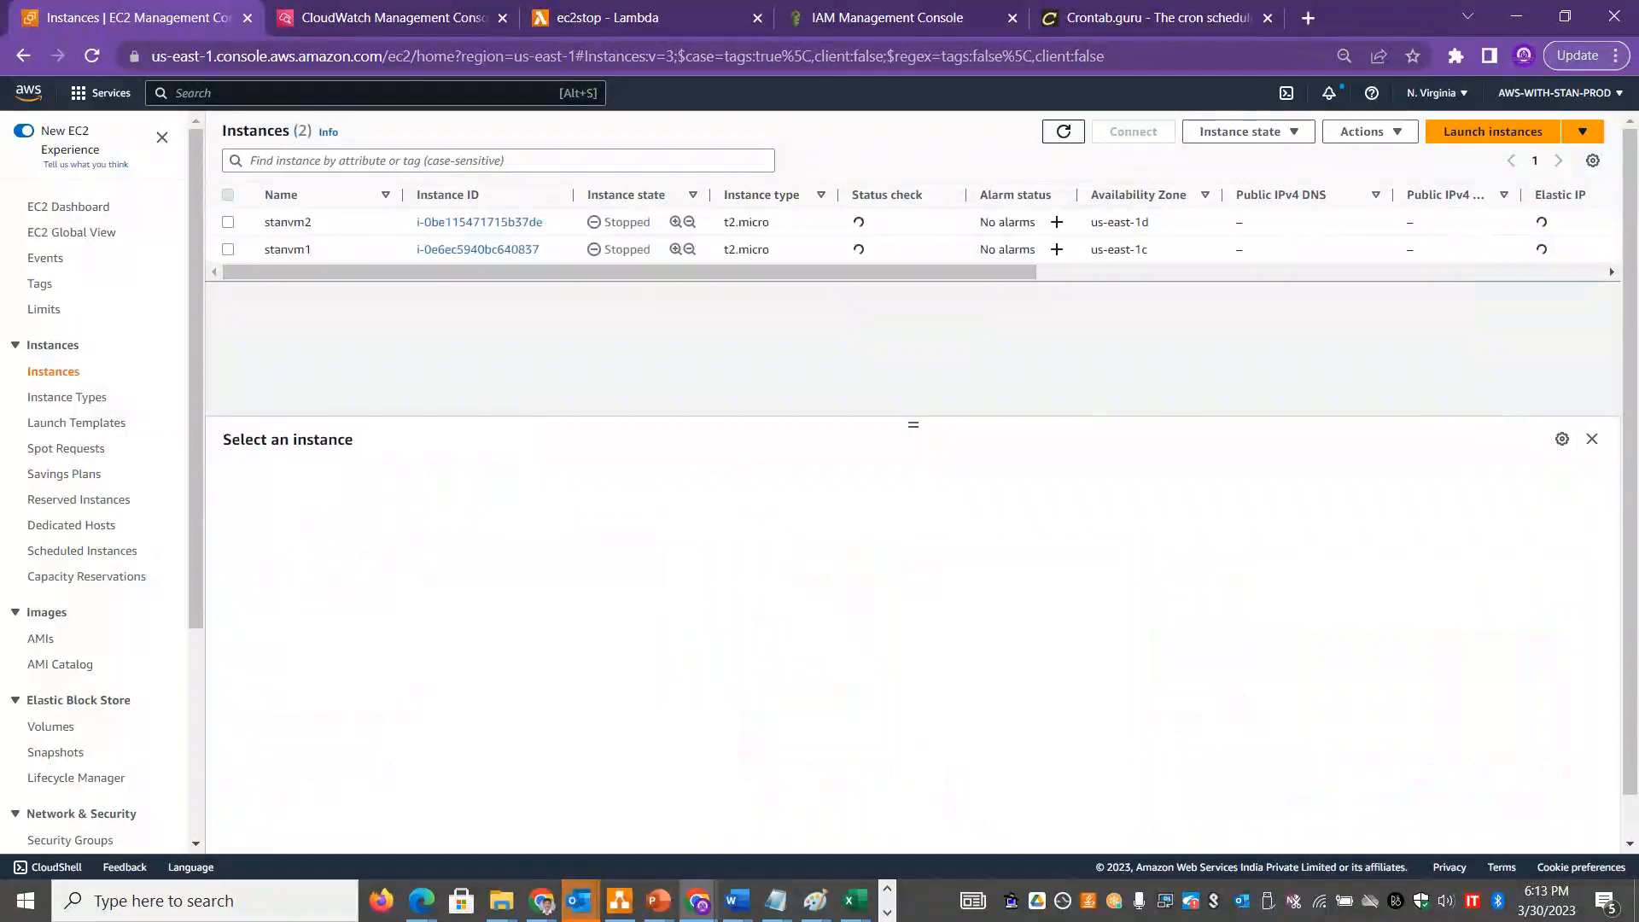
pyautogui.doubleClick(632, 250)
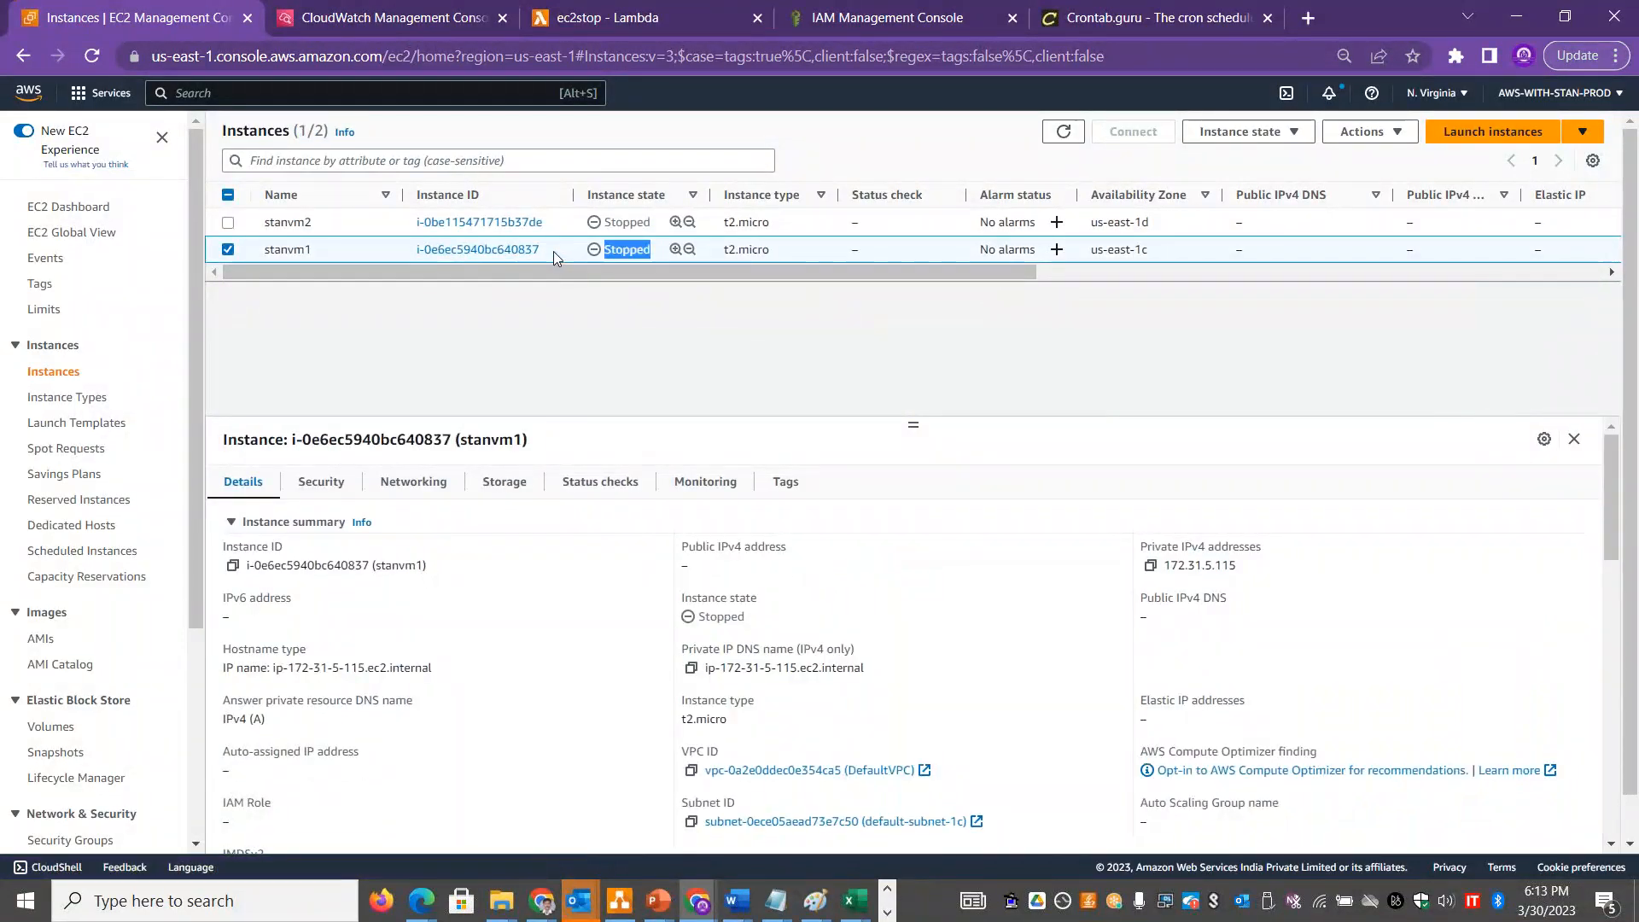
pyautogui.moveTo(553, 251); pyautogui.dragTo(416, 254)
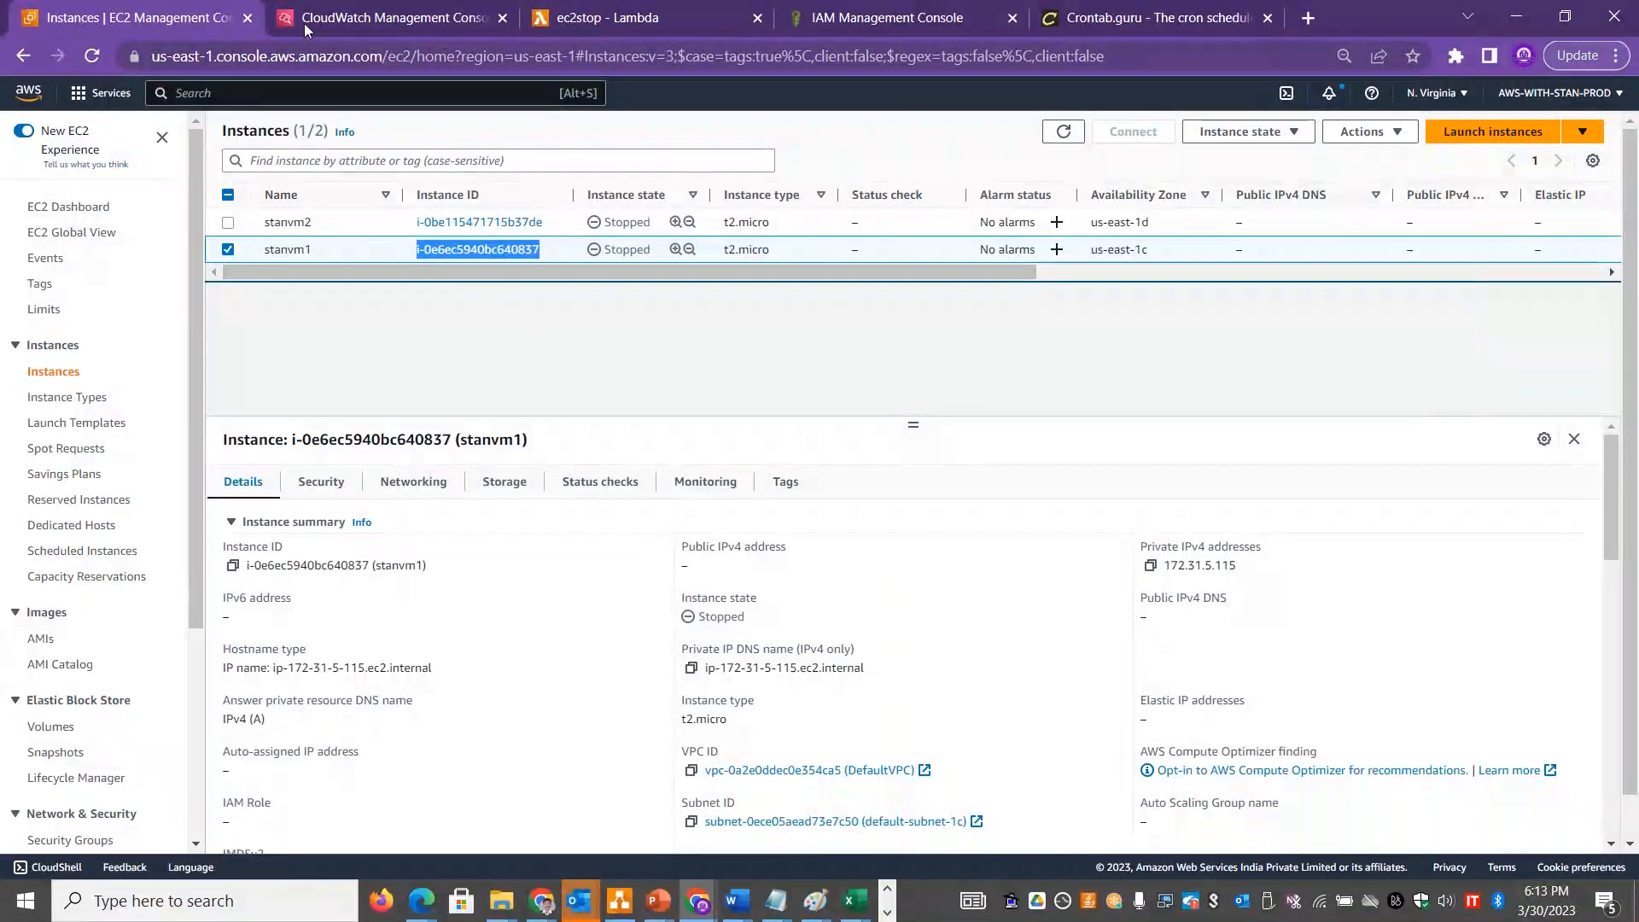
# Look up i-0e6ec5940bc640837 in the CloudTrail event history and examine the latest StopInstances event's time and event record.
pyautogui.click(901, 15)
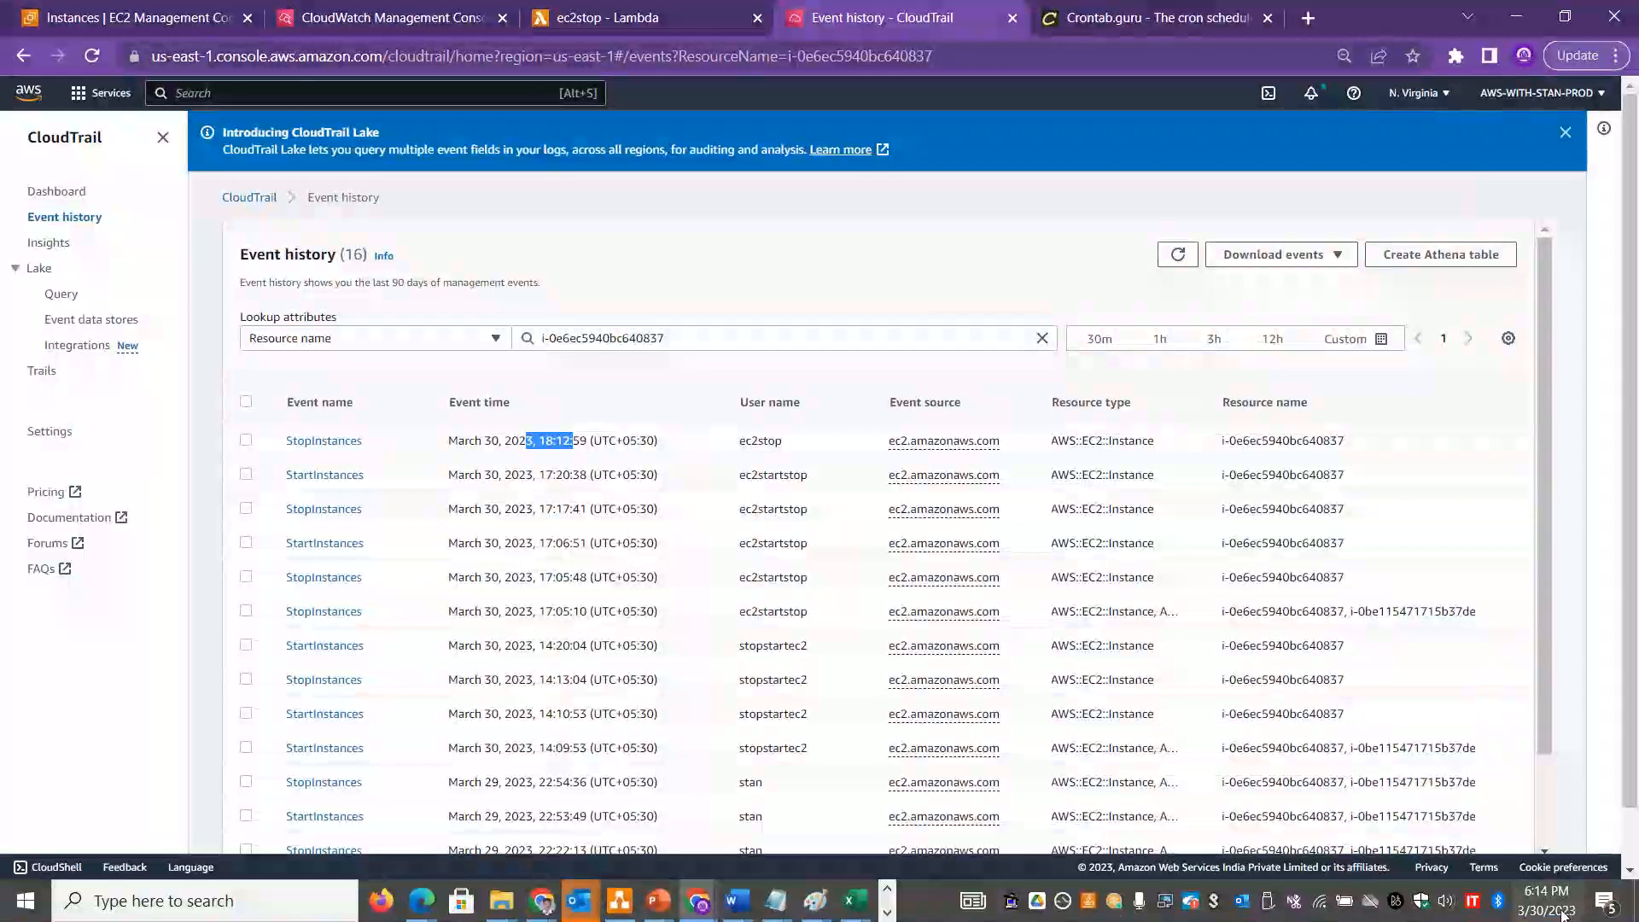
pyautogui.moveTo(587, 442); pyautogui.dragTo(541, 443)
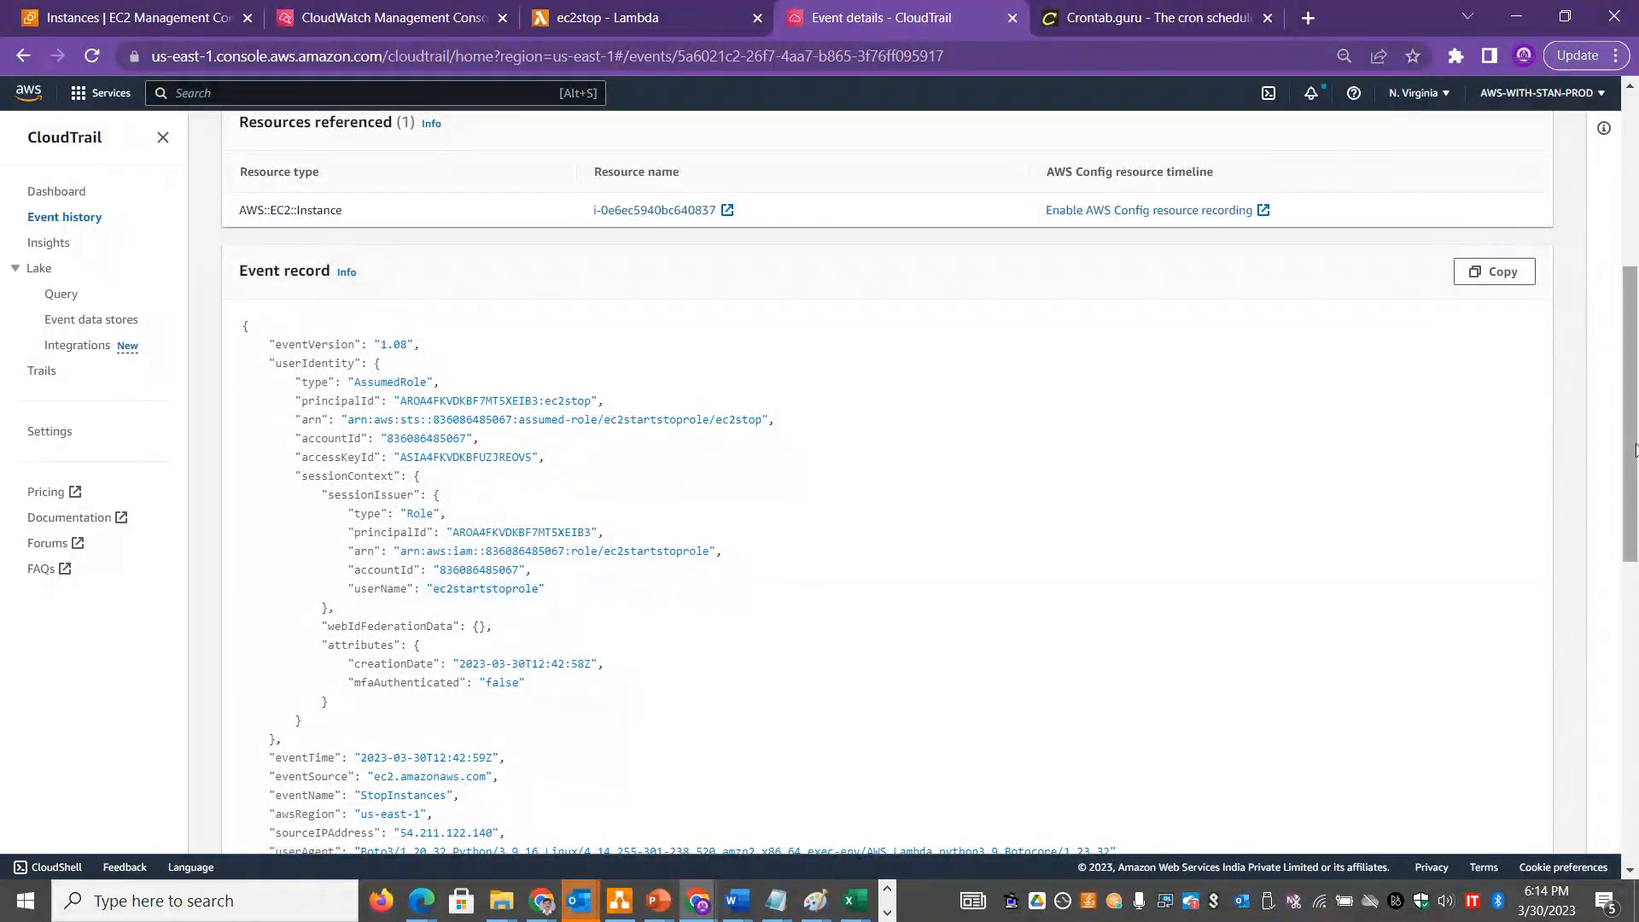
pyautogui.moveTo(1632, 447); pyautogui.dragTo(1633, 385)
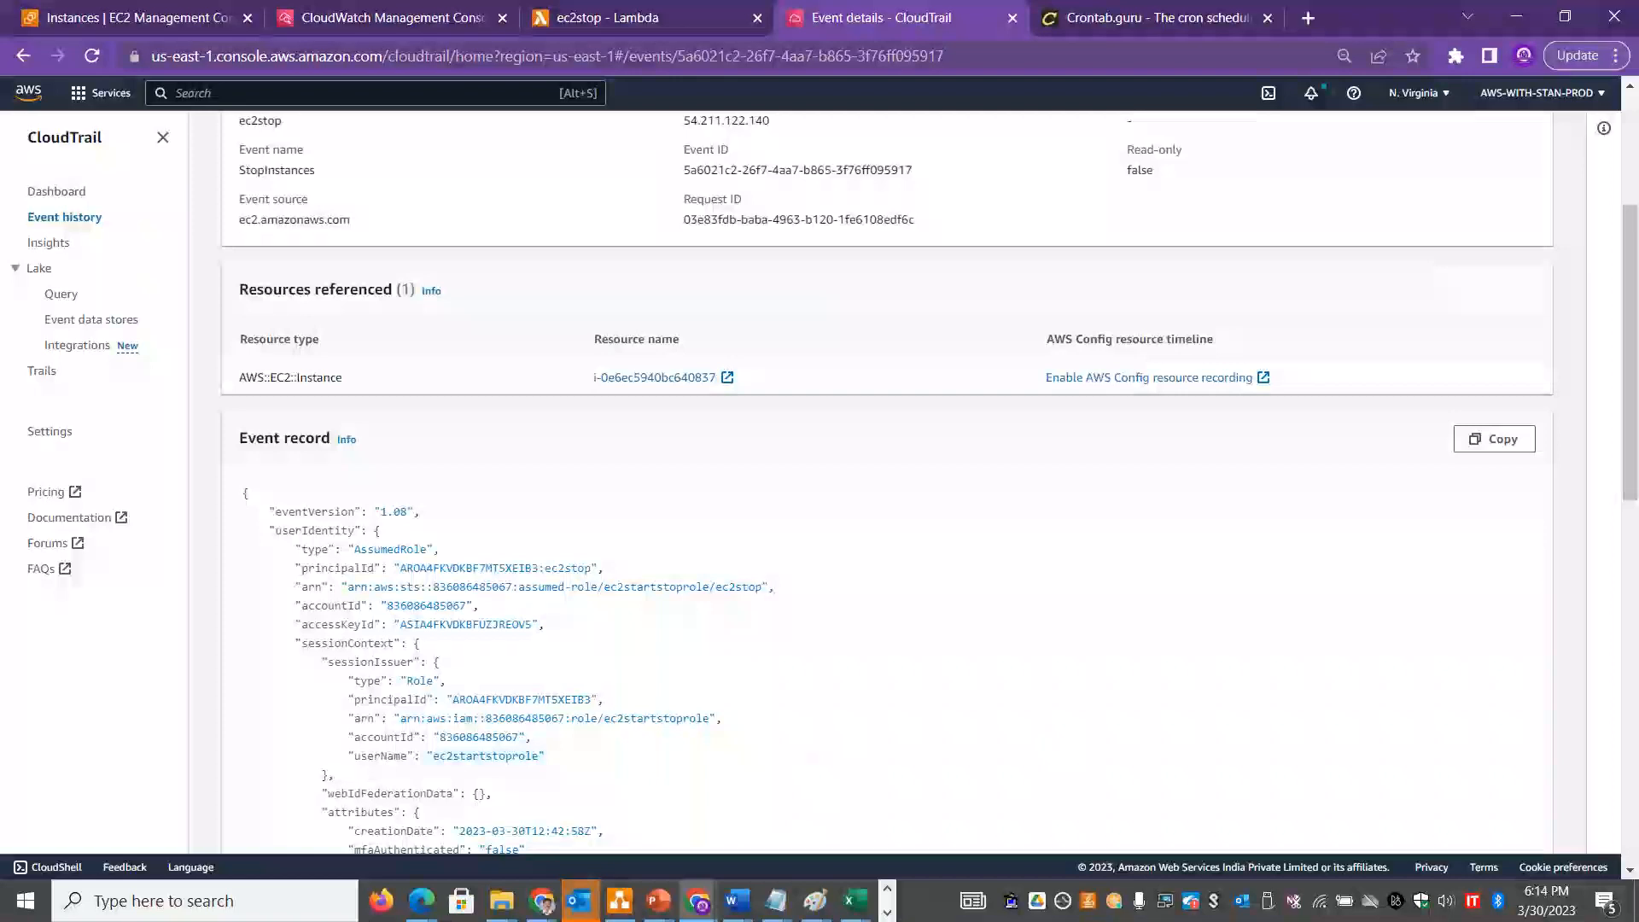
# Return to the ec2stop function code, change stop_instances to start_instances and change "Stopped" to "Started" in the print message.
pyautogui.click(621, 18)
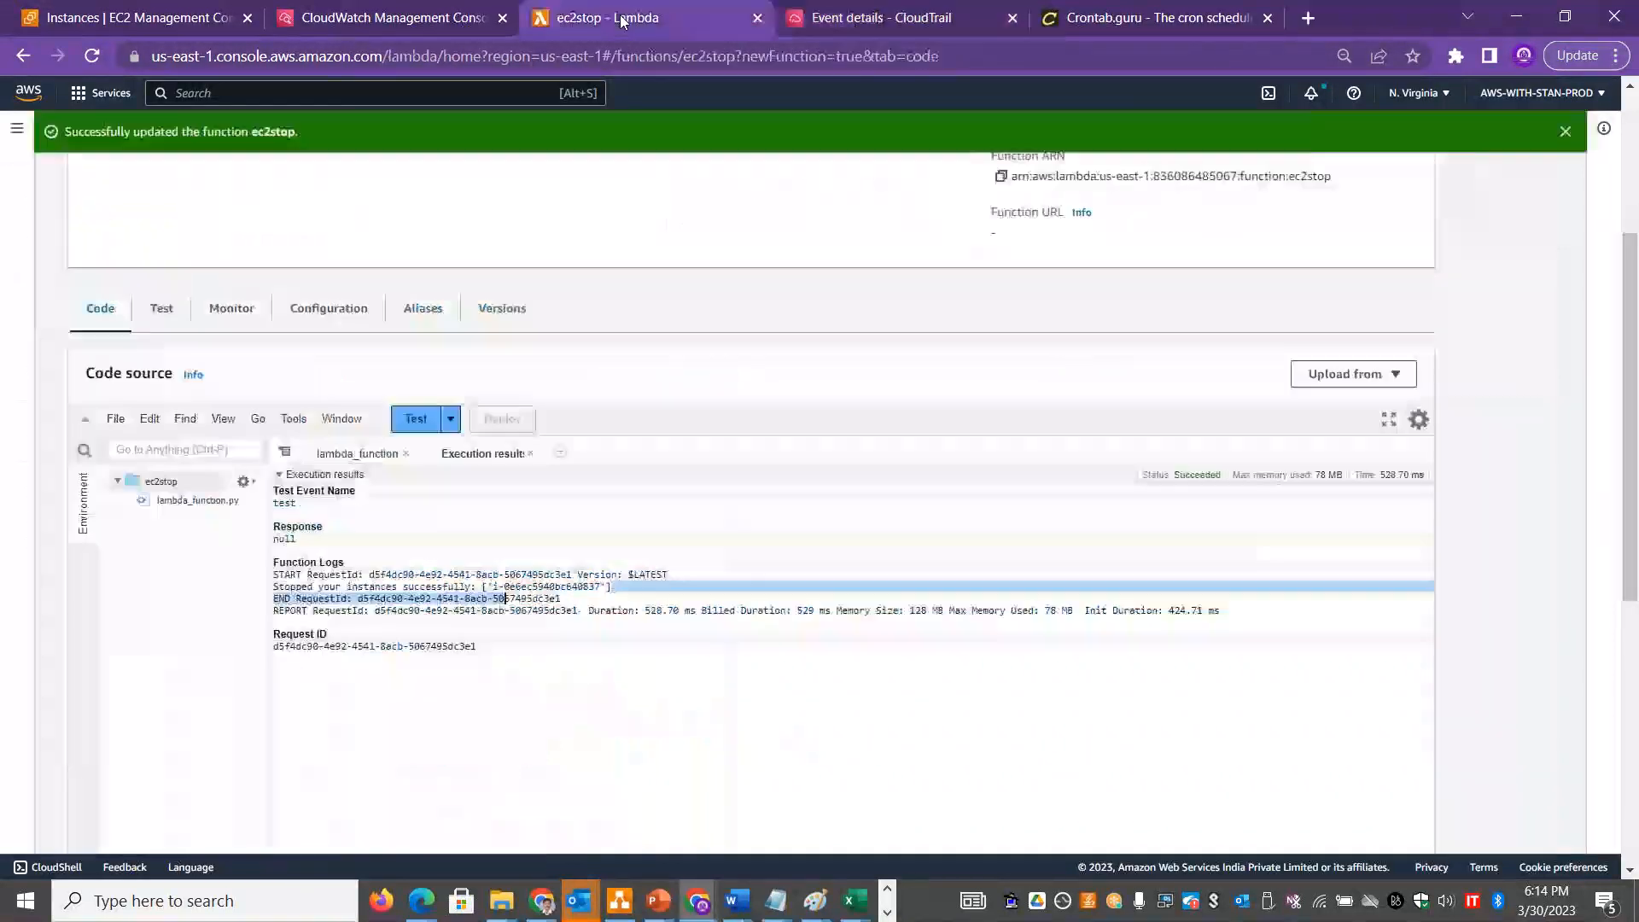
pyautogui.moveTo(1632, 449); pyautogui.dragTo(1632, 350)
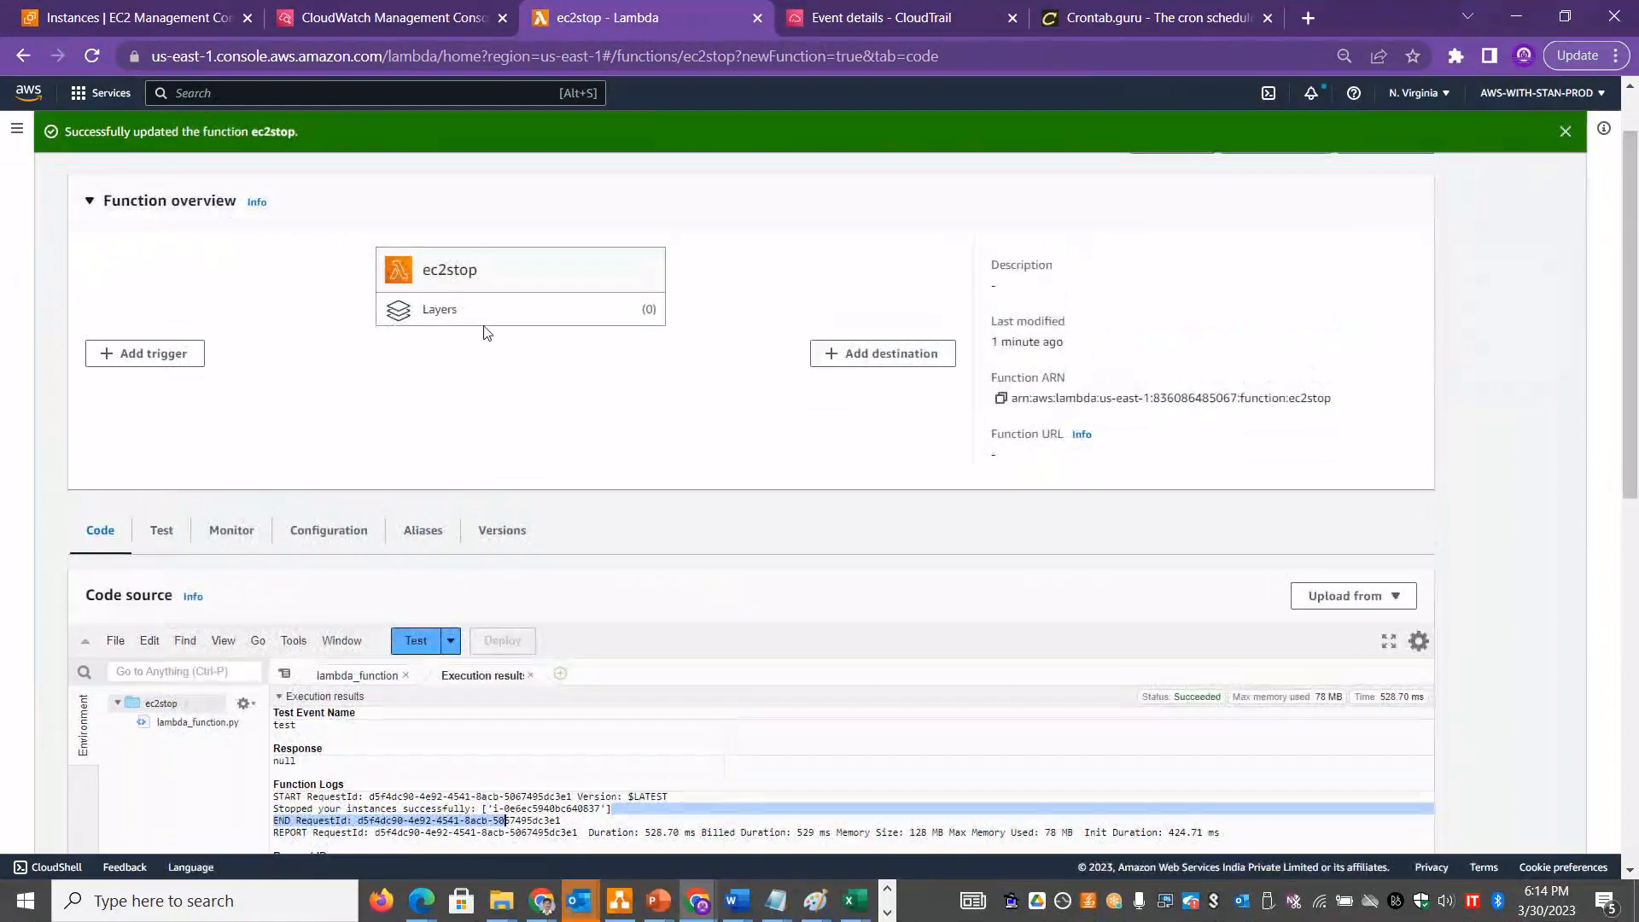
pyautogui.moveTo(1633, 350); pyautogui.dragTo(1632, 559)
pyautogui.click(530, 363)
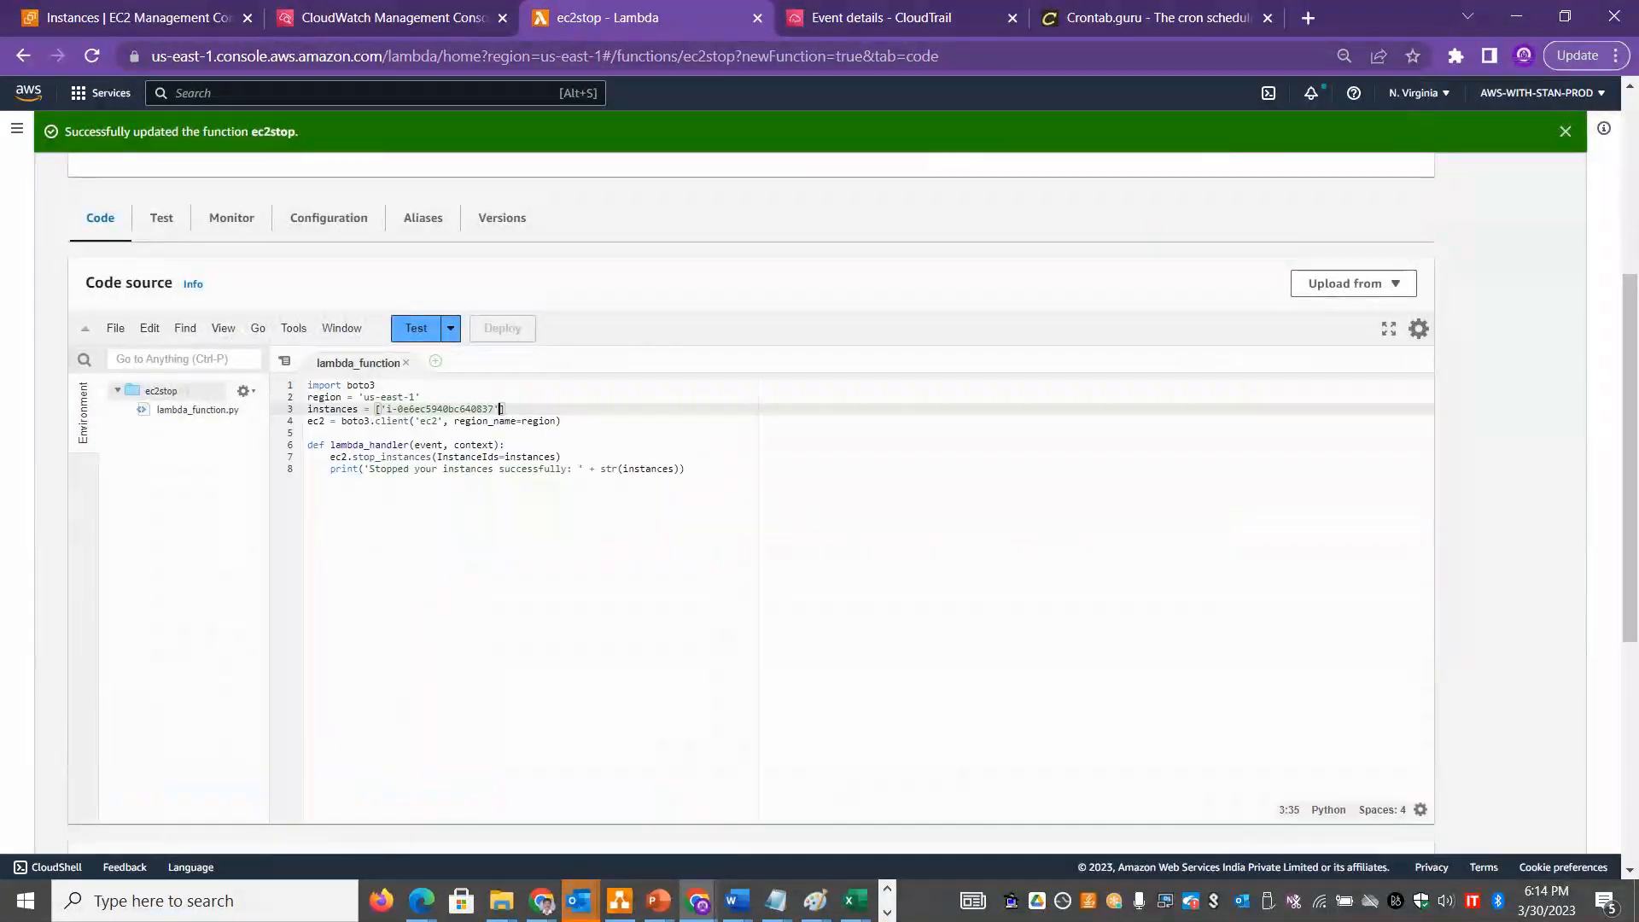
pyautogui.click(377, 457)
pyautogui.press('BackSpace')
pyautogui.press('BackSpace')
pyautogui.press('BackSpace')
pyautogui.press('BackSpace')
pyautogui.write('start')
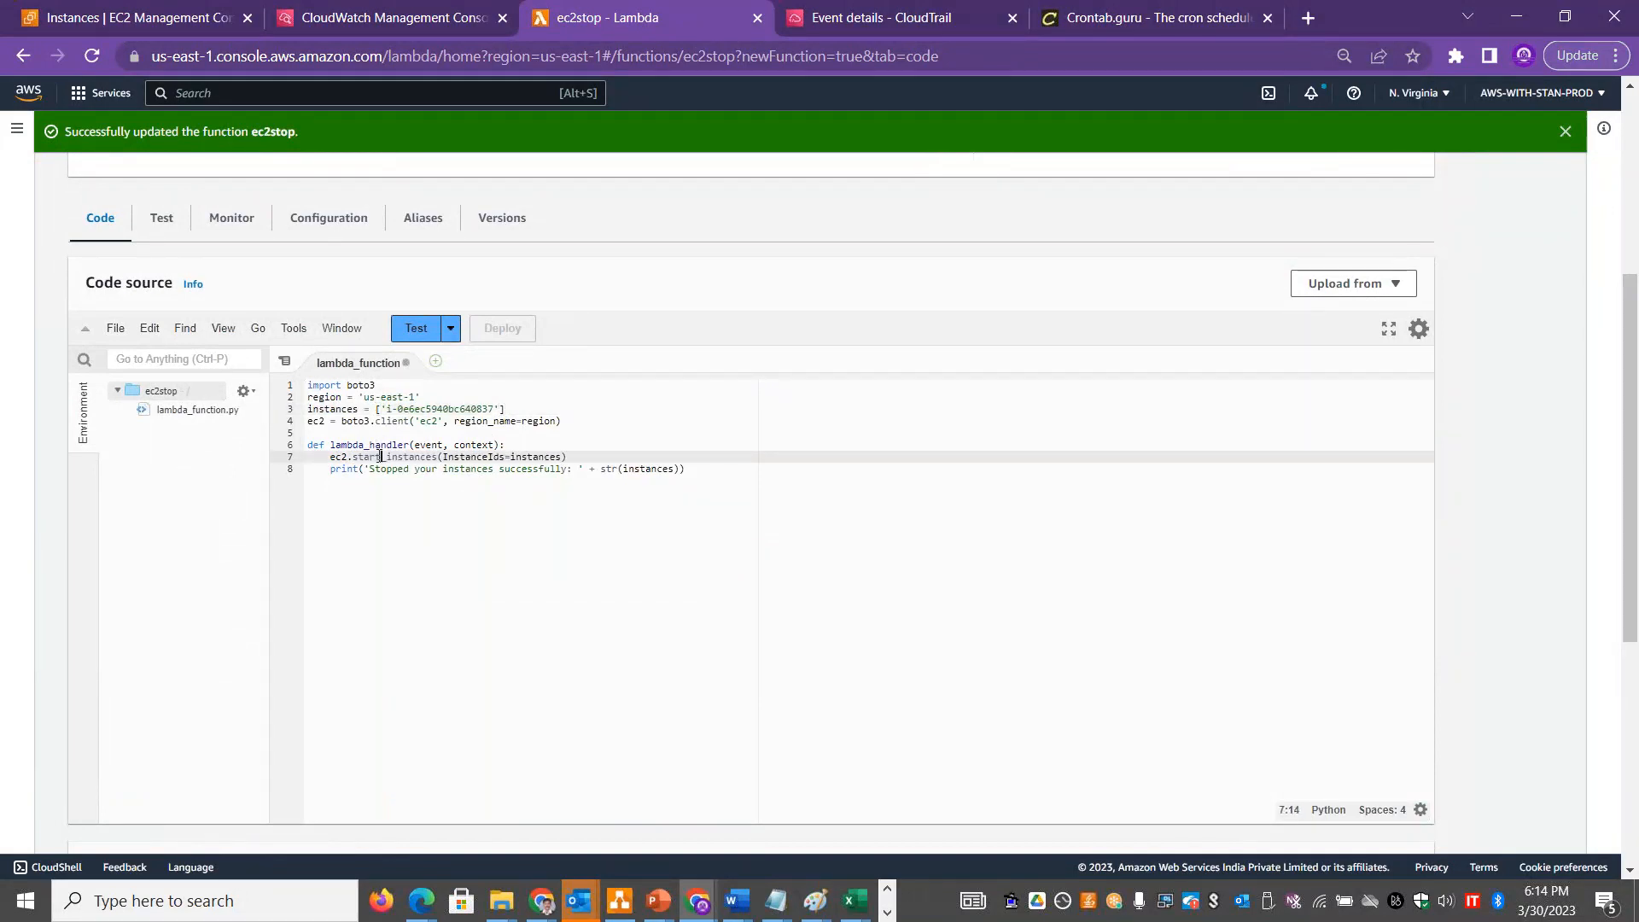
pyautogui.moveTo(410, 469); pyautogui.dragTo(378, 472)
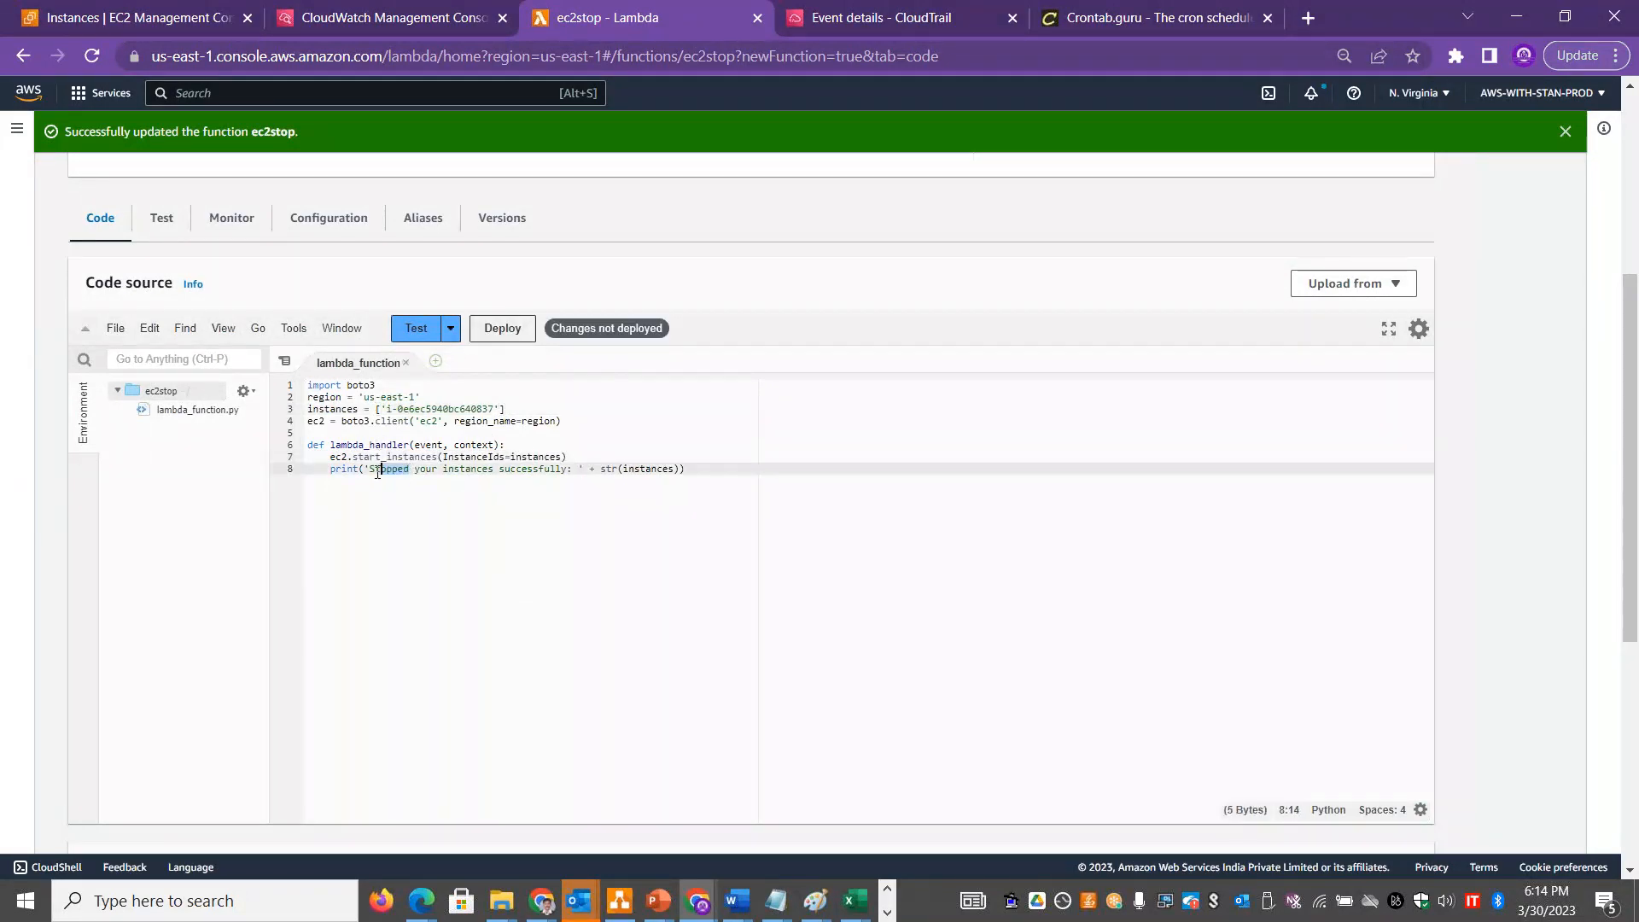
pyautogui.write('Started')
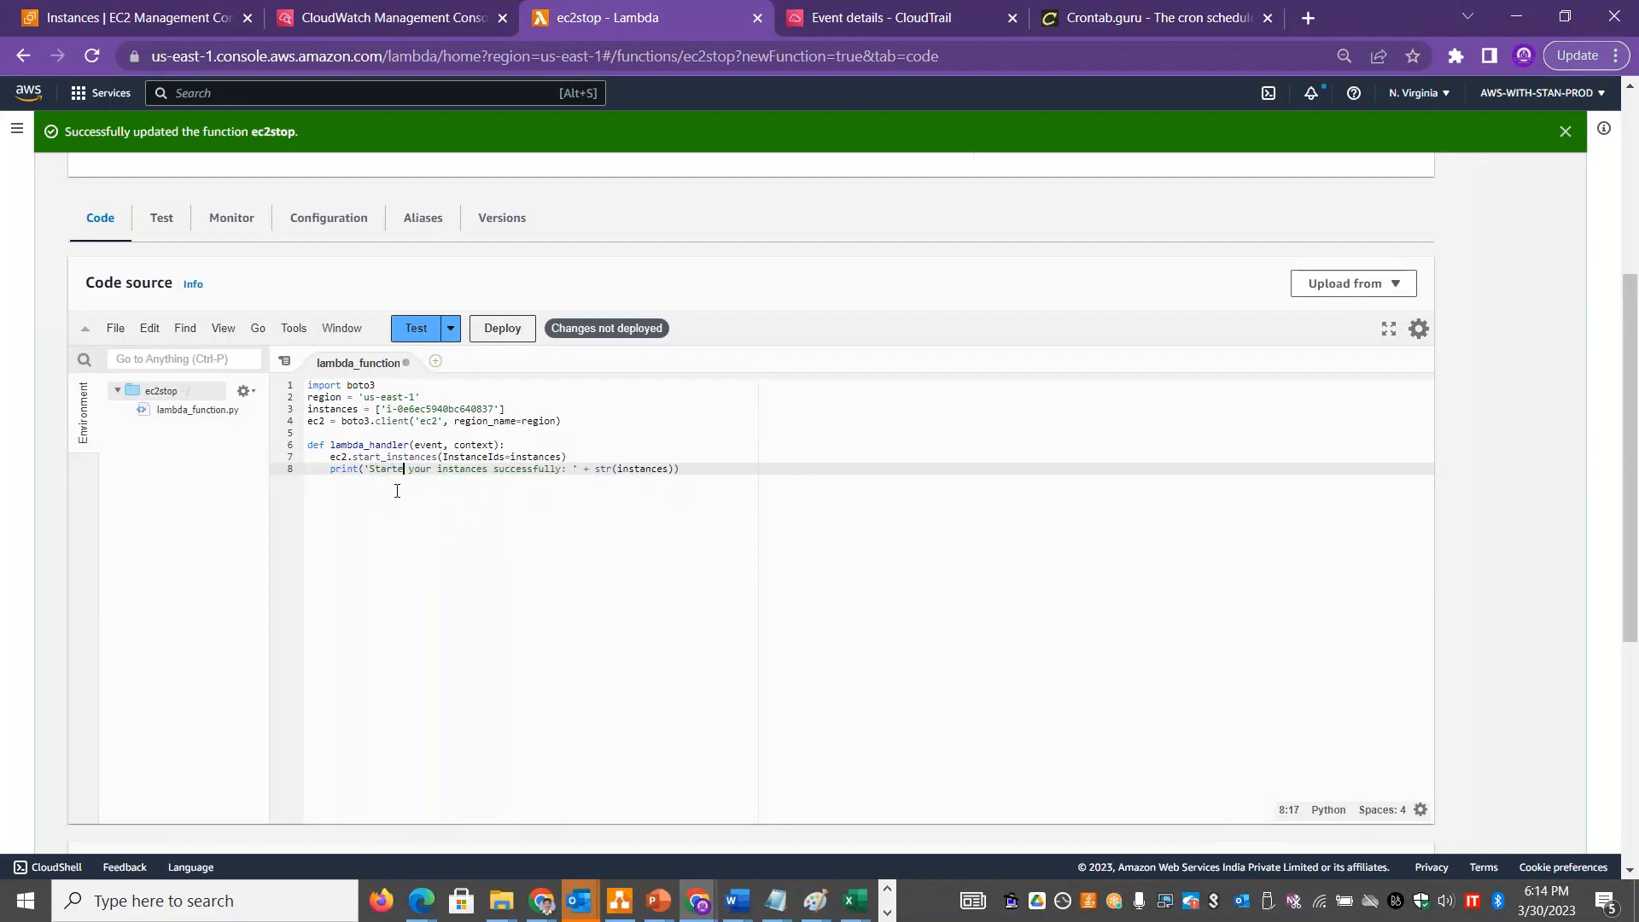
# Deploy the modified start code, close the old execution results and run the test event.
pyautogui.click(497, 330)
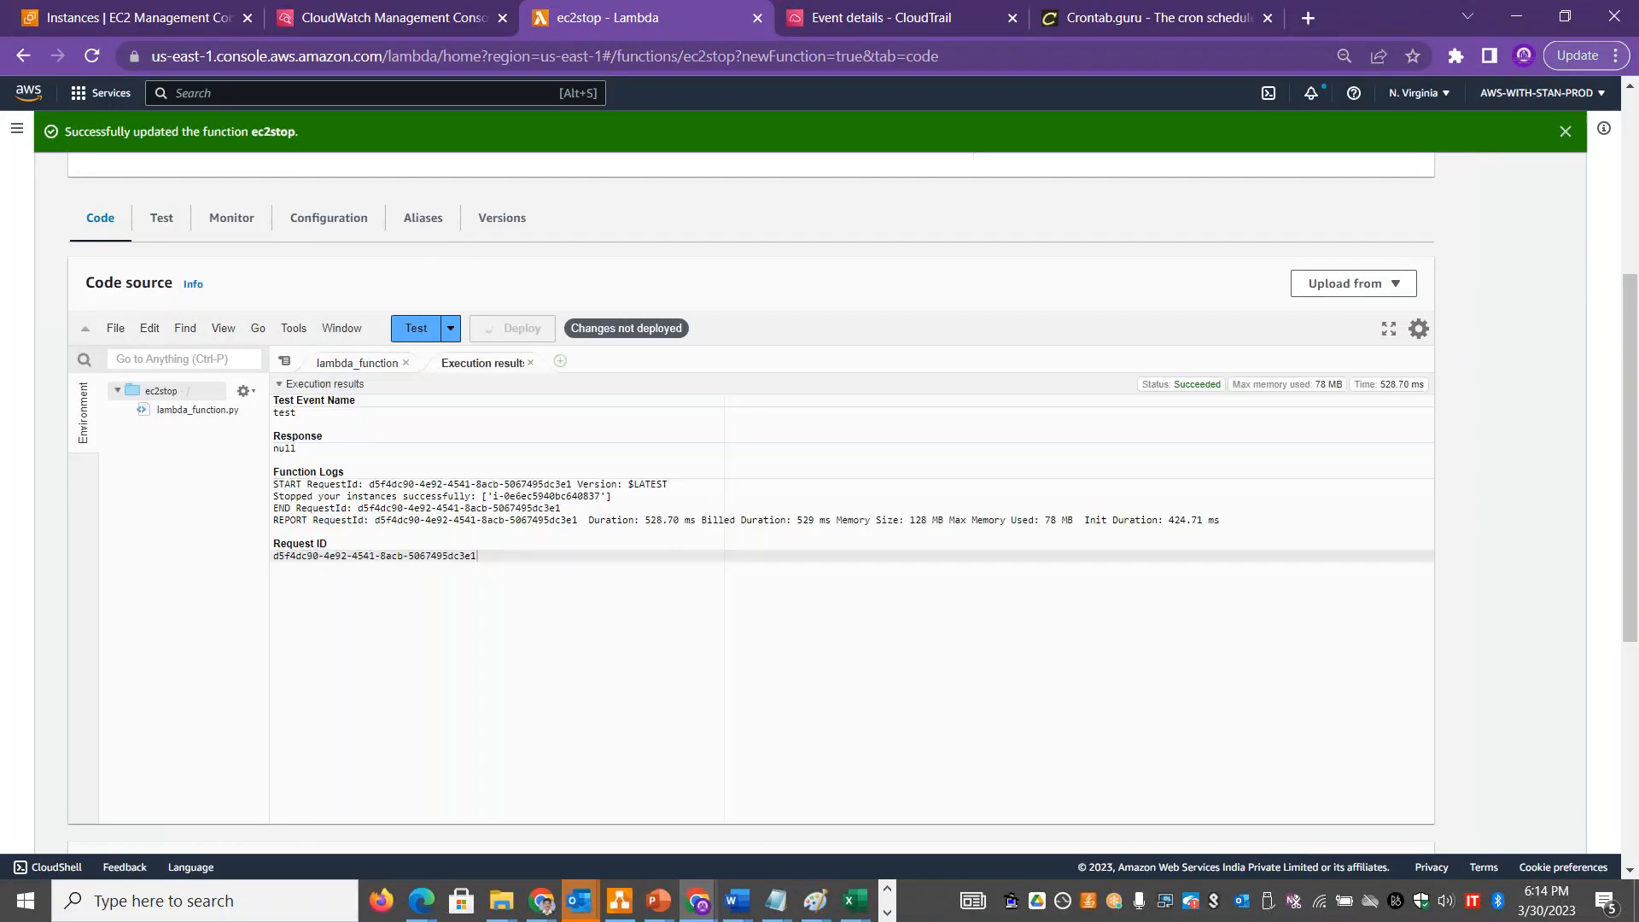
pyautogui.click(530, 363)
pyautogui.click(431, 329)
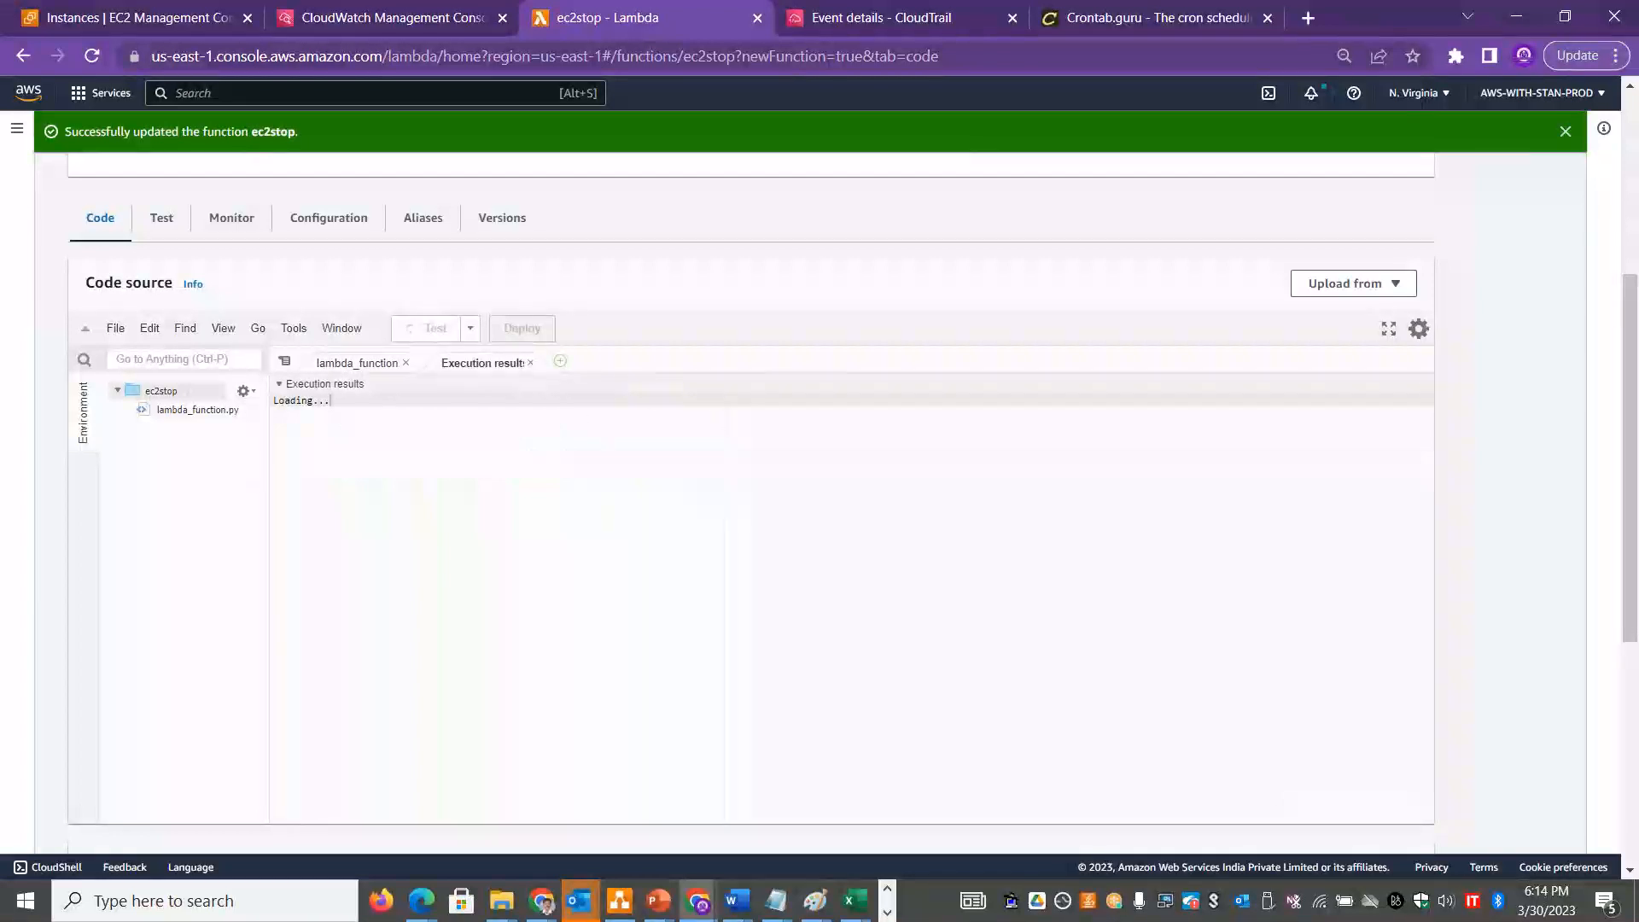
# Switch back to the EC2 console, refresh the instances list and check the instance state of stanvm1 after the start test.
pyautogui.click(137, 17)
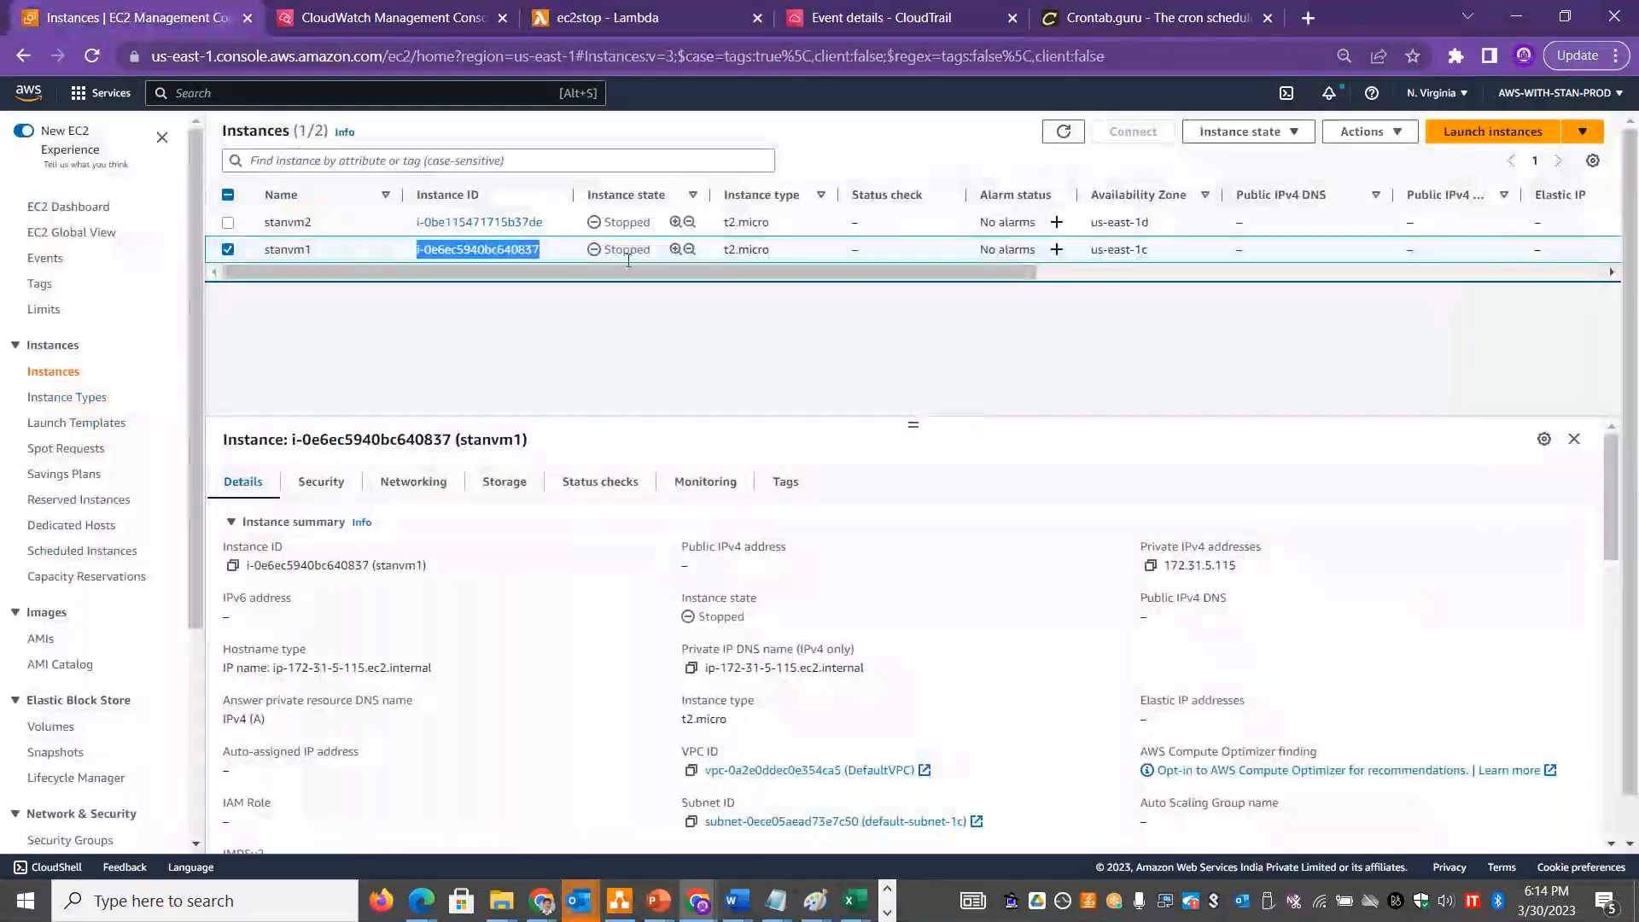
pyautogui.click(638, 372)
pyautogui.click(1064, 134)
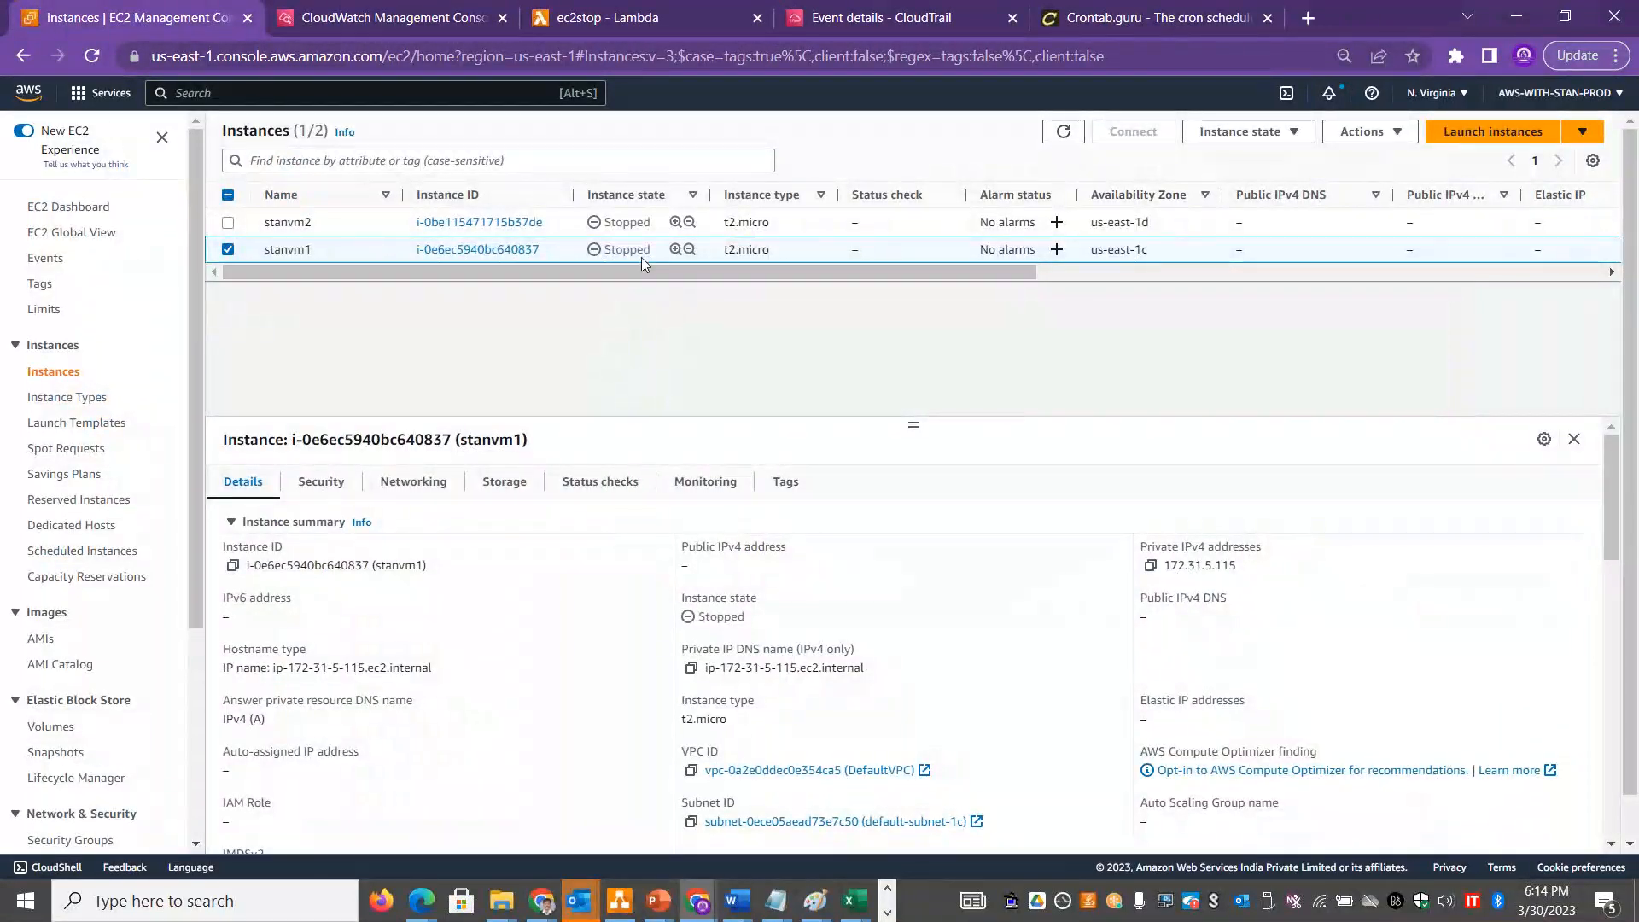
pyautogui.click(1063, 132)
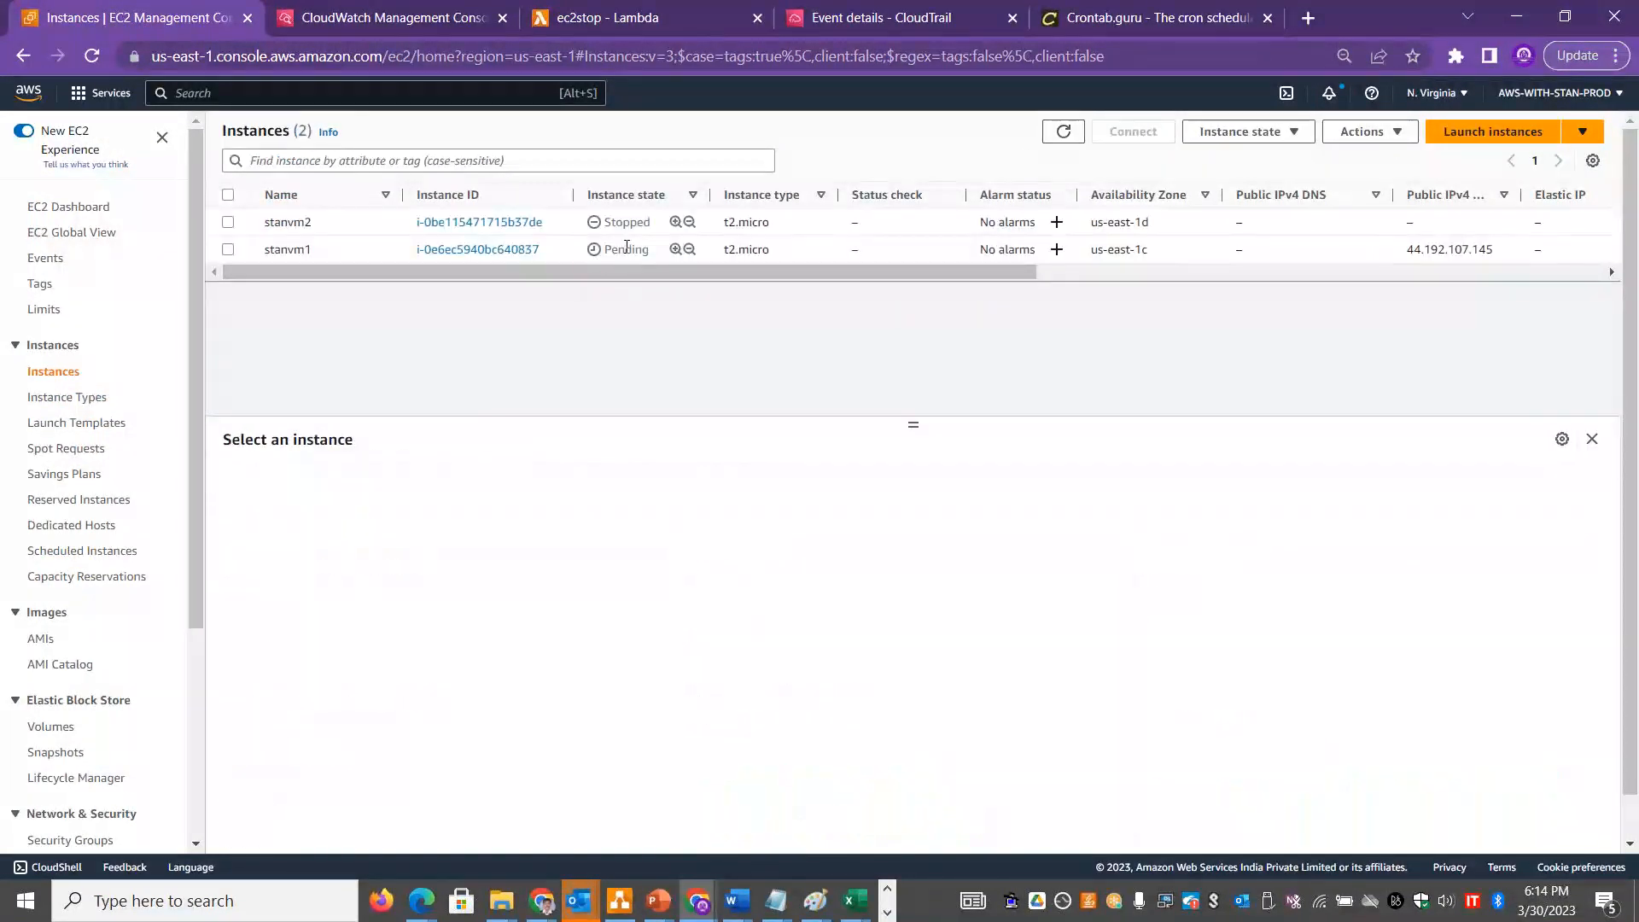
pyautogui.doubleClick(628, 249)
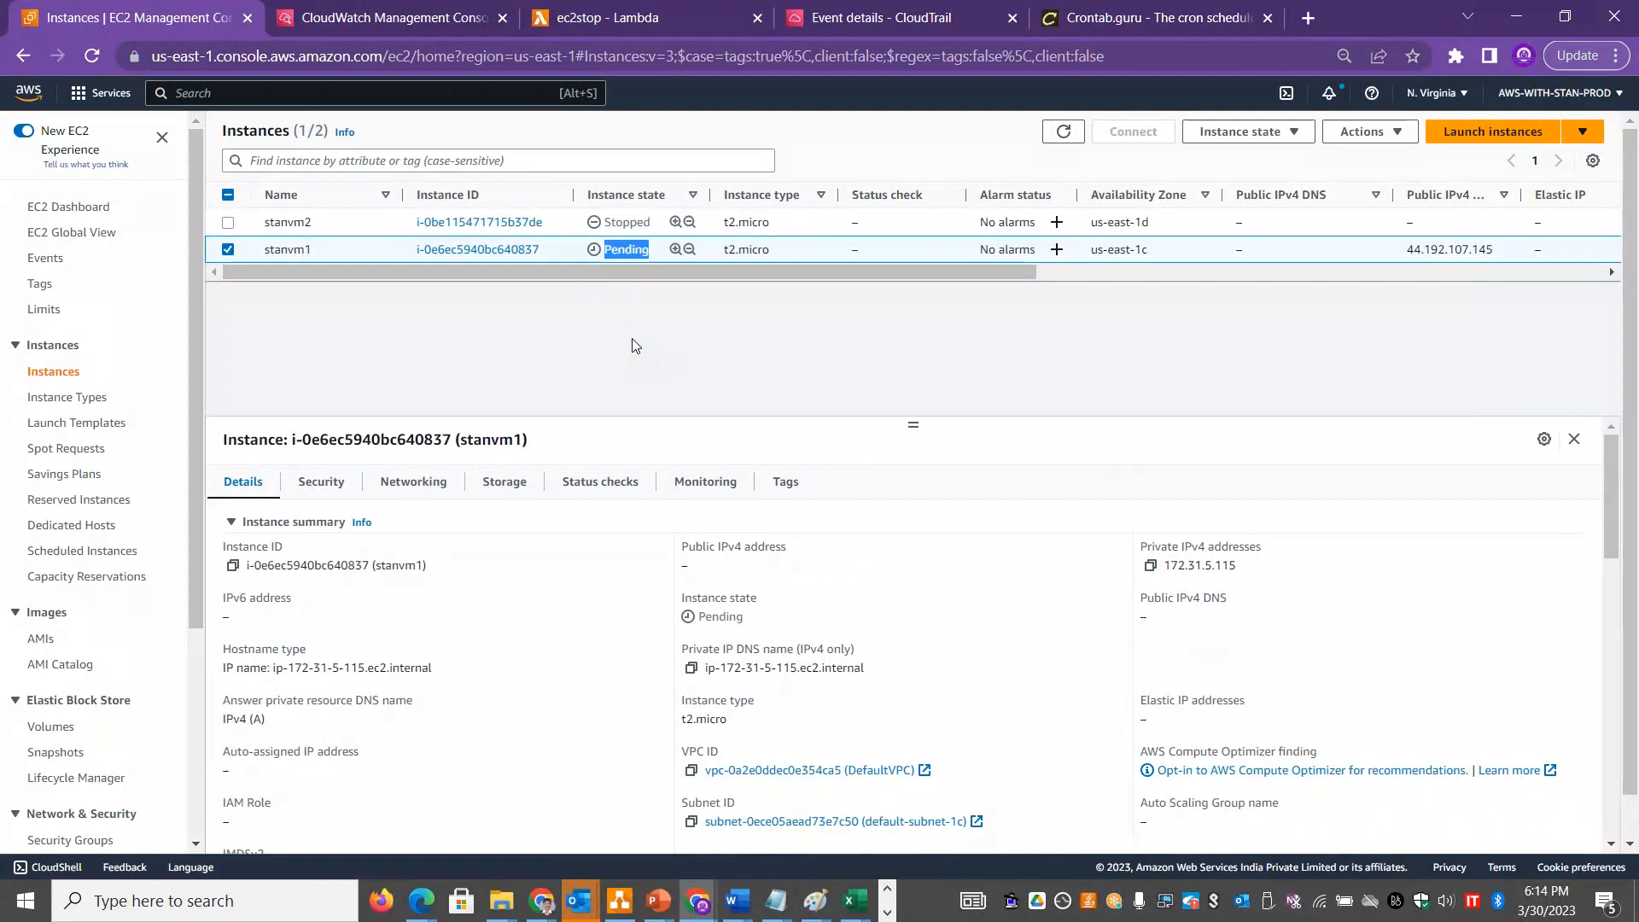
pyautogui.moveTo(762, 615); pyautogui.dragTo(667, 608)
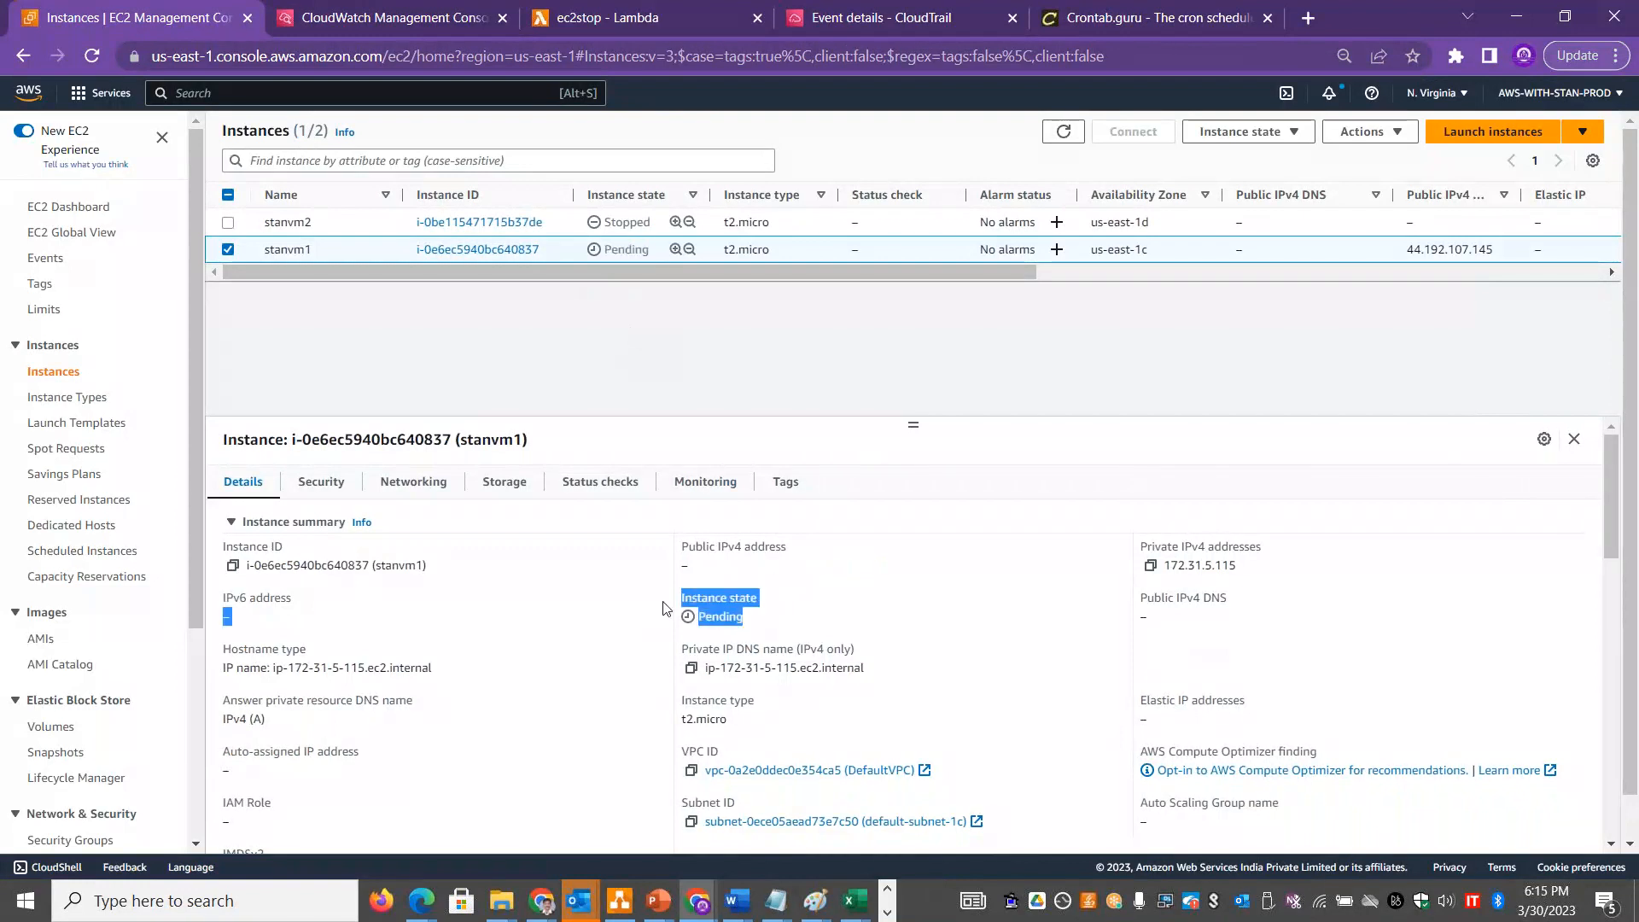
pyautogui.click(1063, 131)
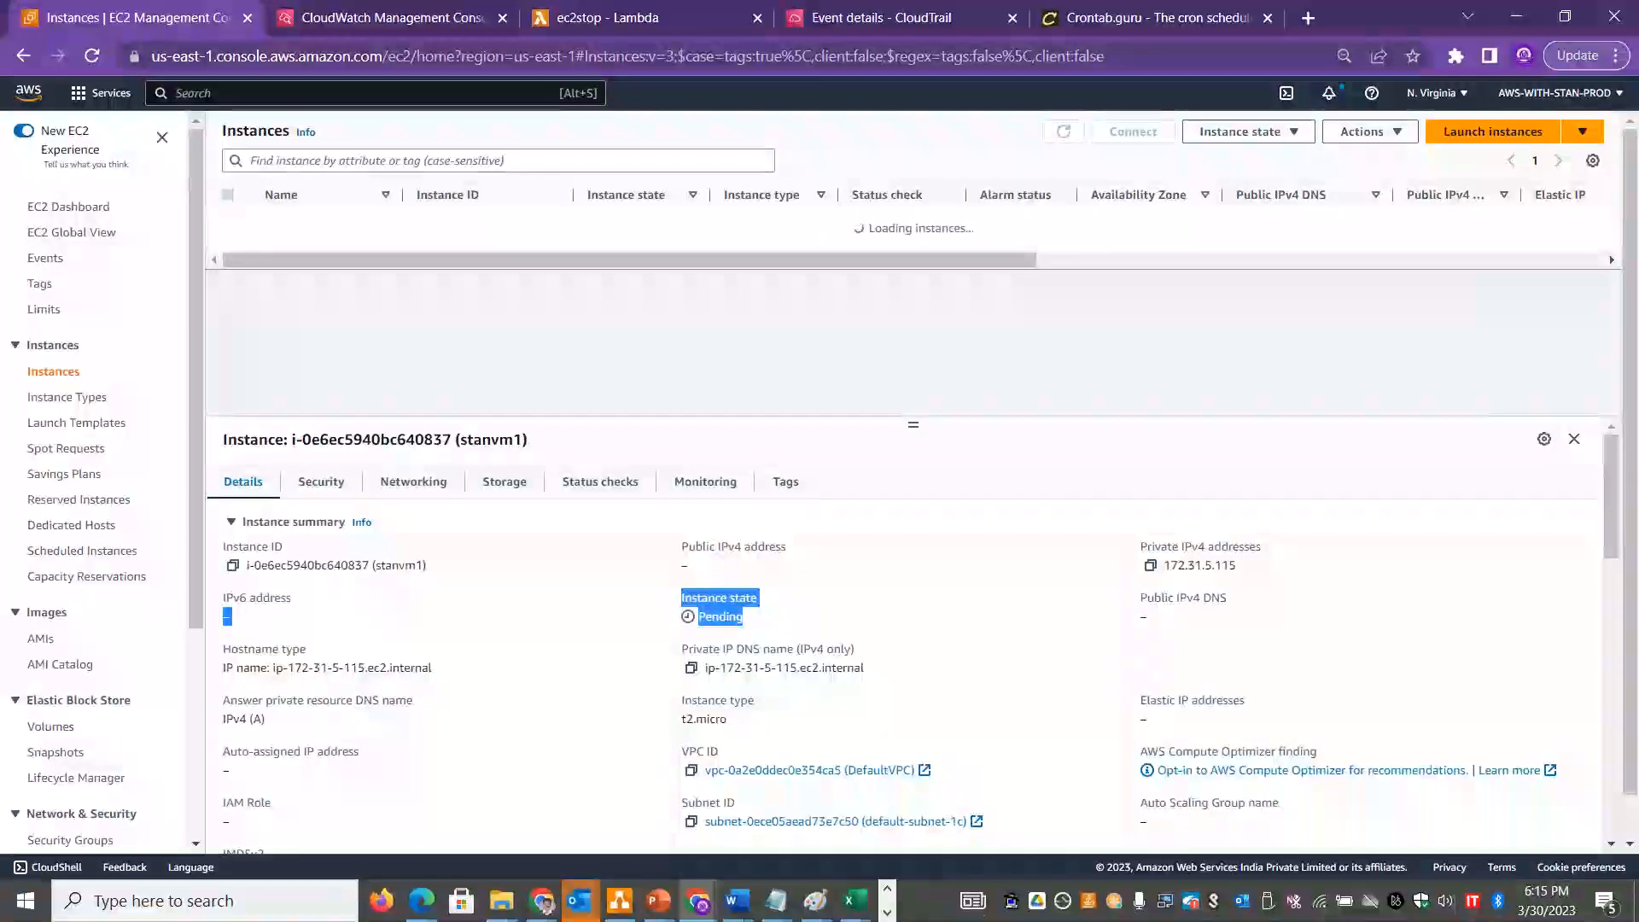
# Switch to CloudTrail, return to the event history, refresh it and check the time of the latest StartInstances event.
pyautogui.click(388, 18)
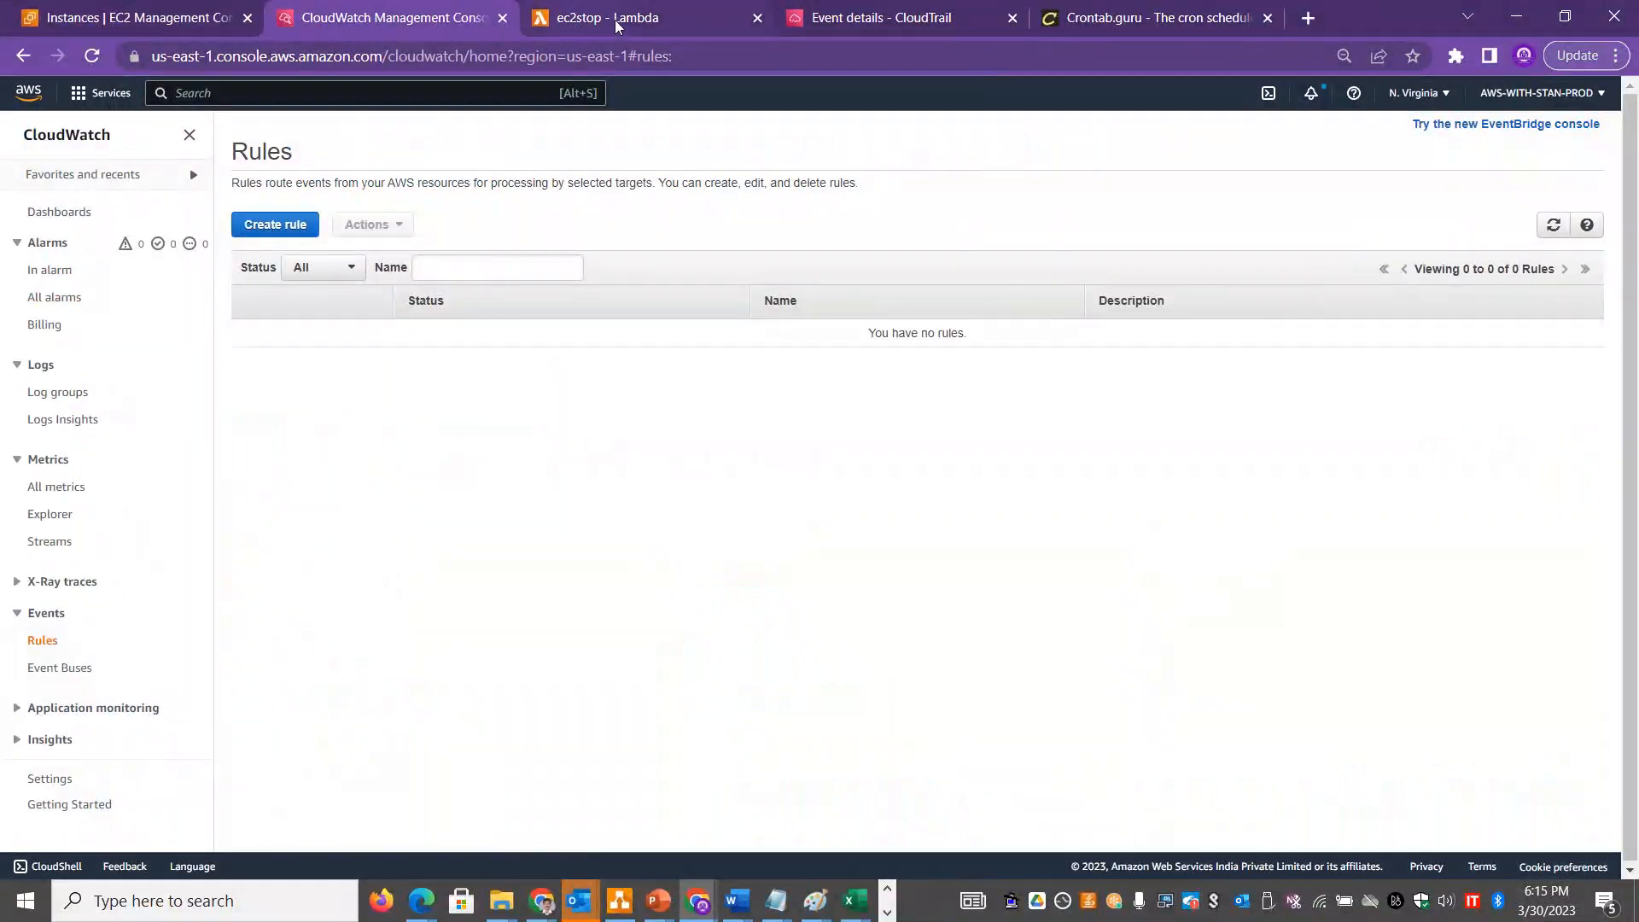
pyautogui.click(854, 18)
pyautogui.scroll(4, 355, 190)
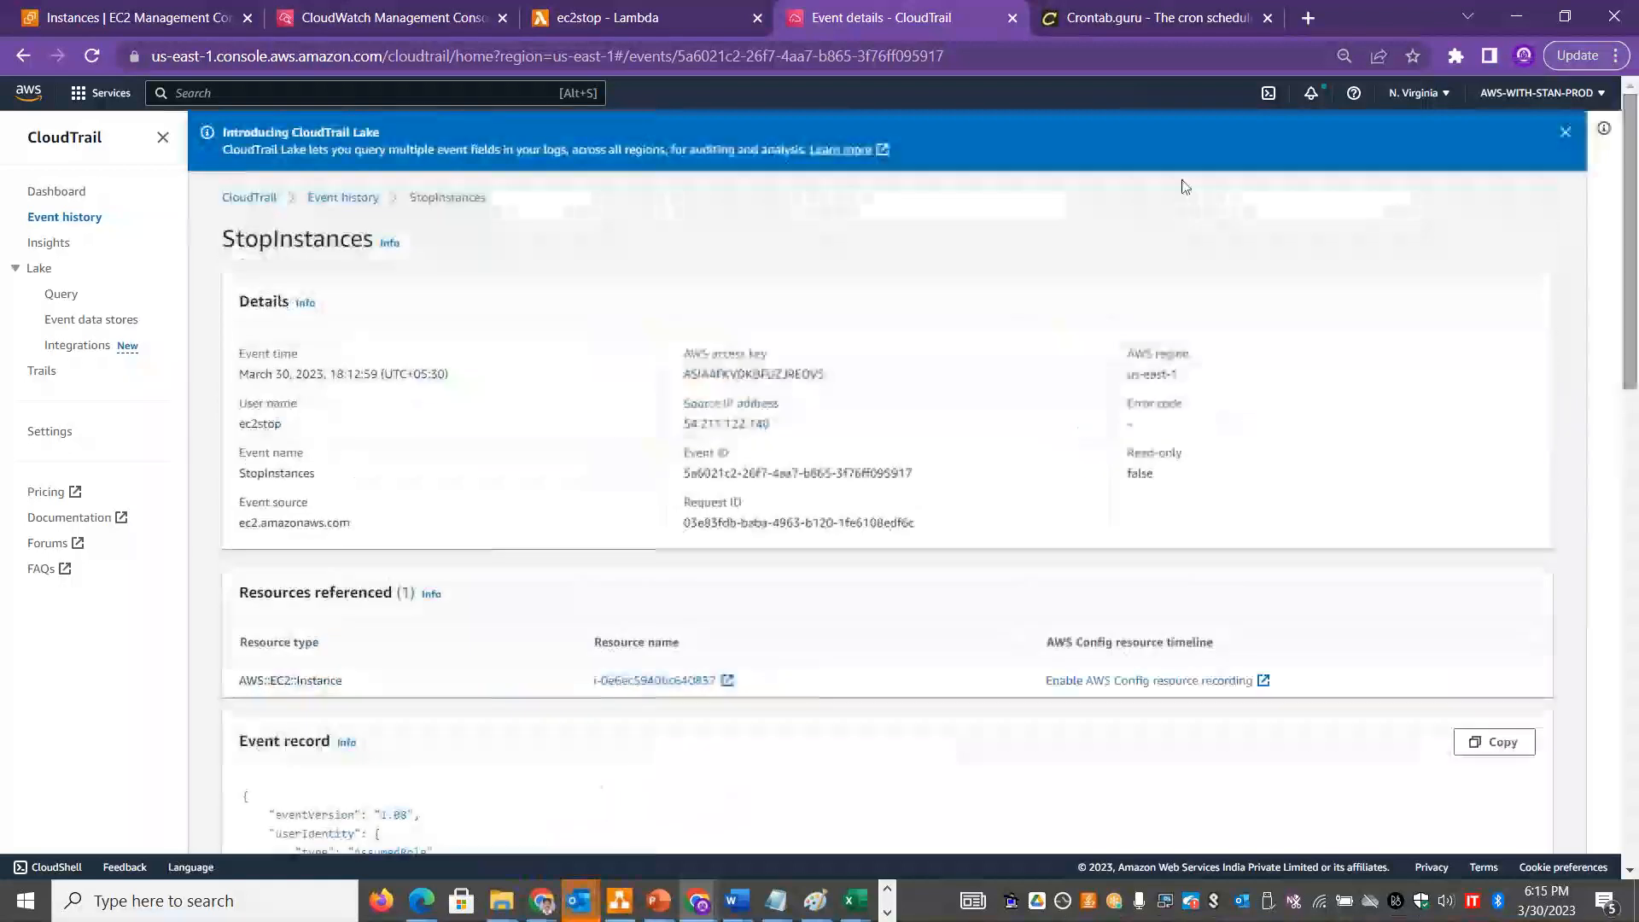
pyautogui.click(343, 197)
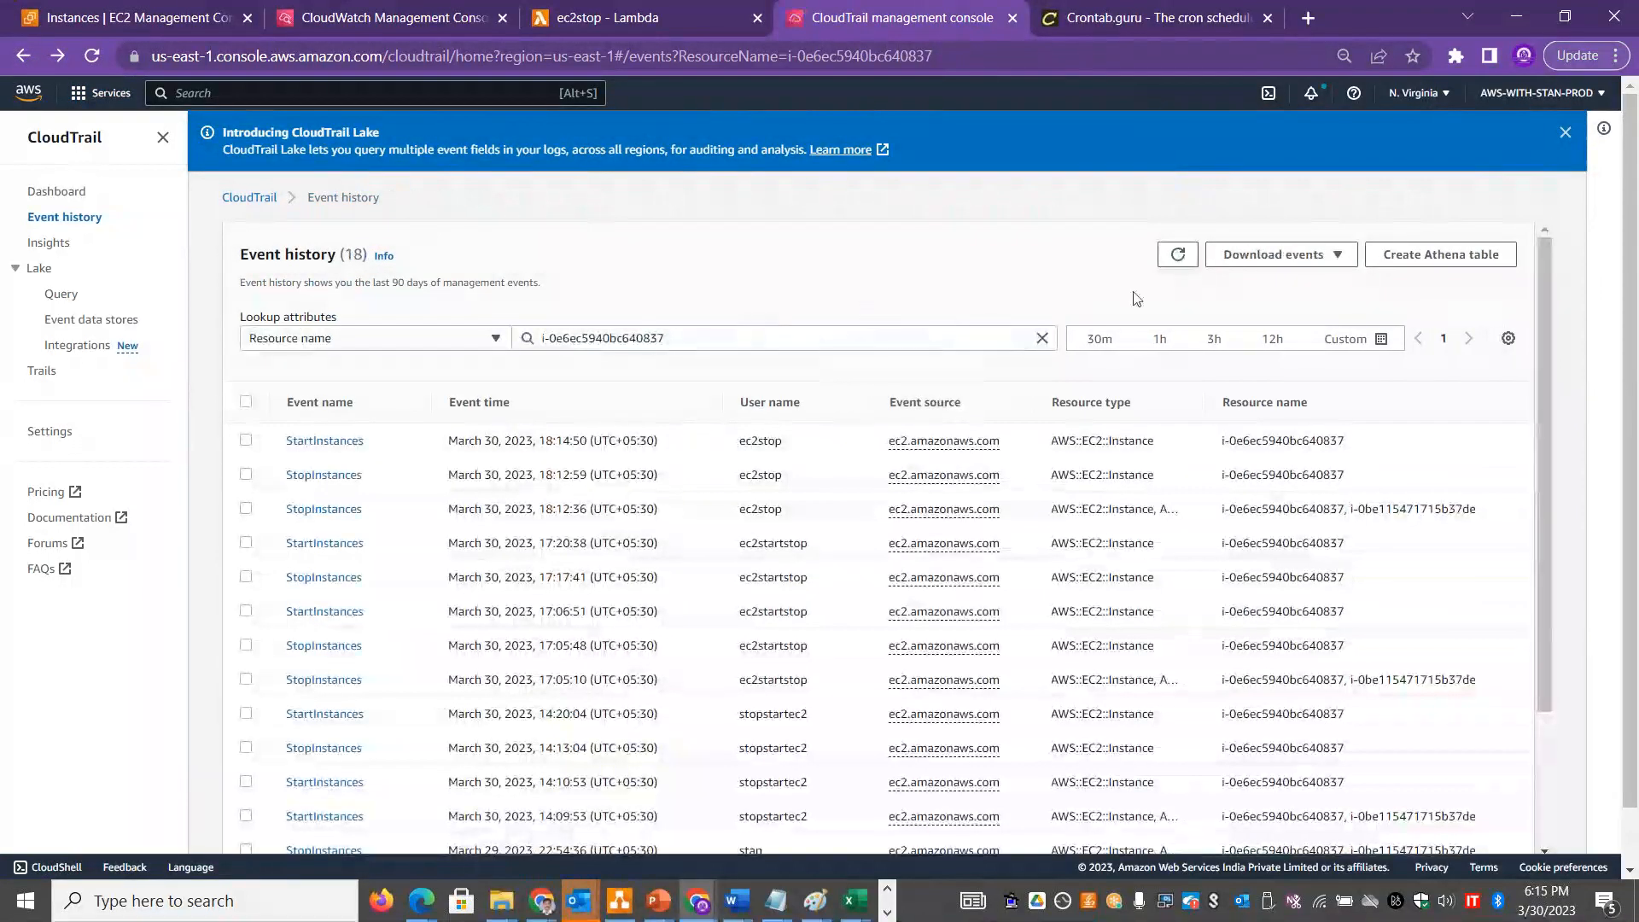
pyautogui.click(1180, 252)
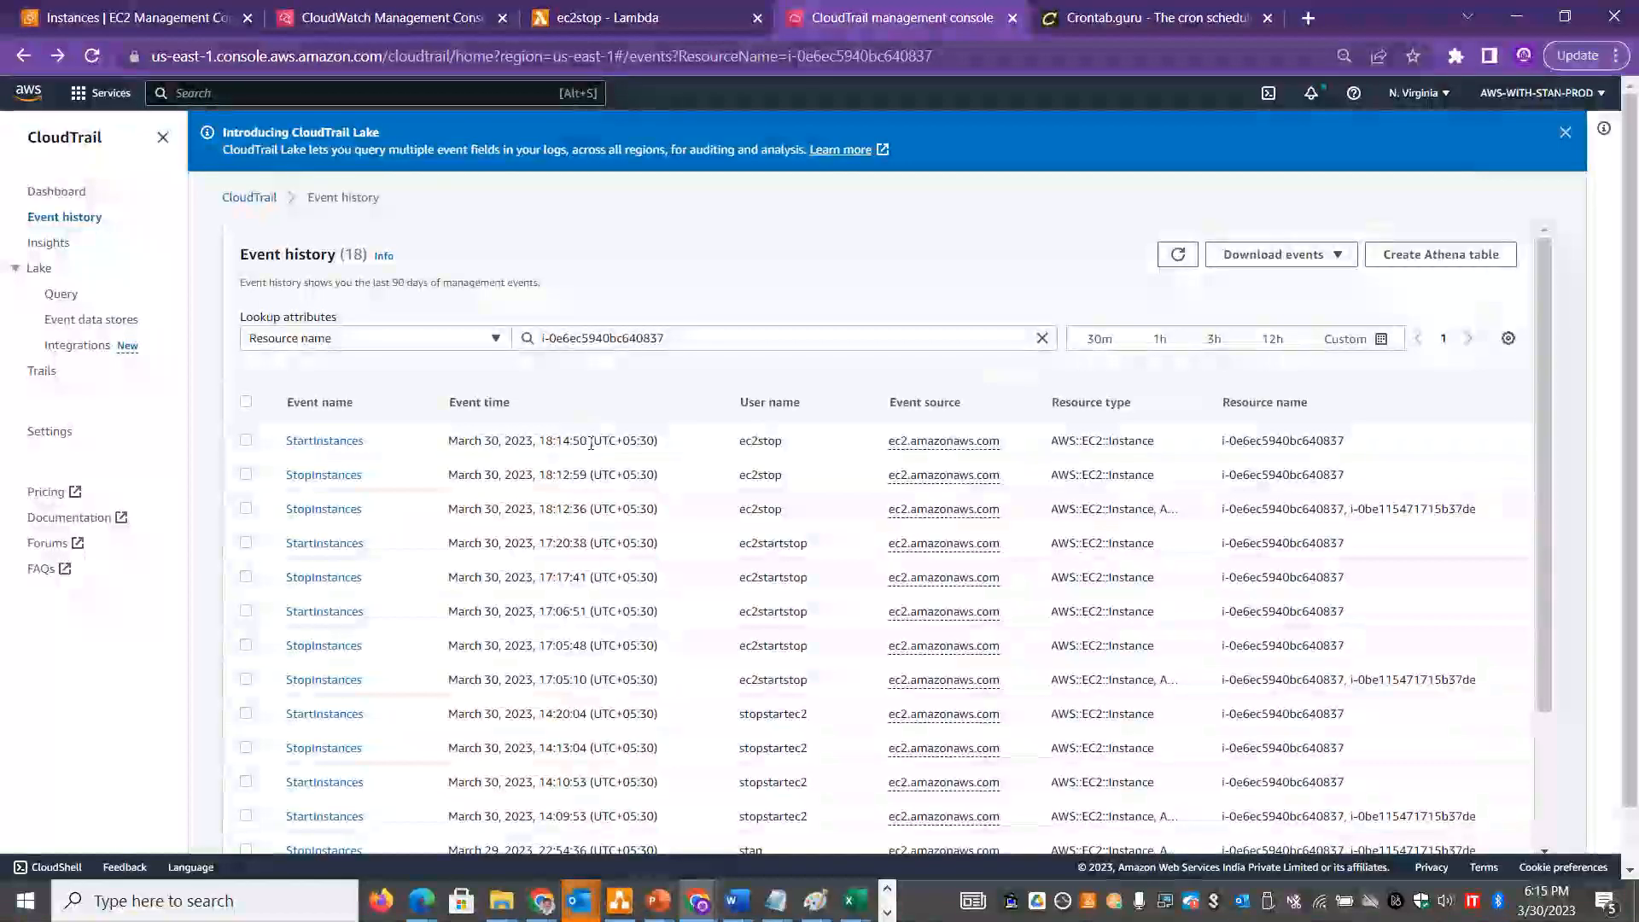
pyautogui.moveTo(591, 441); pyautogui.dragTo(536, 441)
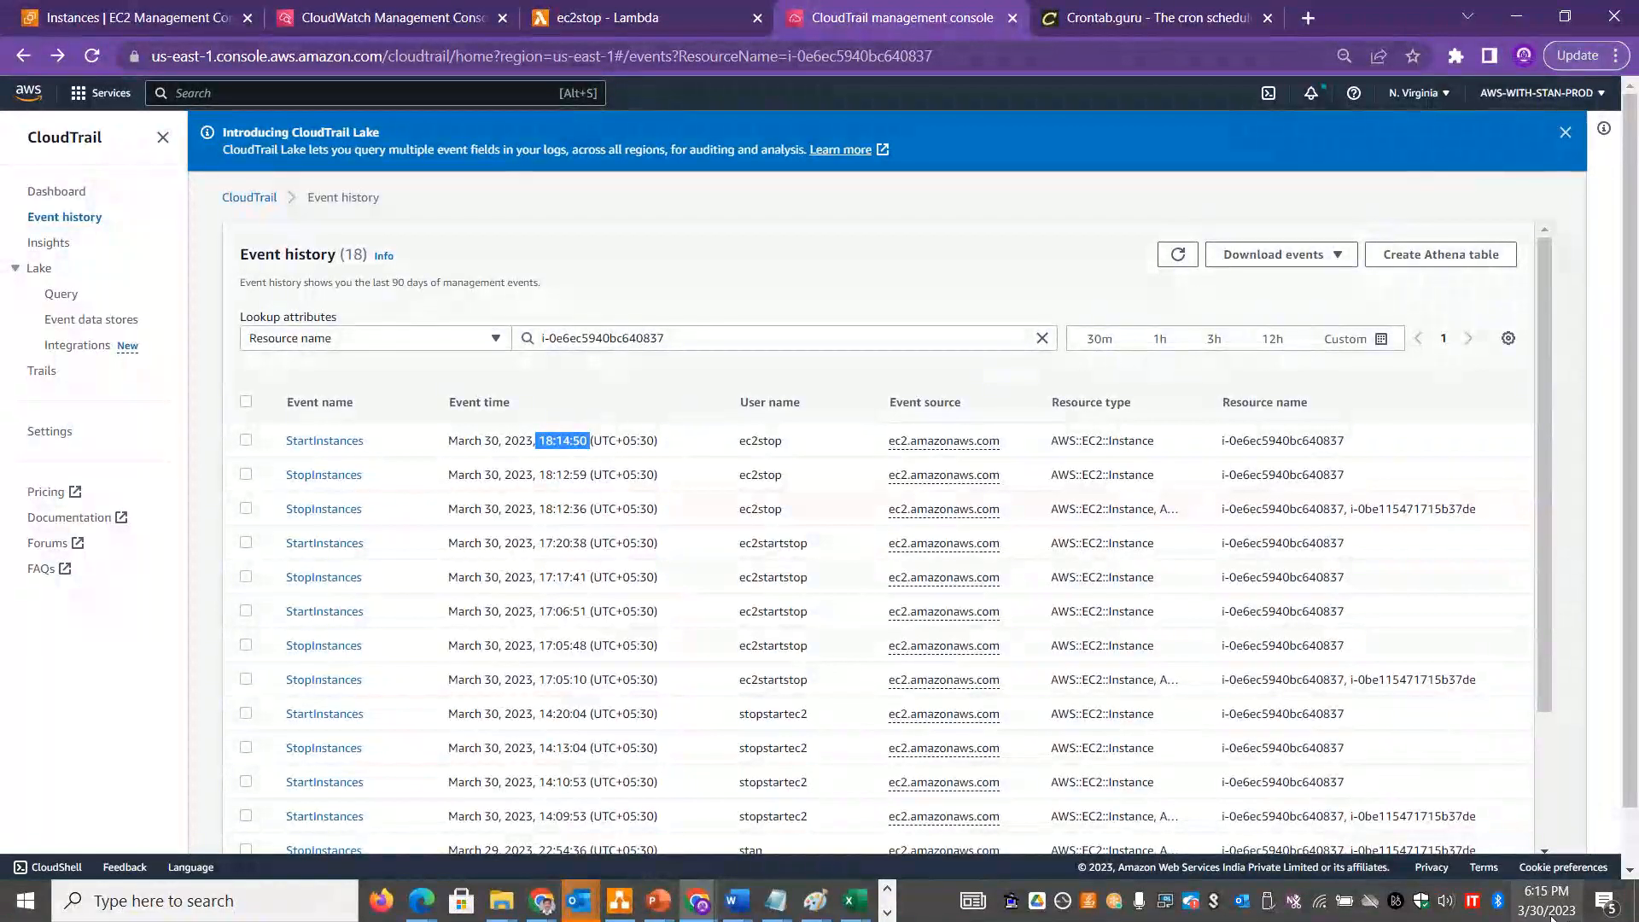
# Open the latest StartInstances event and examine its event record, including the response elements with current and previous instance state.
pyautogui.click(355, 441)
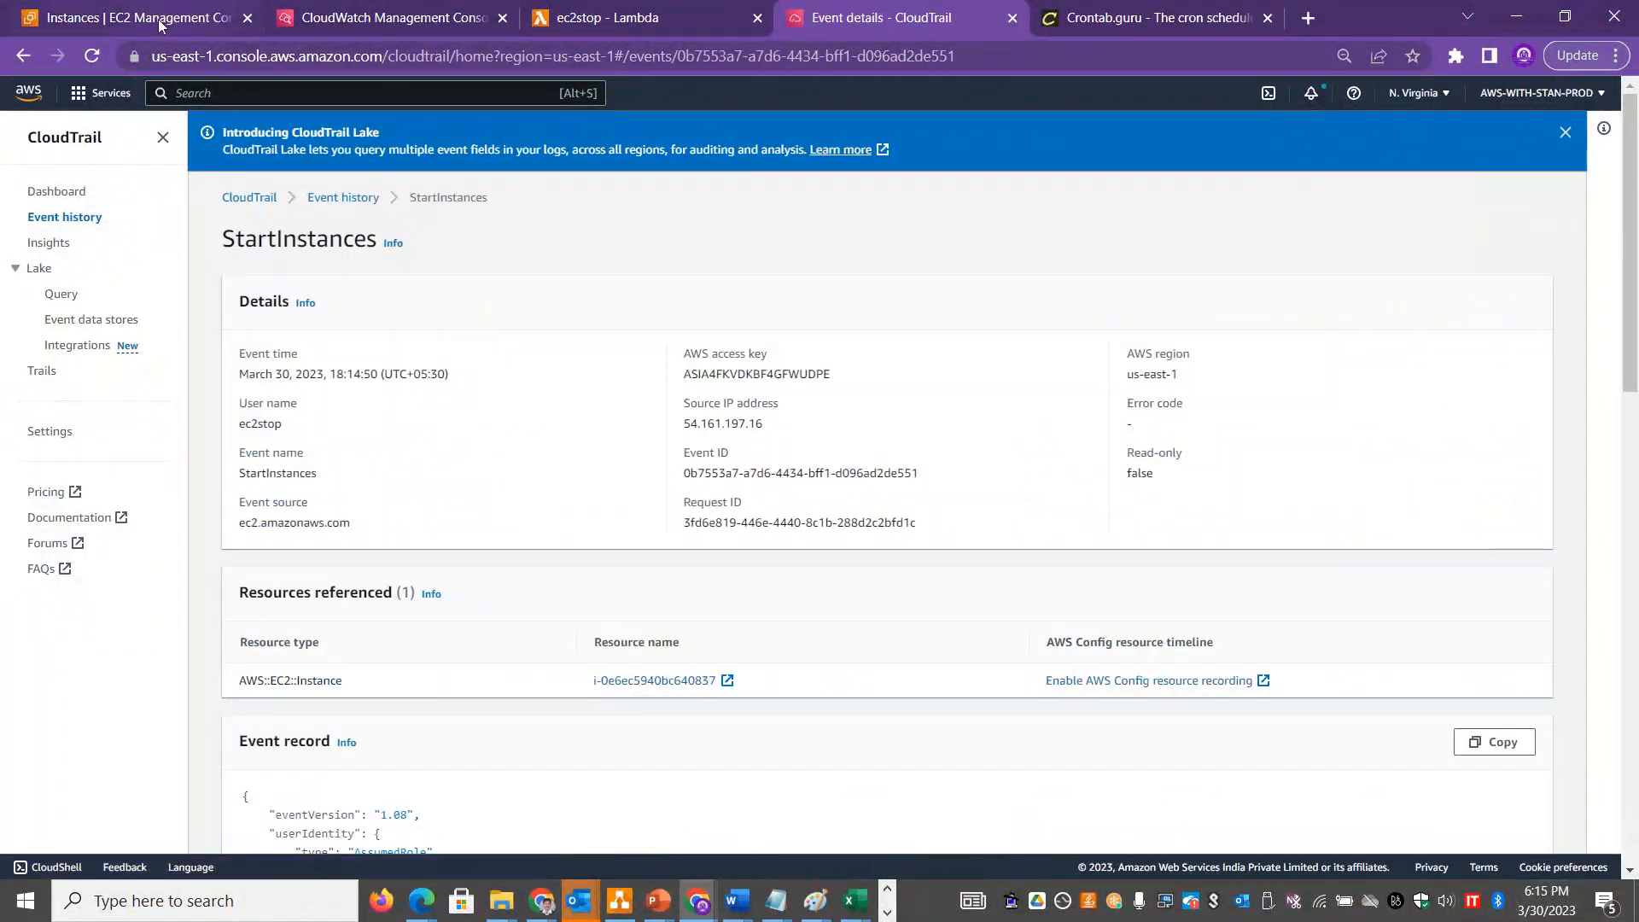
pyautogui.click(159, 24)
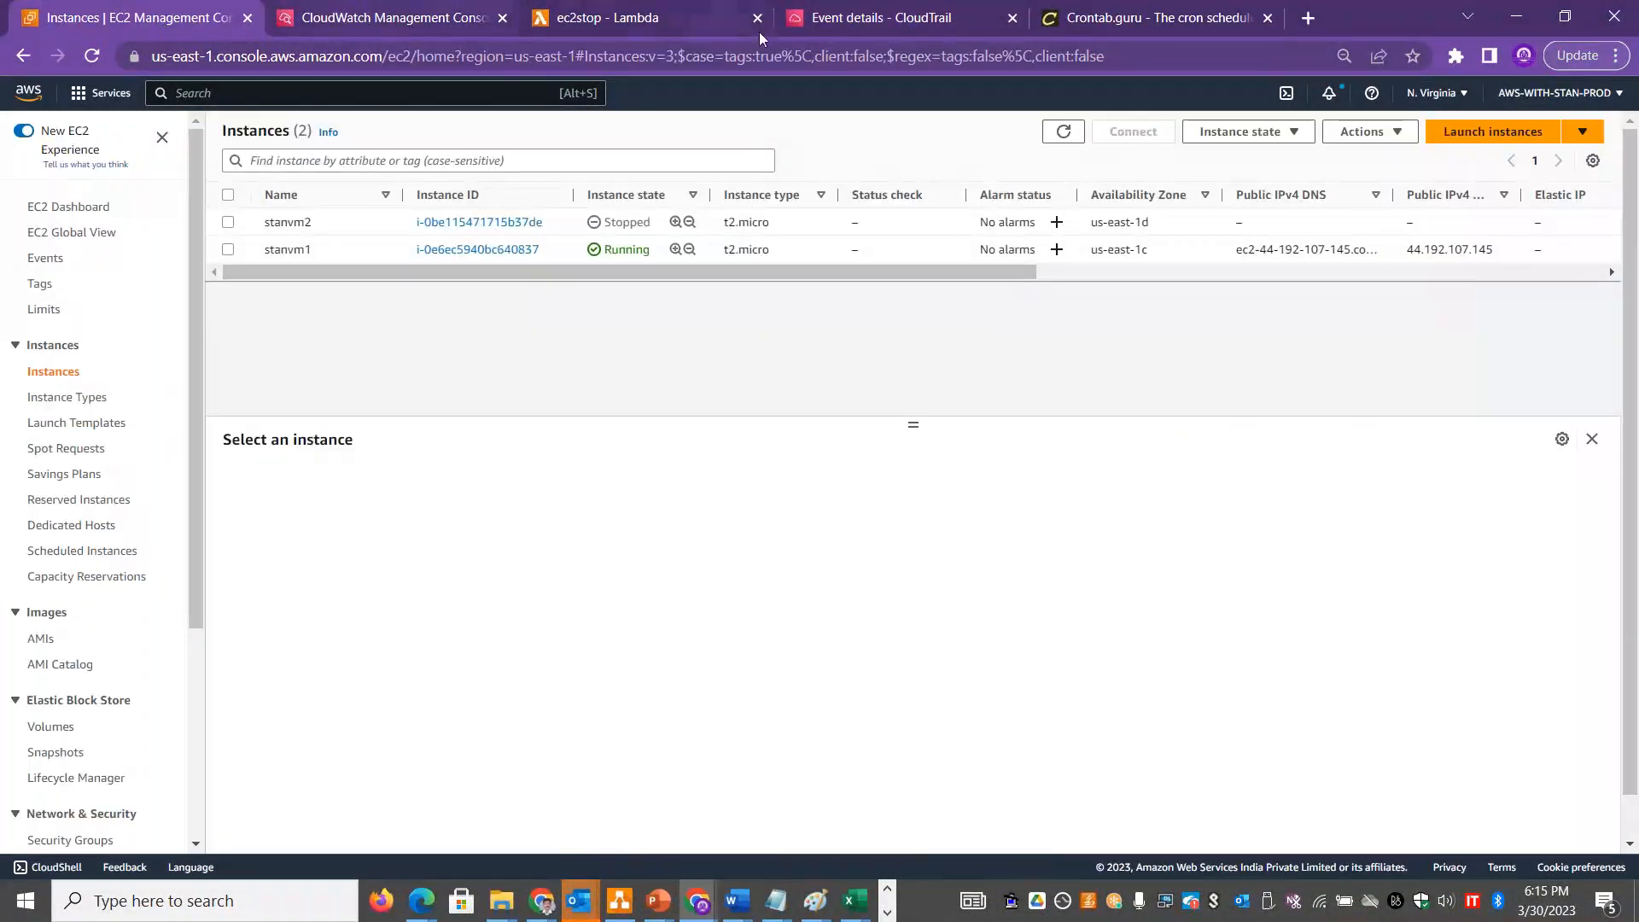
pyautogui.click(829, 24)
pyautogui.scroll(-1, 1634, 504)
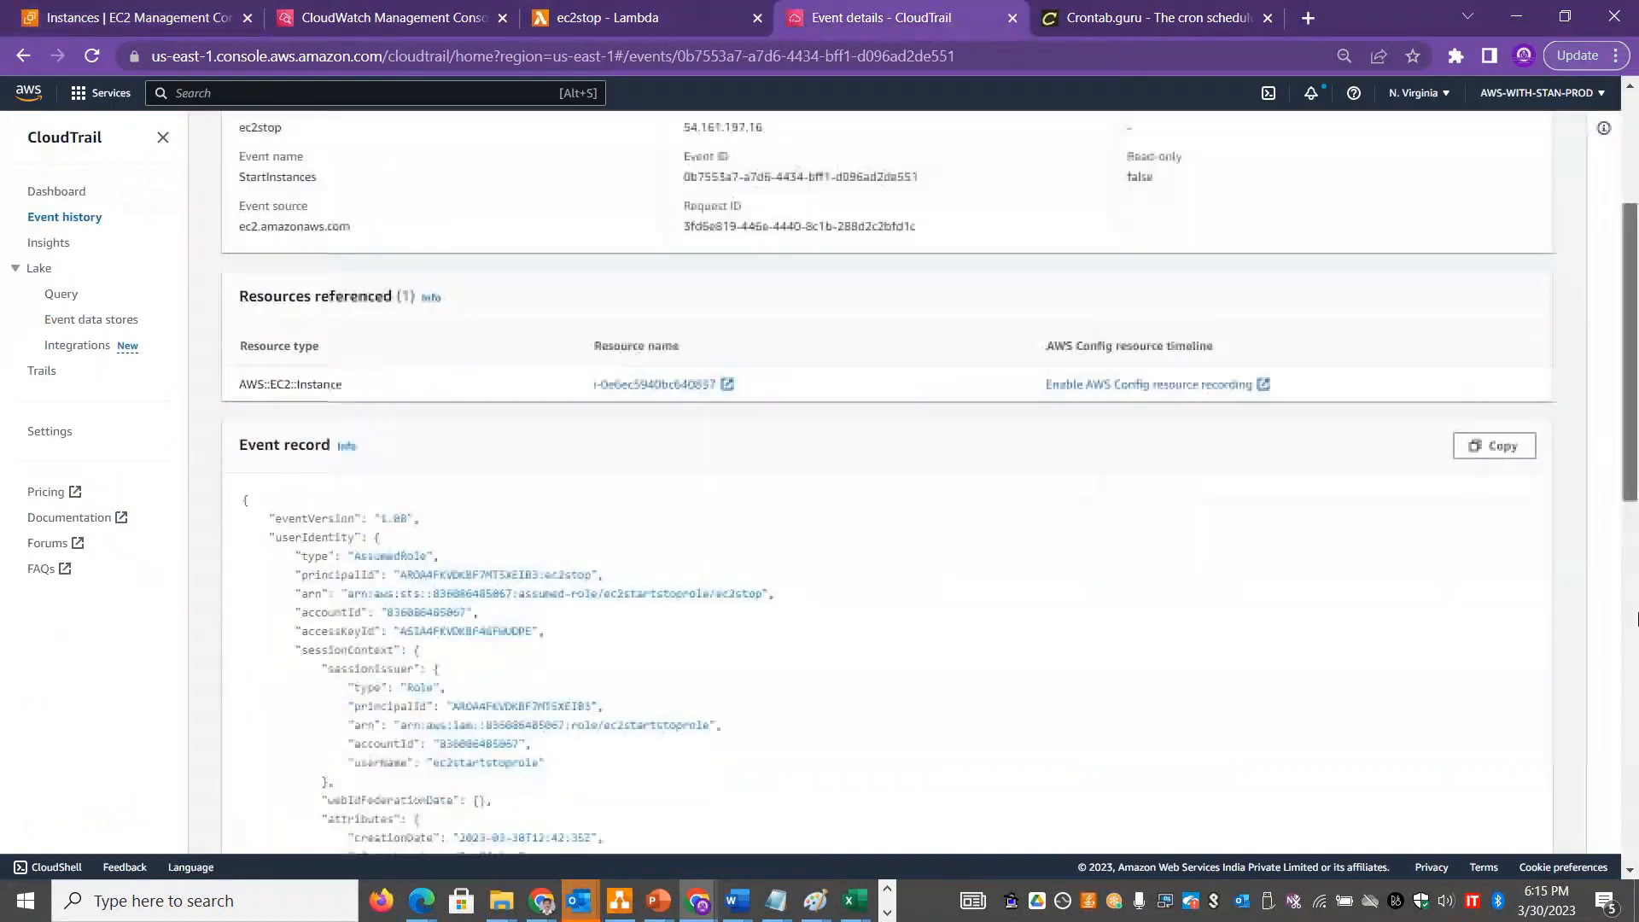
pyautogui.scroll(-10, 1634, 504)
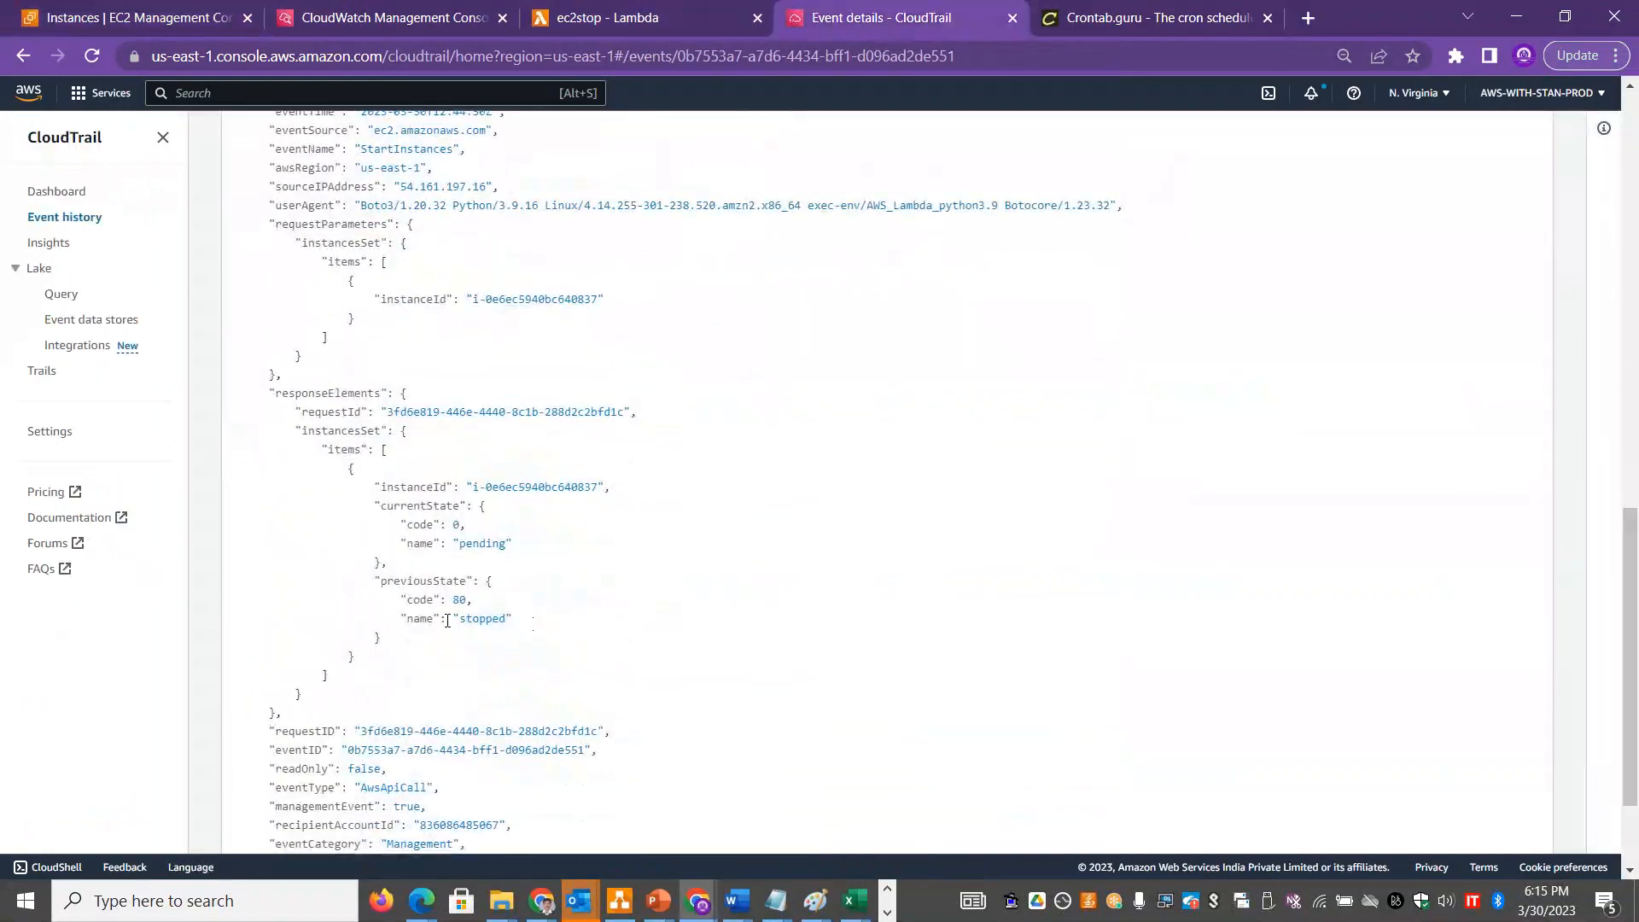
pyautogui.moveTo(512, 531); pyautogui.dragTo(282, 376)
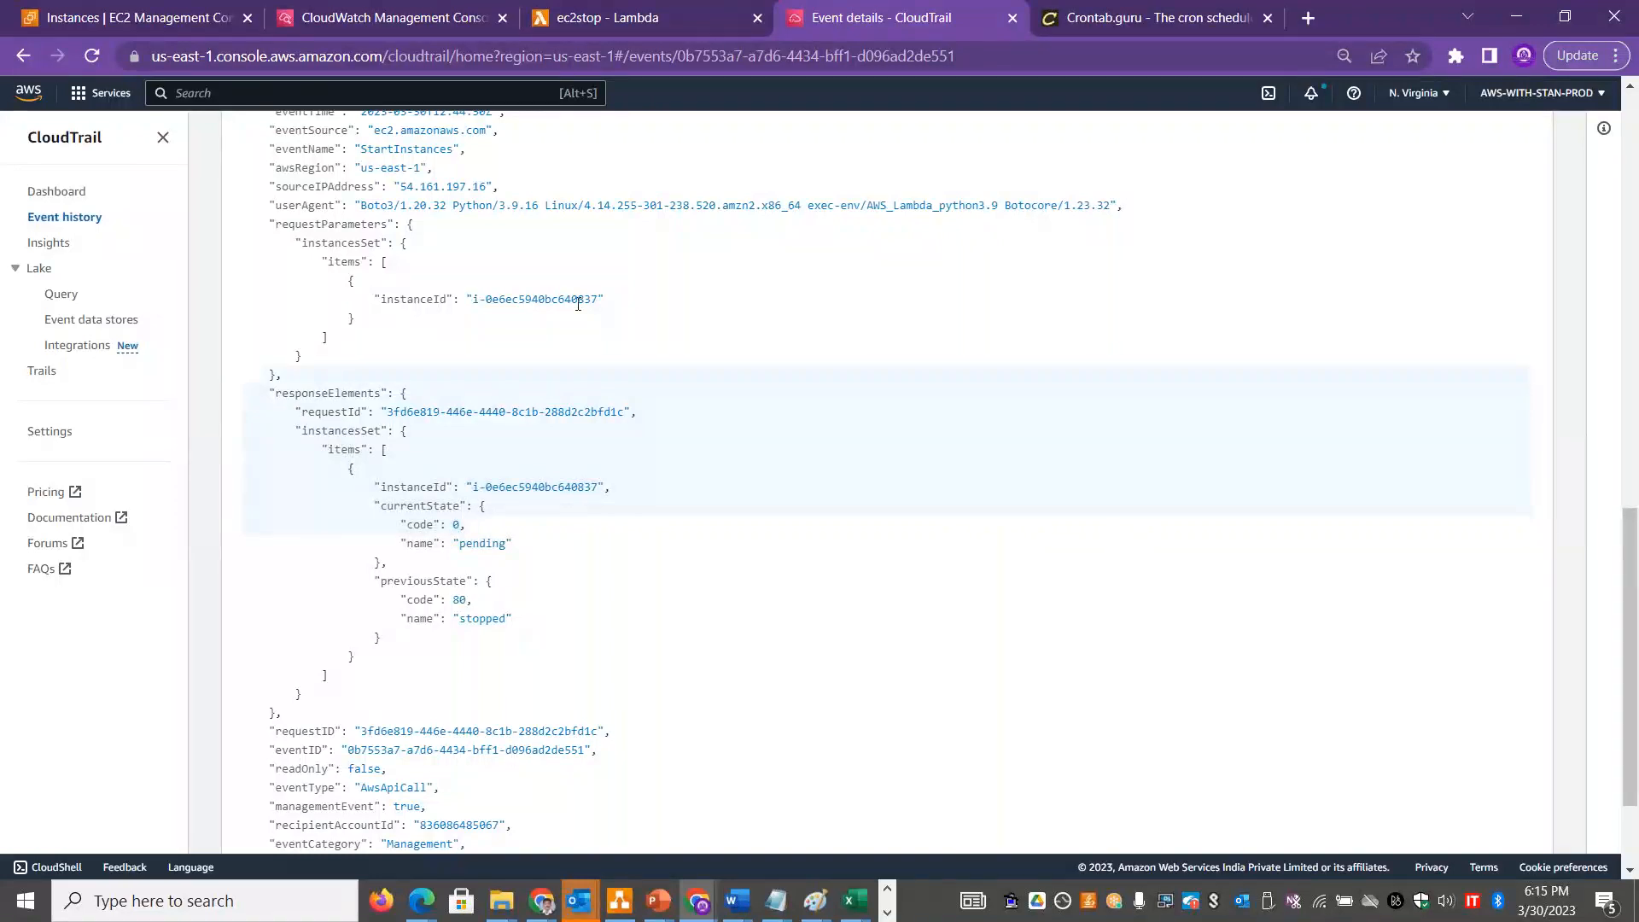
# Check stanvm1's instance state in the EC2 console, and view the ec2stop function overview in Lambda.
pyautogui.click(127, 16)
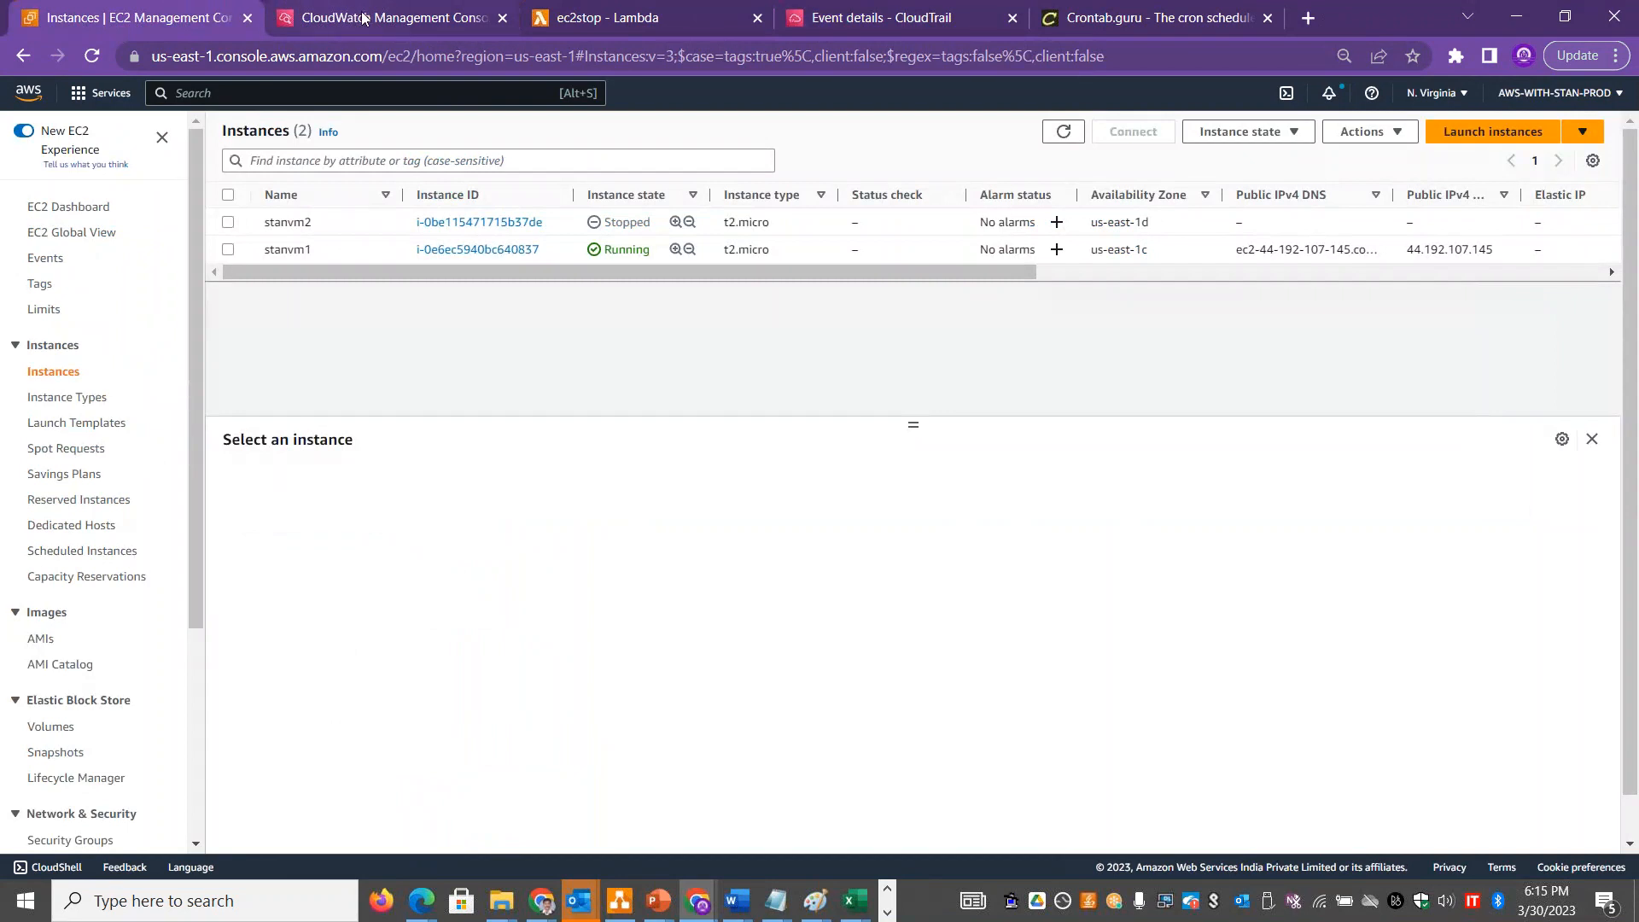
pyautogui.moveTo(650, 250); pyautogui.dragTo(600, 240)
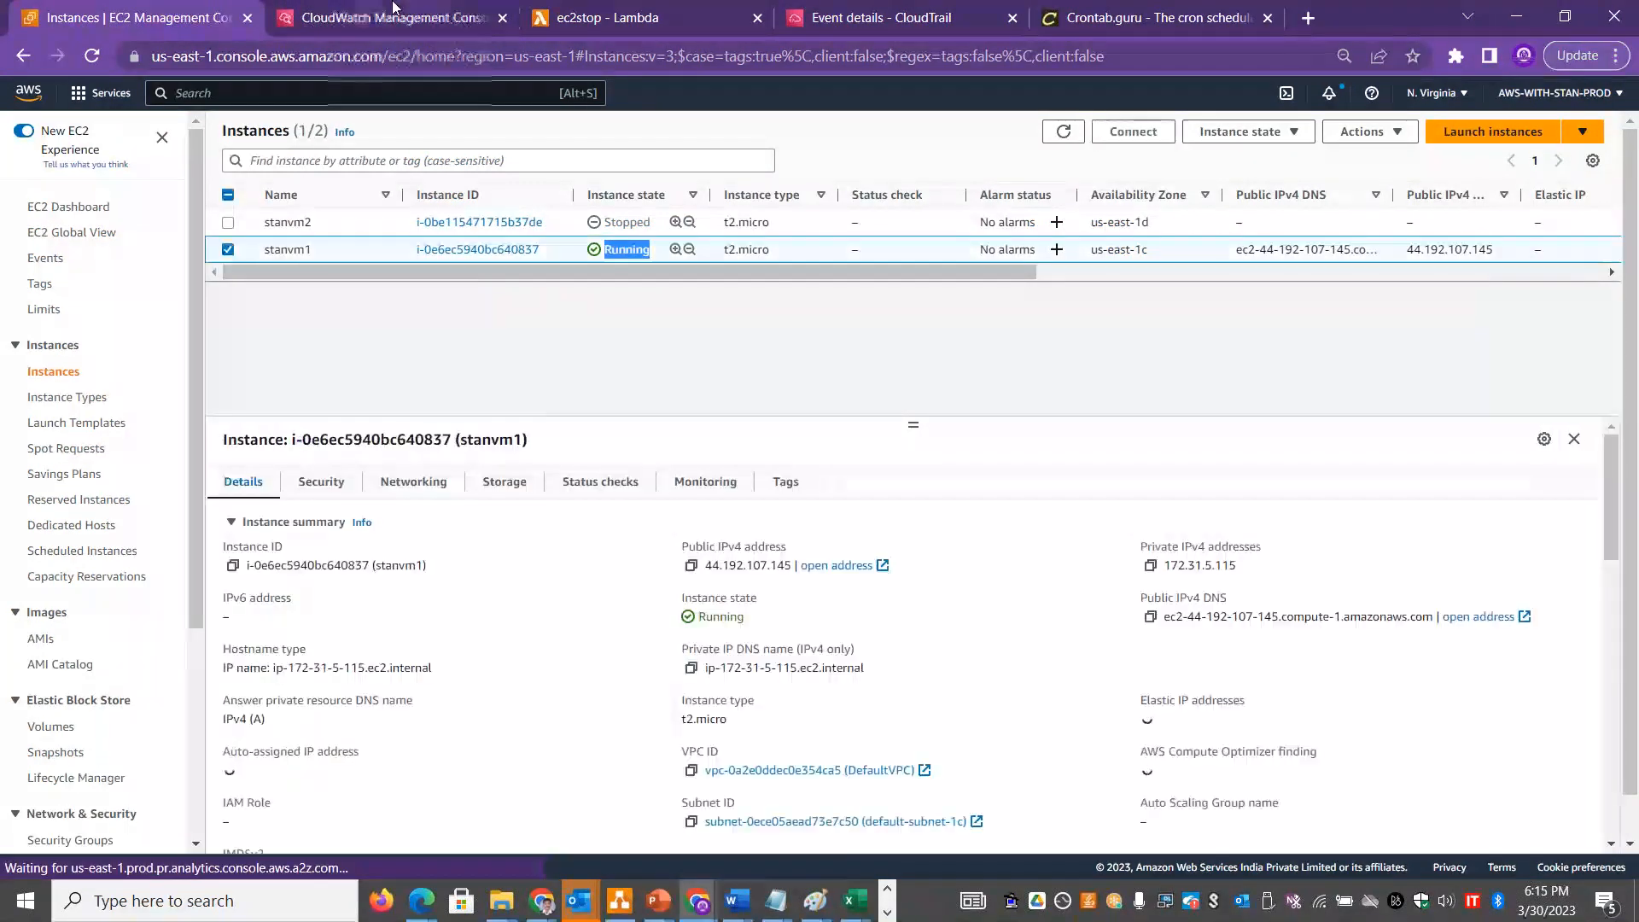
pyautogui.click(451, 14)
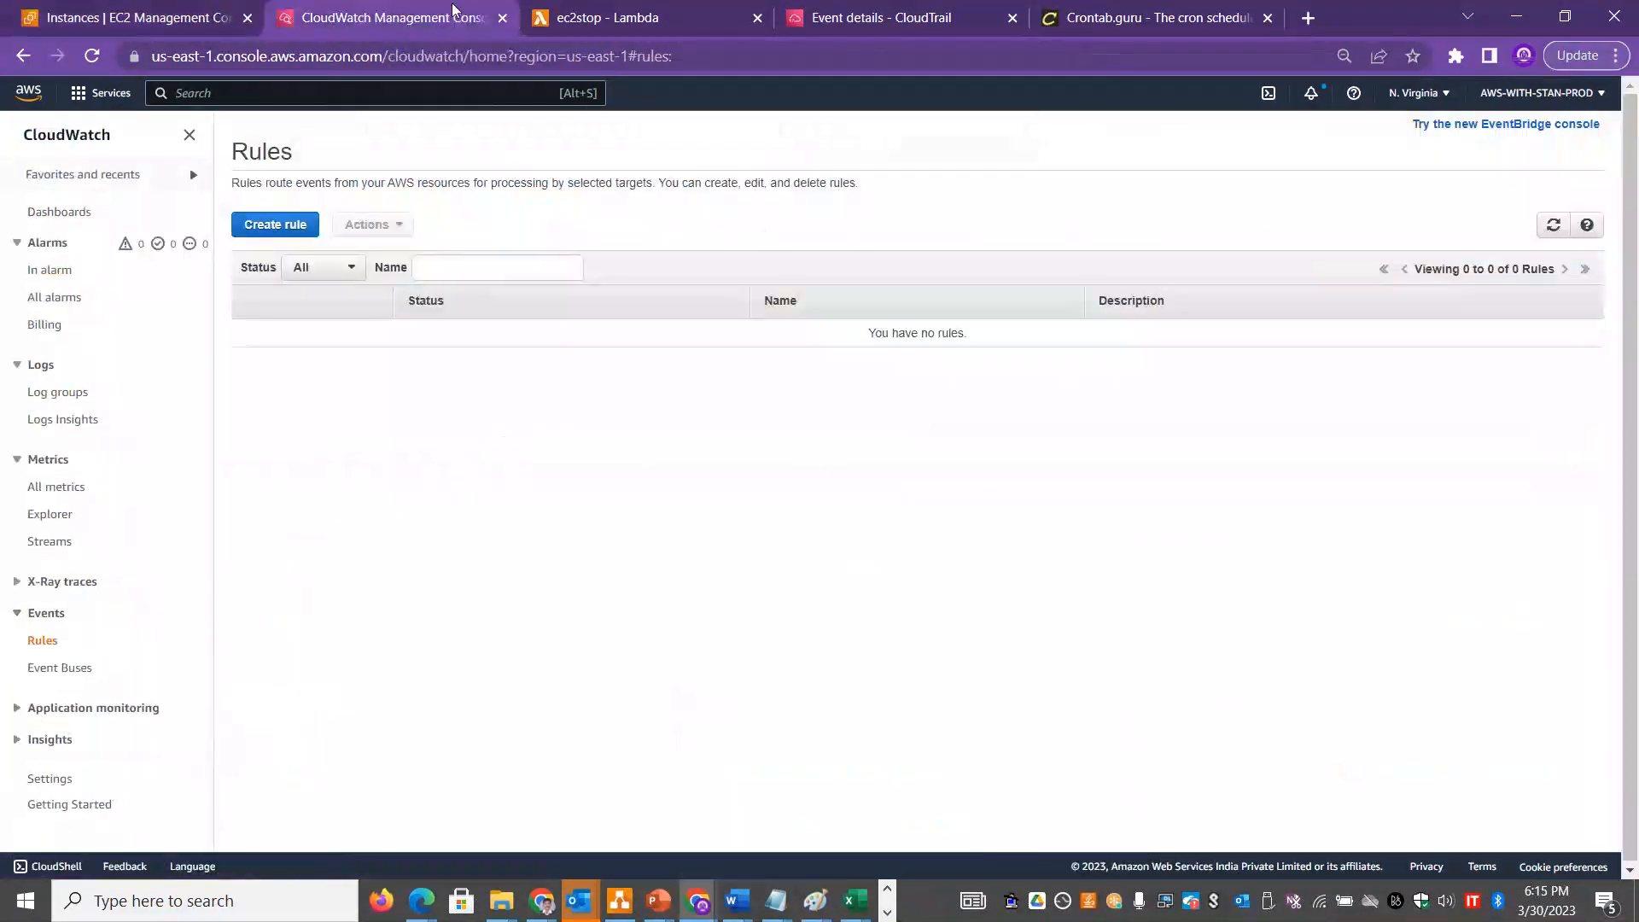
pyautogui.click(614, 15)
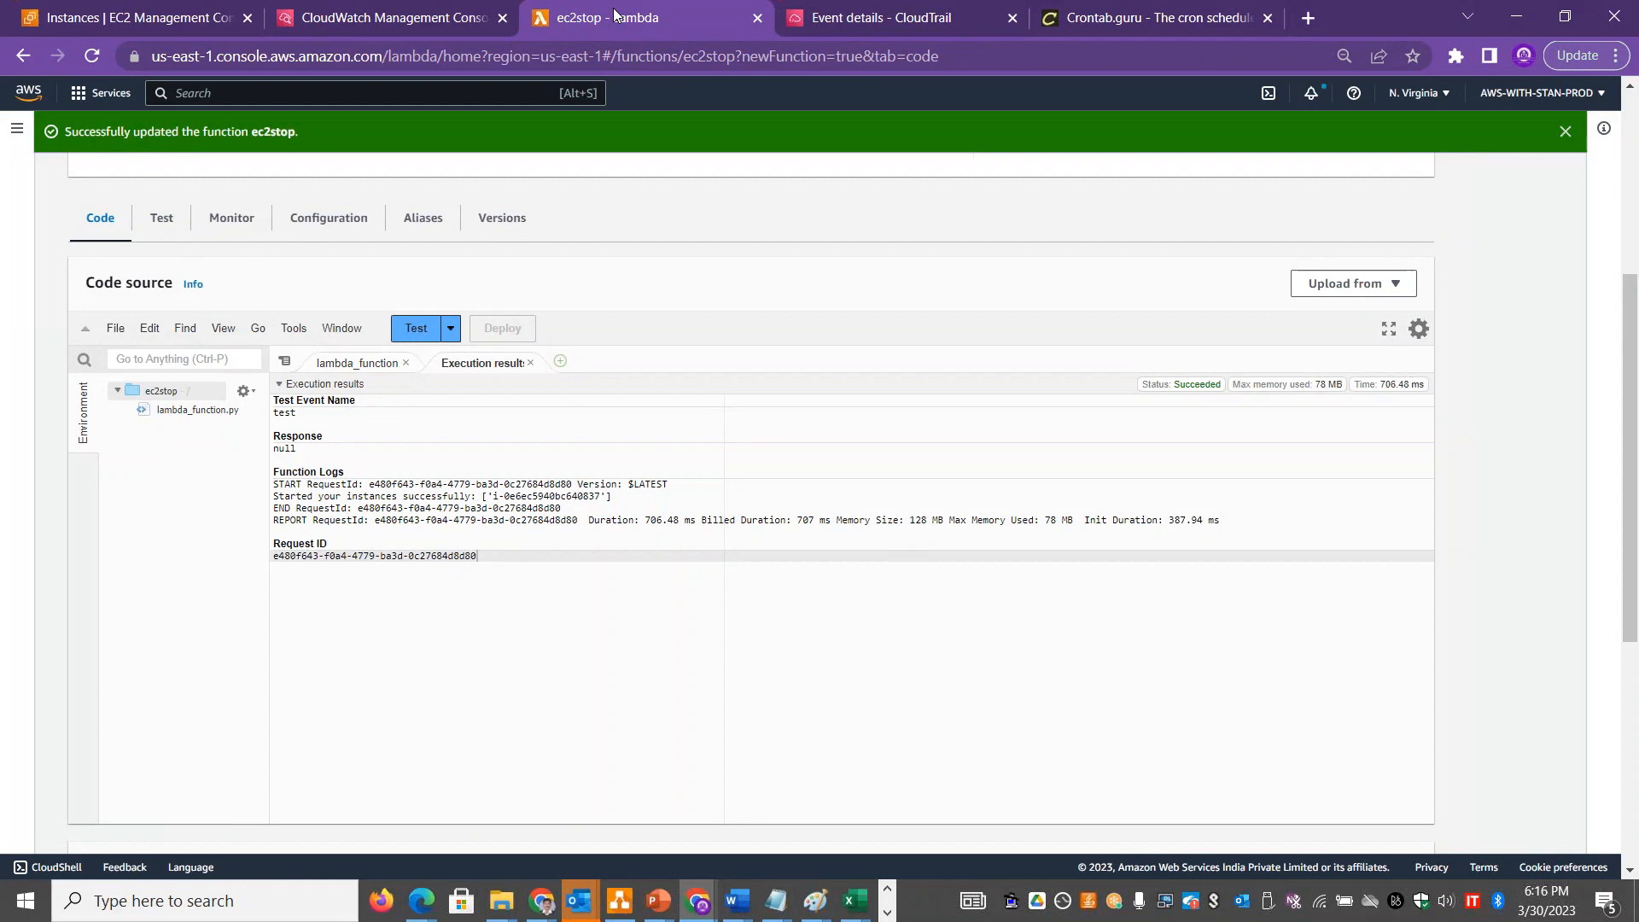
pyautogui.moveTo(1630, 340); pyautogui.dragTo(1630, 154)
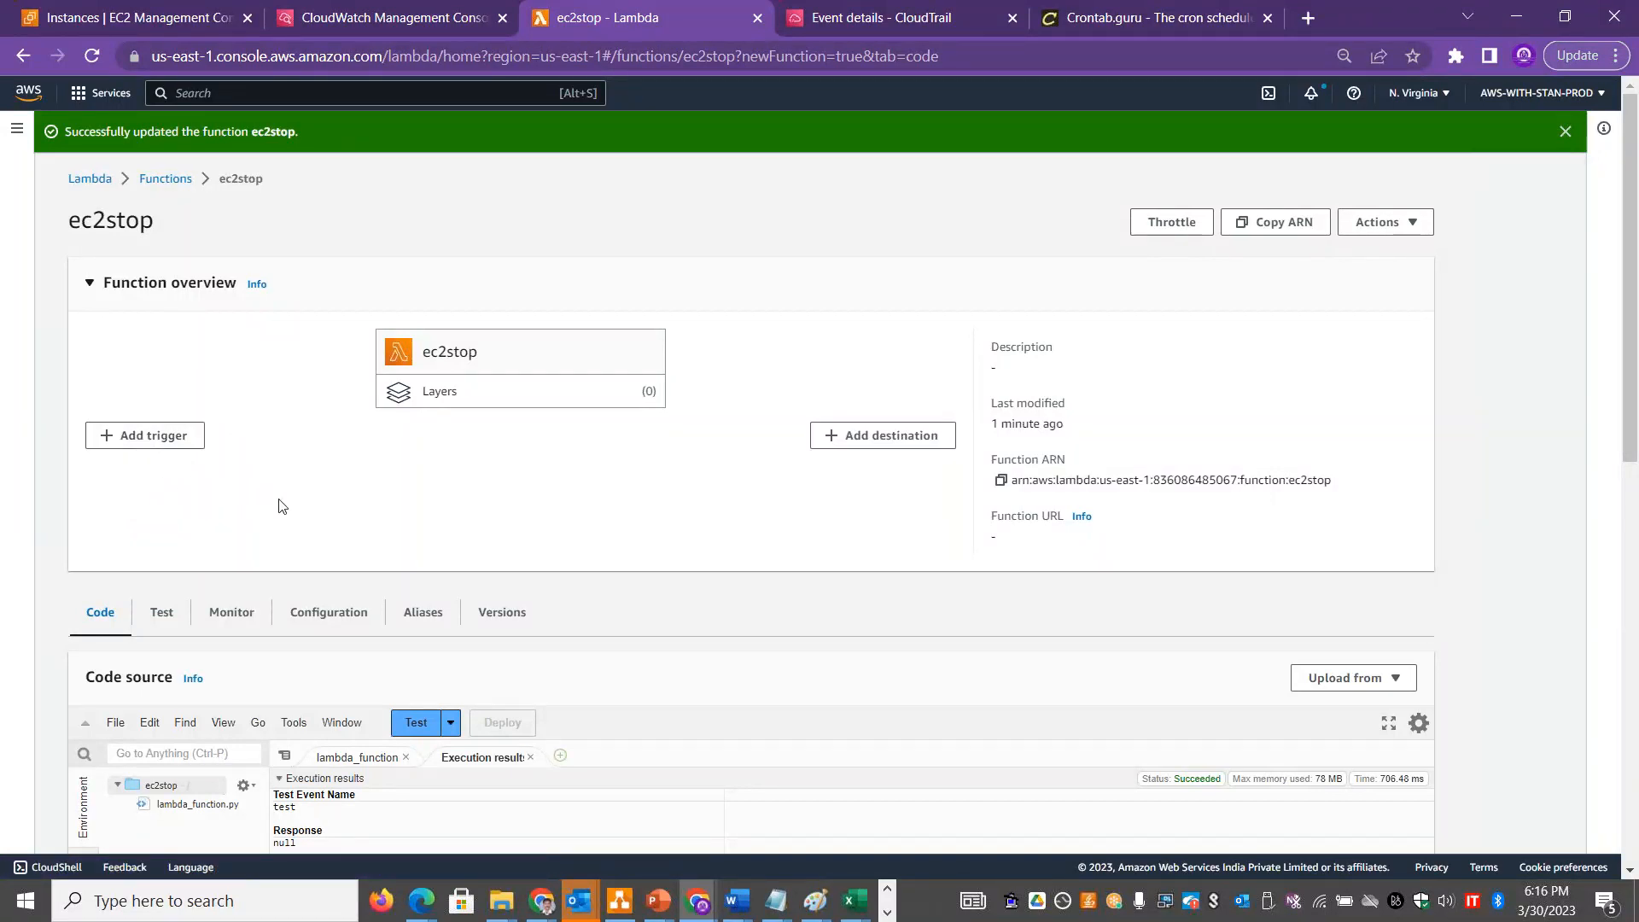
# Start a new CloudWatch Events rule with a schedule defined by a cron expression as its event source.
pyautogui.click(410, 23)
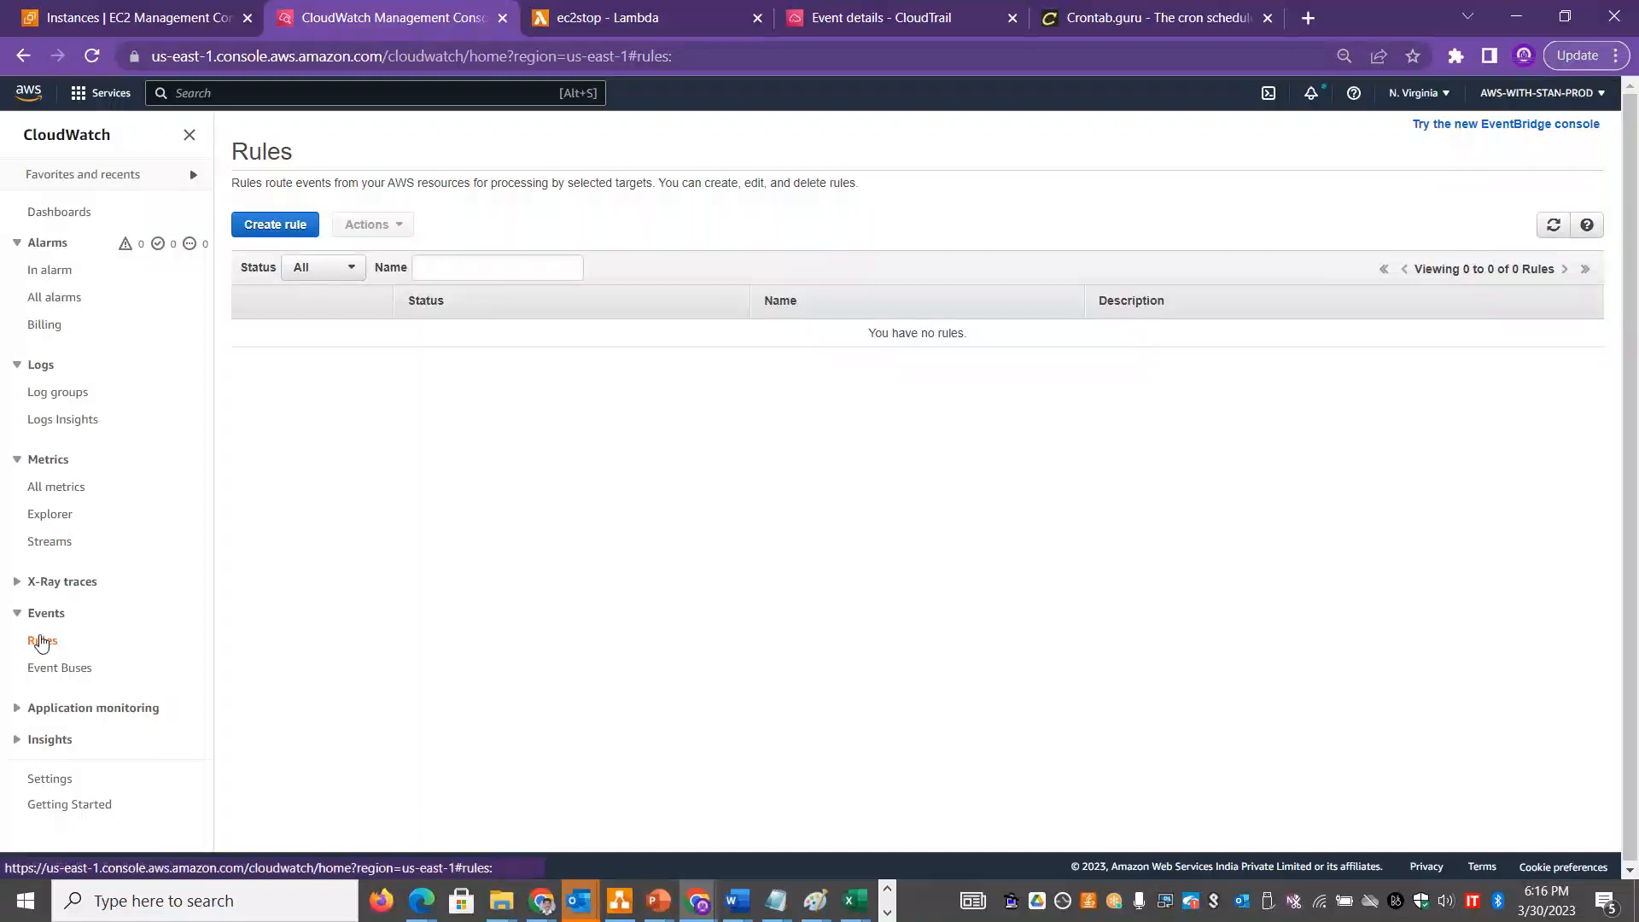
pyautogui.click(299, 220)
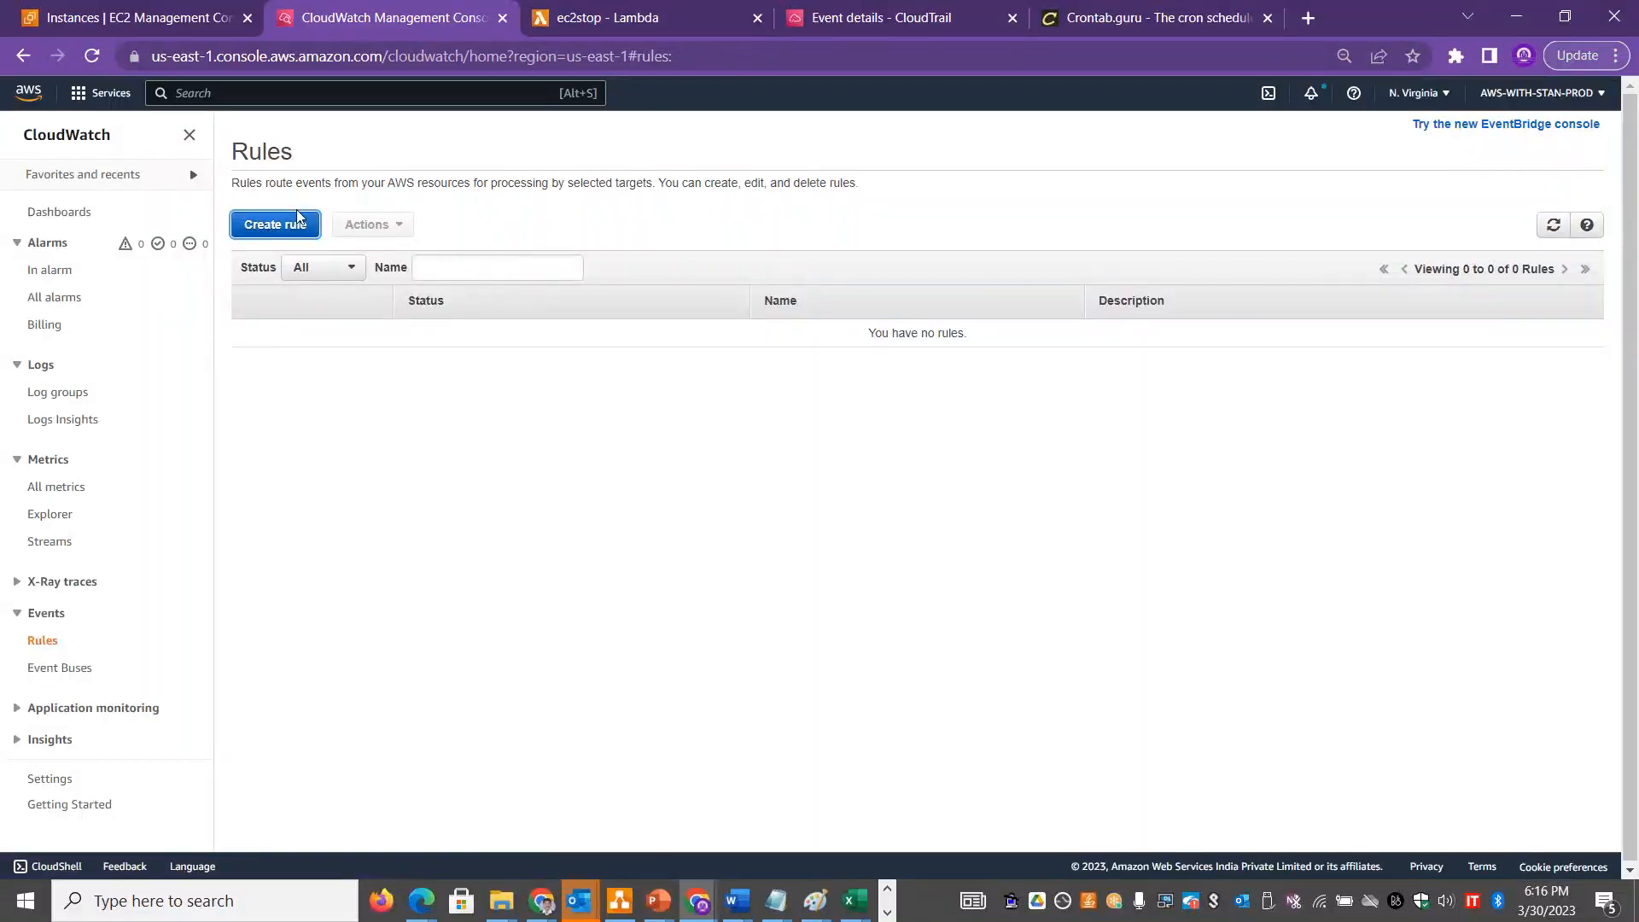
pyautogui.click(267, 224)
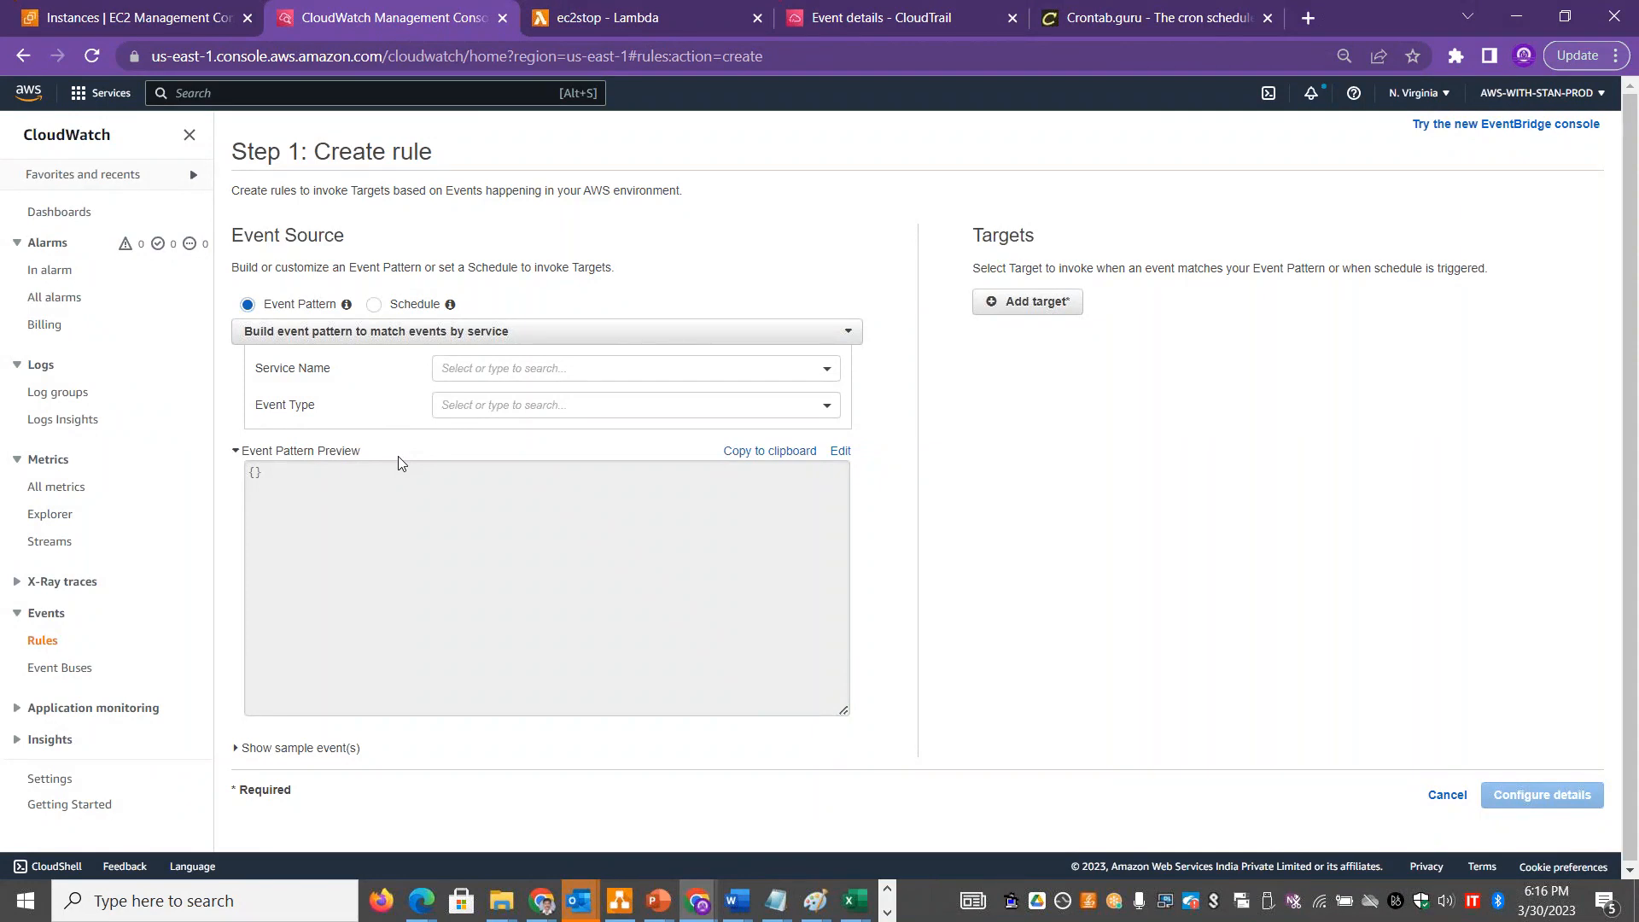
pyautogui.click(376, 306)
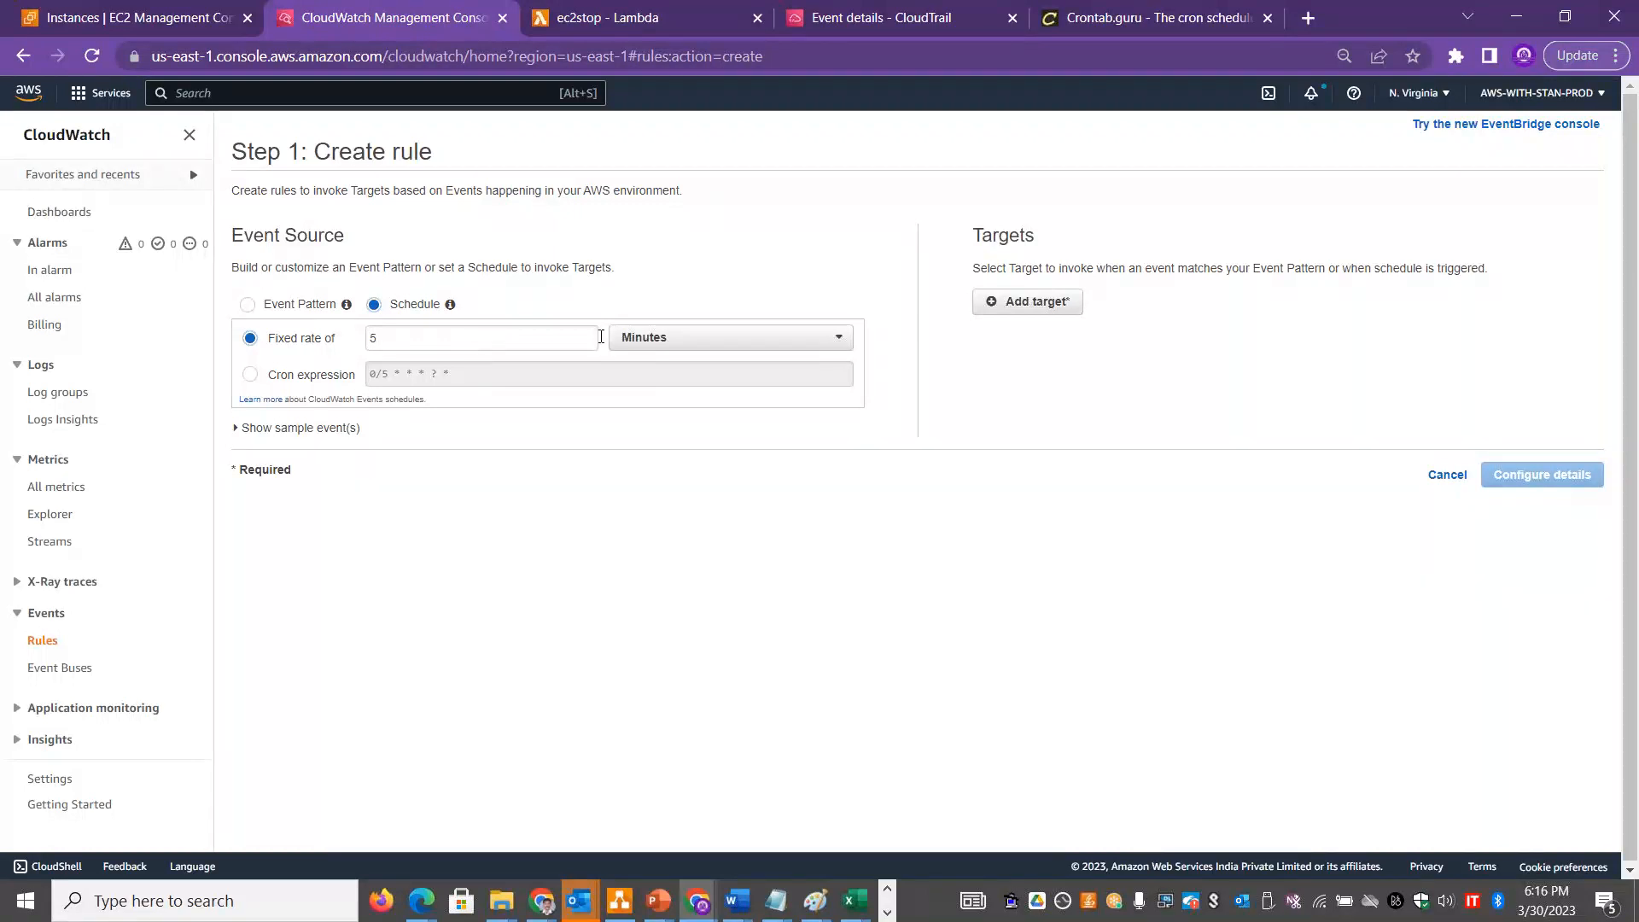
pyautogui.click(314, 380)
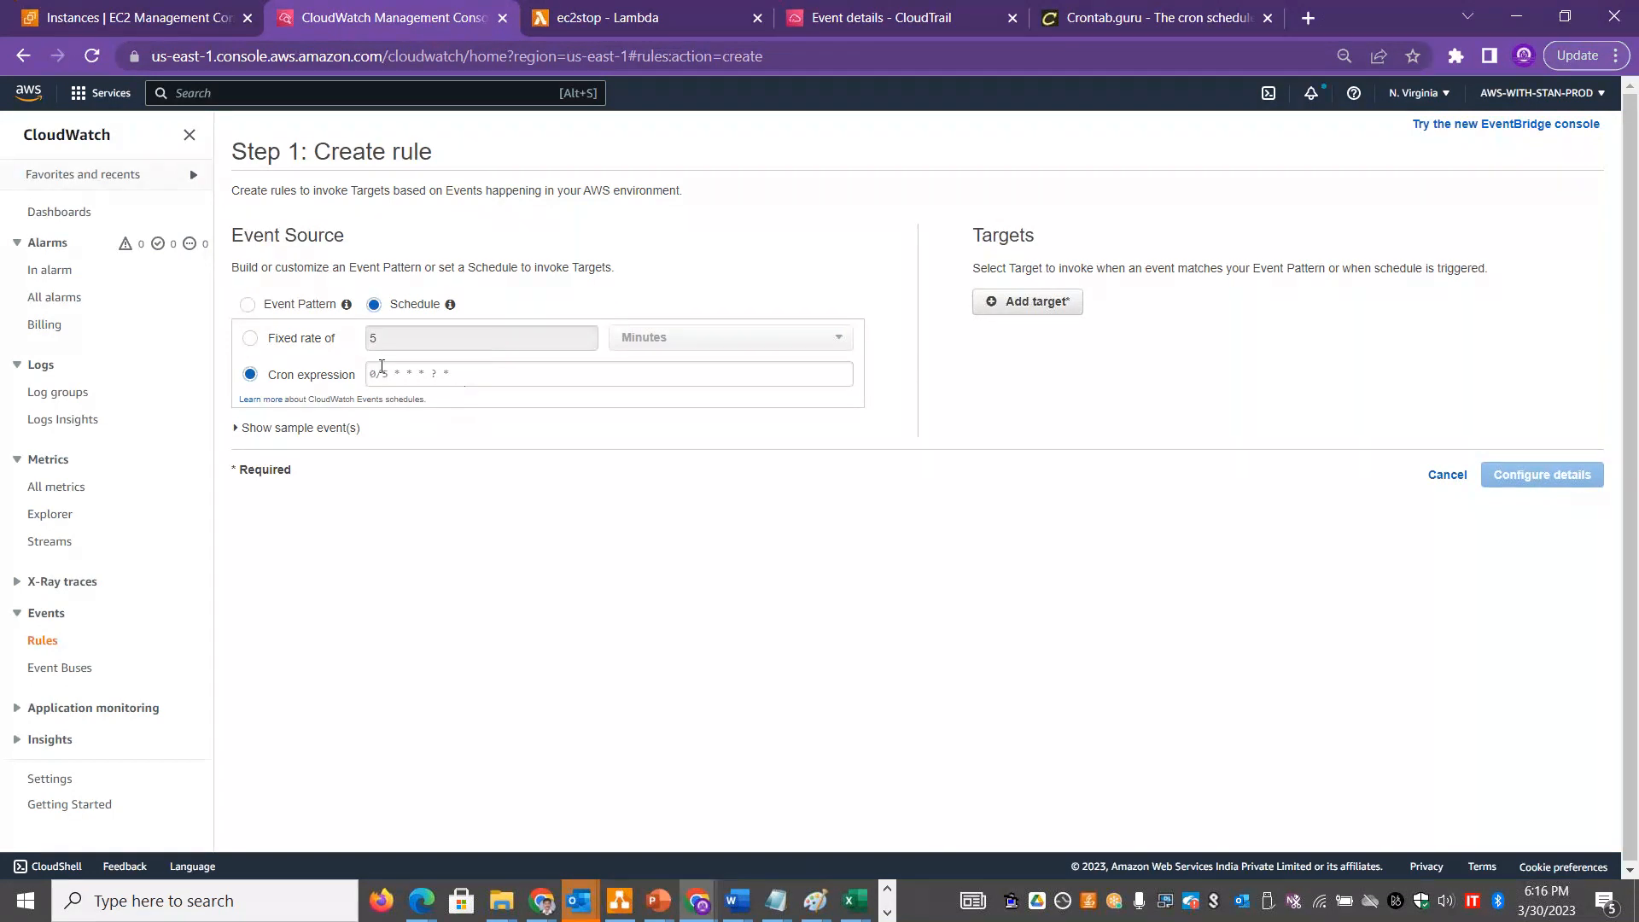
pyautogui.click(475, 376)
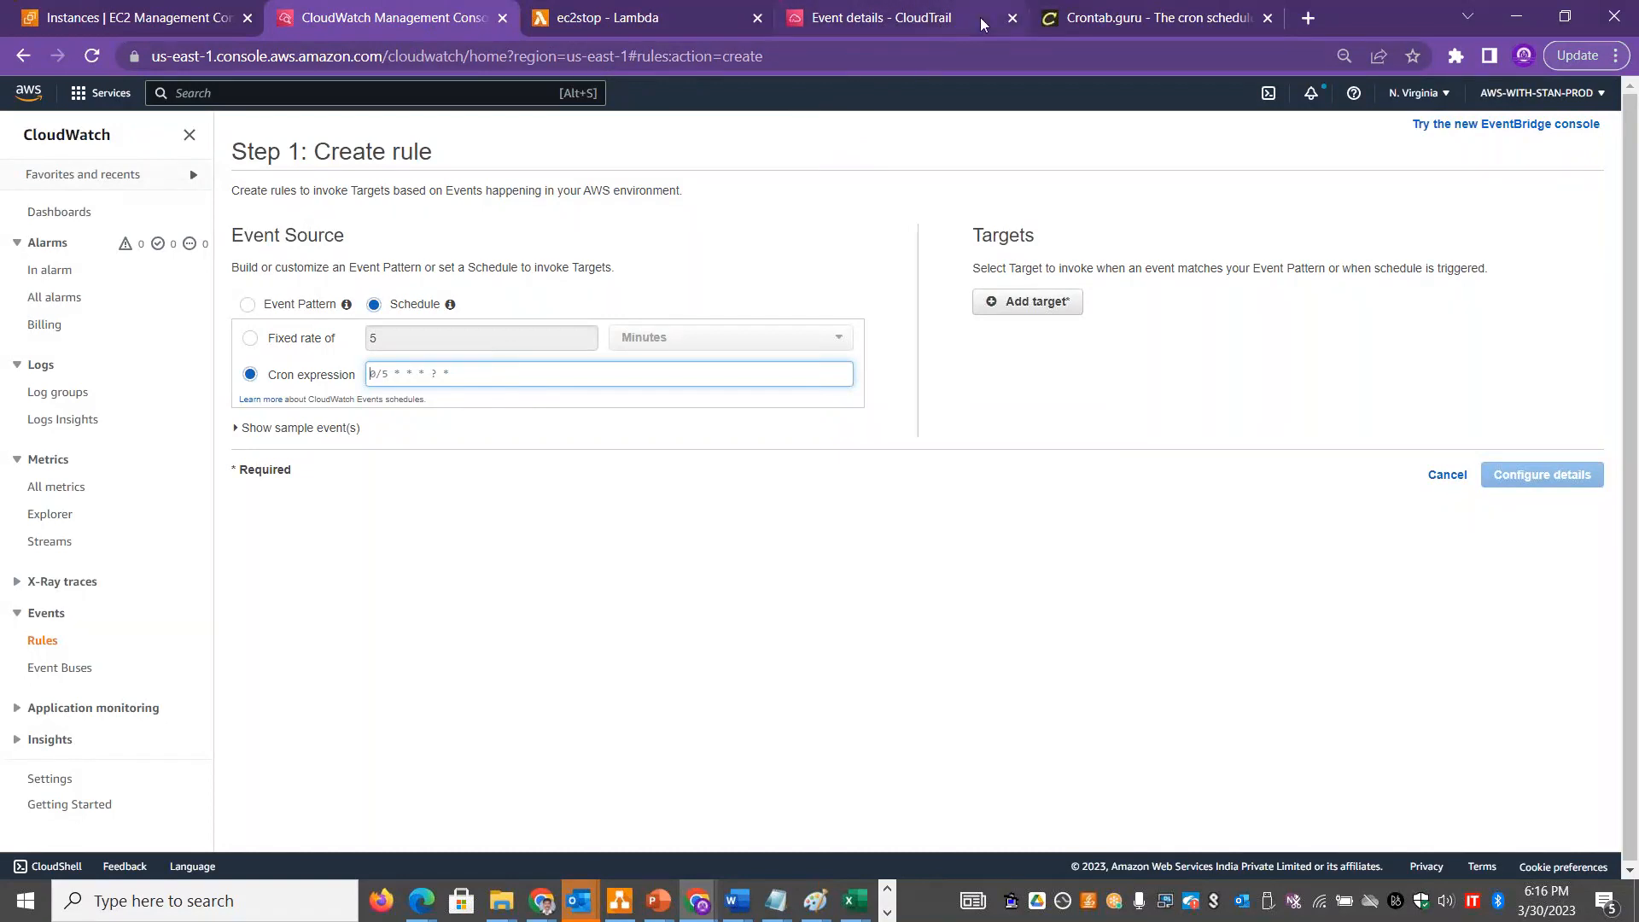
# Switch to crontab guru and set the expression's hour to 18 and its minute to 20.
pyautogui.click(1109, 18)
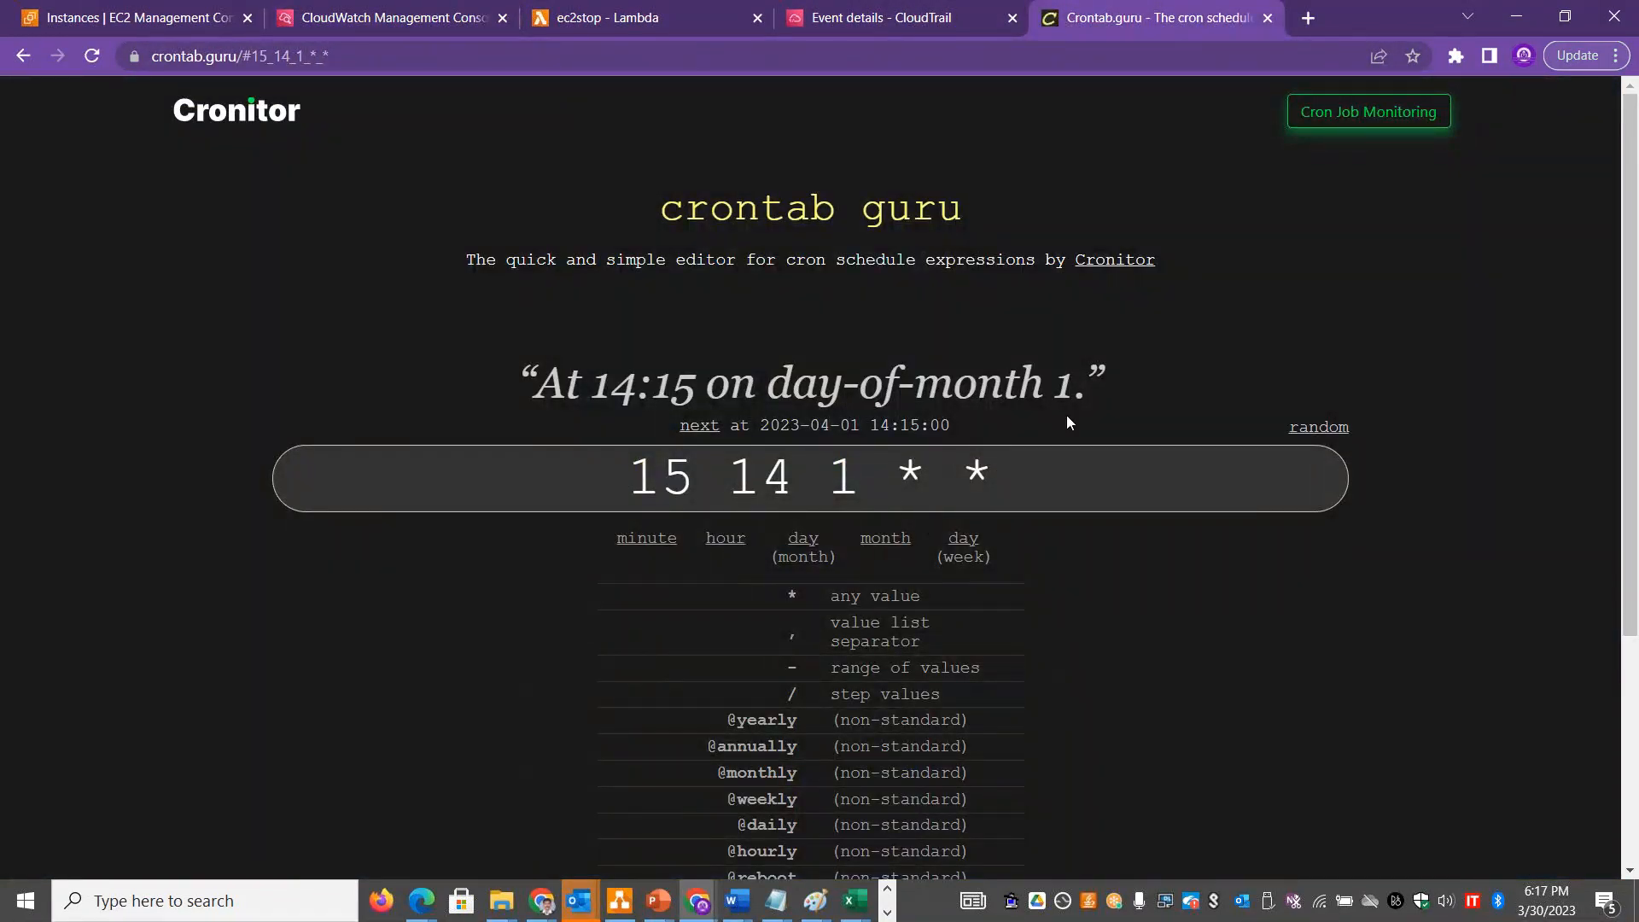
pyautogui.moveTo(1121, 395); pyautogui.dragTo(517, 390)
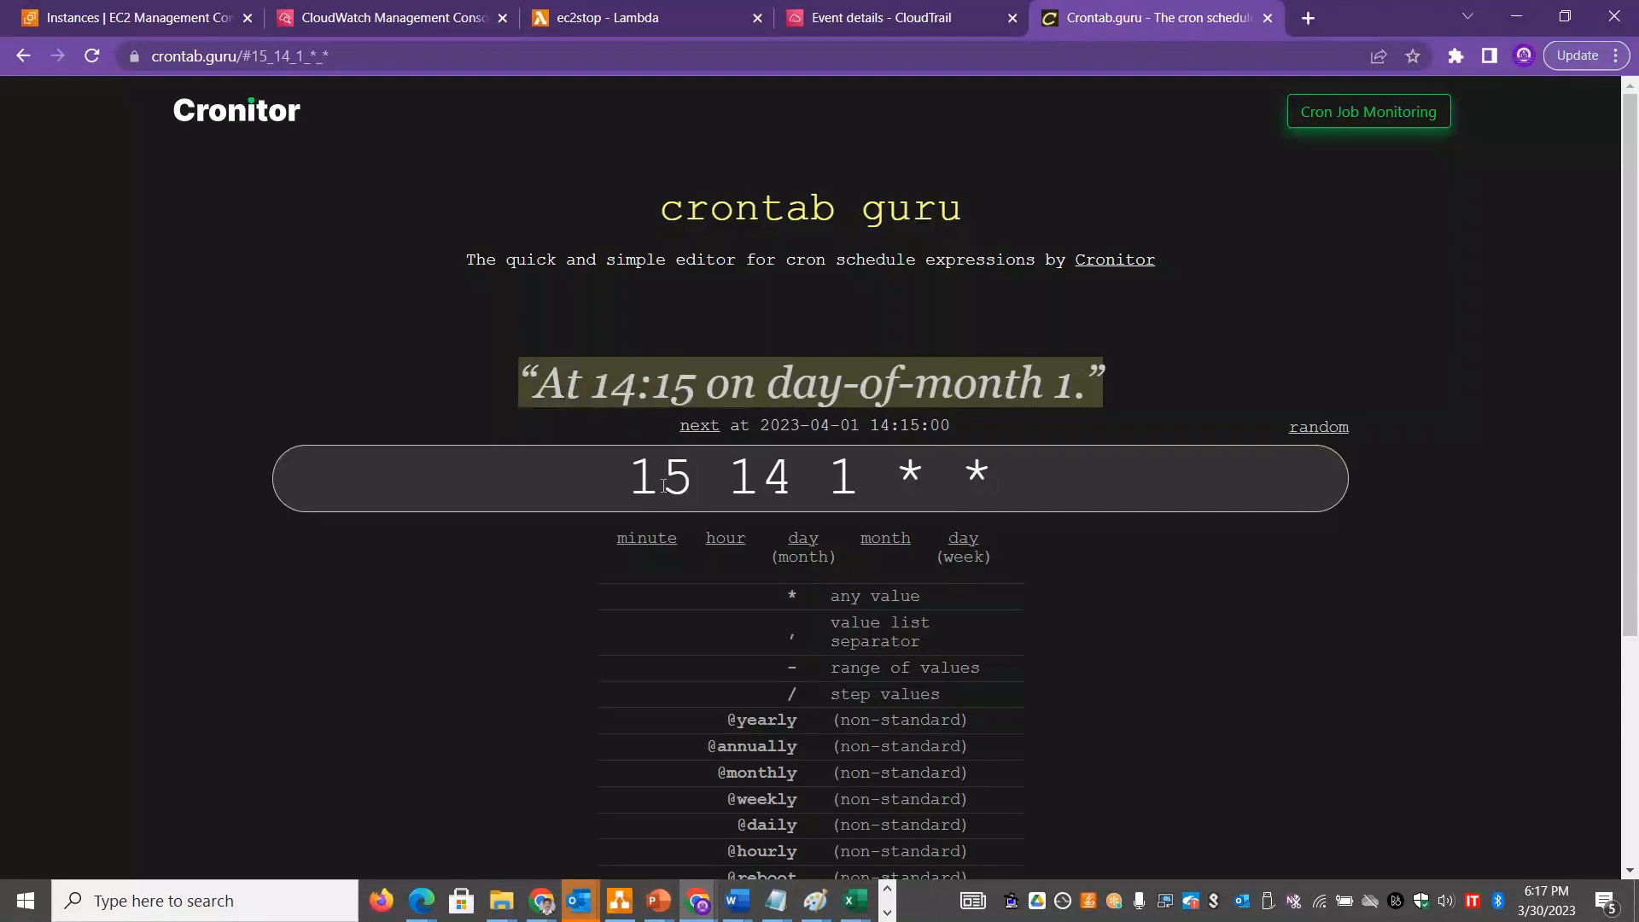
pyautogui.moveTo(1548, 910)
pyautogui.moveTo(788, 467); pyautogui.dragTo(739, 467)
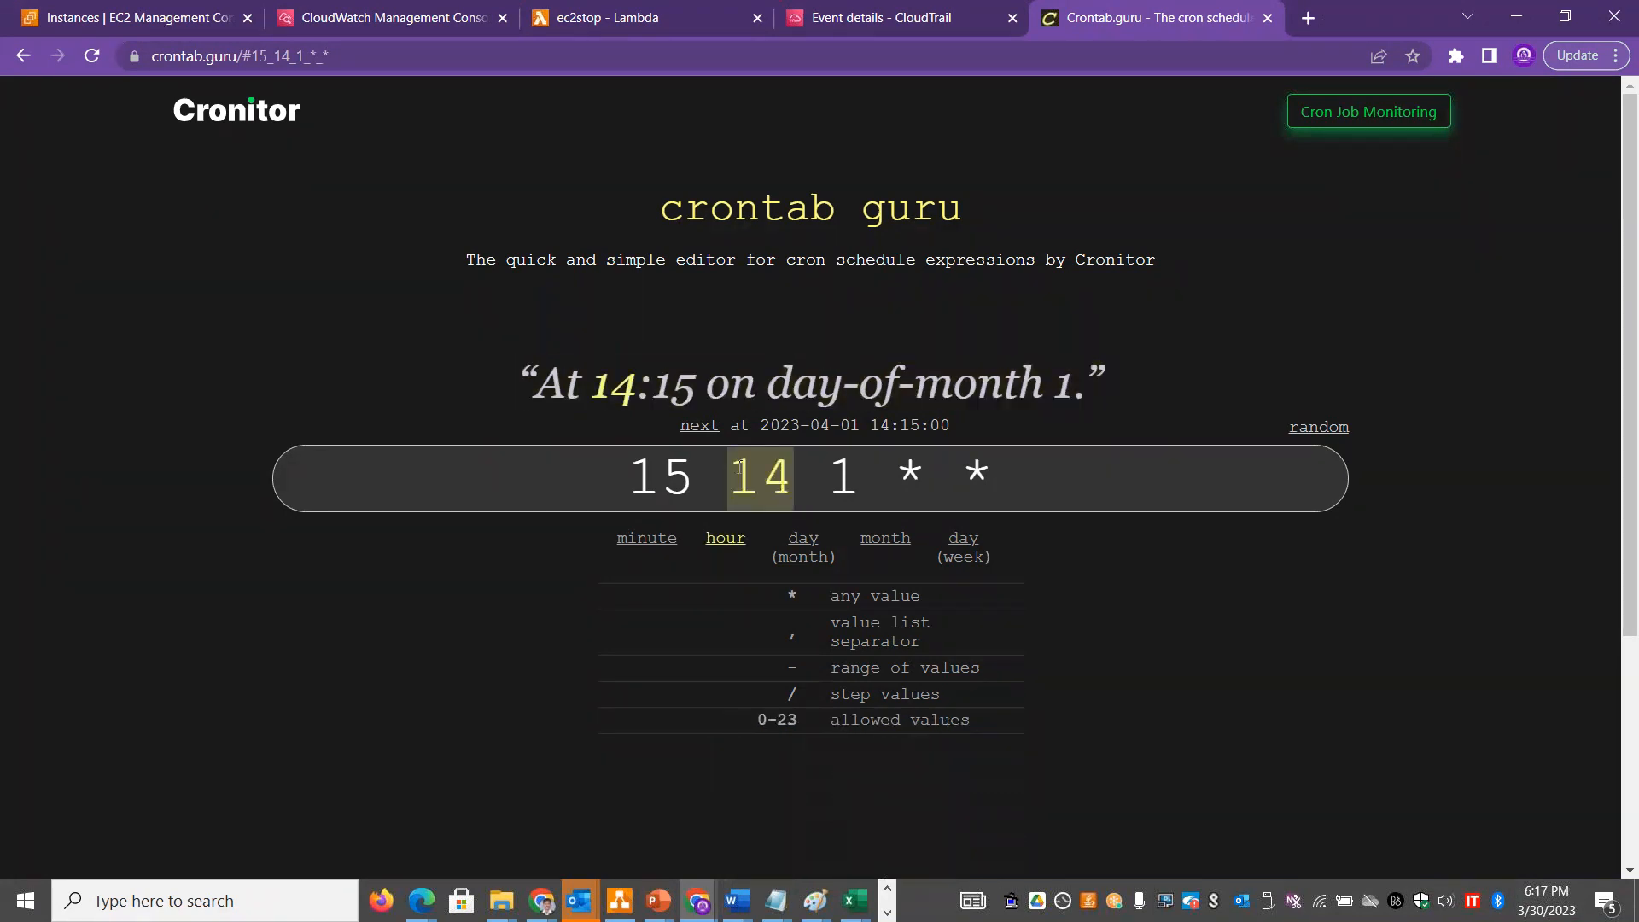
pyautogui.write('18')
pyautogui.moveTo(694, 468); pyautogui.dragTo(631, 467)
pyautogui.write('20')
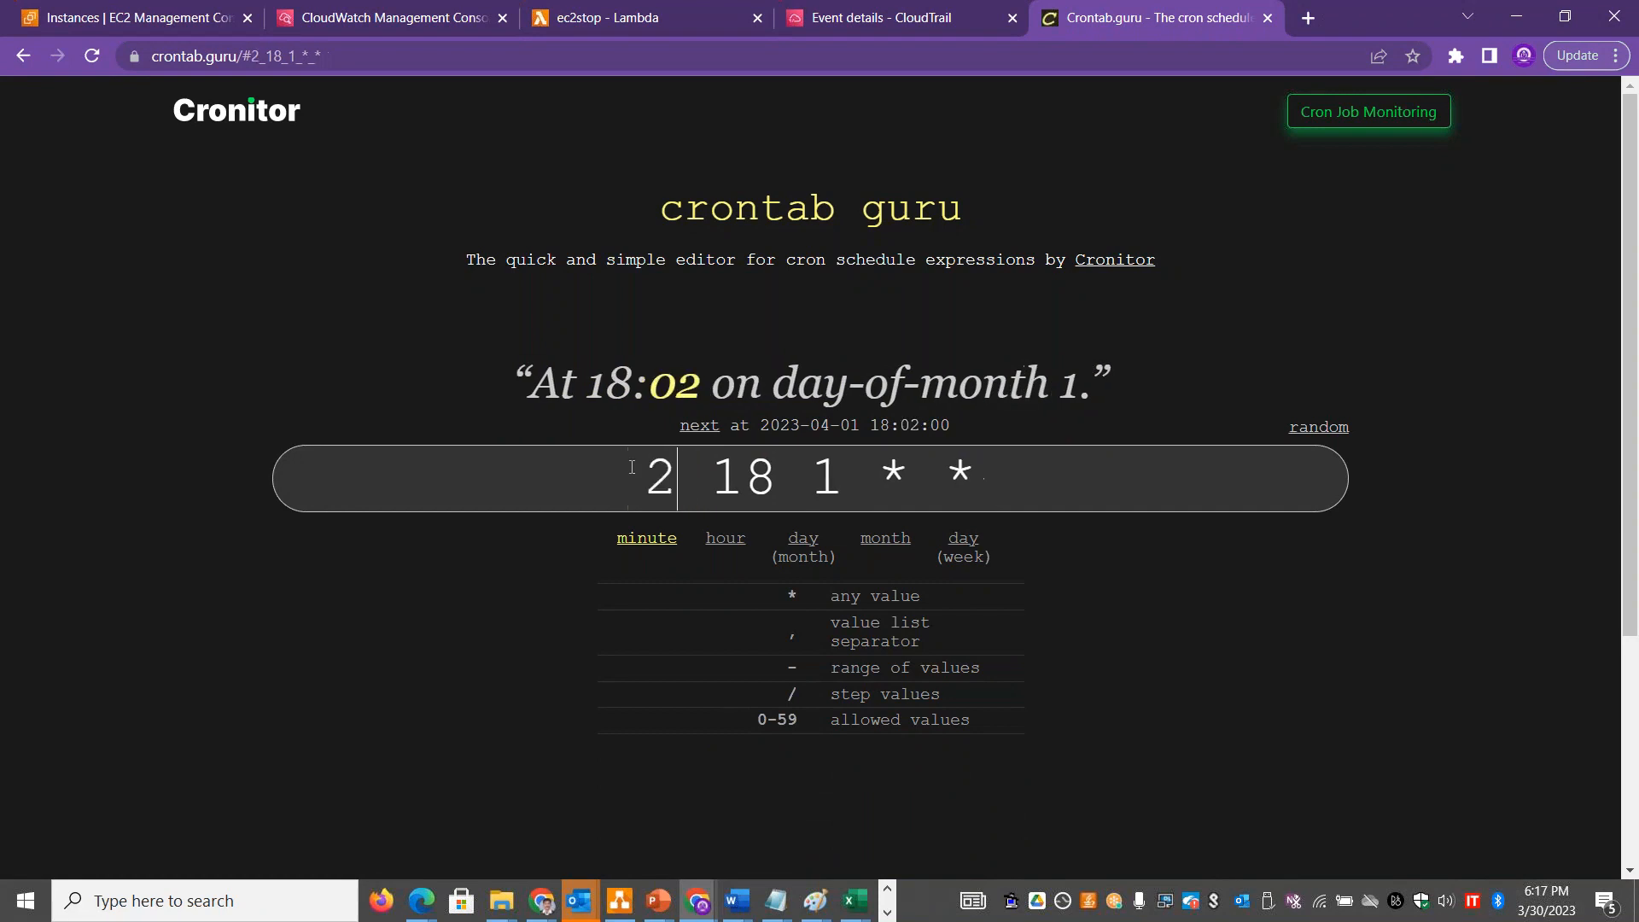
# Set the day of the month to 30 and the month to 03 in the crontab guru expression.
pyautogui.moveTo(850, 468); pyautogui.dragTo(835, 476)
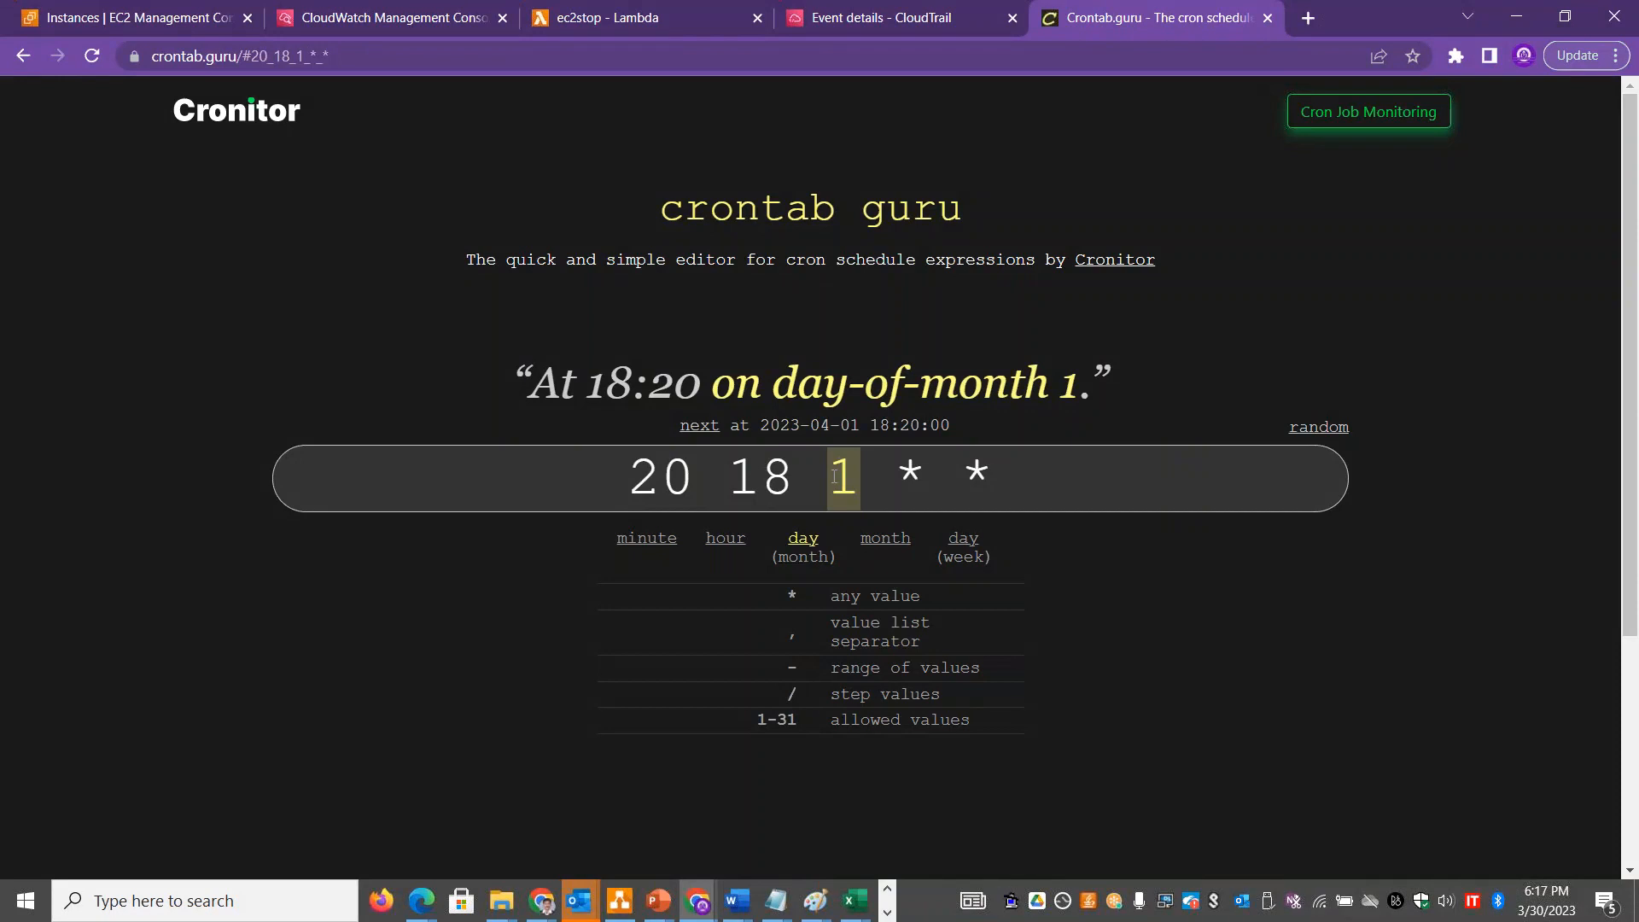
pyautogui.write('30')
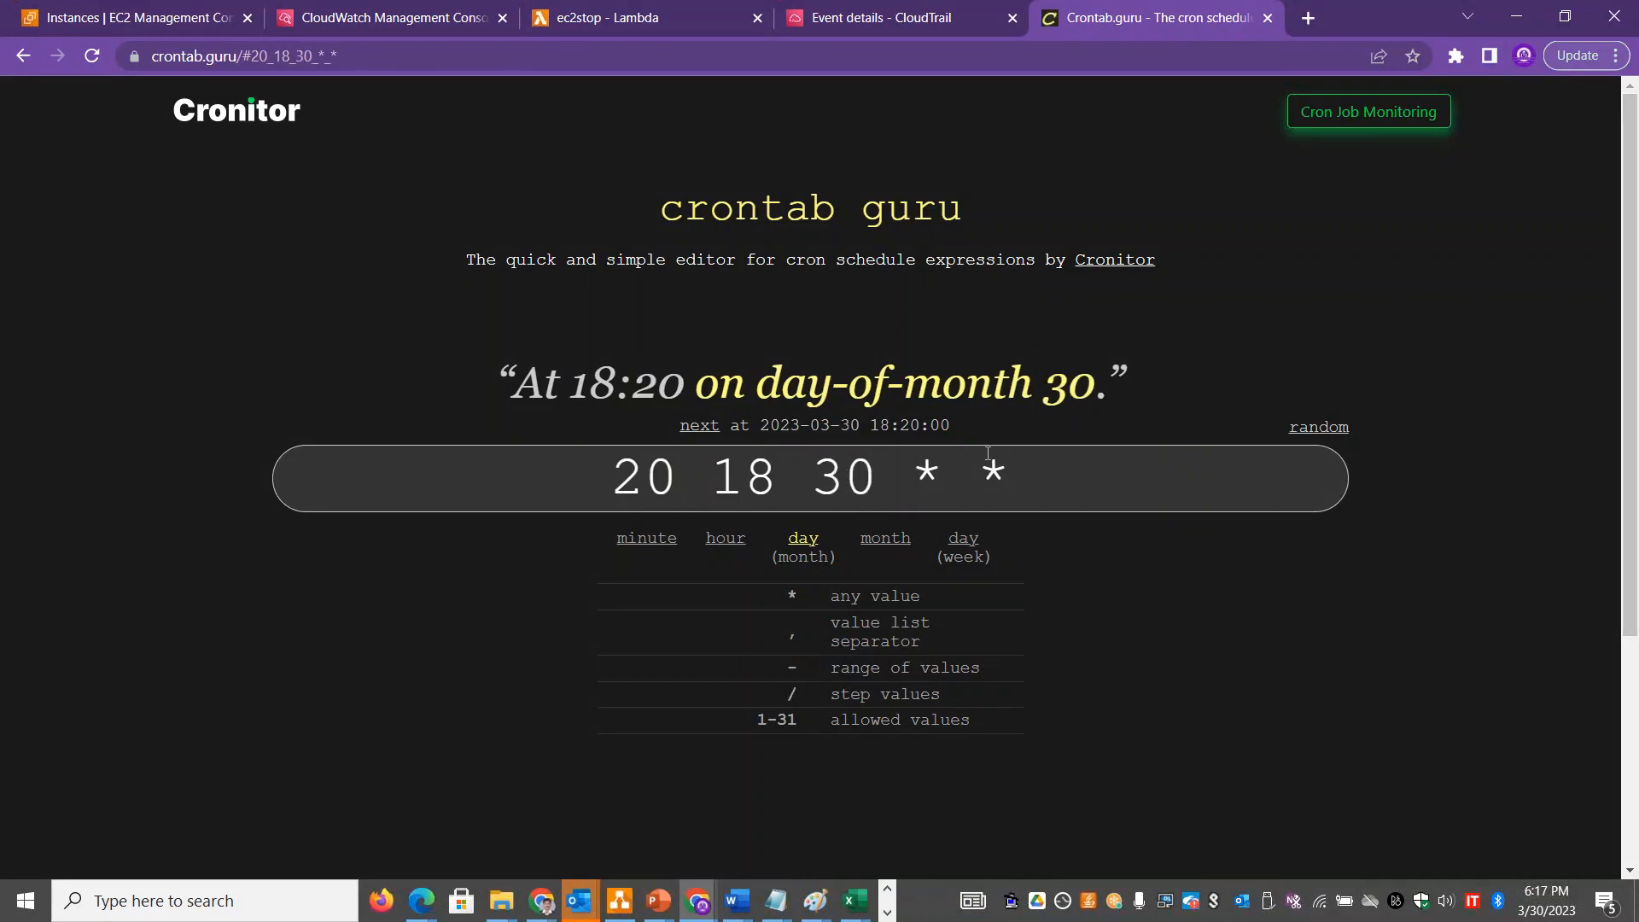
pyautogui.moveTo(943, 471); pyautogui.dragTo(905, 474)
pyautogui.write('03')
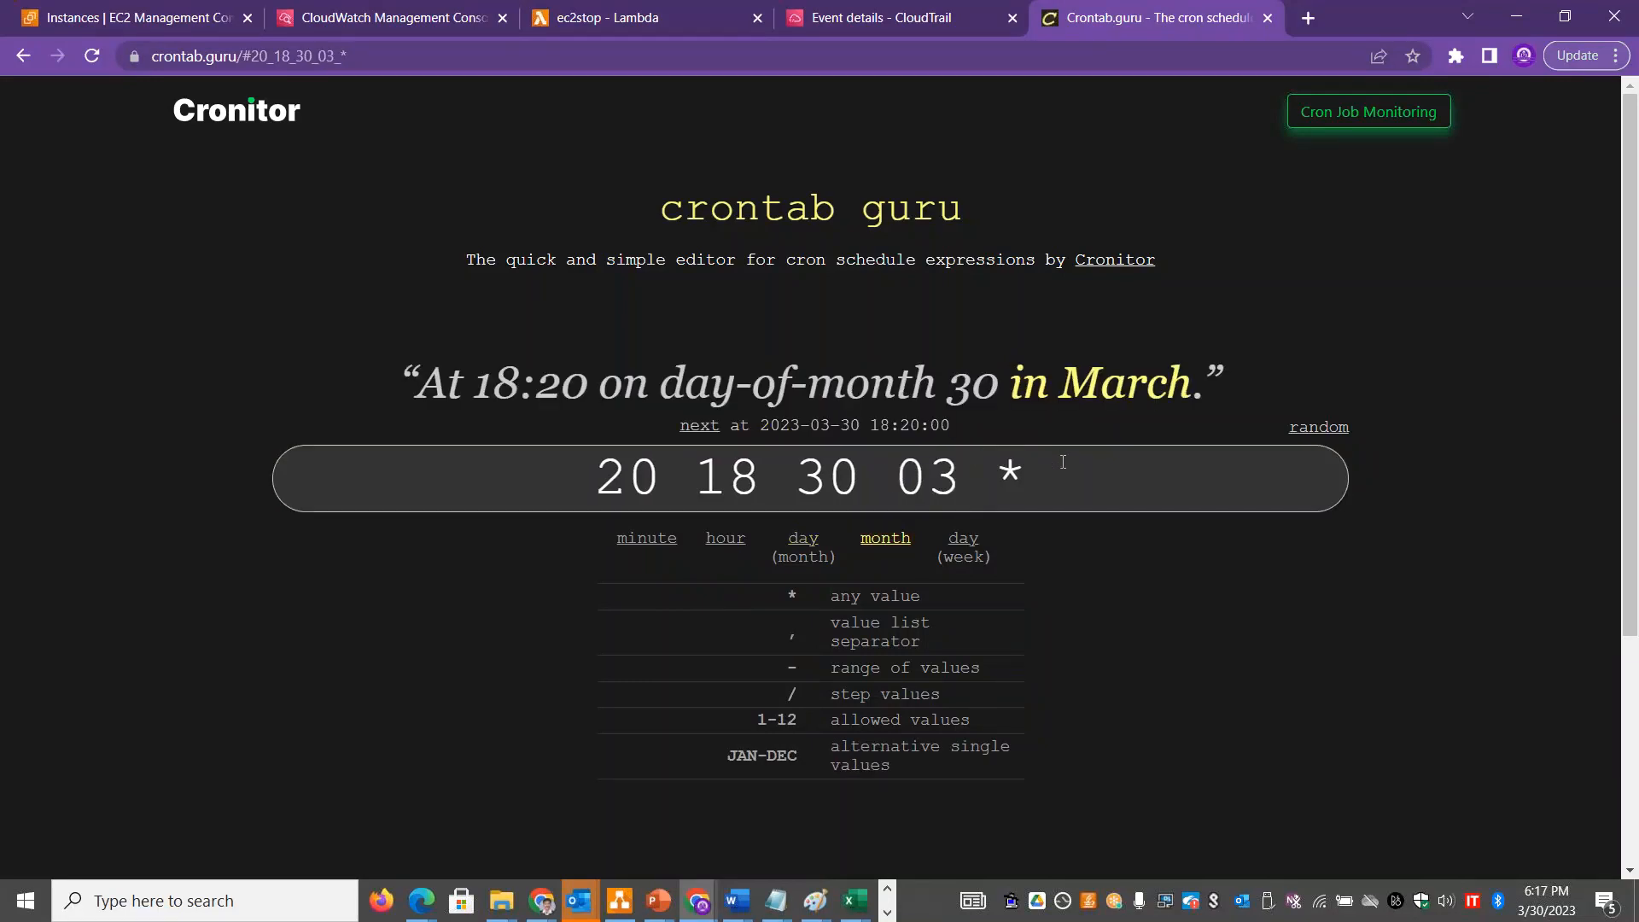
# Copy the expression 20 18 30 03 * from crontab guru into the CloudWatch rule's cron expression.
pyautogui.moveTo(1054, 472); pyautogui.dragTo(578, 446)
pyautogui.hotkey('ctrl', 'c')
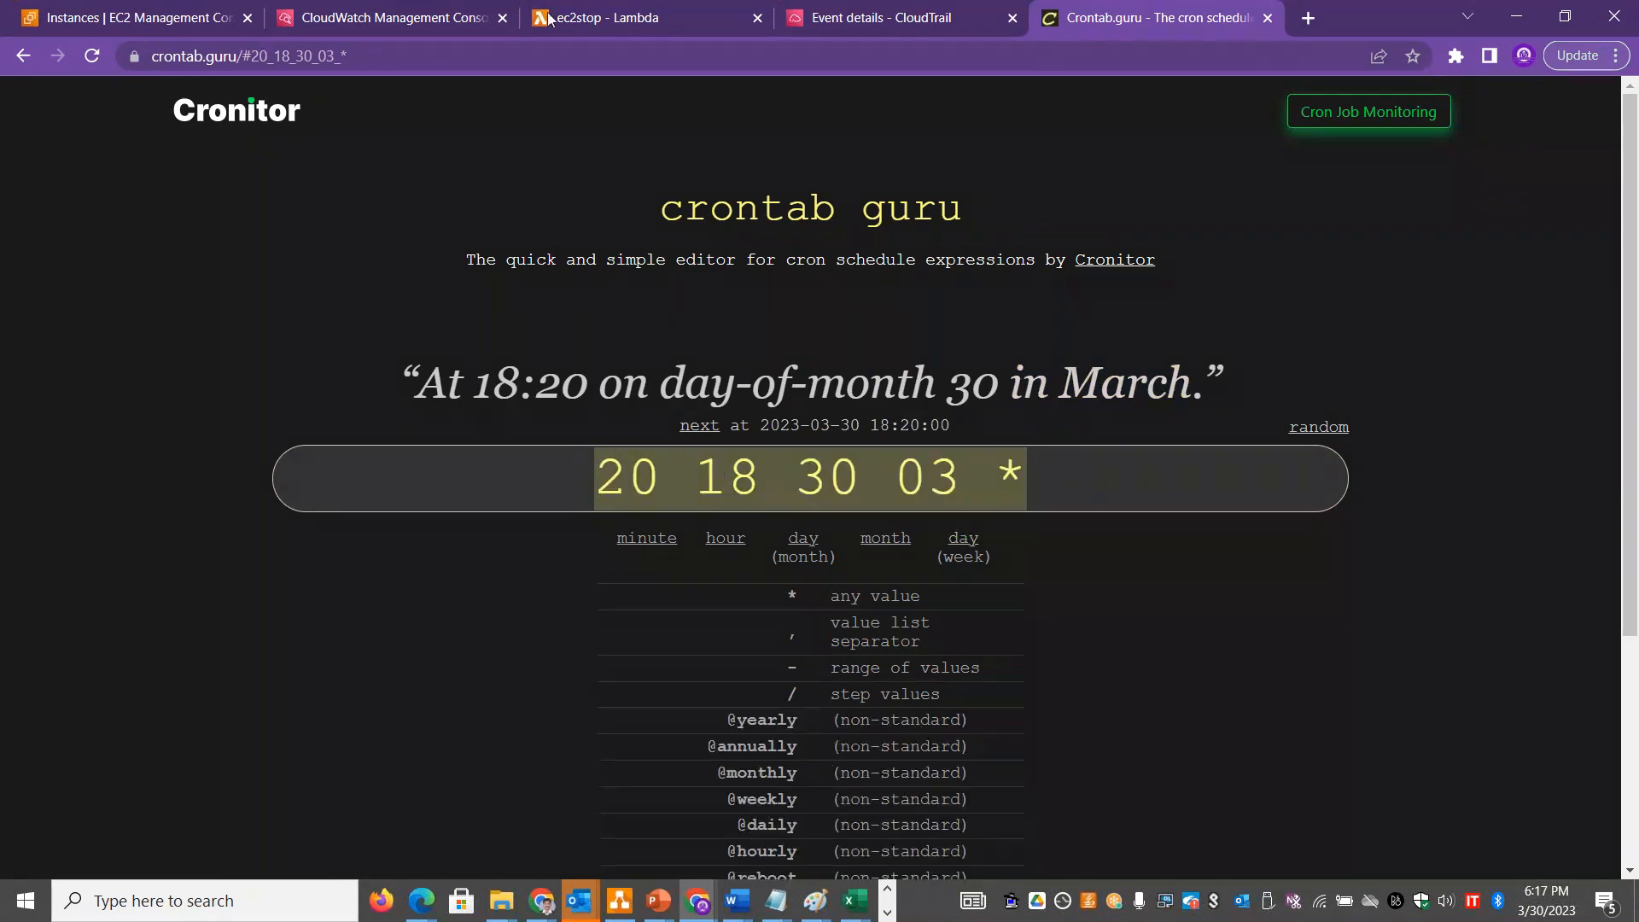
pyautogui.click(418, 18)
pyautogui.hotkey('ctrl', 'v')
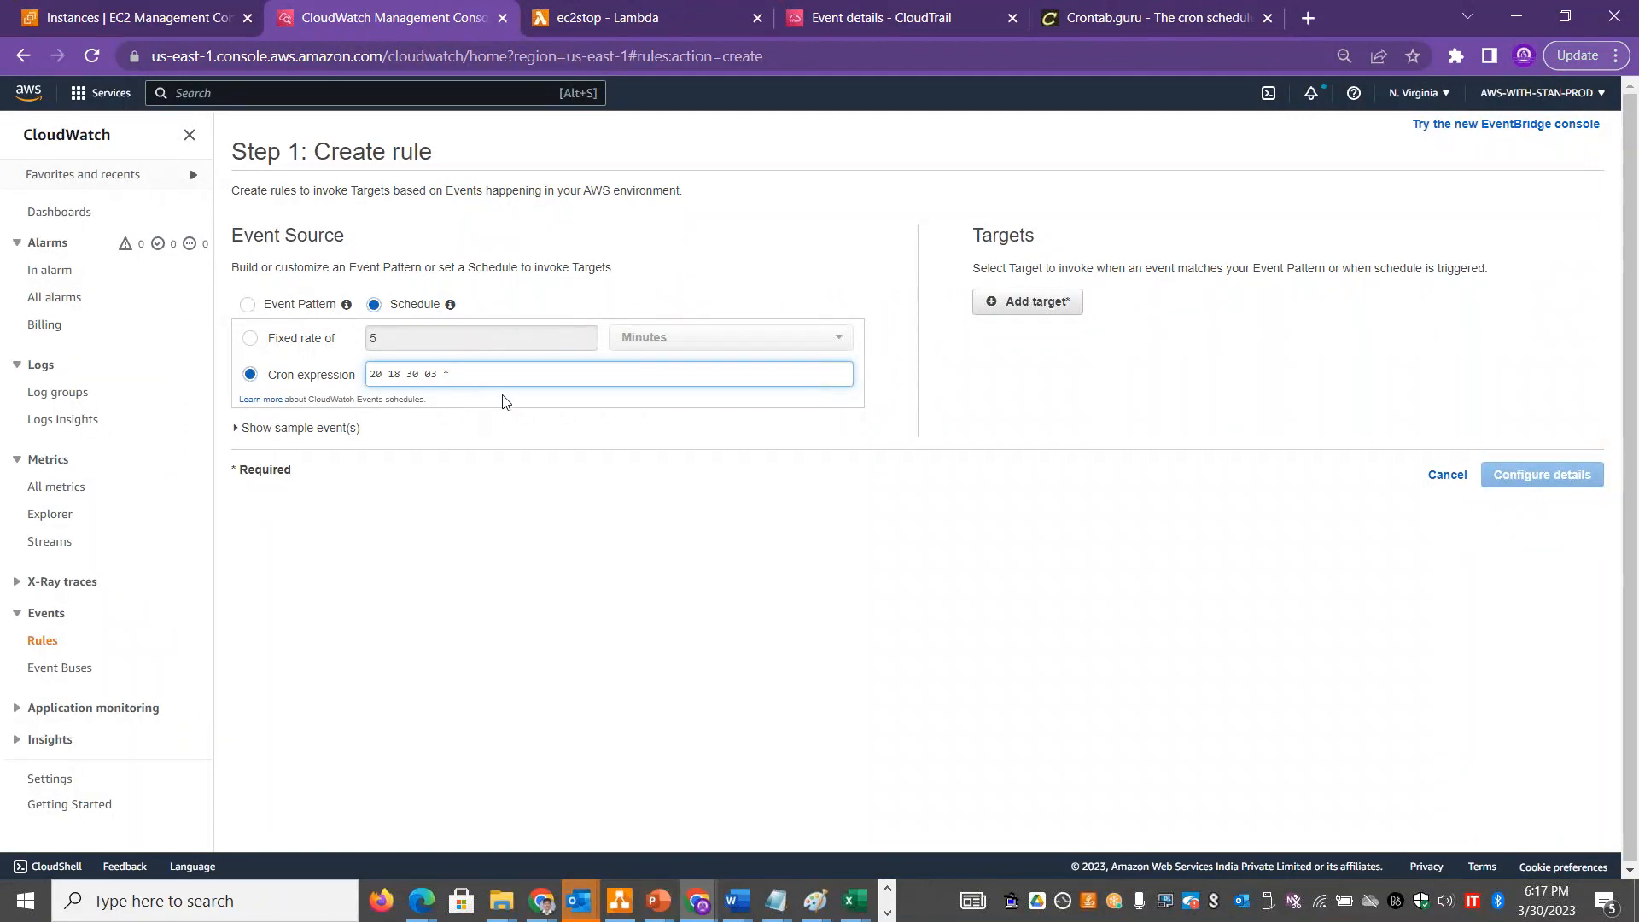
# Add a question mark for the day-of-week field so the rule's cron expression reads 20 18 30 03 ? *.
pyautogui.write('?')
pyautogui.click(459, 431)
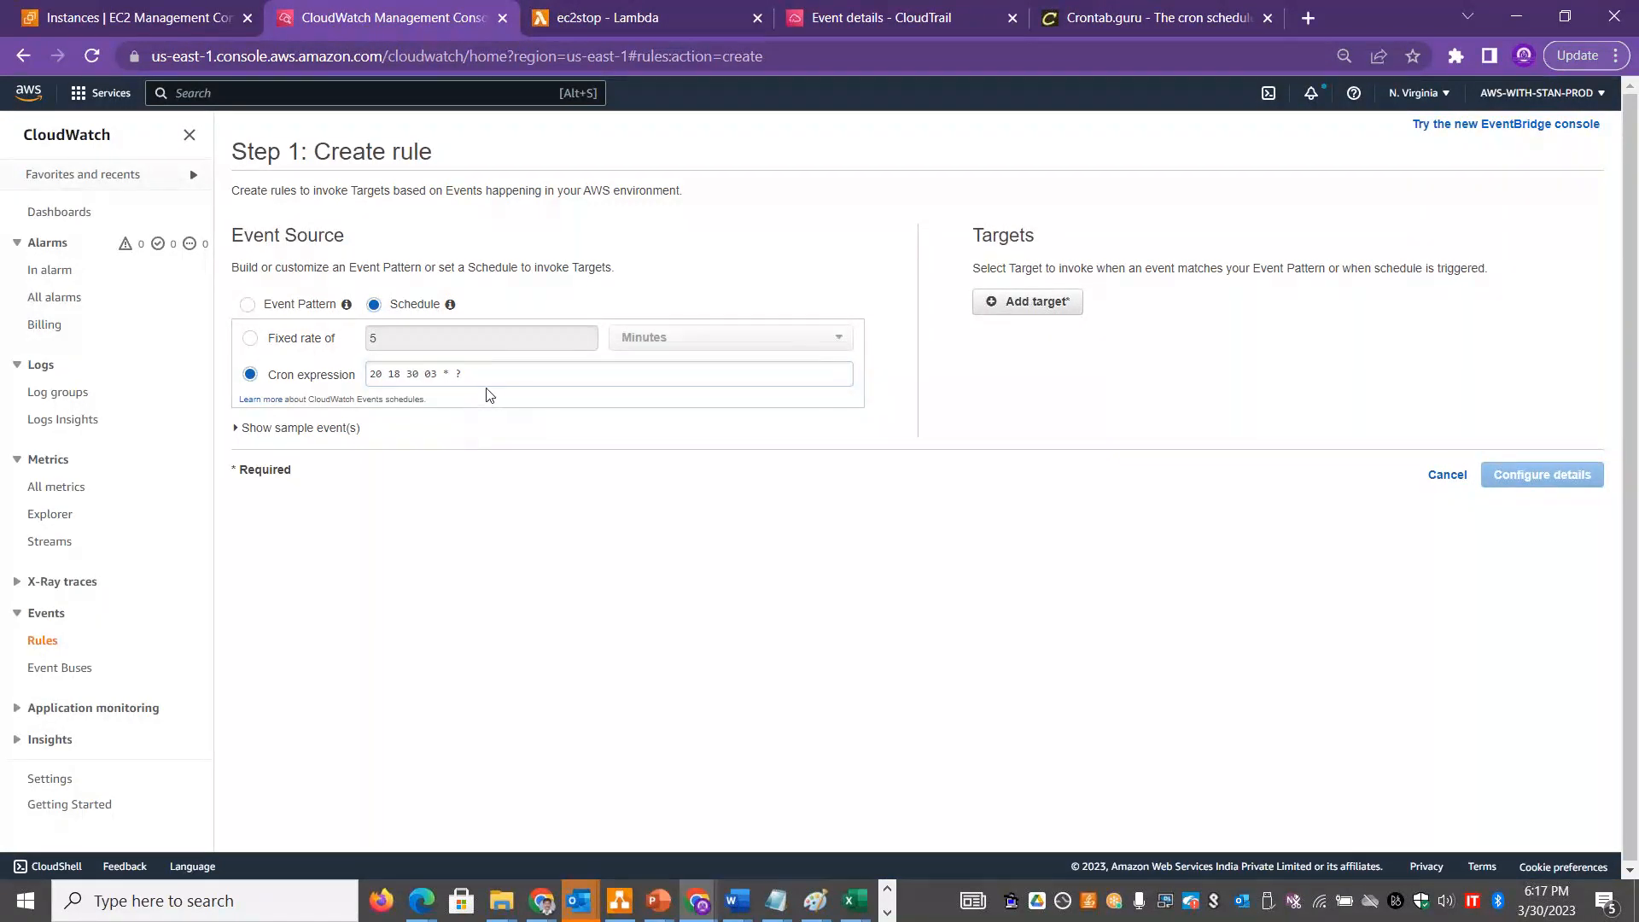
pyautogui.click(488, 373)
pyautogui.press('BackSpace')
pyautogui.write('?')
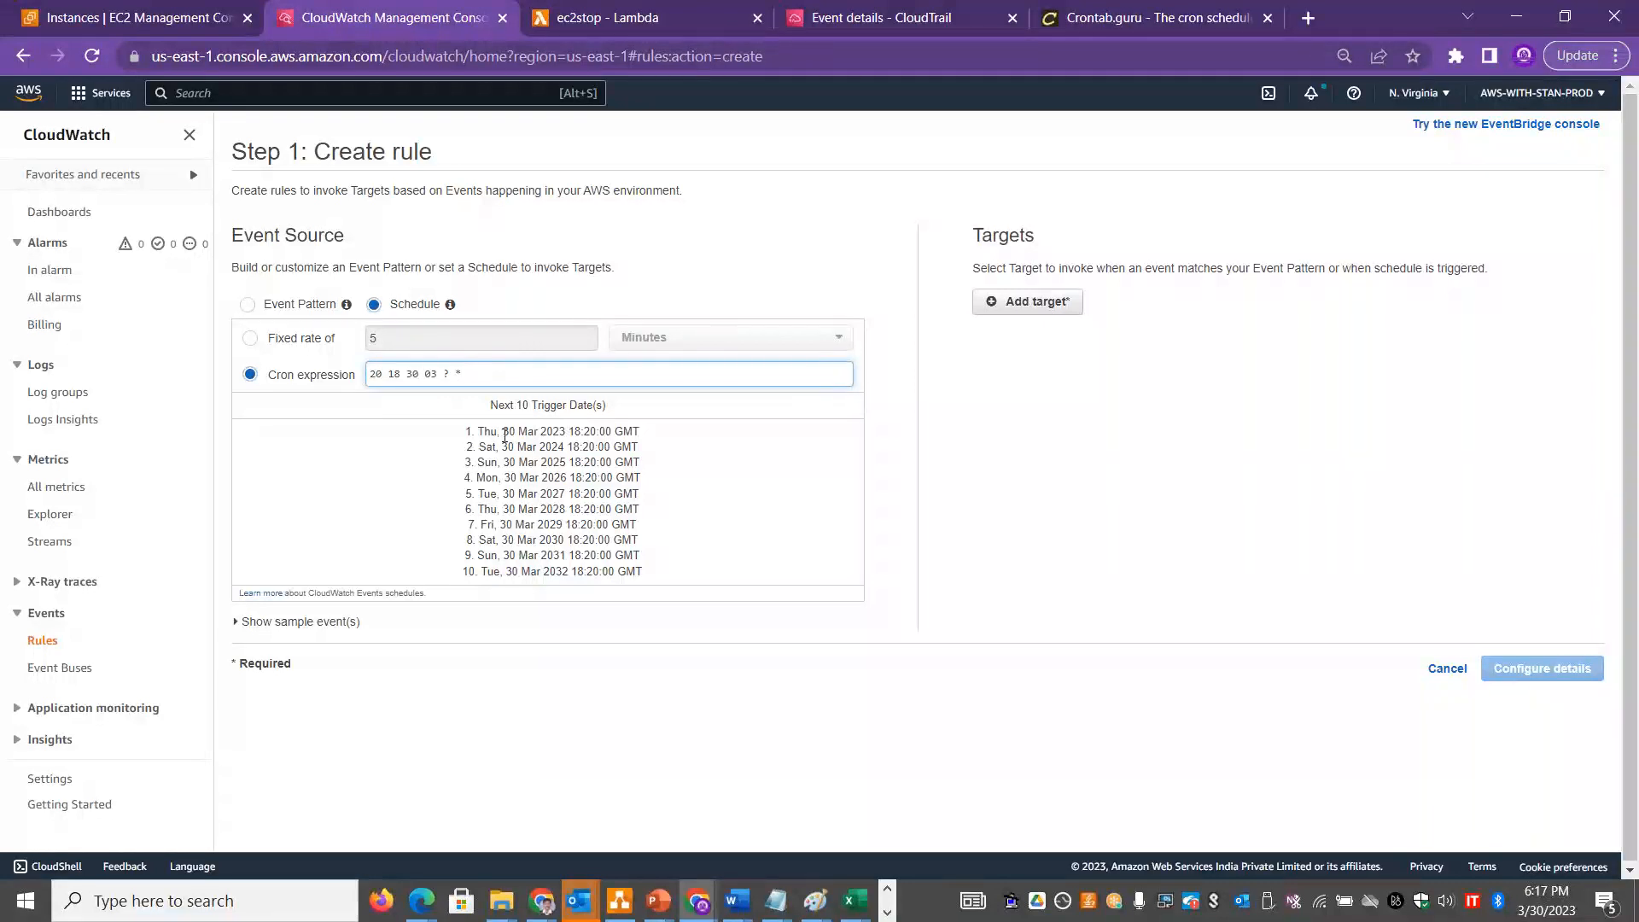
# Examine the dates, years and GMT times in the rule's list of next 10 trigger dates.
pyautogui.moveTo(500, 433); pyautogui.dragTo(551, 437)
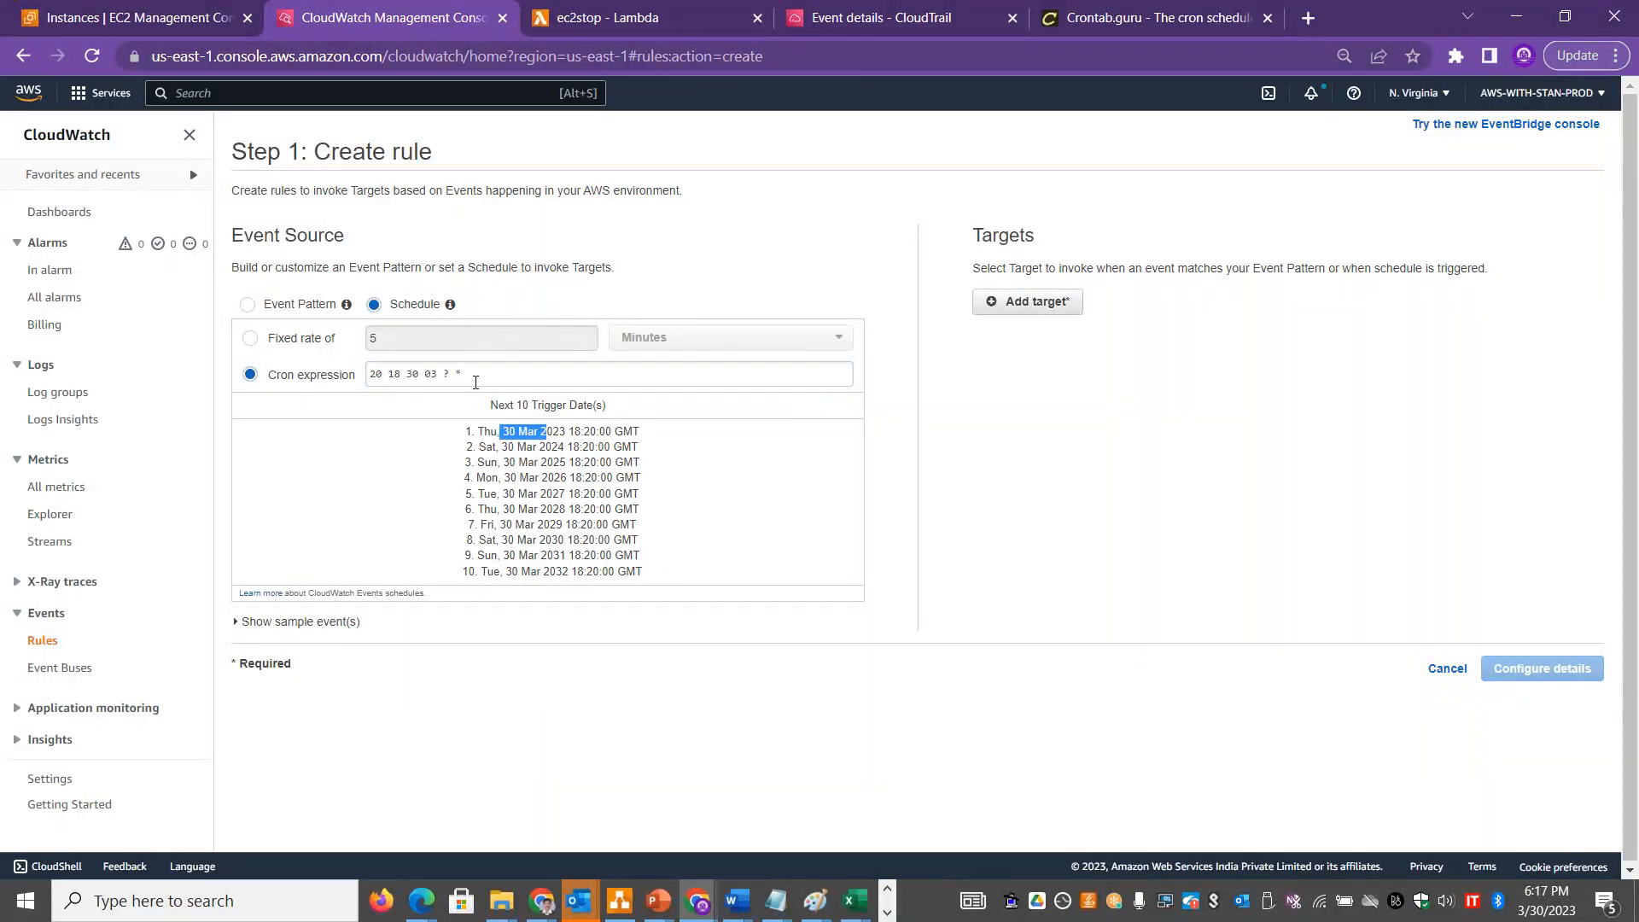
pyautogui.doubleClick(557, 430)
pyautogui.doubleClick(552, 446)
pyautogui.doubleClick(556, 477)
pyautogui.moveTo(570, 430); pyautogui.dragTo(631, 432)
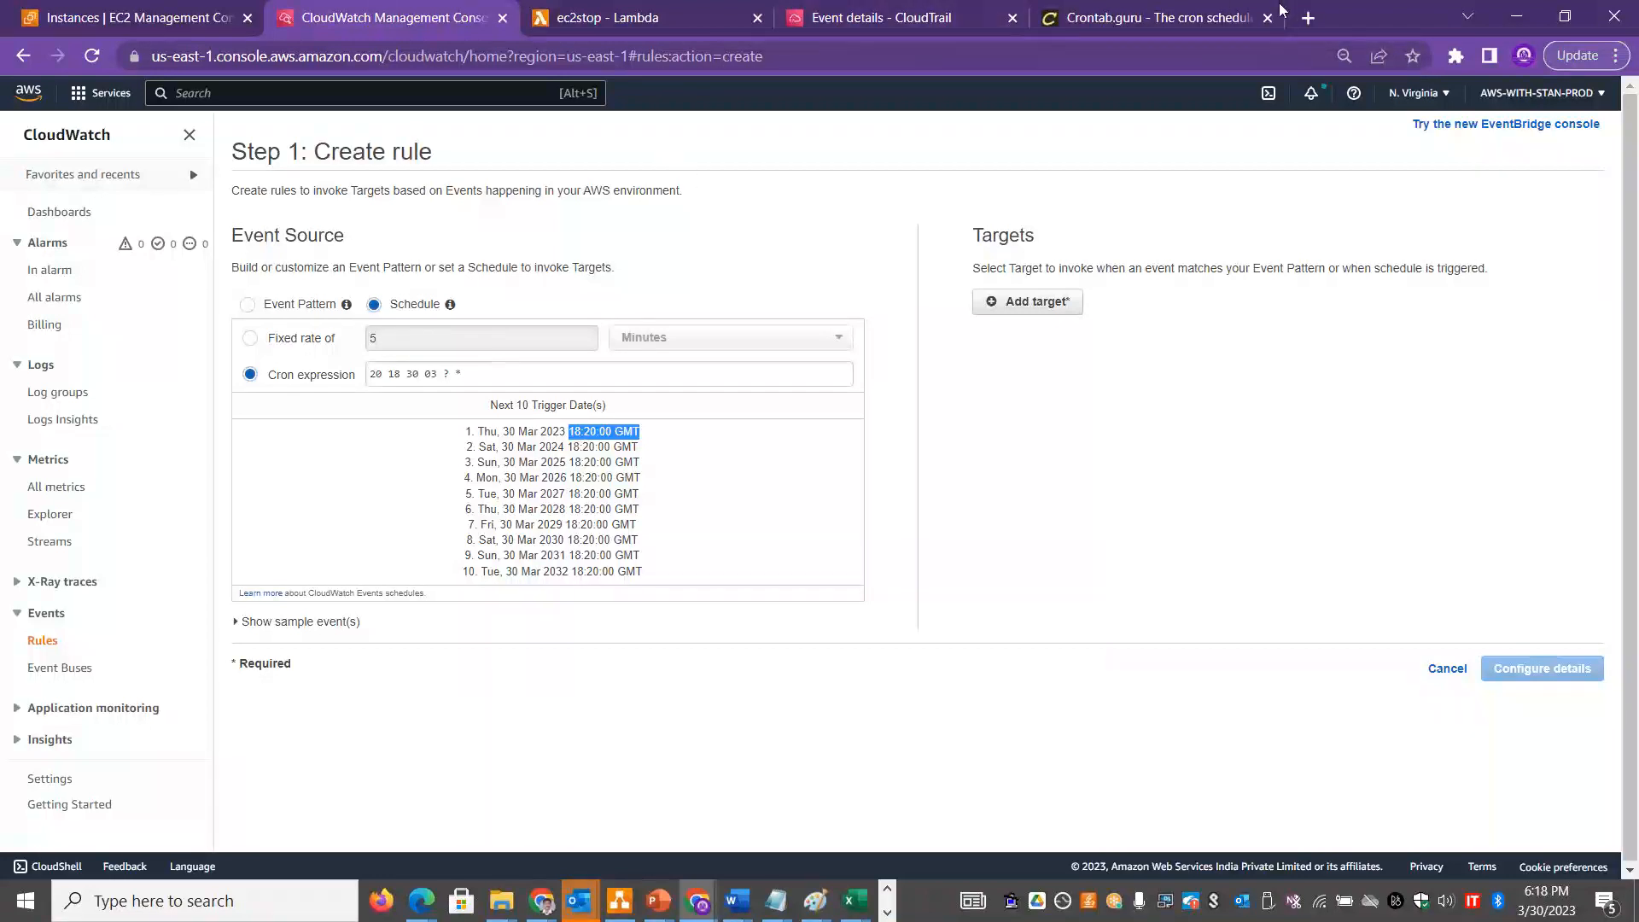
pyautogui.click(1201, 5)
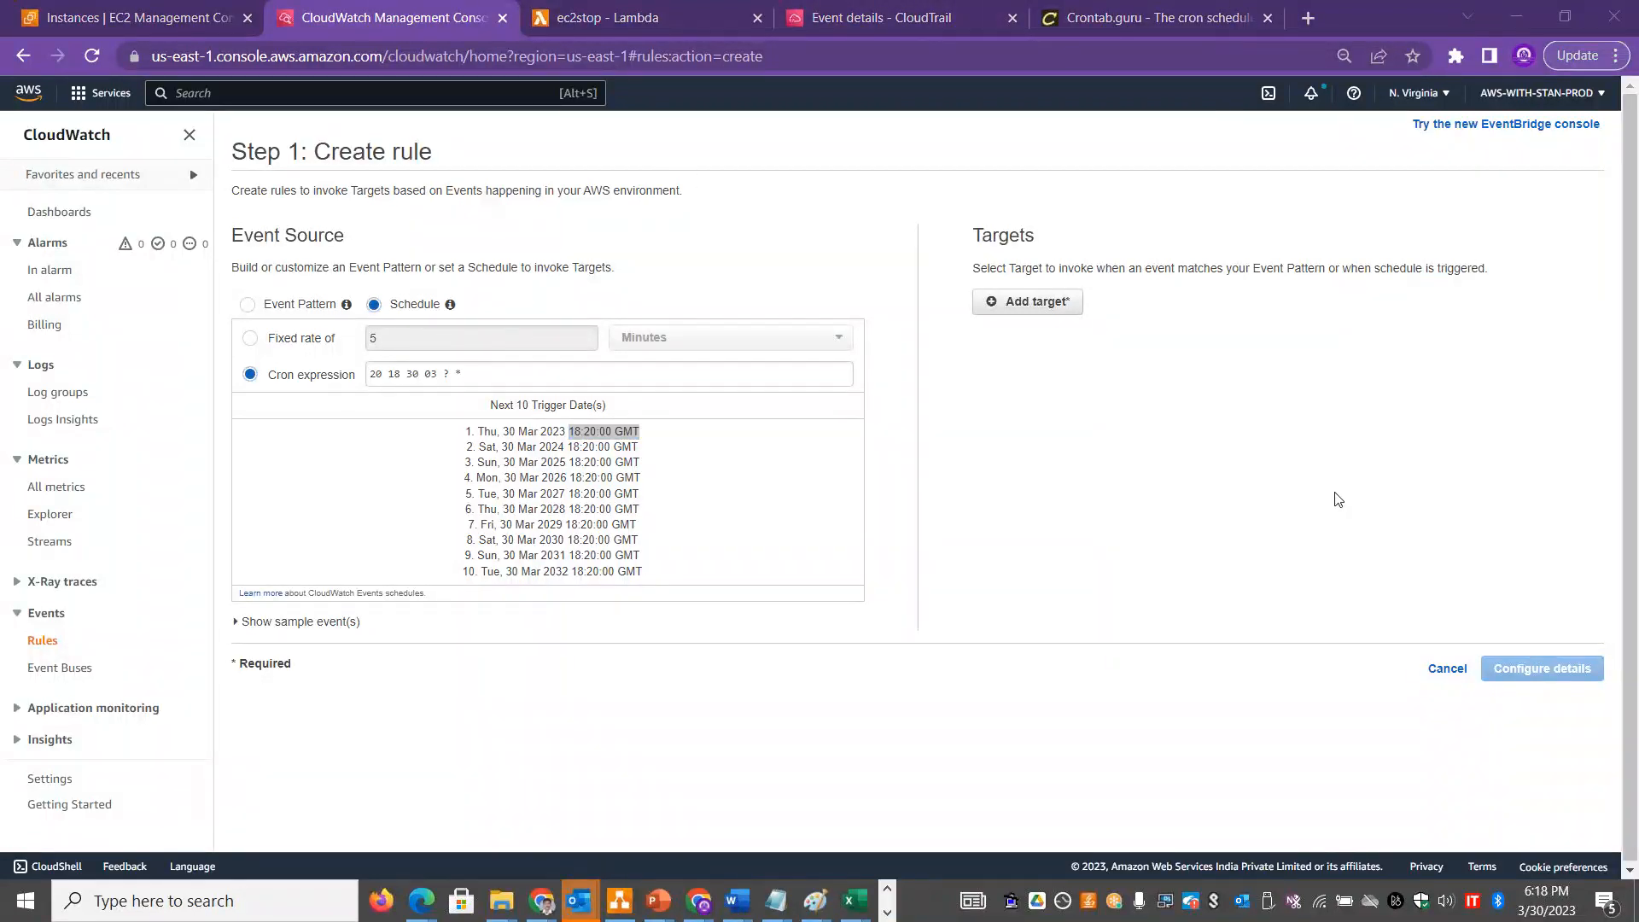
# Change the rule's cron expression hour to 12 and its minutes to 50, so it reads 50 12 30 03 ? *.
pyautogui.click(405, 373)
pyautogui.press('BackSpace')
pyautogui.write('2')
pyautogui.press('Left')
pyautogui.press('BackSpace')
pyautogui.press('BackSpace')
pyautogui.press('BackSpace')
pyautogui.write('50')
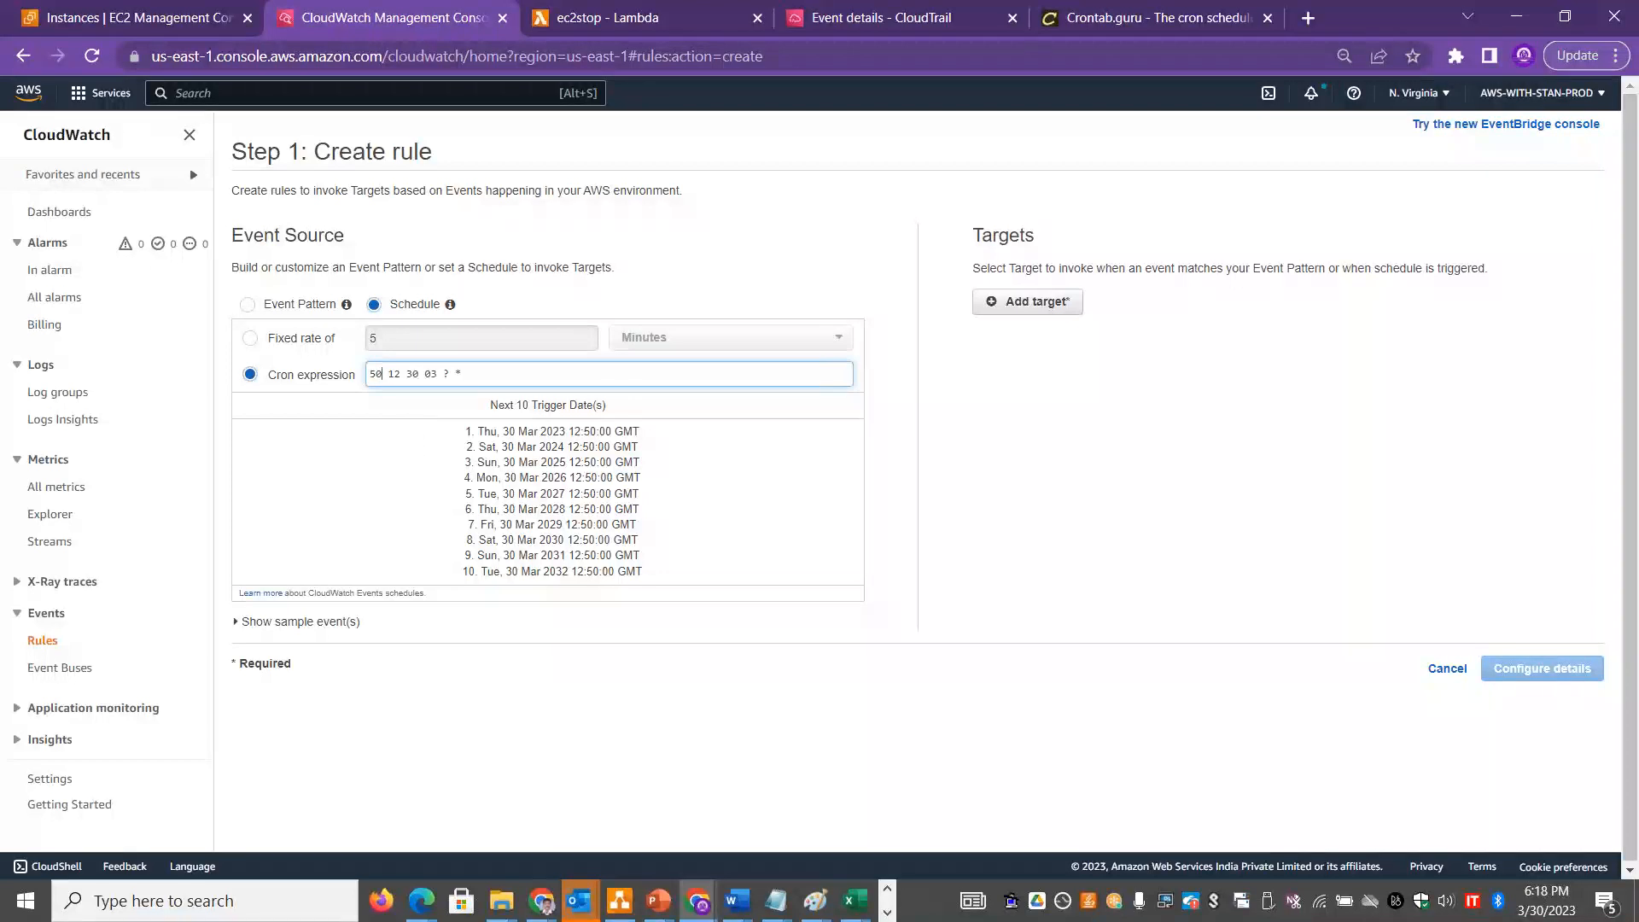
# Change the hour in the rule's cron expression to 13.
pyautogui.click(400, 376)
pyautogui.press('BackSpace')
pyautogui.write('3')
# Search Google for "6:20 PM in GMT" in a new browser tab.
pyautogui.click(1308, 17)
pyautogui.write('conver')
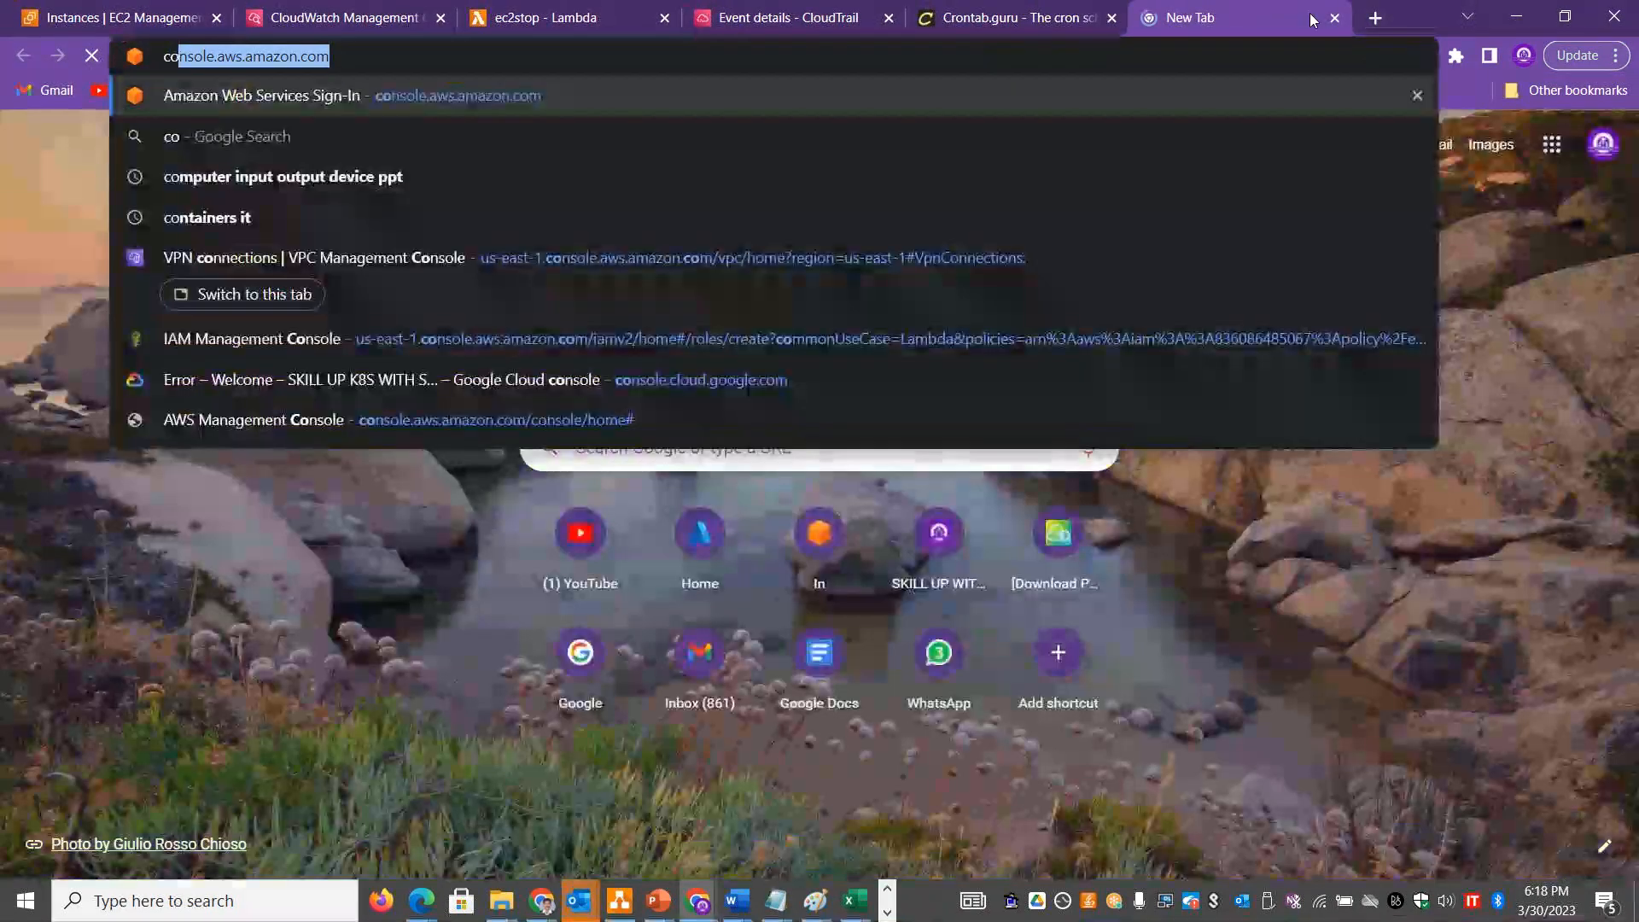
pyautogui.press('BackSpace')
pyautogui.press('BackSpace')
pyautogui.press('BackSpace')
pyautogui.press('BackSpace')
pyautogui.press('BackSpace')
pyautogui.press('BackSpace')
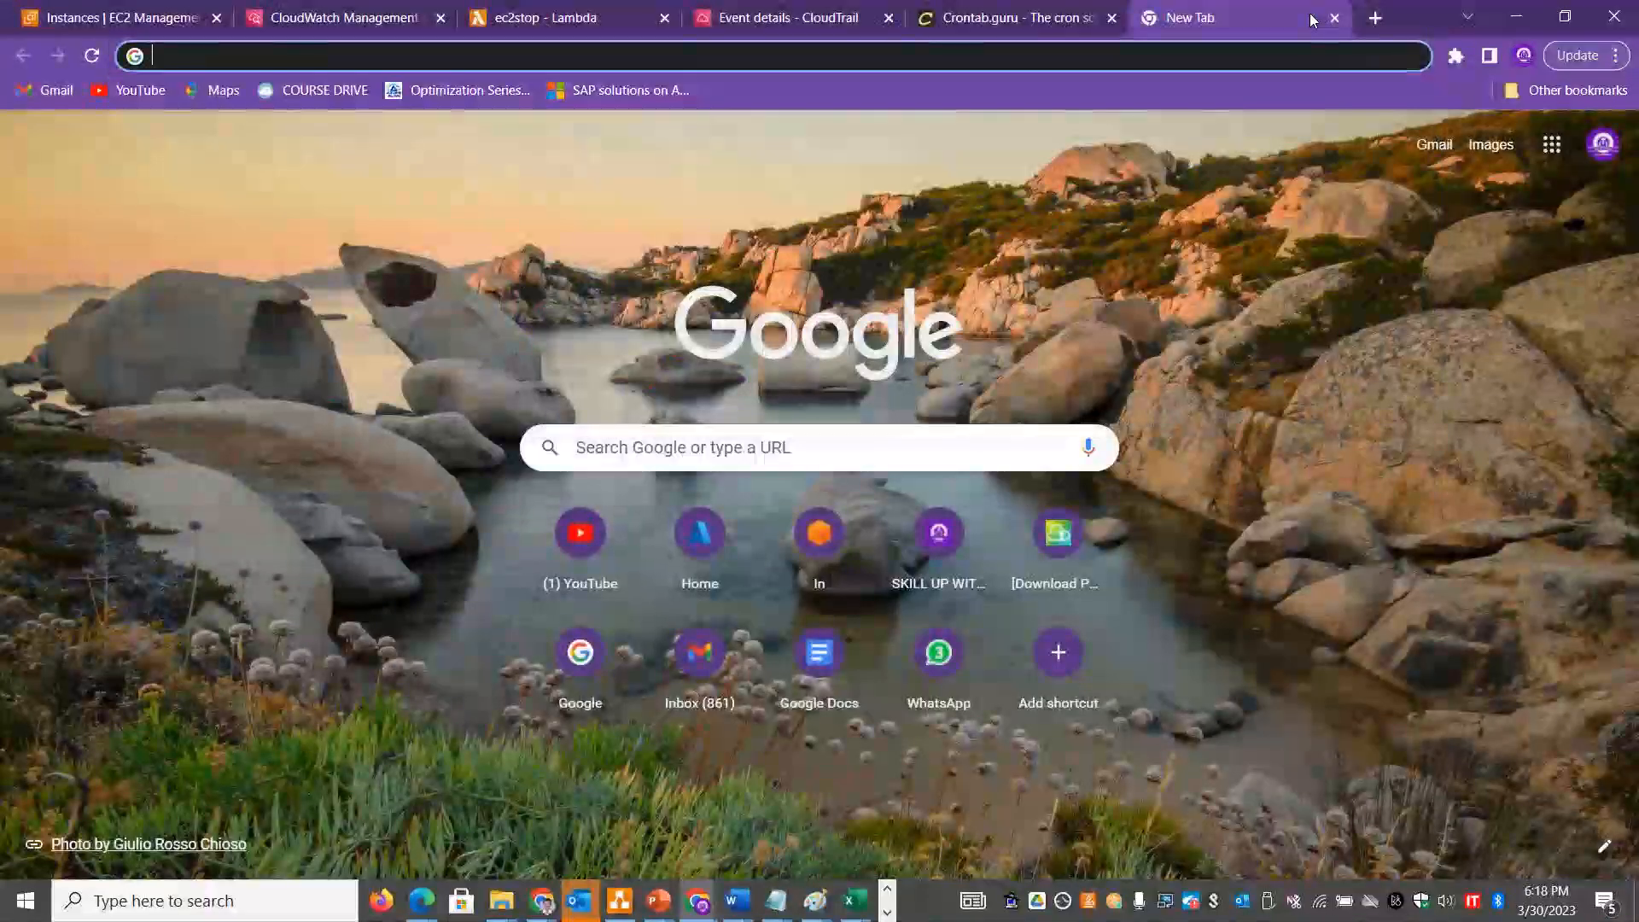
pyautogui.write('6:20 PM in GMT')
pyautogui.press('Return')
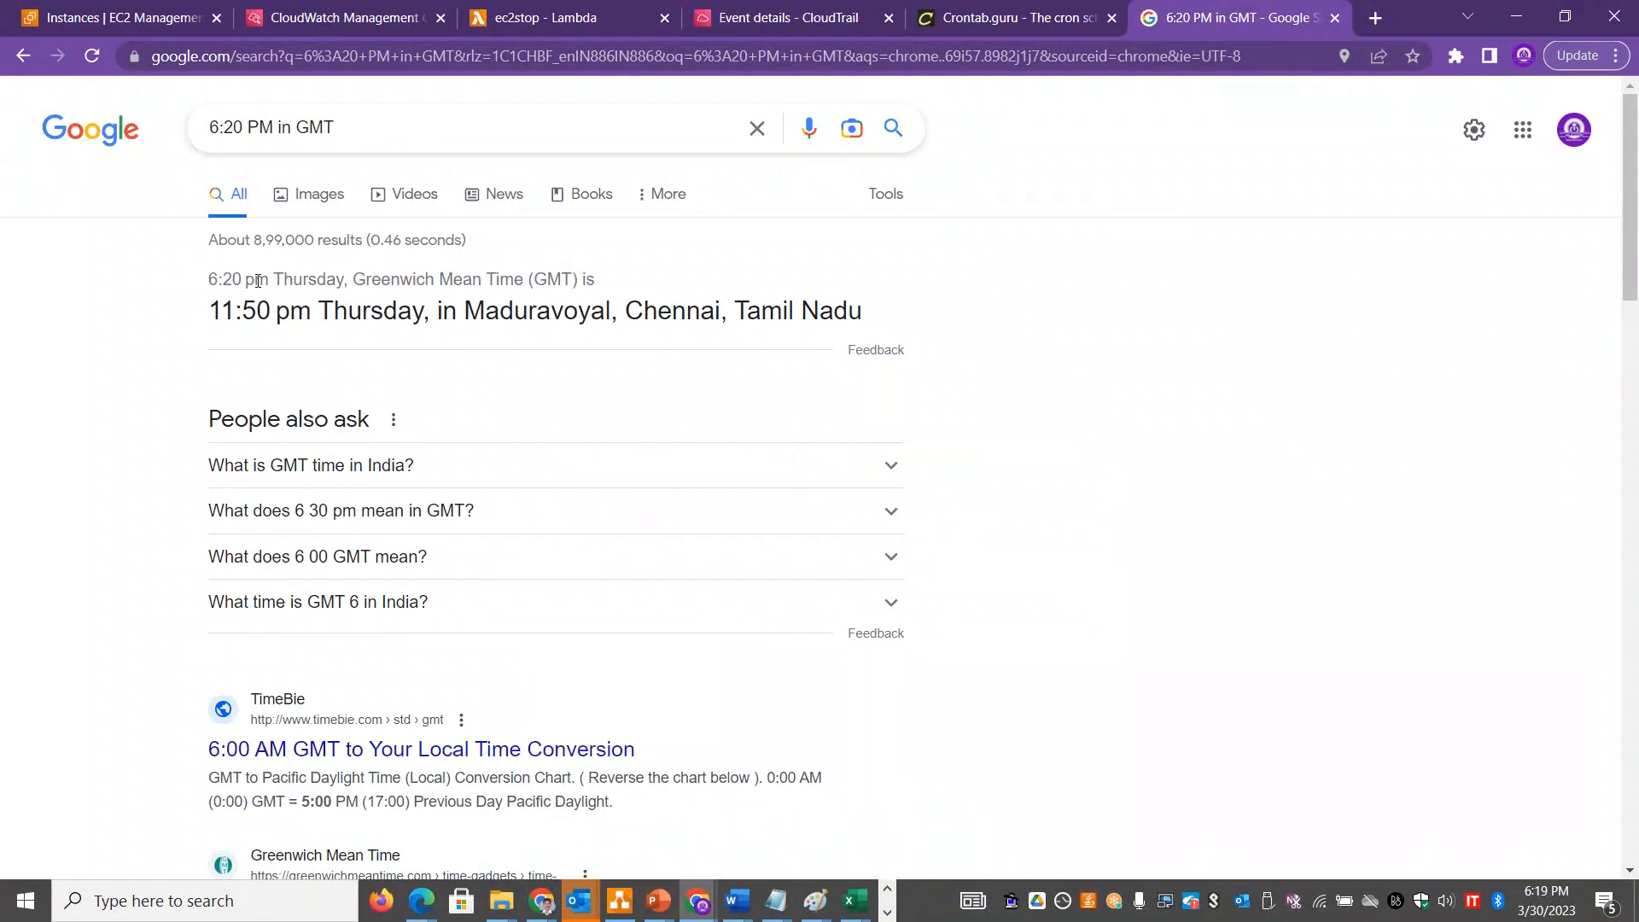
# Refine the Google search to "6:20 PM GMT to IST" to convert the time.
pyautogui.moveTo(357, 126); pyautogui.dragTo(276, 127)
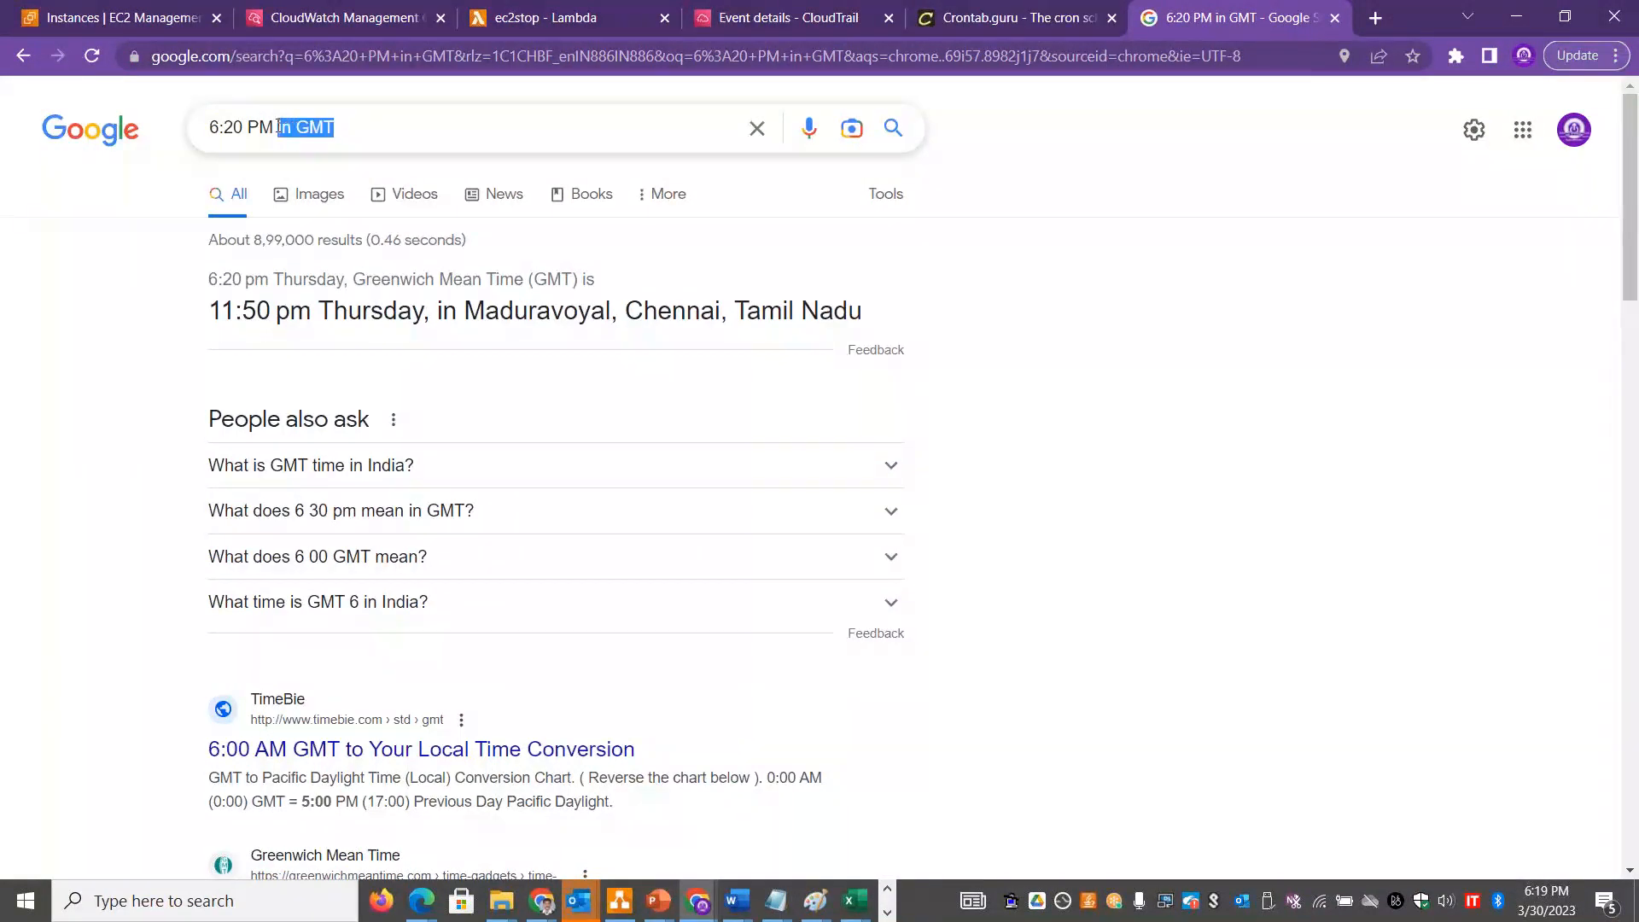
pyautogui.write('GMT to SIT')
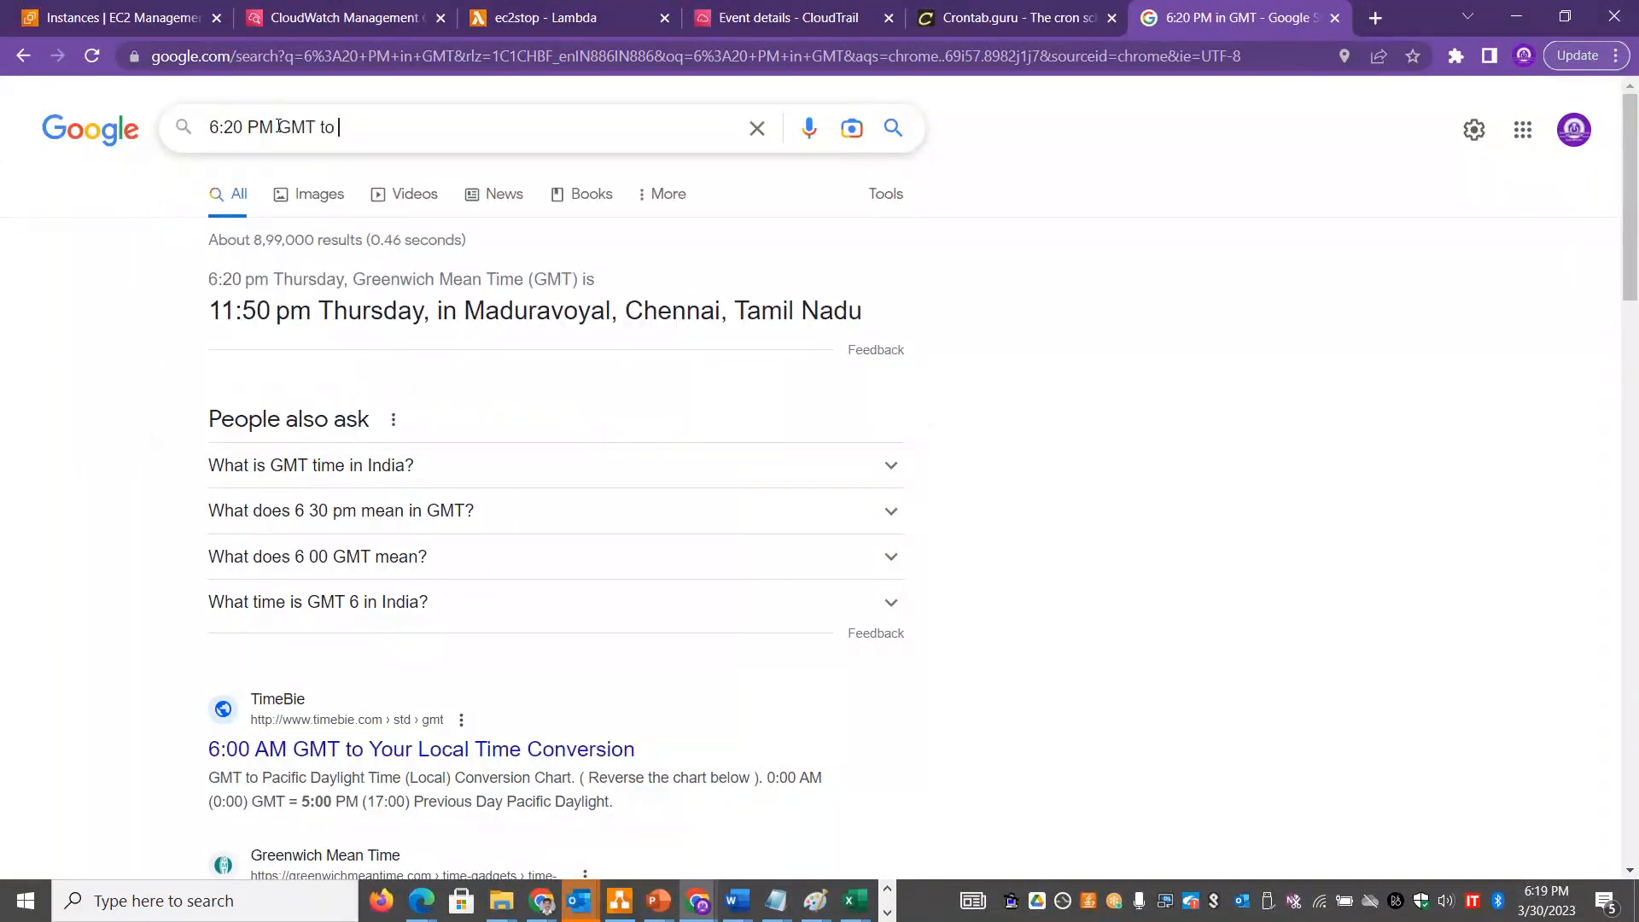
pyautogui.press('BackSpace')
pyautogui.press('BackSpace')
pyautogui.press('BackSpace')
pyautogui.write('IST')
pyautogui.press('Return')
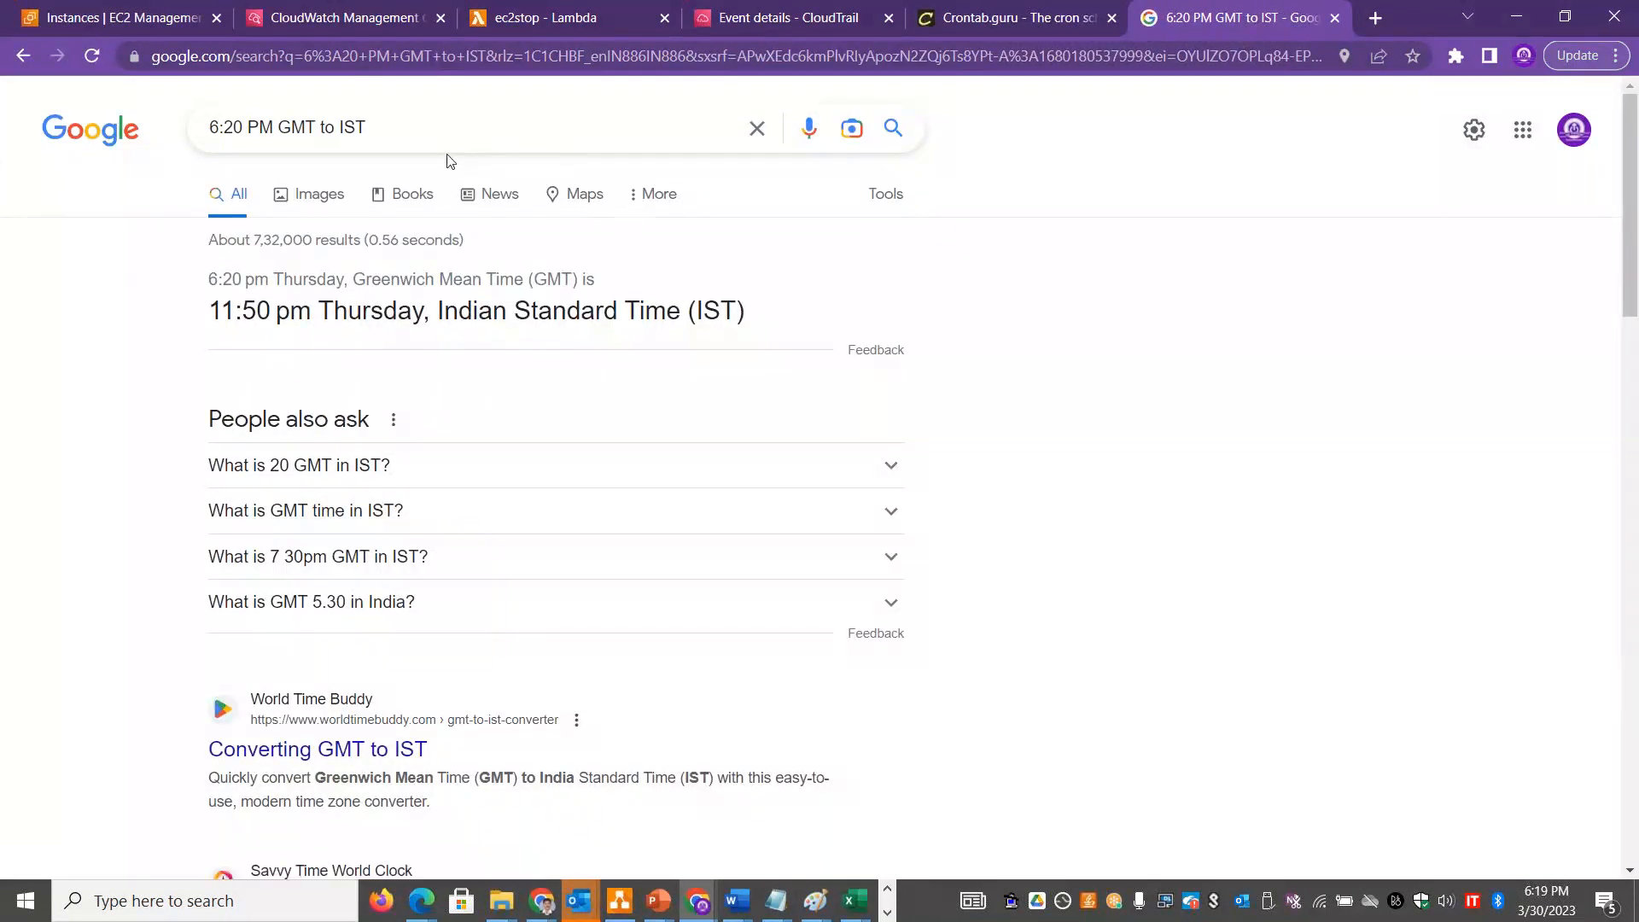
# Add the Lambda function ec2stop as the CloudWatch rule's target and proceed to the rule details.
pyautogui.click(546, 18)
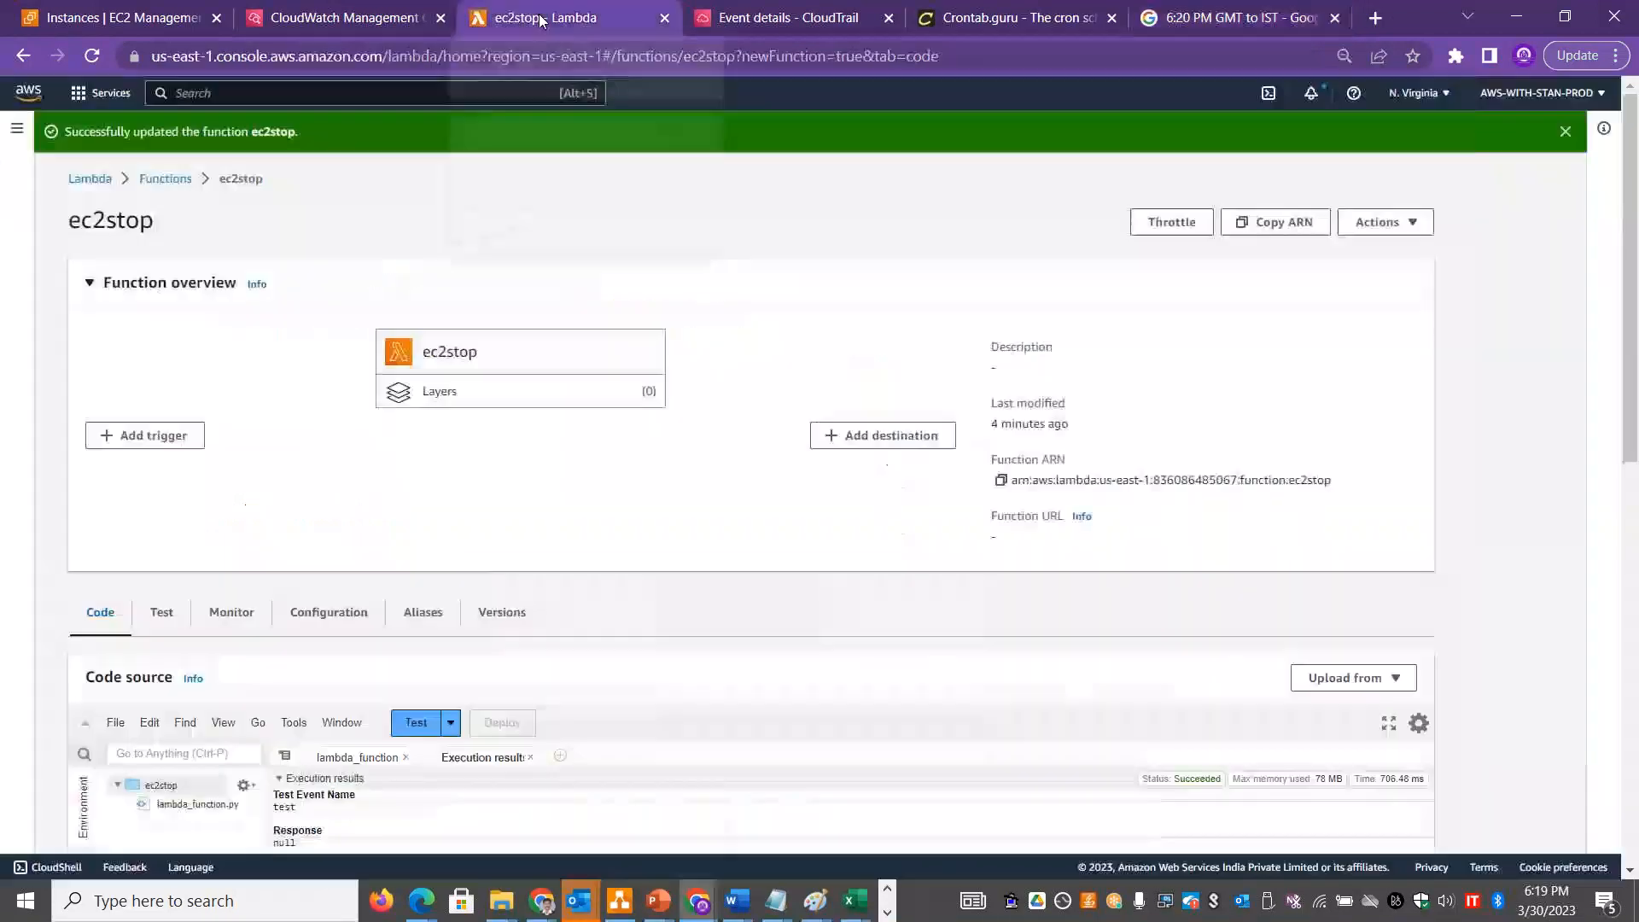
pyautogui.click(365, 21)
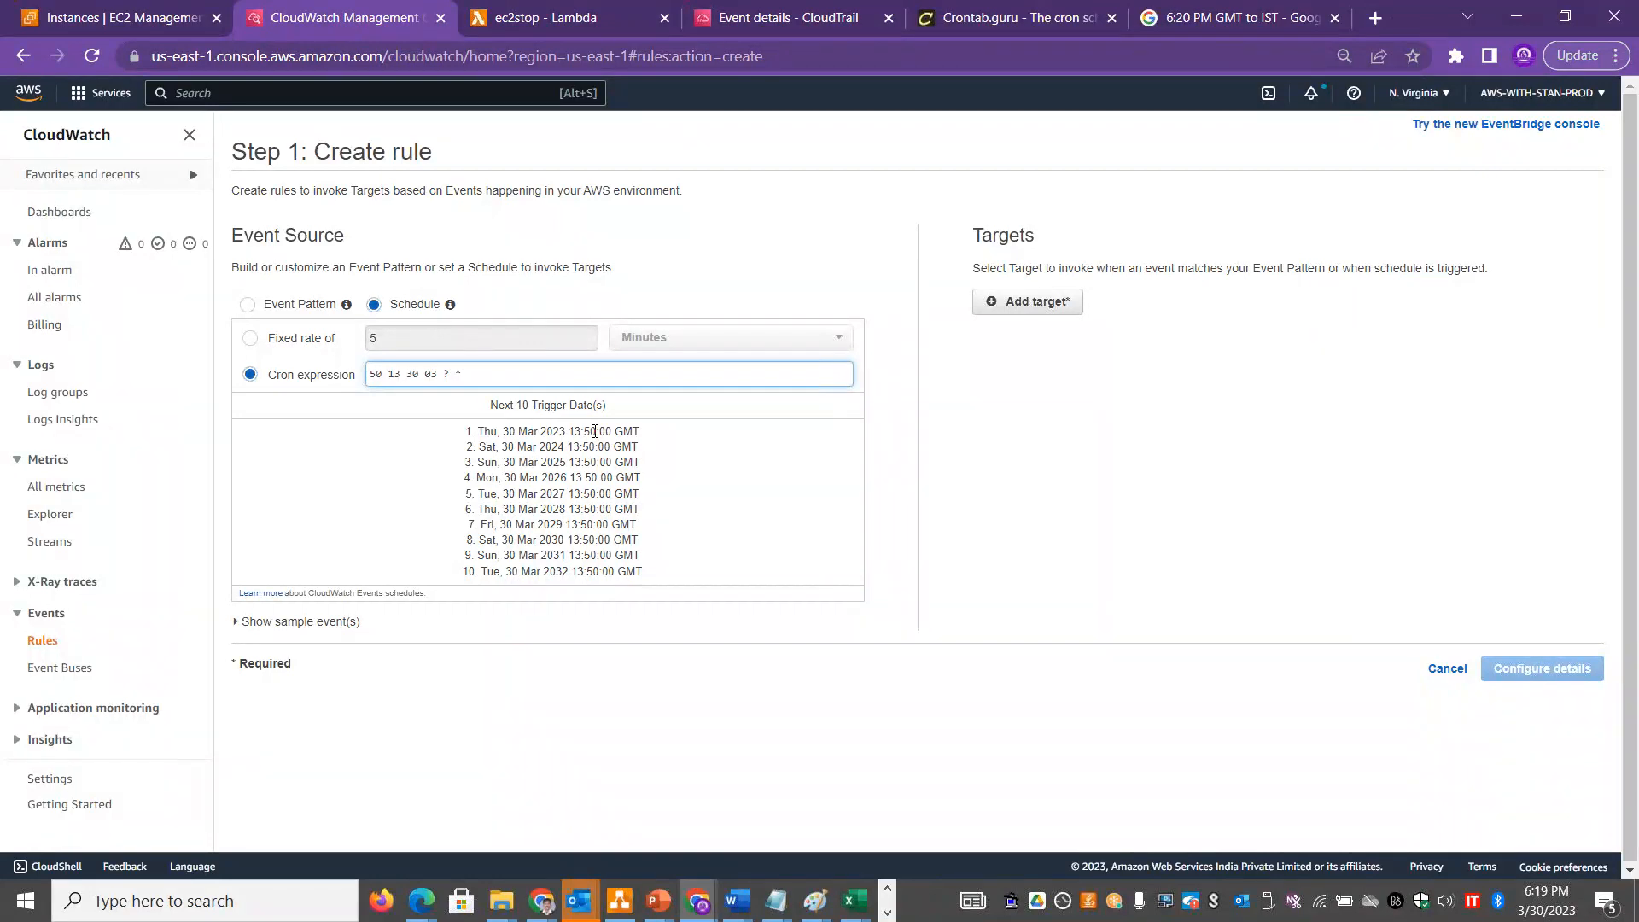
pyautogui.click(1063, 301)
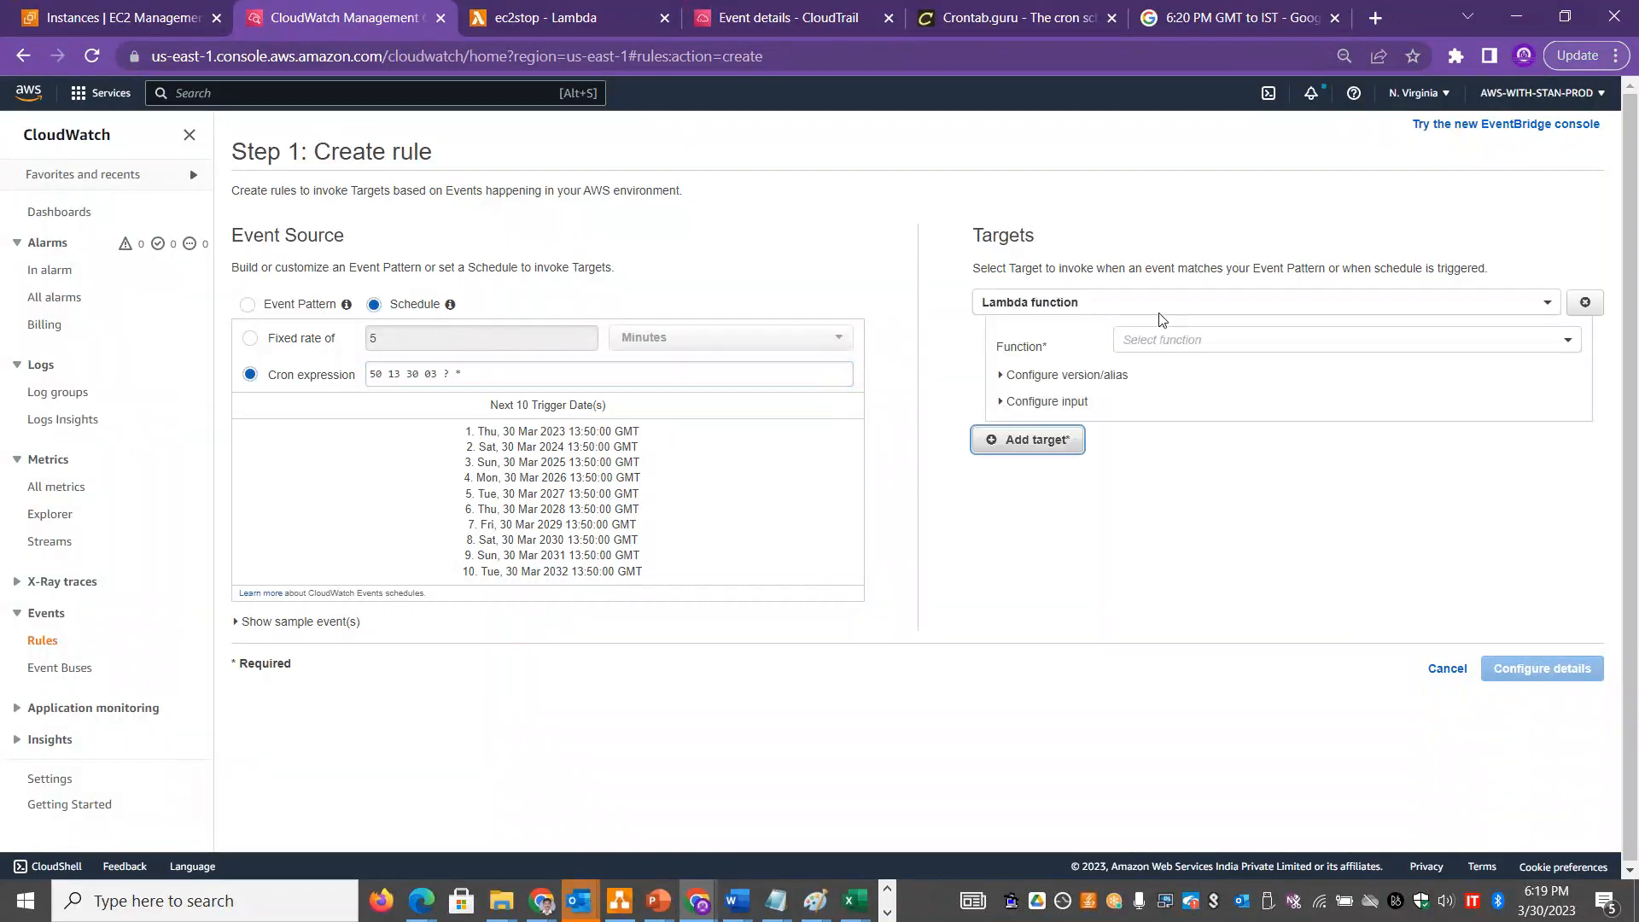
pyautogui.click(1171, 336)
pyautogui.click(1167, 365)
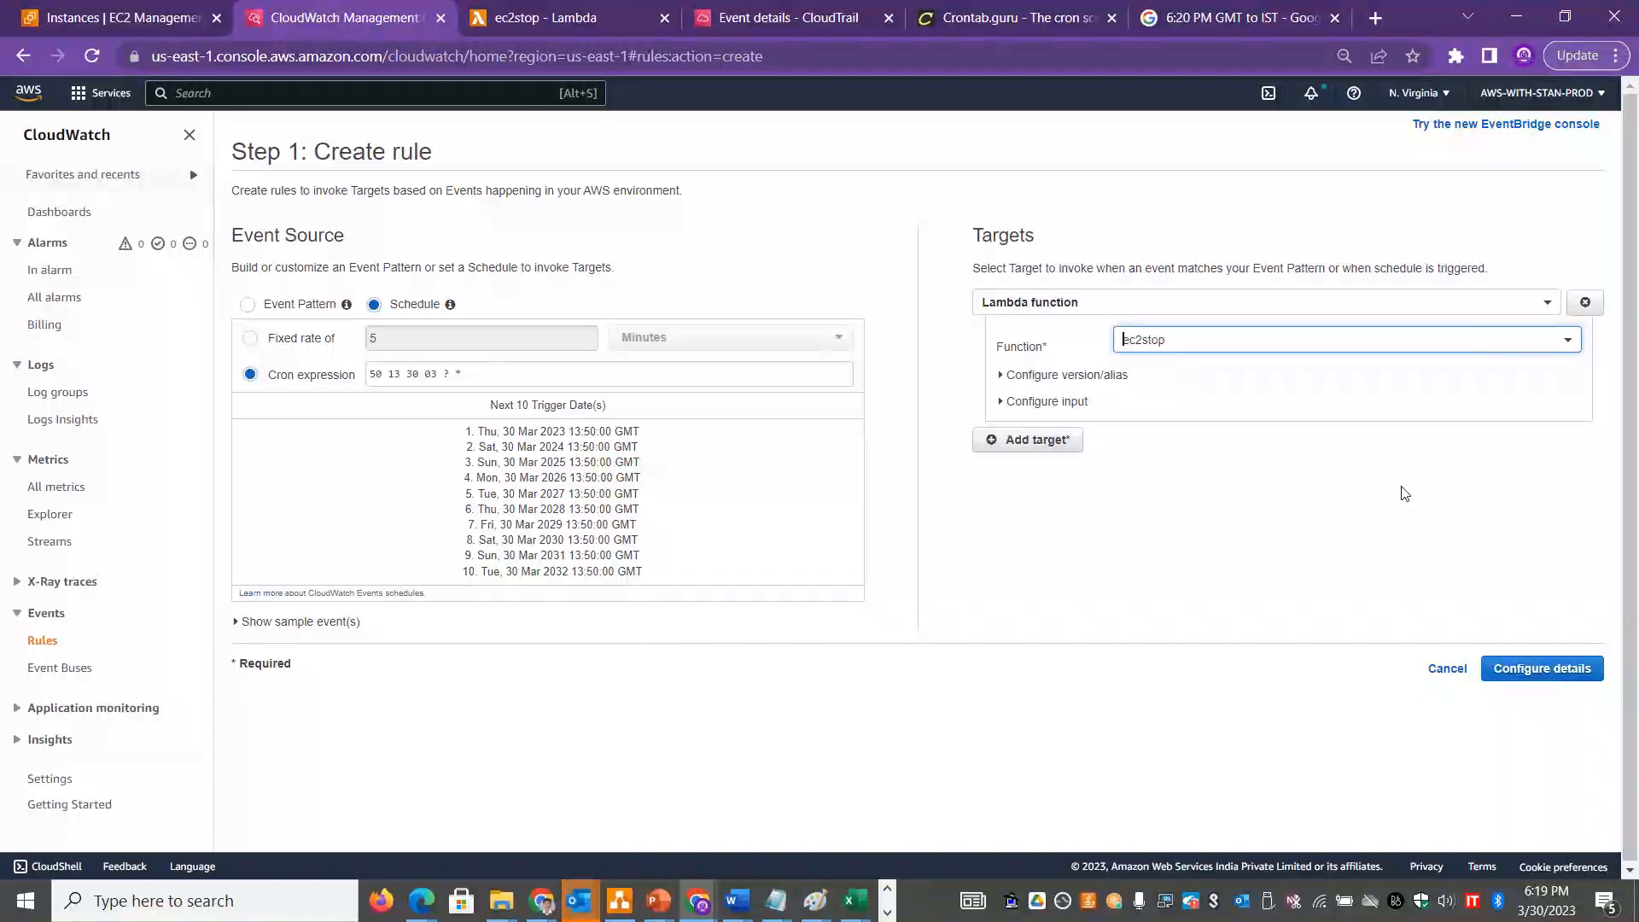
pyautogui.click(1562, 671)
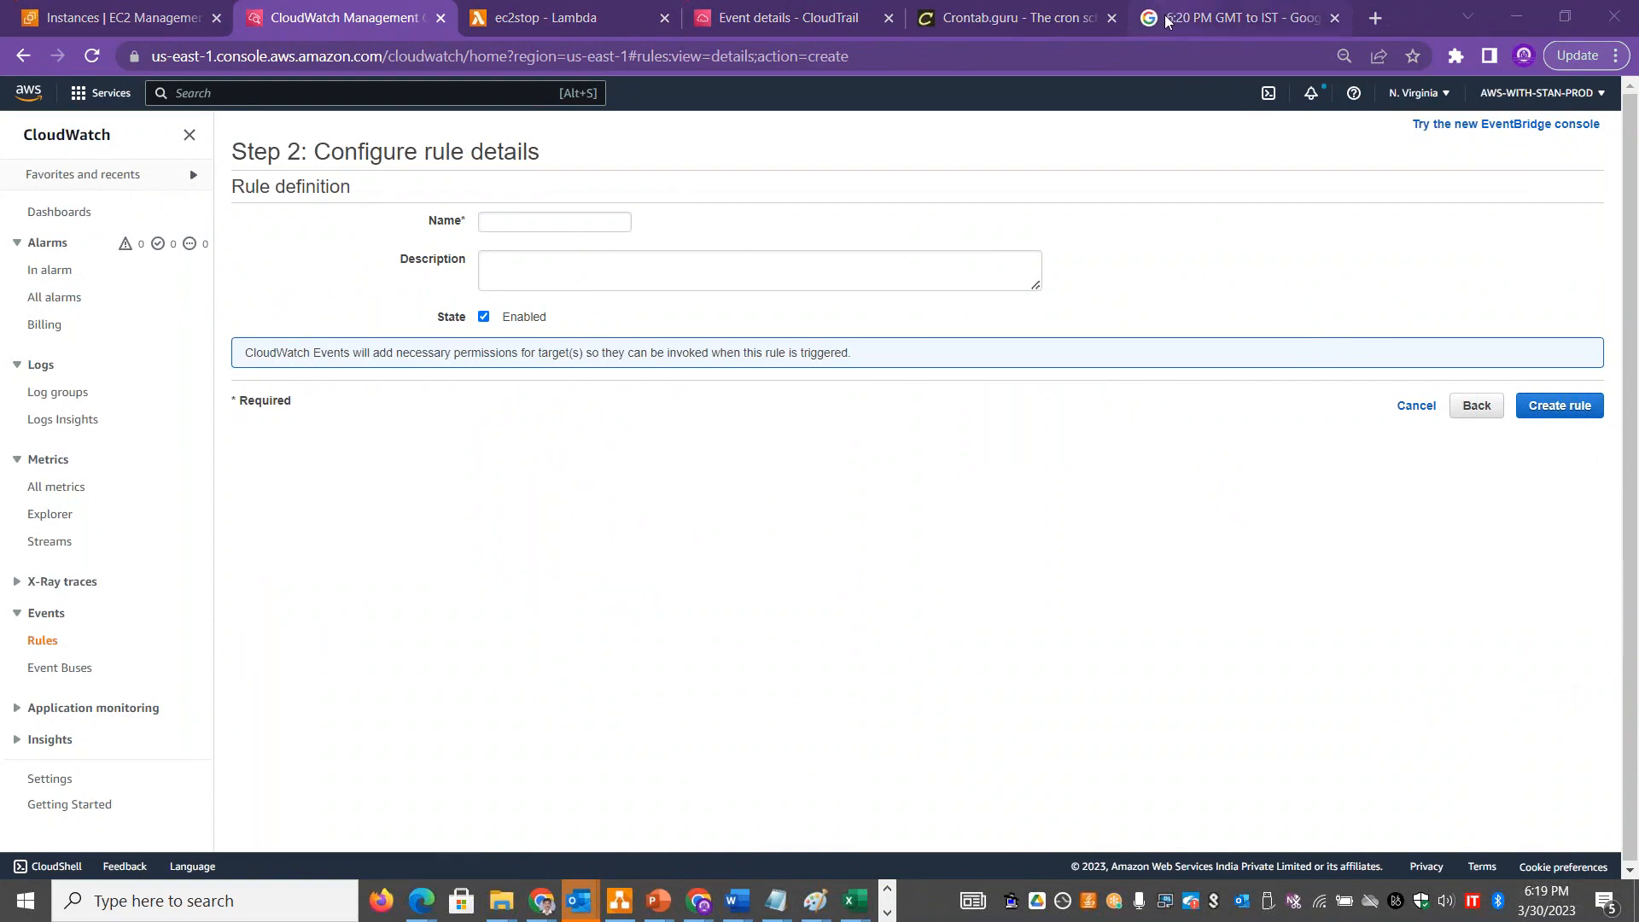
# Convert the scheduled time by searching Google for "13 50 GMT to IST".
pyautogui.click(1212, 18)
pyautogui.tripleClick(395, 134)
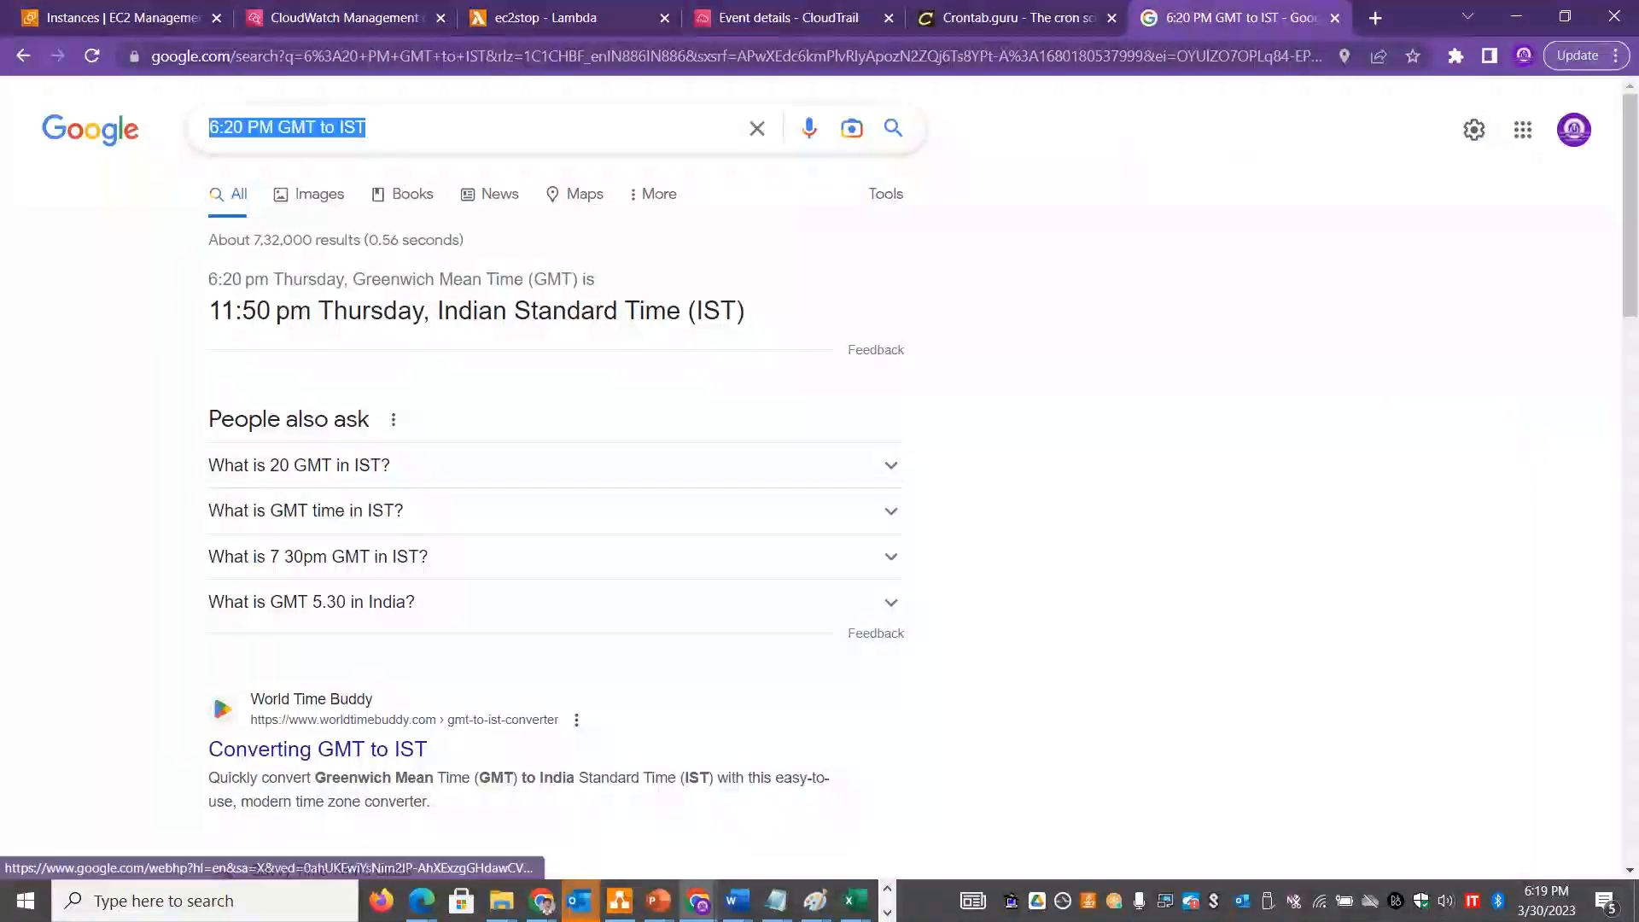
pyautogui.write('13 50')
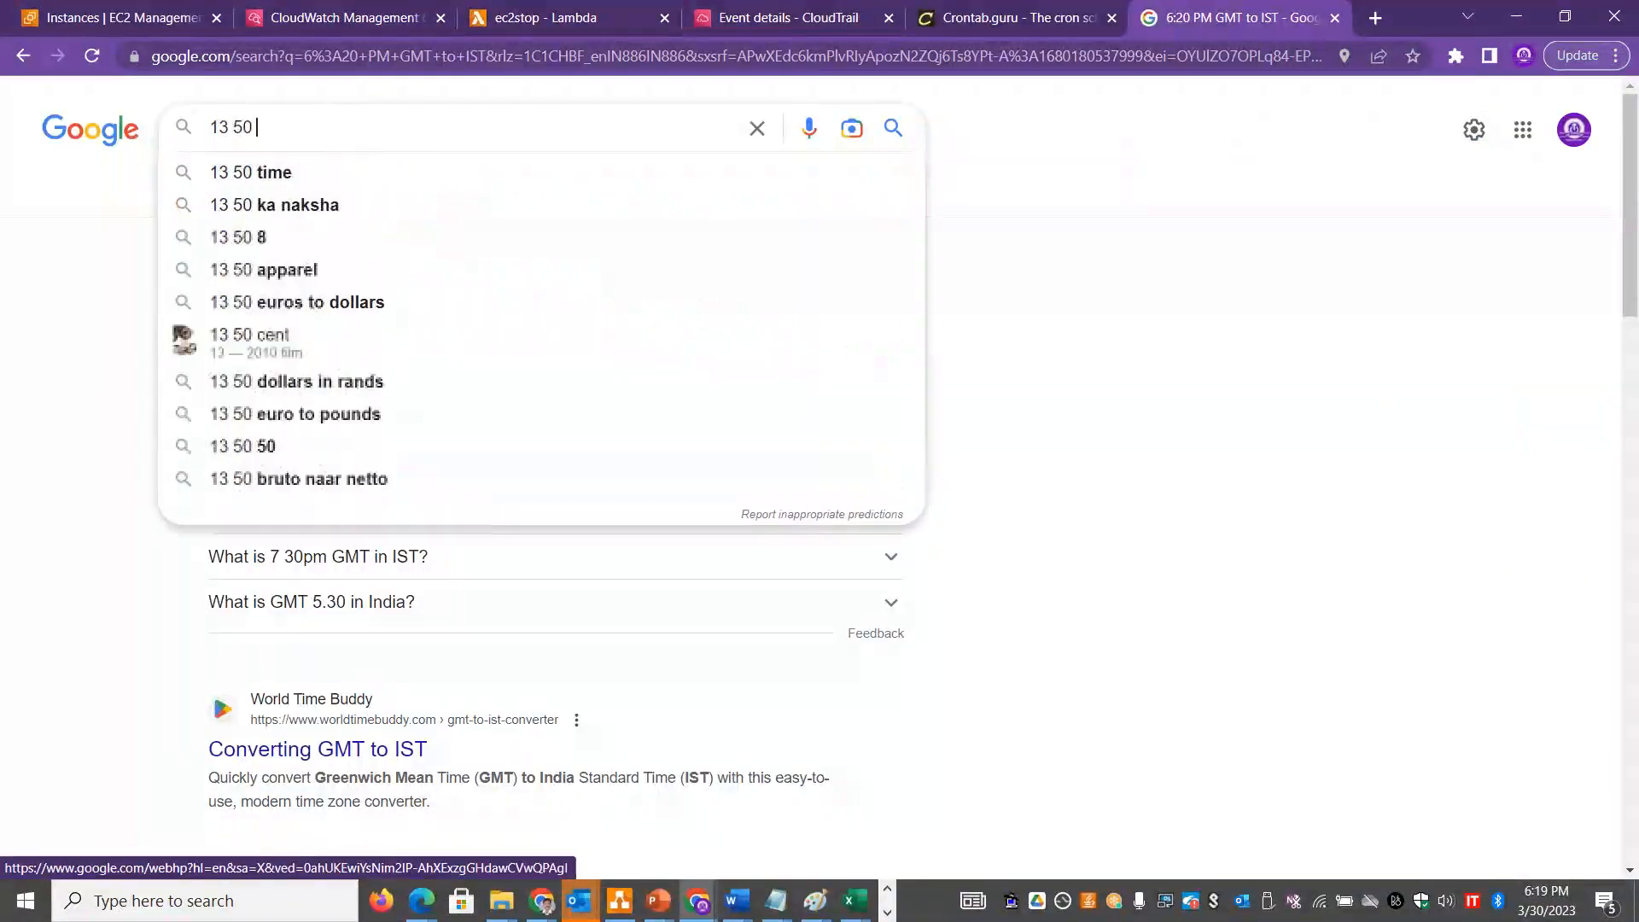
pyautogui.write(' GMT to IST')
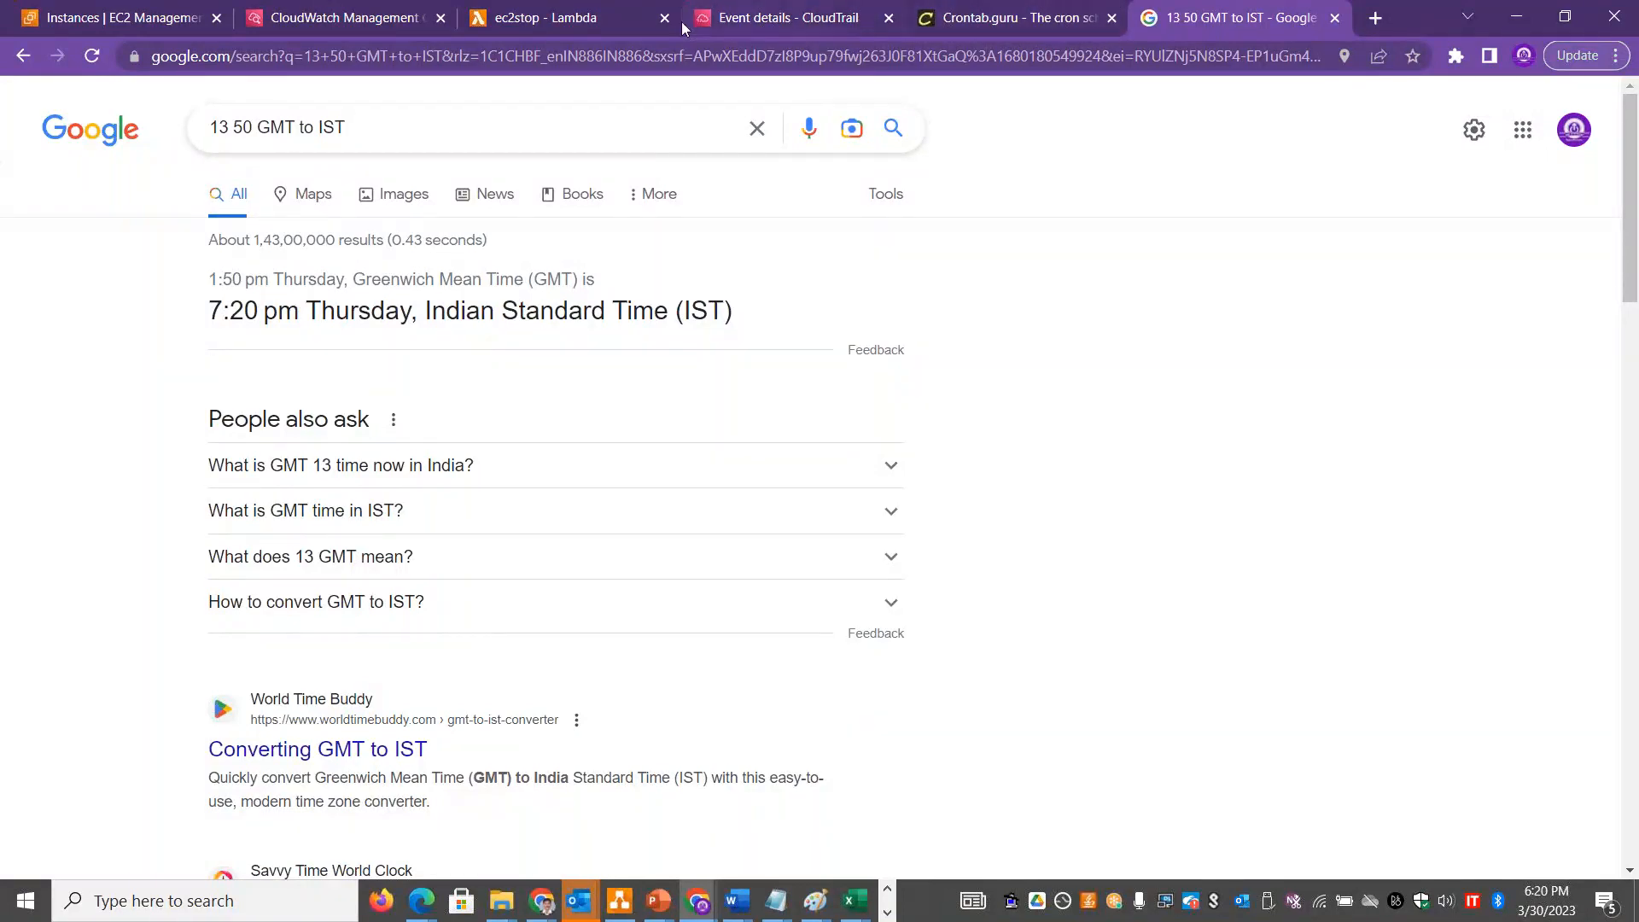
# Return to the CloudWatch rule's schedule and change its cron expression to 51 12 30 03 ? *.
pyautogui.click(565, 18)
pyautogui.click(406, 13)
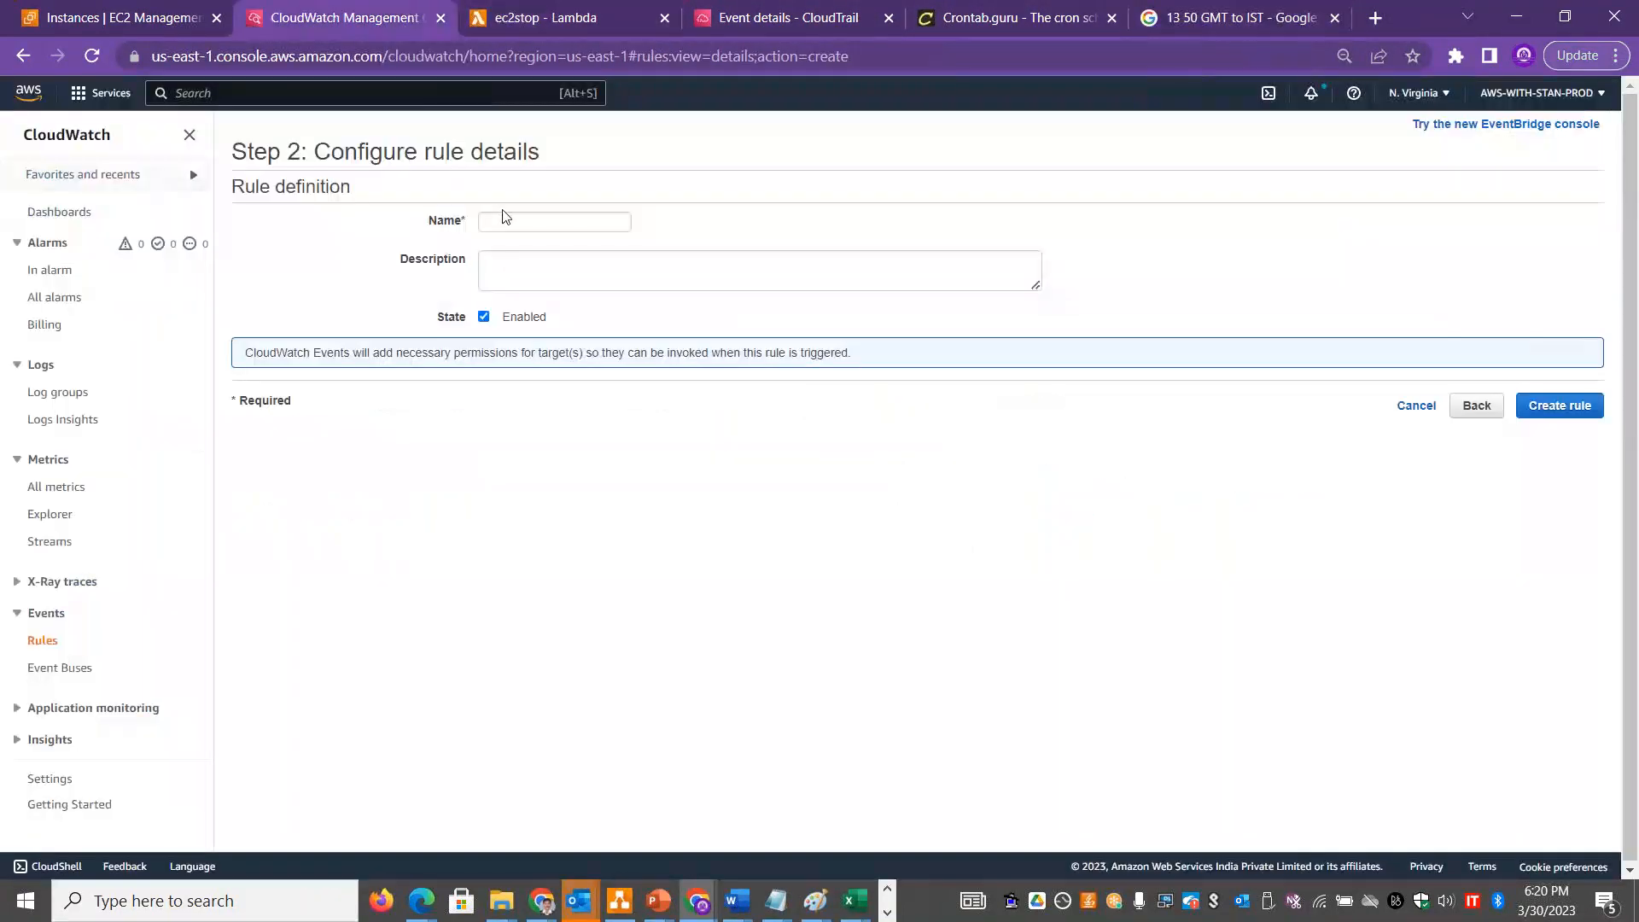
pyautogui.click(1464, 408)
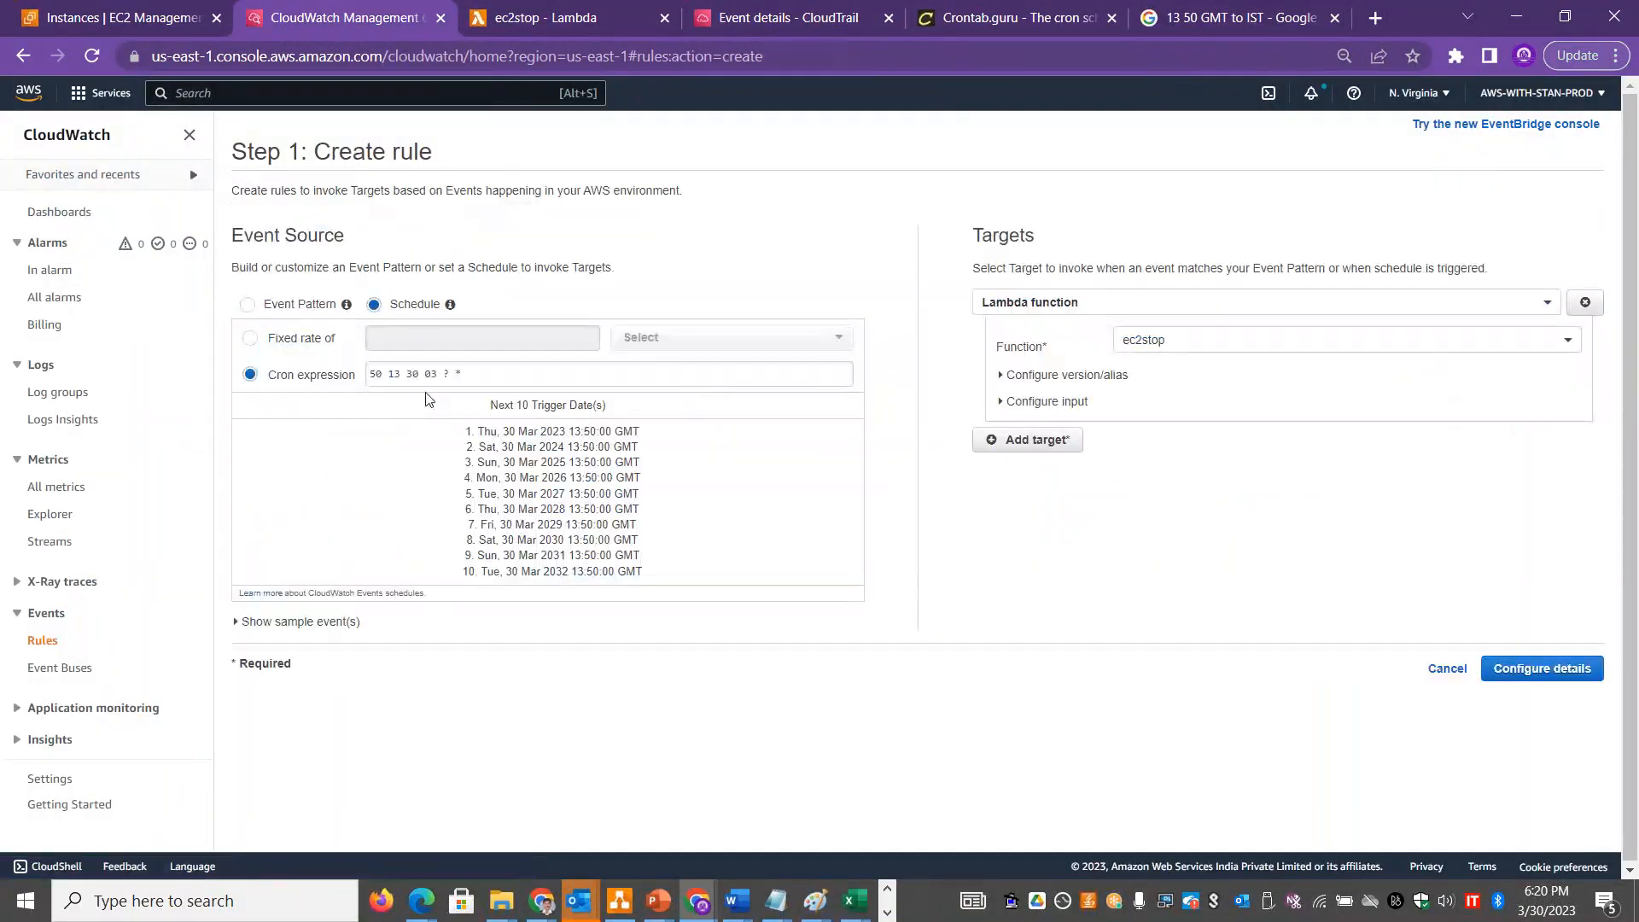
pyautogui.click(400, 375)
pyautogui.press('BackSpace')
pyautogui.write('2')
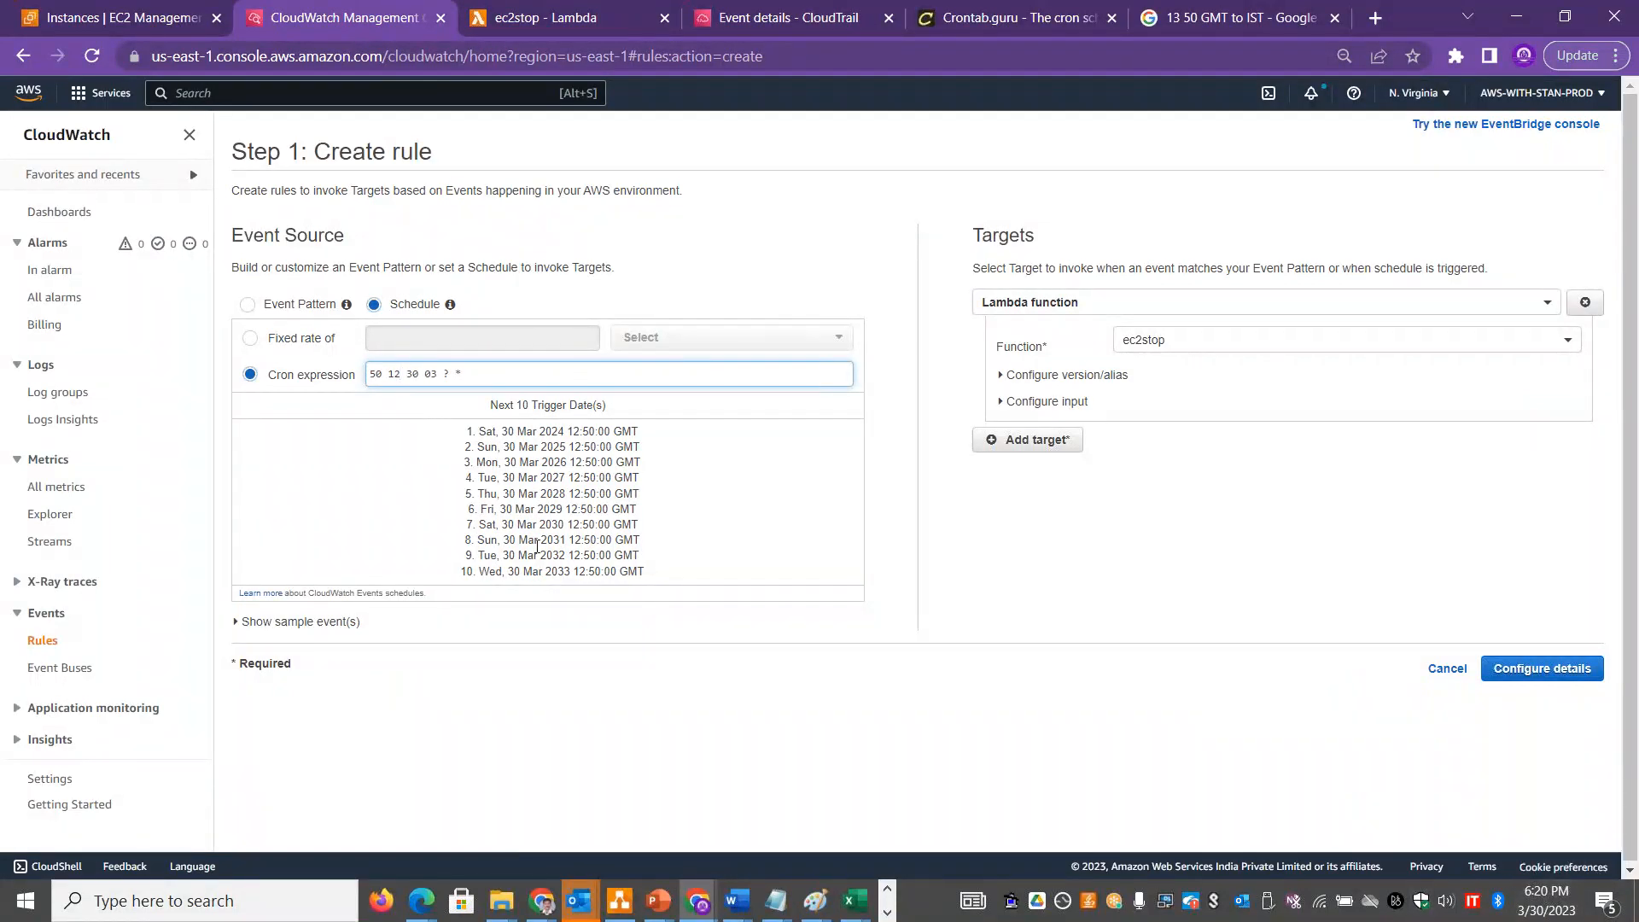
pyautogui.press('BackSpace')
pyautogui.write('1')
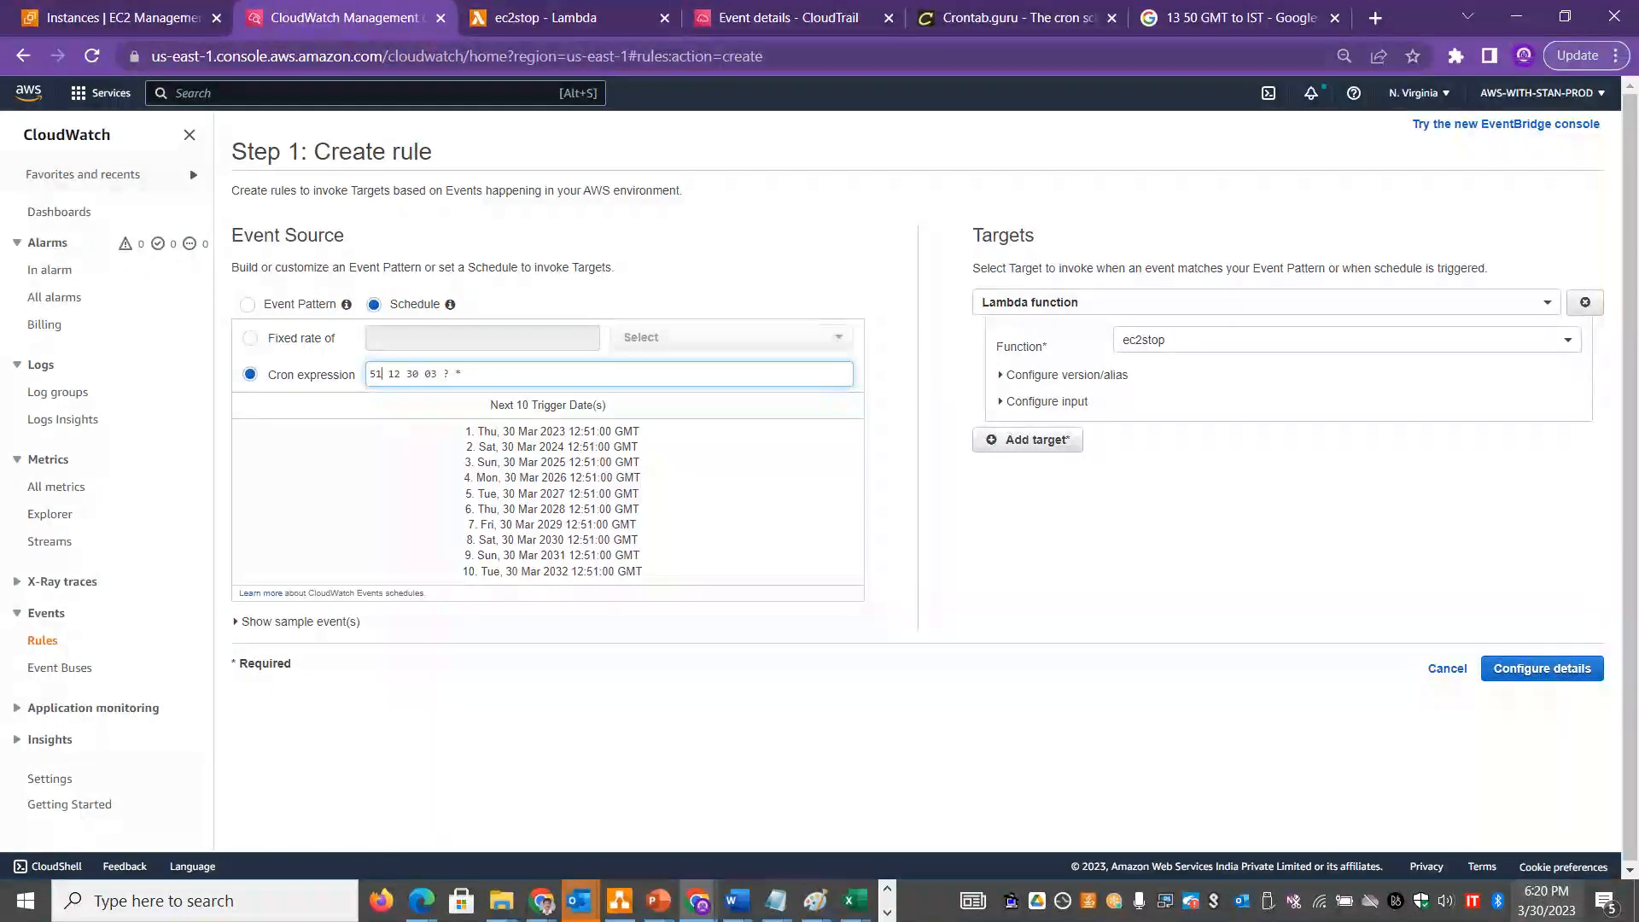
# Proceed to the rule details and name the rule ec2stoprule.
pyautogui.click(1495, 667)
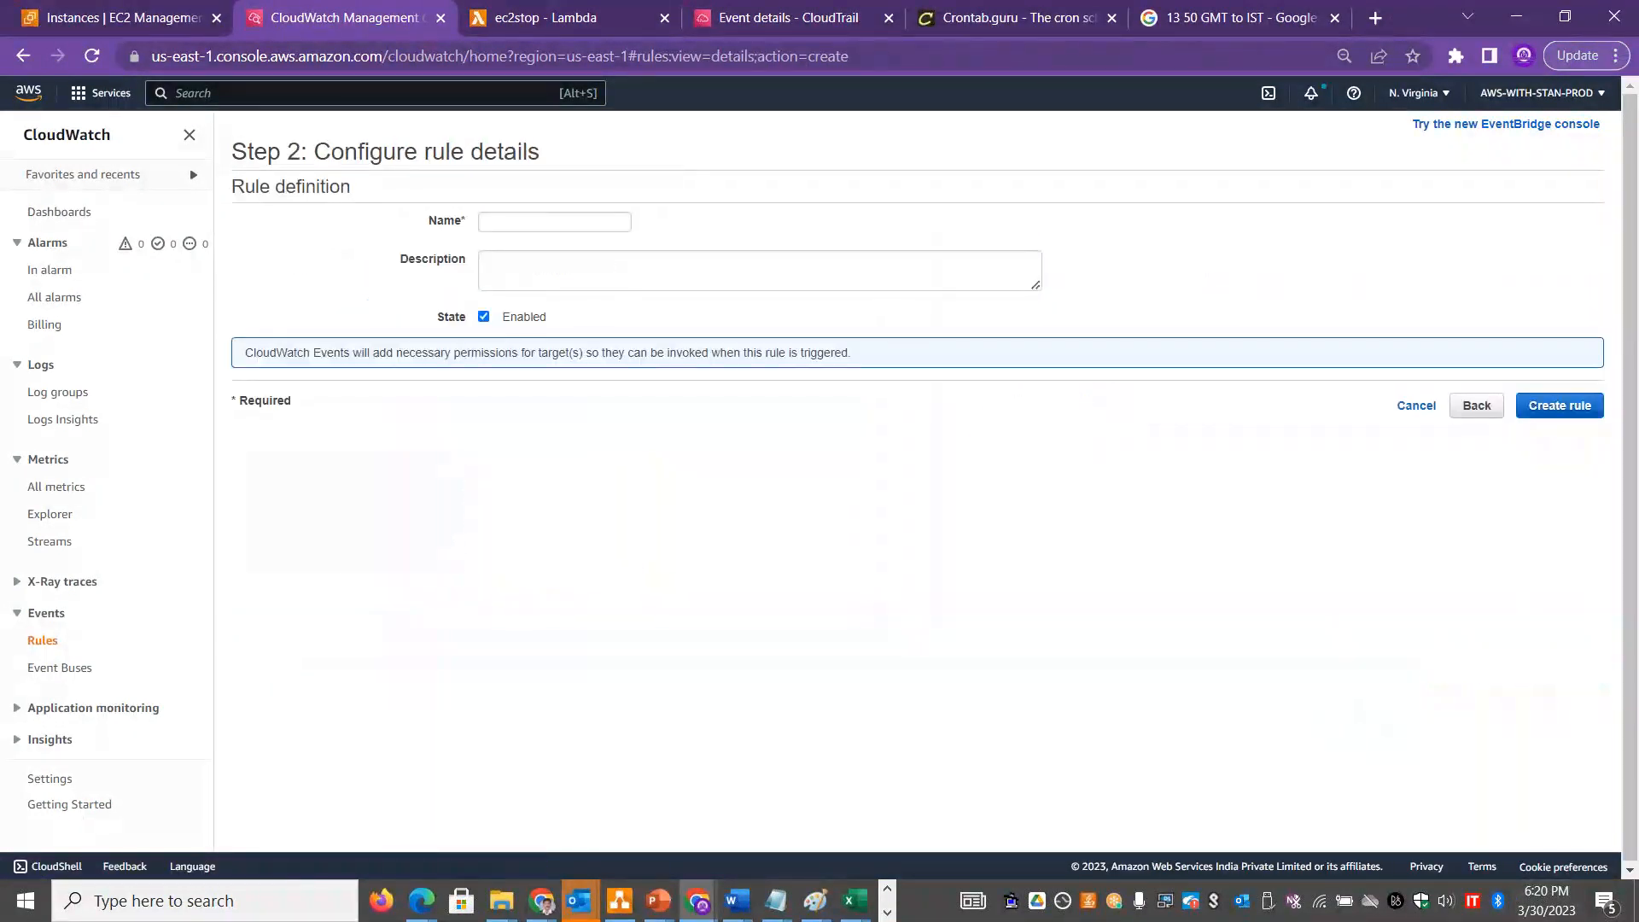
pyautogui.write('ec2rule')
pyautogui.press('BackSpace')
pyautogui.write('stoprule')
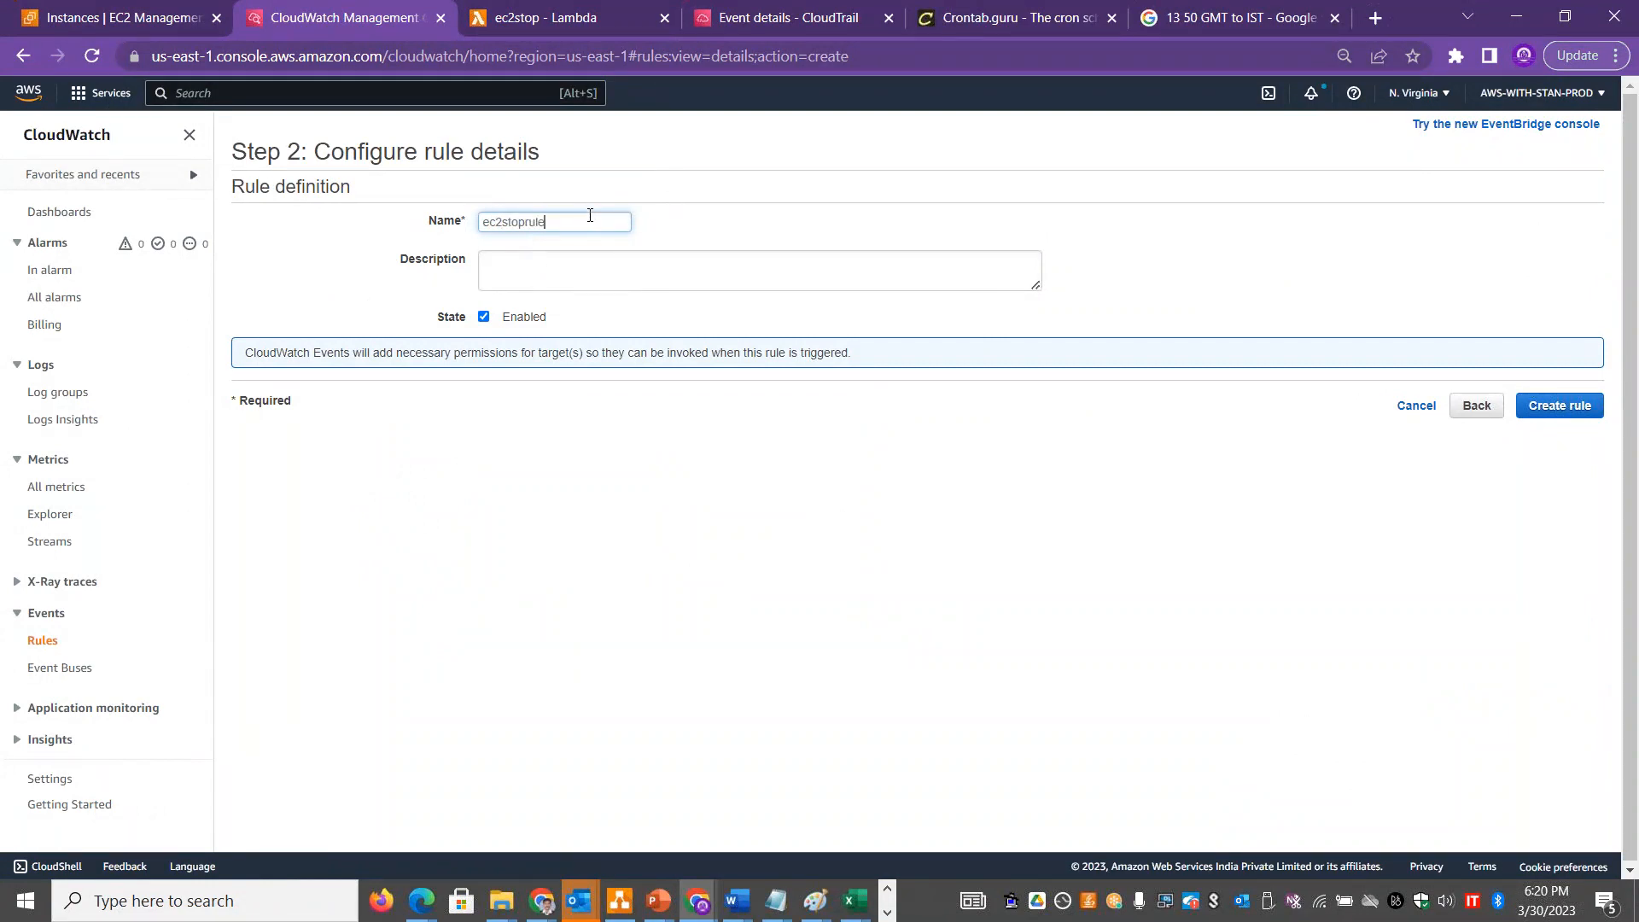
# Review the ec2stop function's code and refresh the EC2 instances list to check the state of stanvm1.
pyautogui.click(529, 12)
pyautogui.moveTo(1636, 354); pyautogui.dragTo(1637, 557)
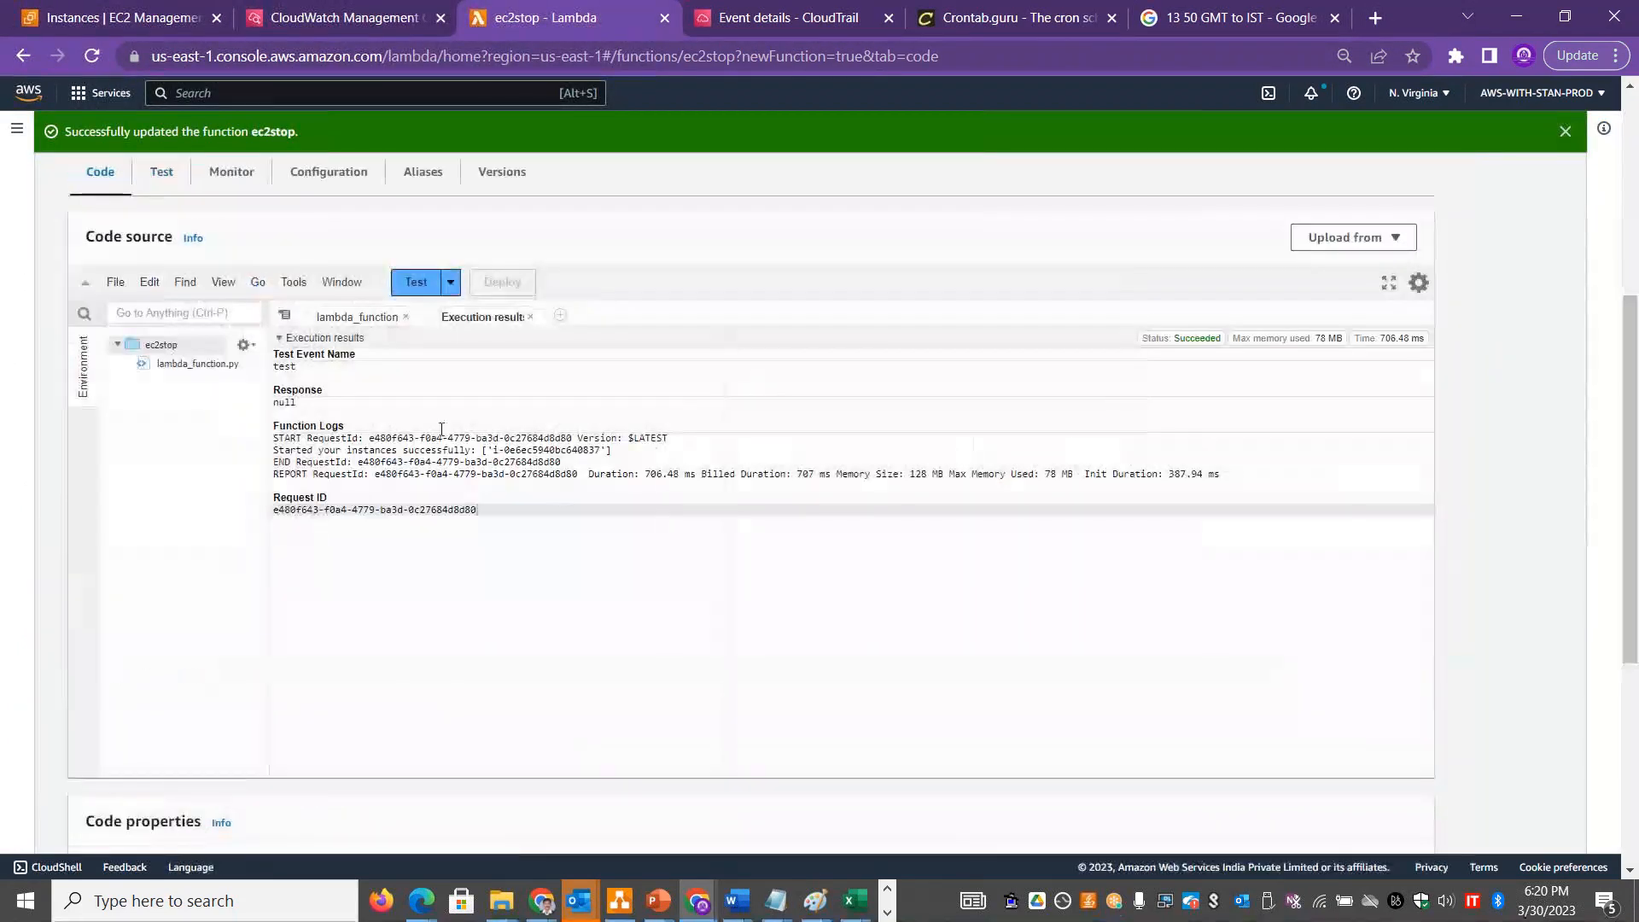
pyautogui.click(529, 316)
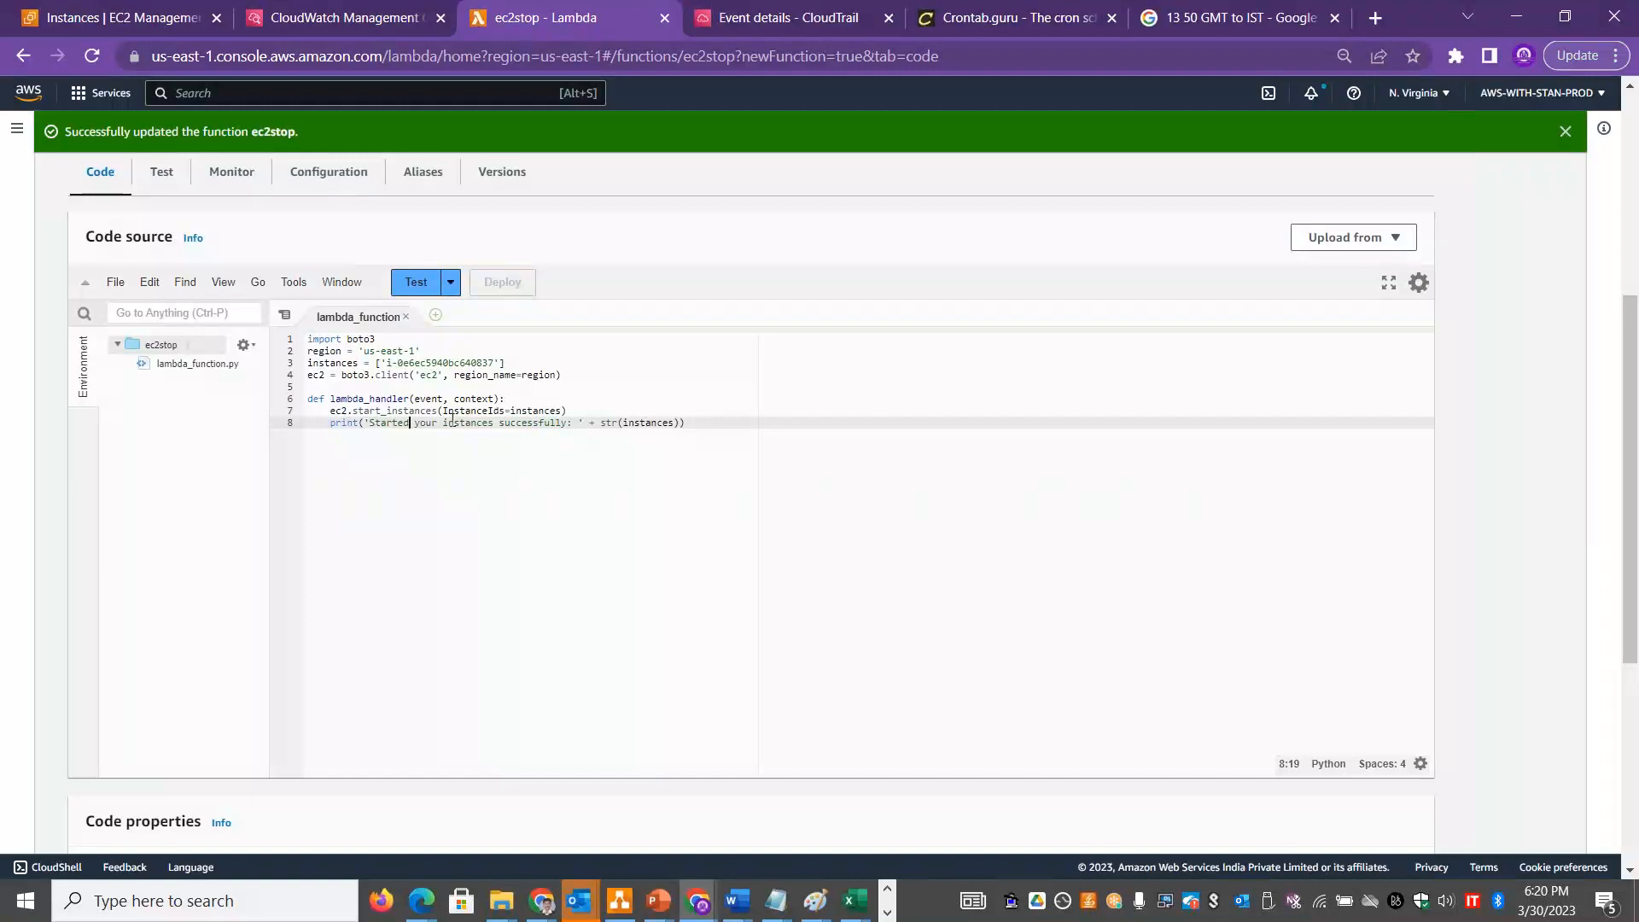
pyautogui.click(119, 17)
pyautogui.doubleClick(626, 249)
pyautogui.click(1063, 131)
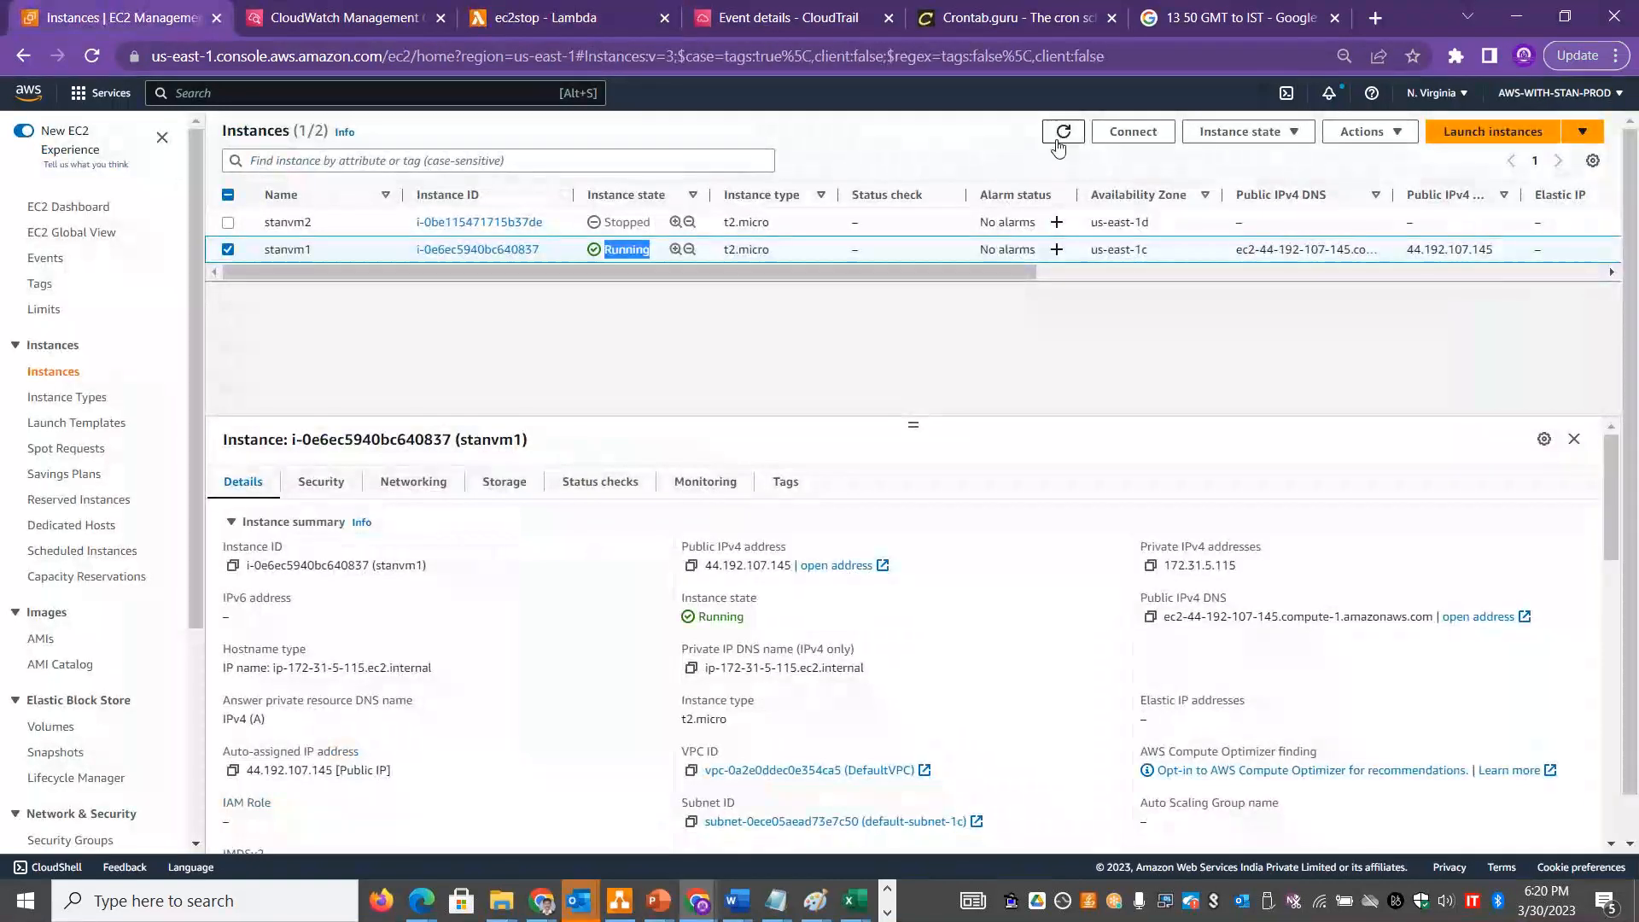
# Change the start_instances call in the ec2stop function's code to stop_instances.
pyautogui.click(577, 22)
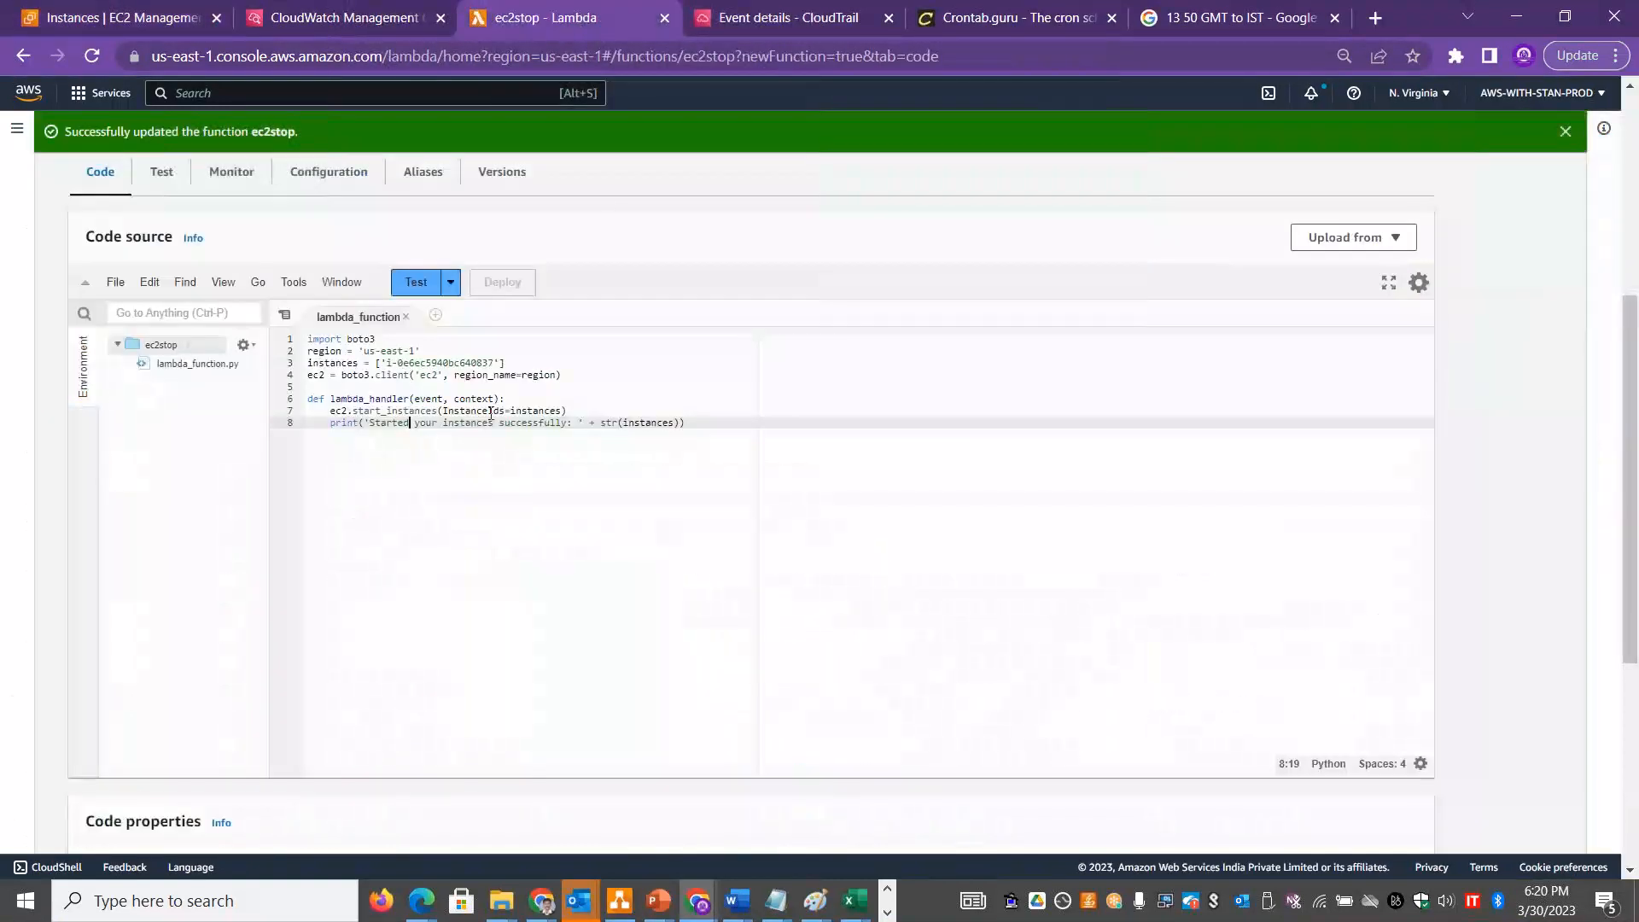
pyautogui.click(381, 398)
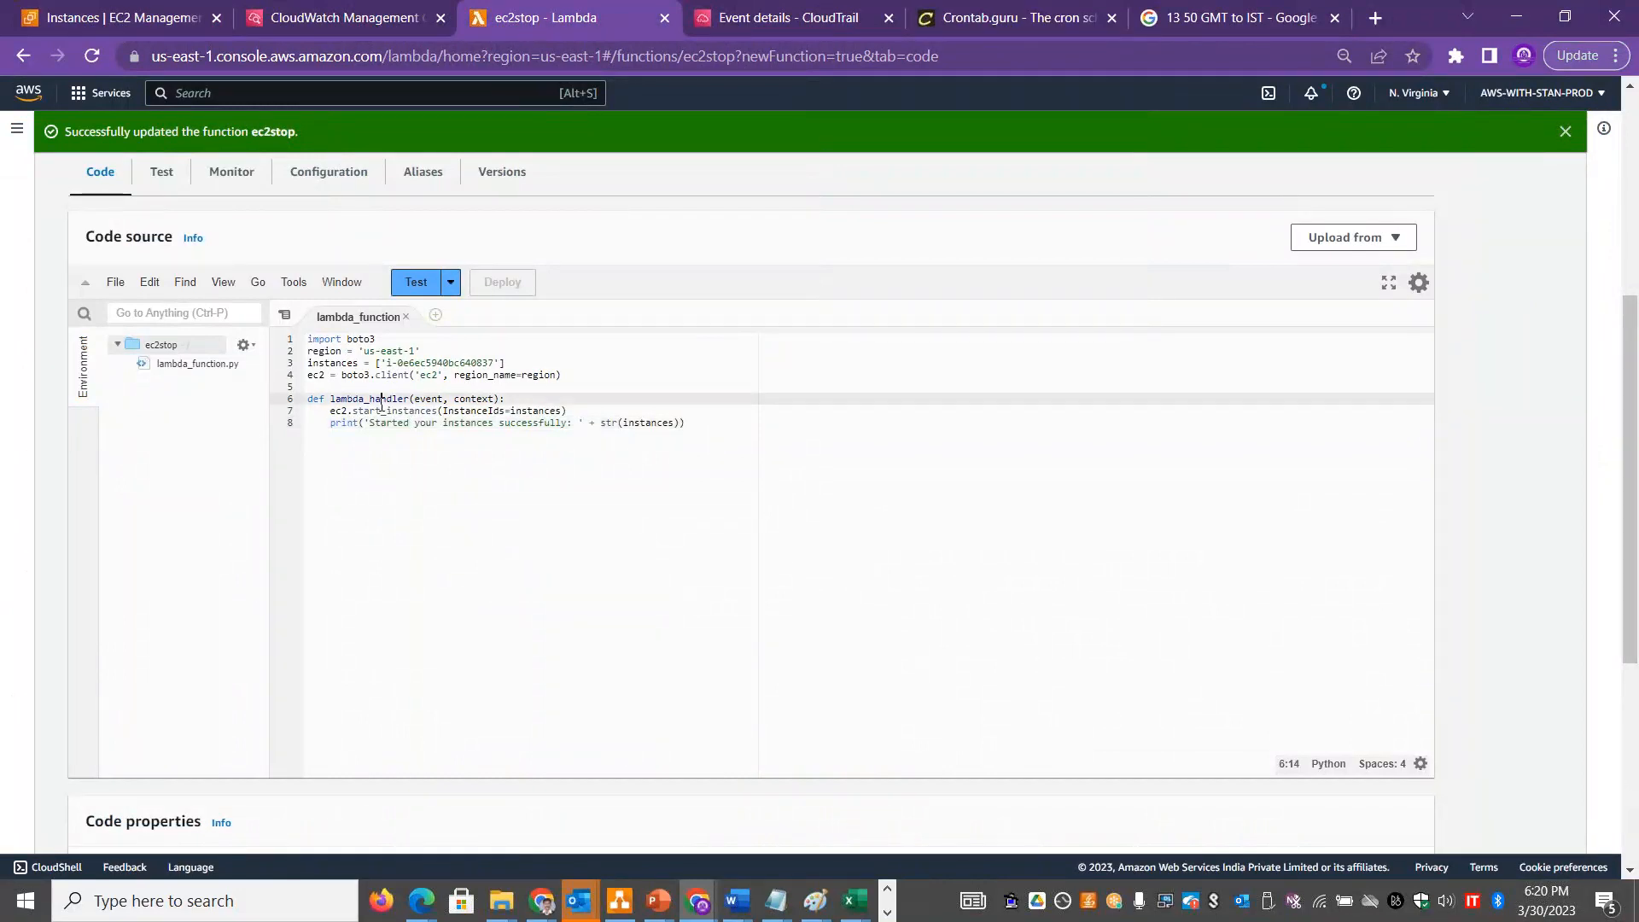
pyautogui.click(382, 410)
pyautogui.press('BackSpace')
pyautogui.press('BackSpace')
pyautogui.press('BackSpace')
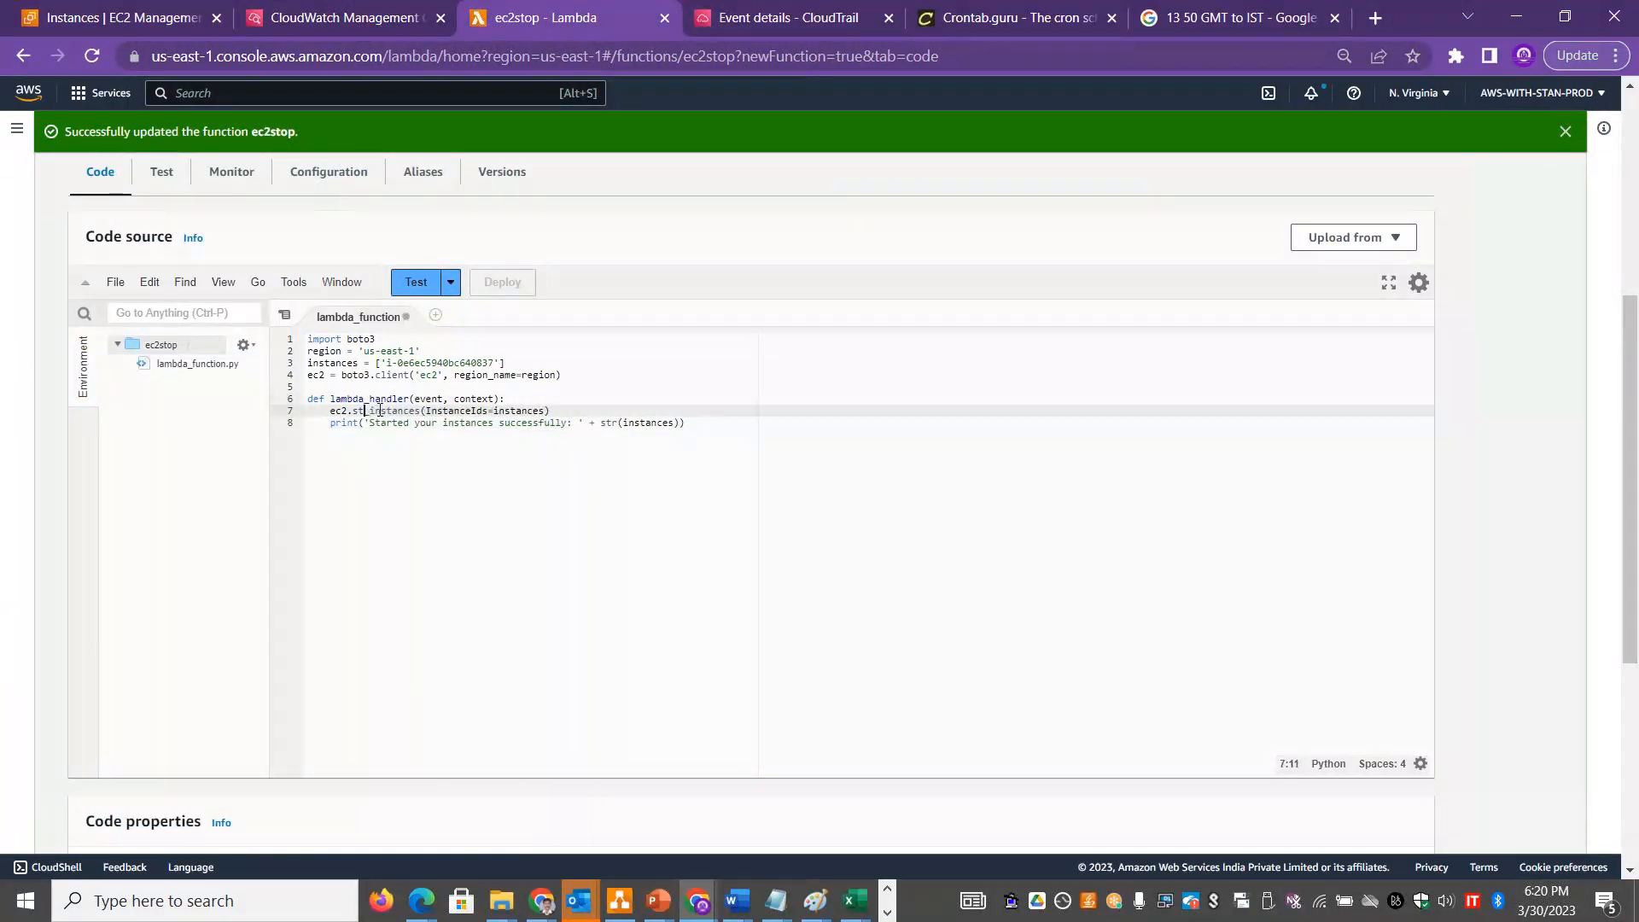
pyautogui.write('op')
# Change "Started" to "Stopped" in the function's print message and deploy the ec2stop code.
pyautogui.click(408, 422)
pyautogui.press('BackSpace')
pyautogui.press('BackSpace')
pyautogui.press('BackSpace')
pyautogui.press('BackSpace')
pyautogui.press('BackSpace')
pyautogui.write('opped')
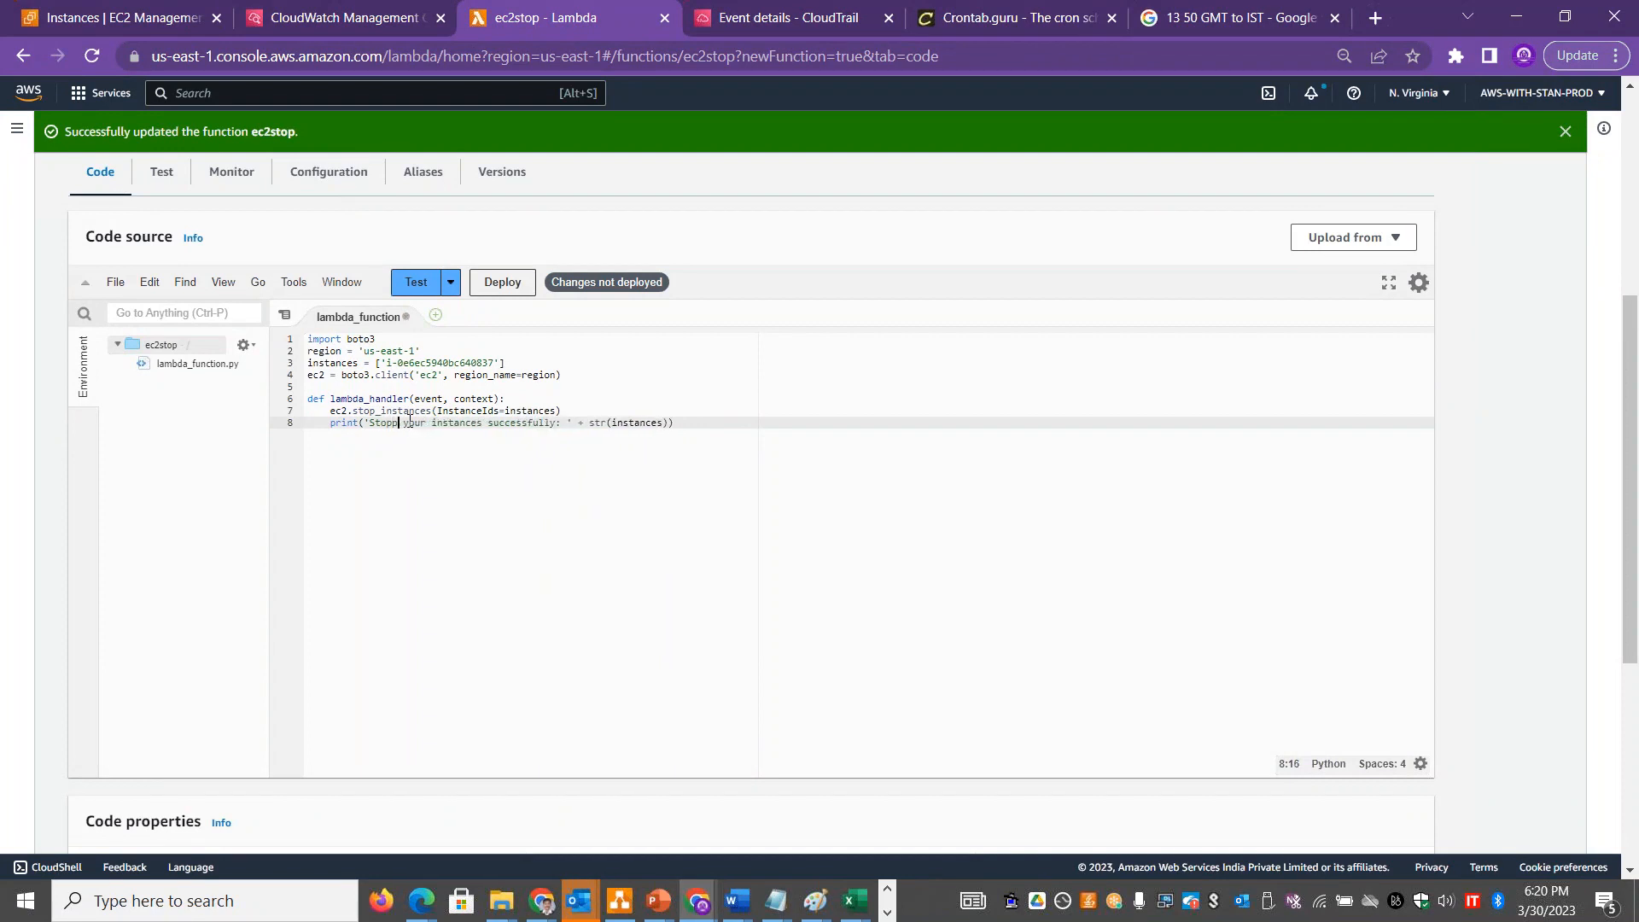
pyautogui.click(495, 282)
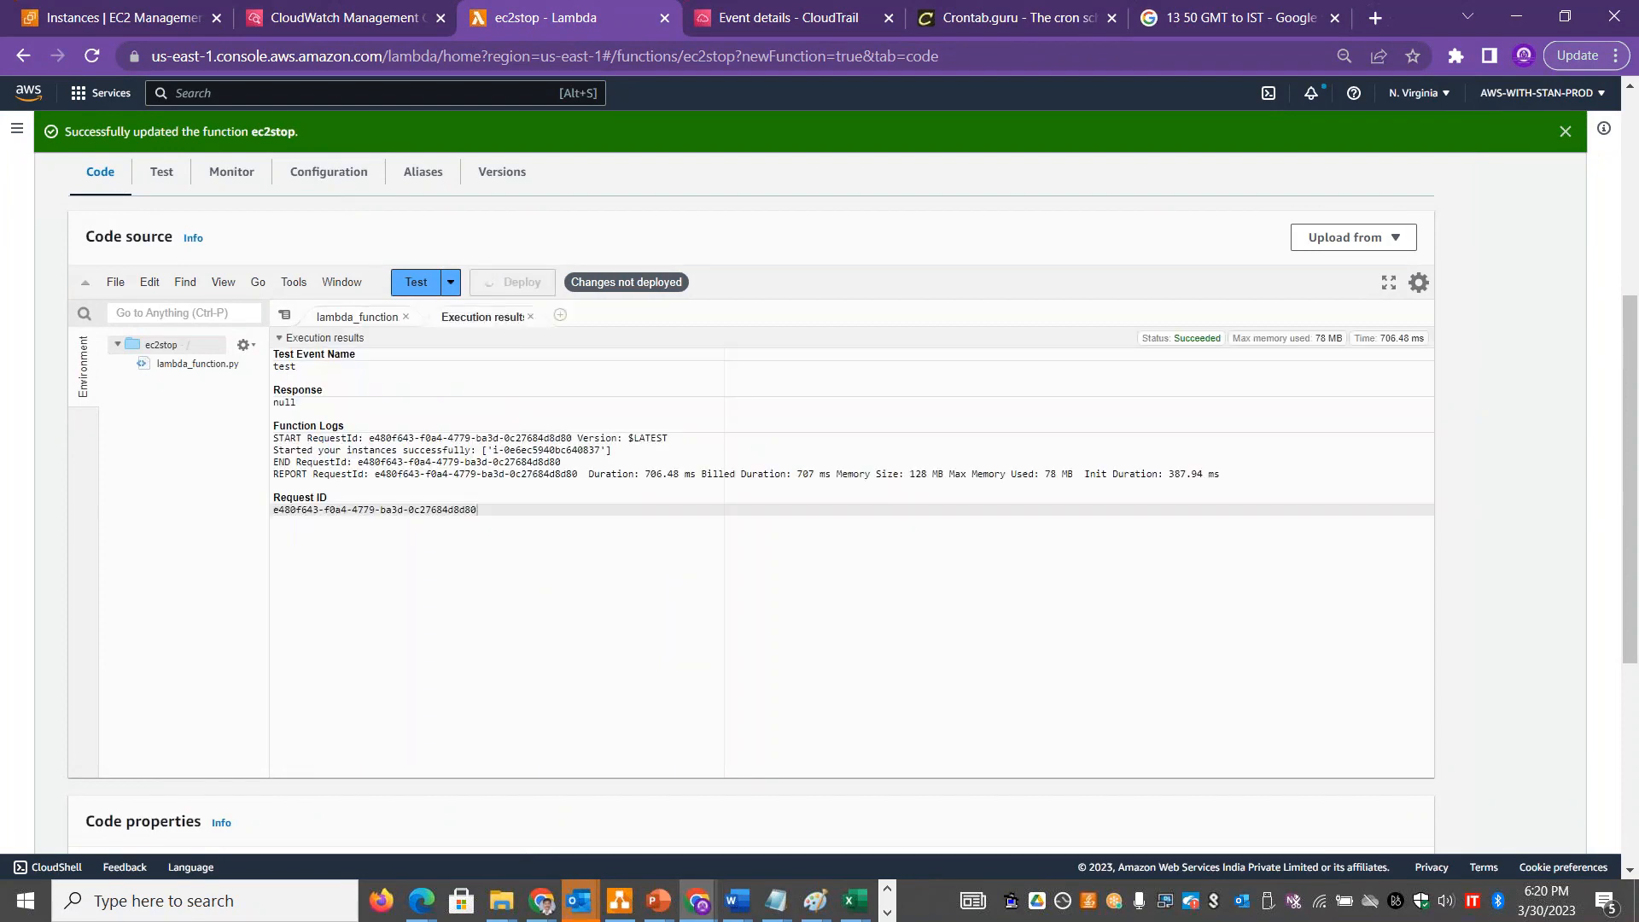
# Return to the CloudWatch rule, set its cron expression to 52 12 30 03 ? *, and create ec2stoprule.
pyautogui.click(371, 18)
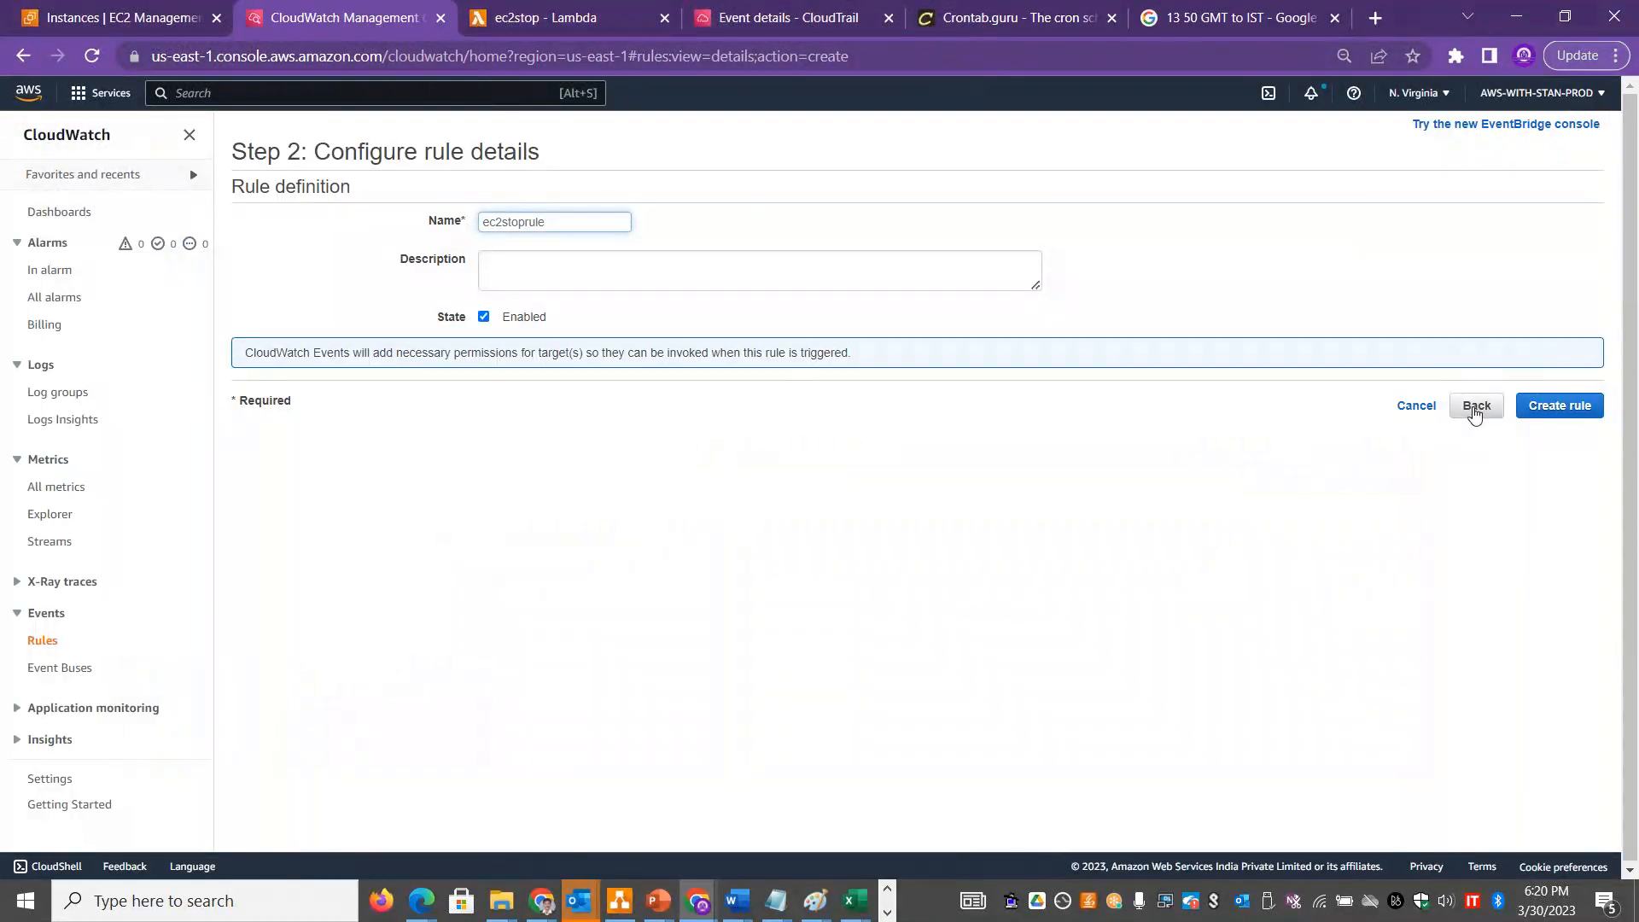
pyautogui.click(1476, 407)
pyautogui.click(385, 373)
pyautogui.press('BackSpace')
pyautogui.write('2')
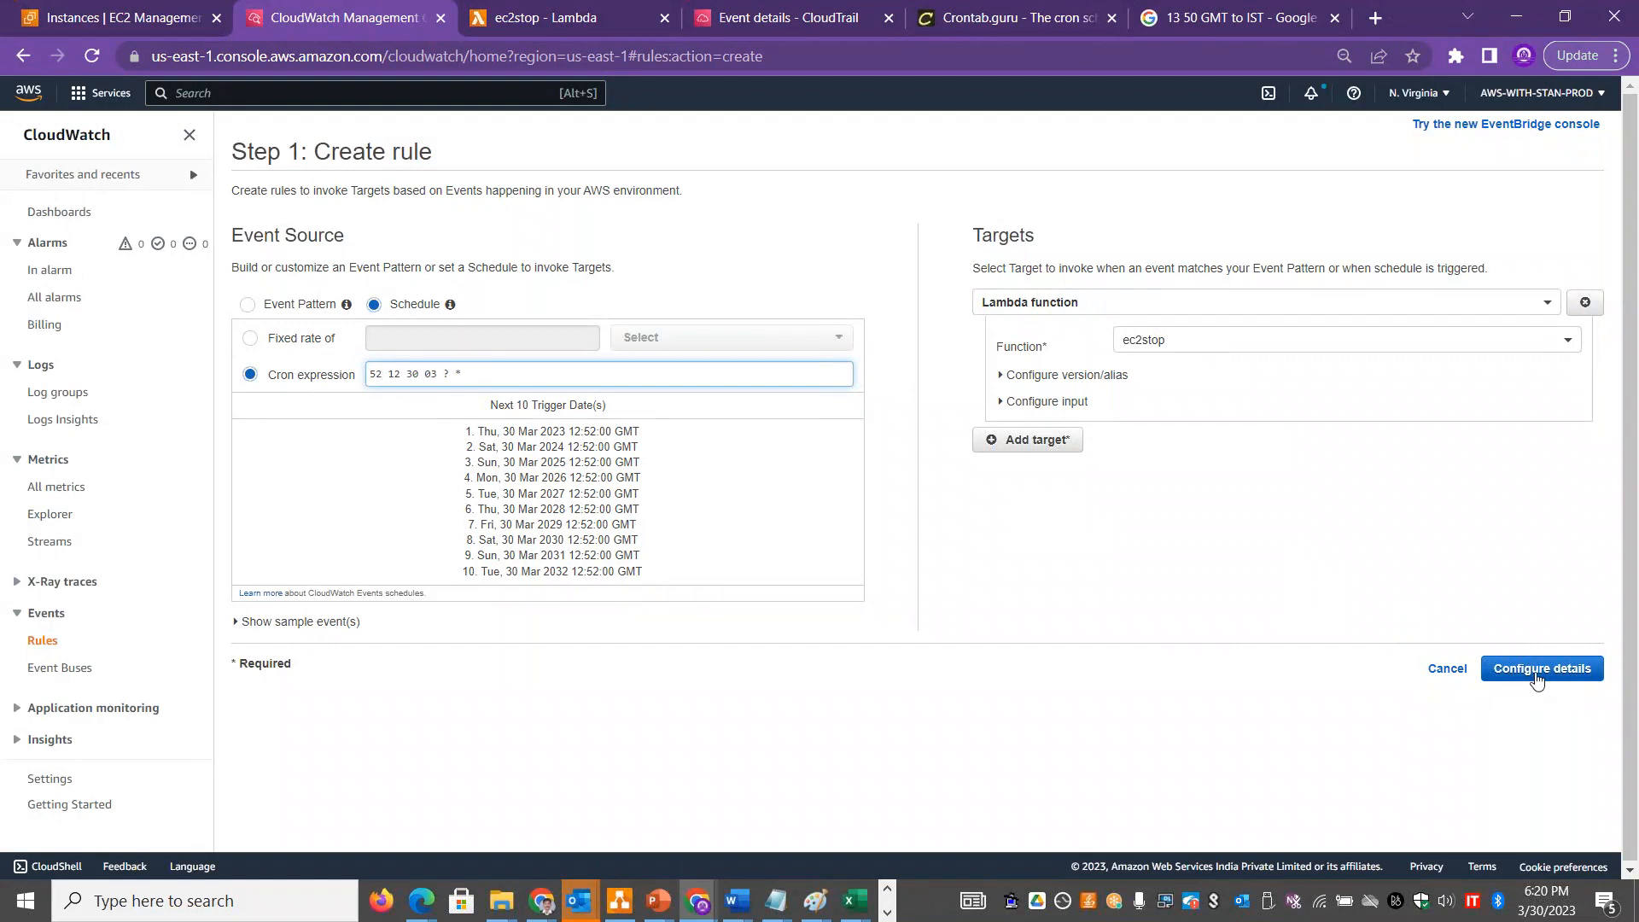
pyautogui.click(1537, 674)
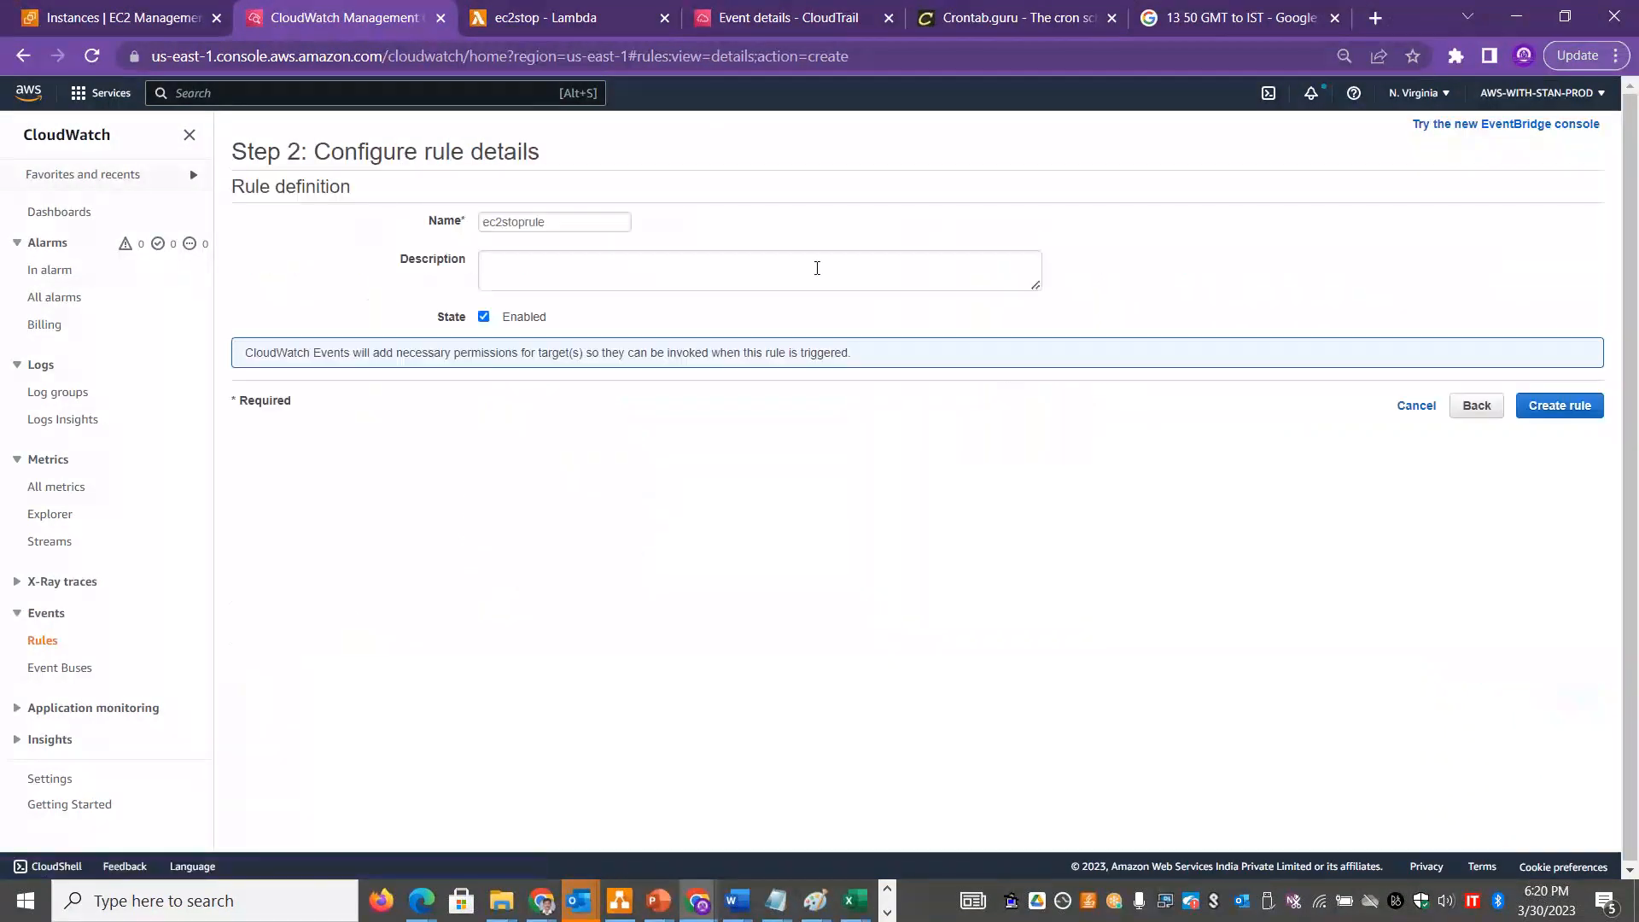
pyautogui.click(1554, 407)
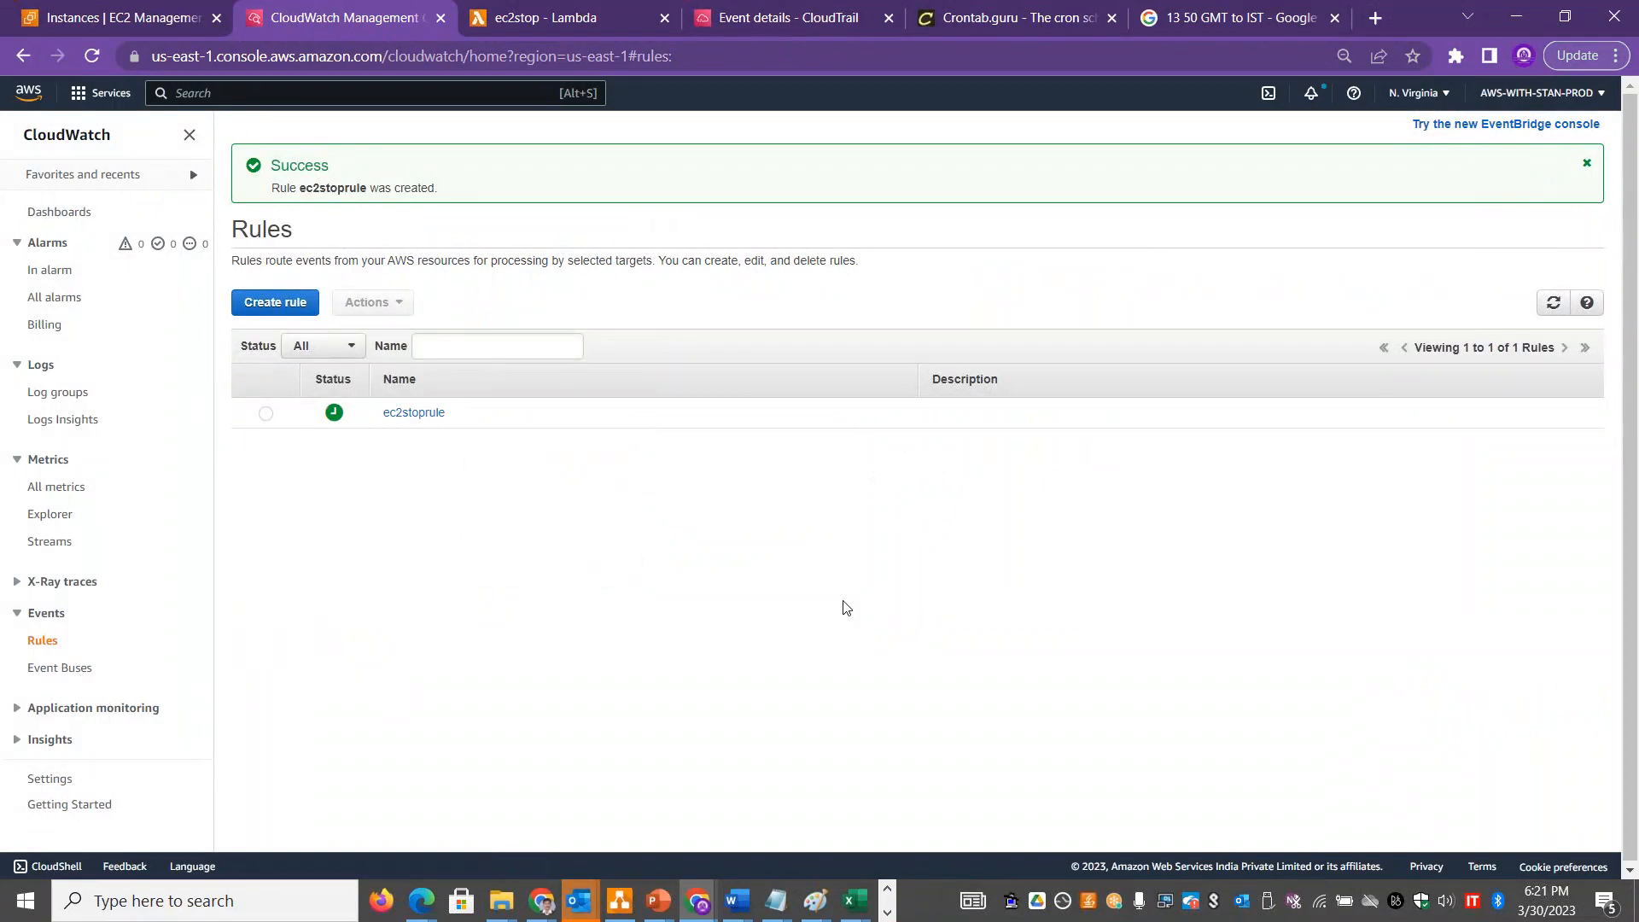
# Open the details of ec2stoprule and examine its first upcoming trigger date.
pyautogui.click(391, 413)
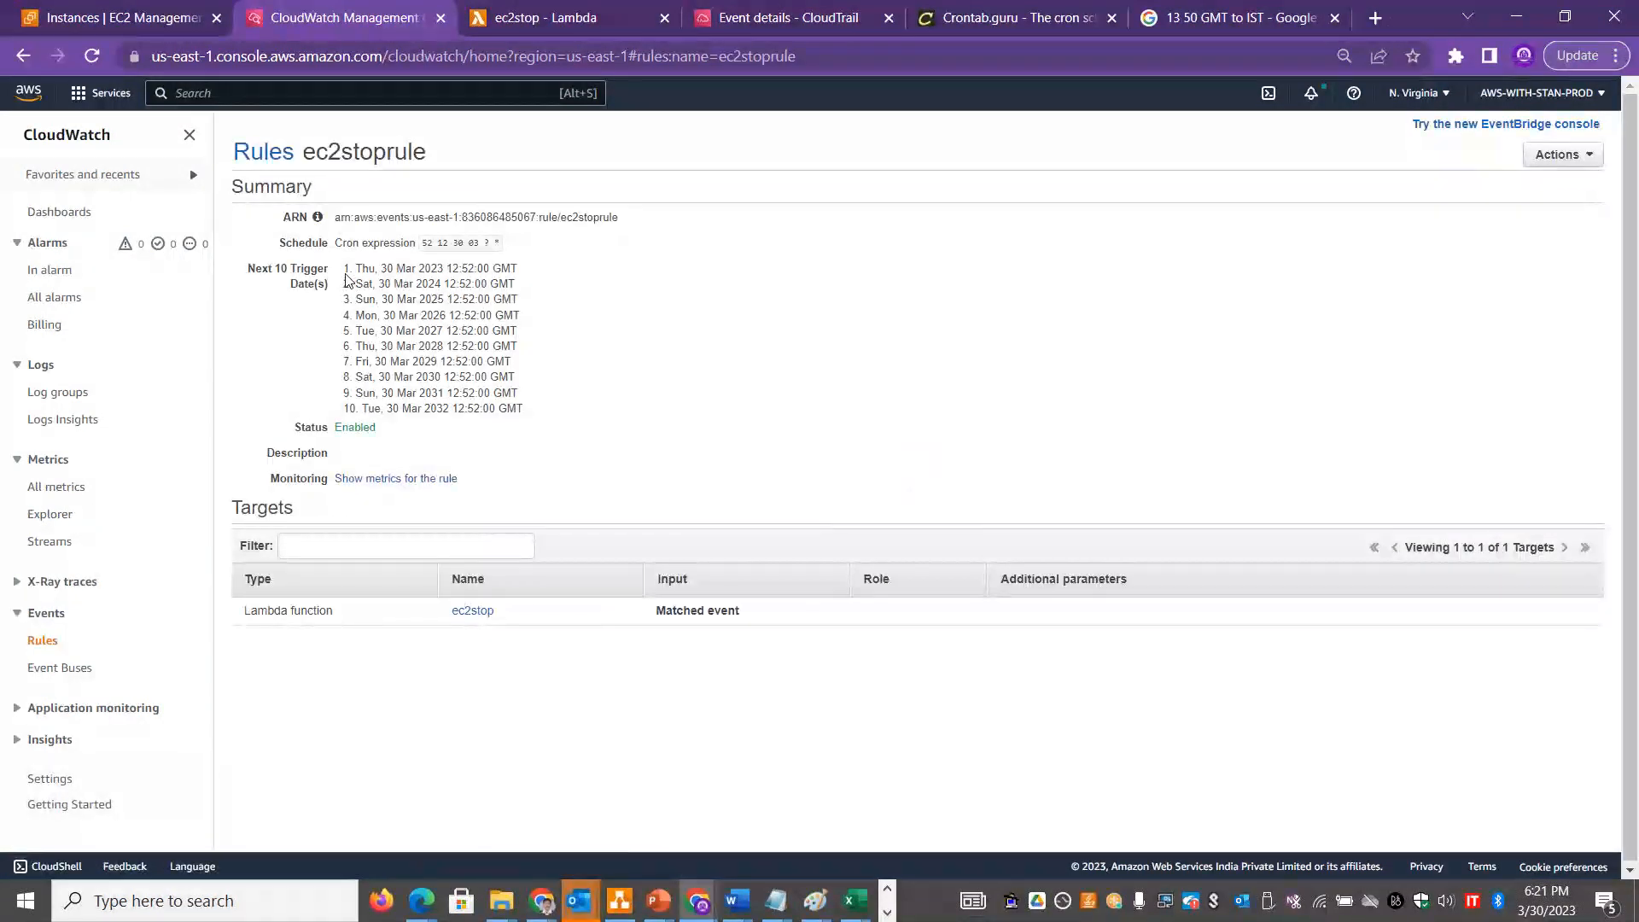
pyautogui.moveTo(355, 268); pyautogui.dragTo(525, 272)
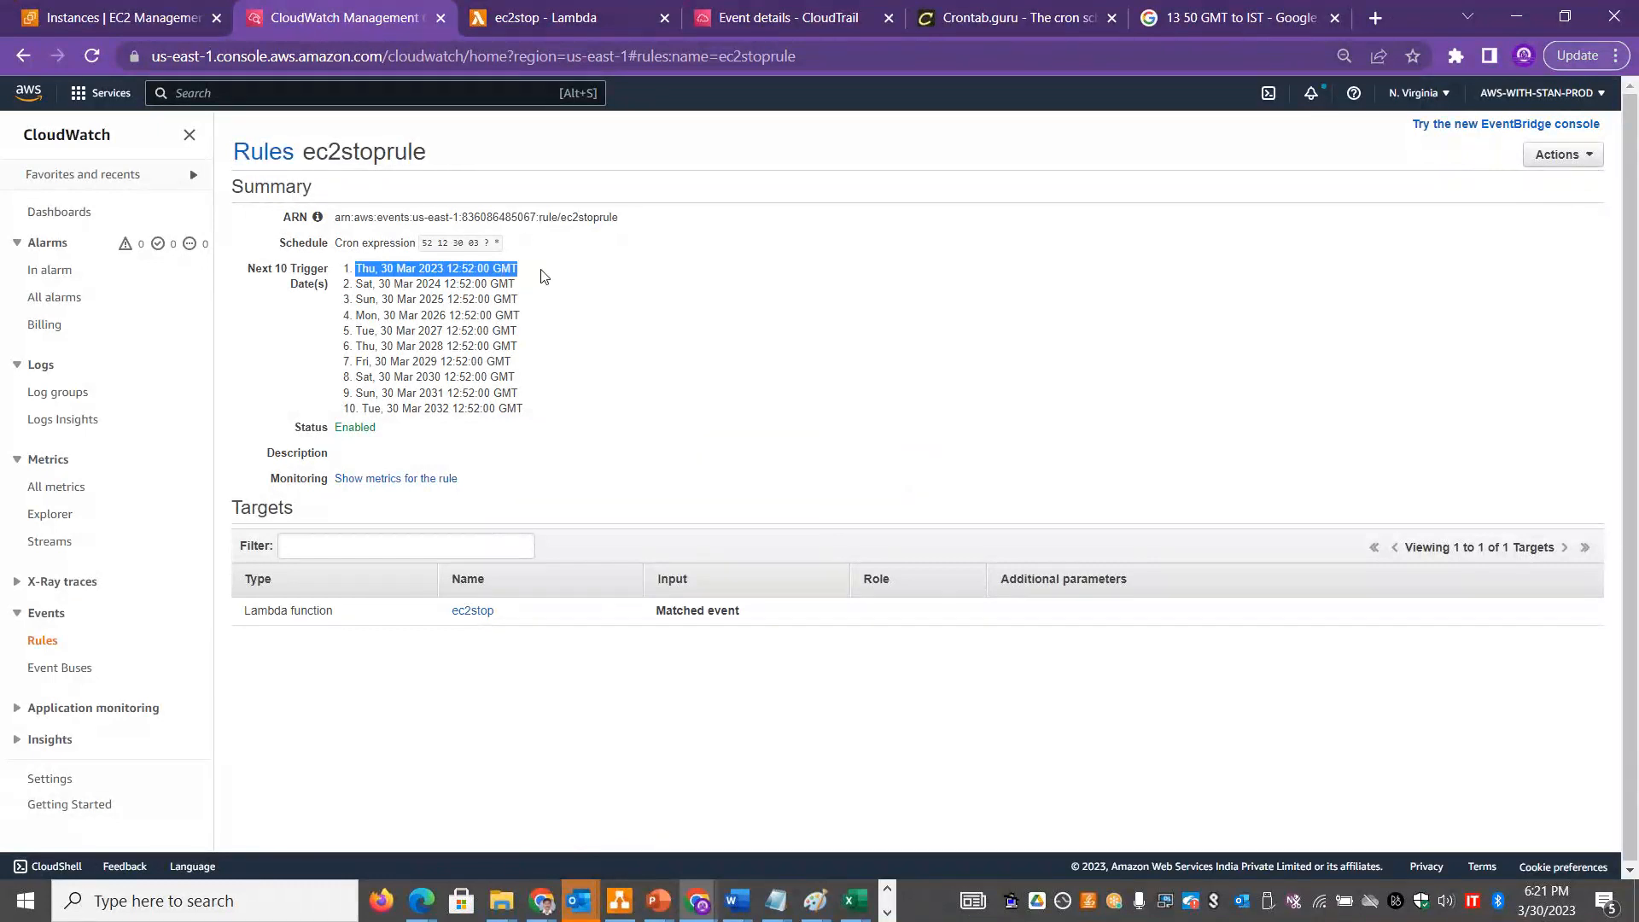
# View the CloudWatch metrics for ec2stoprule and return to the rule's details.
pyautogui.click(543, 276)
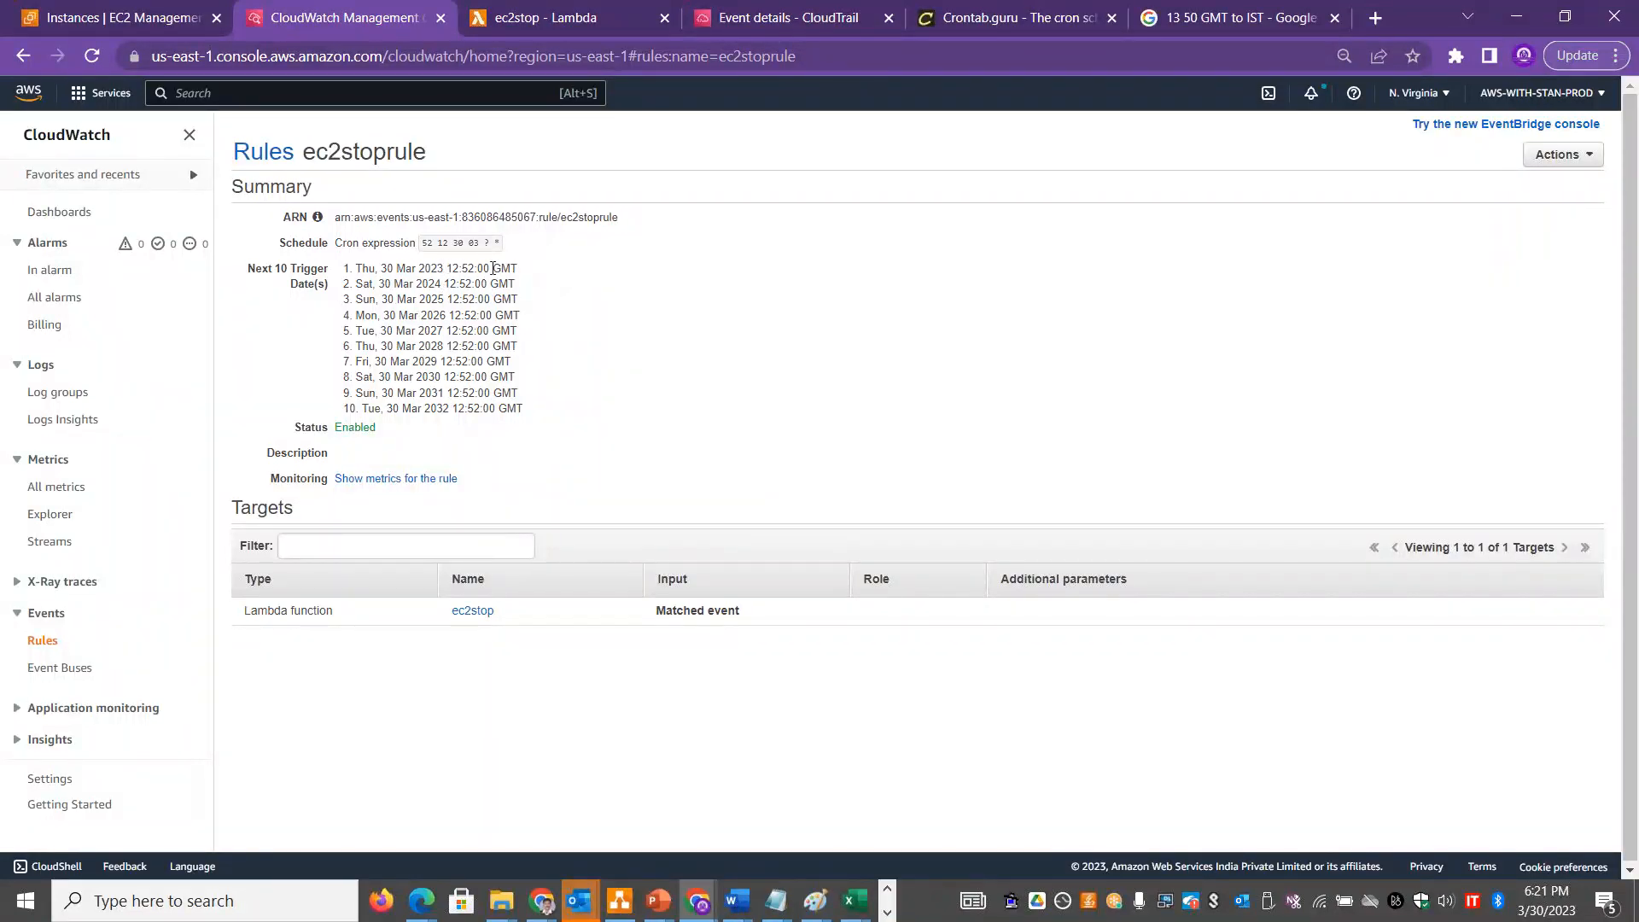
pyautogui.click(420, 479)
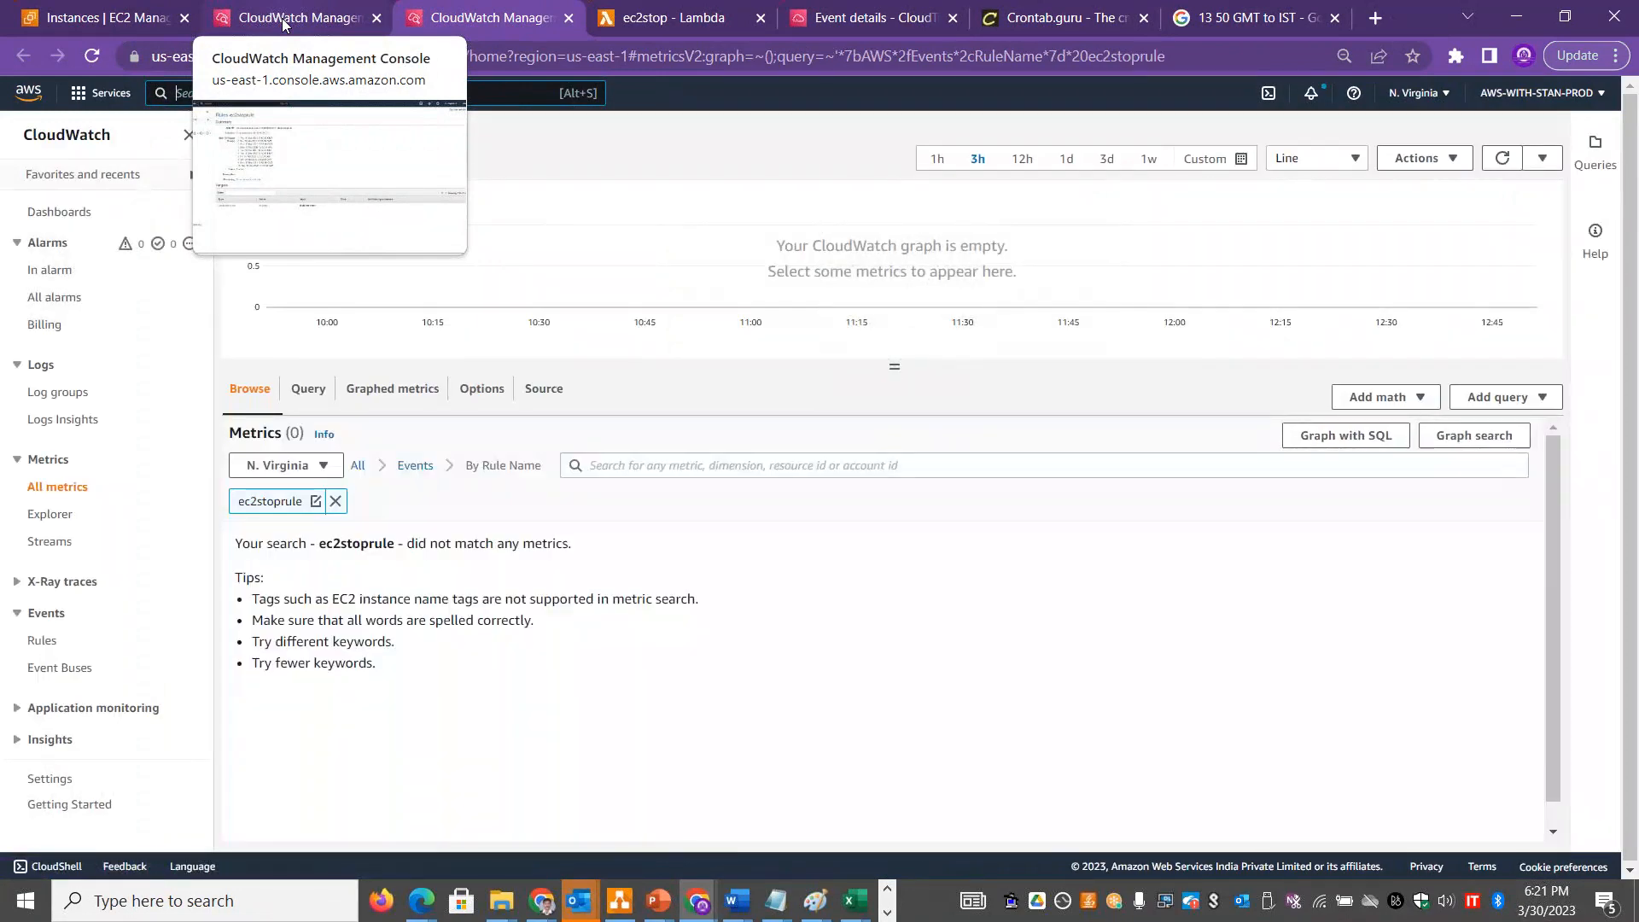
pyautogui.click(283, 24)
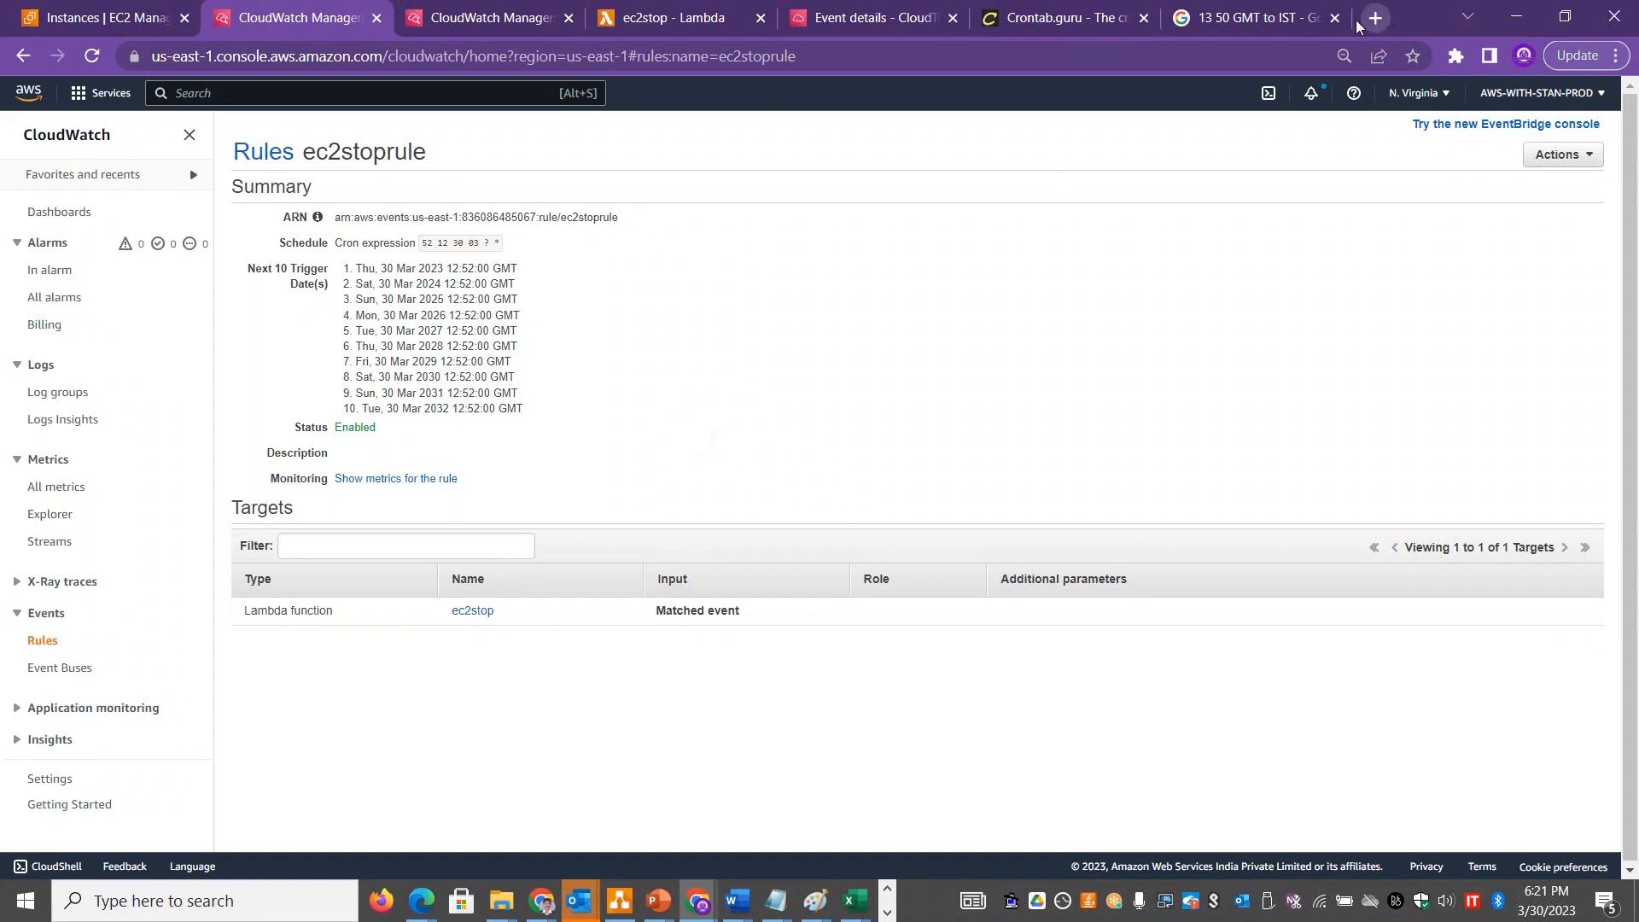
# Close the GMT to IST conversion page and return to the ec2stoprule details.
pyautogui.click(1261, 19)
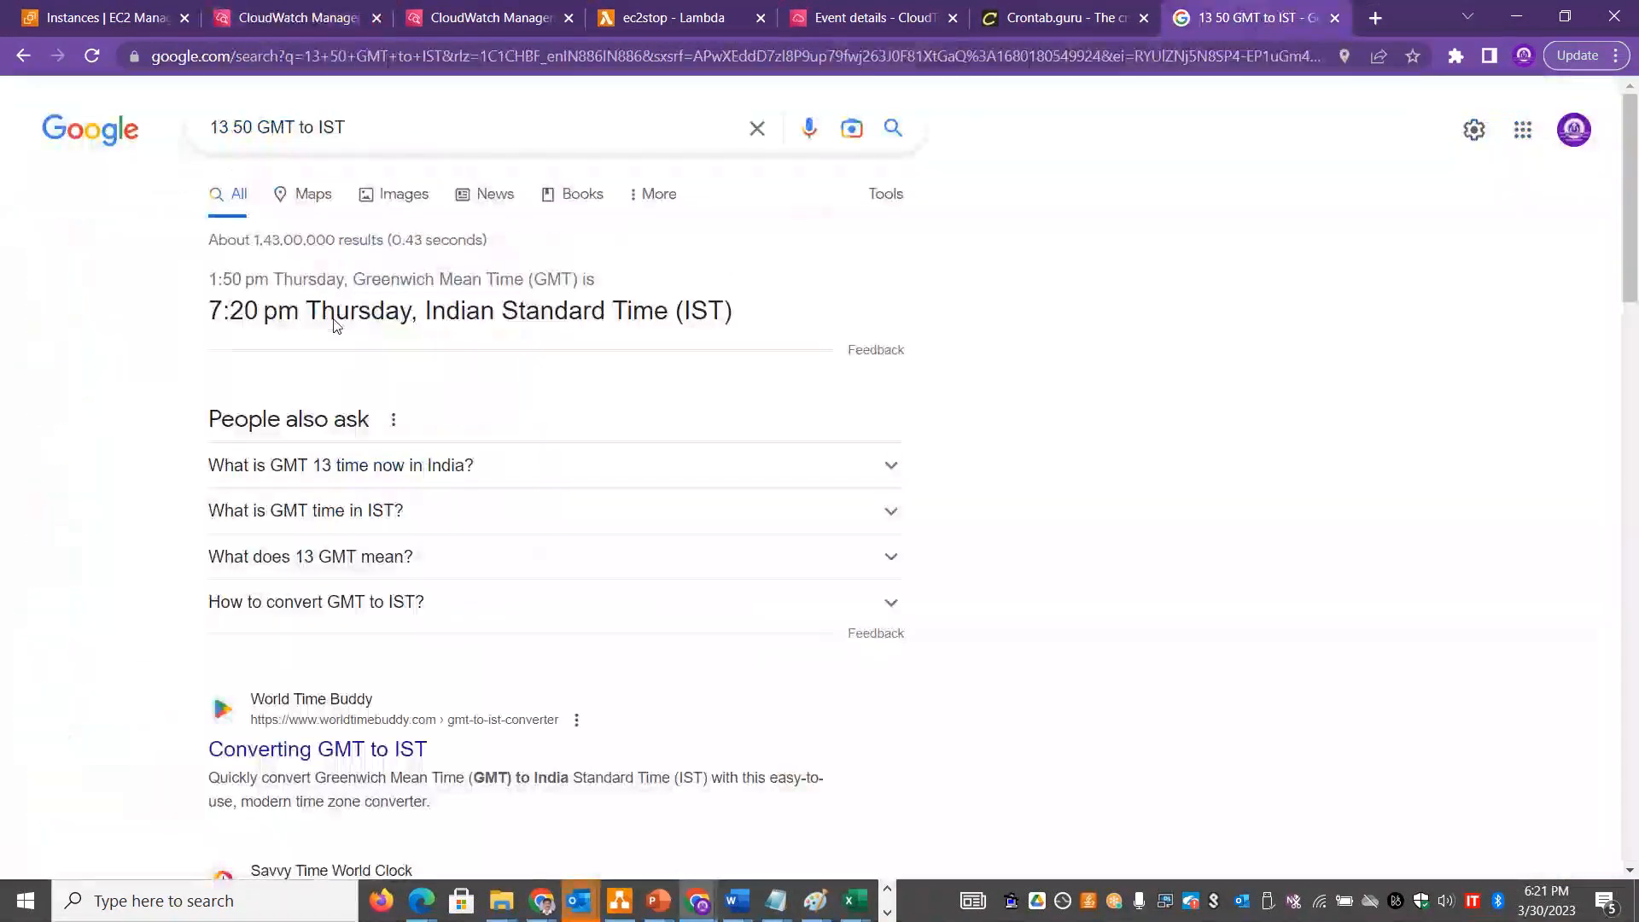
pyautogui.click(1337, 19)
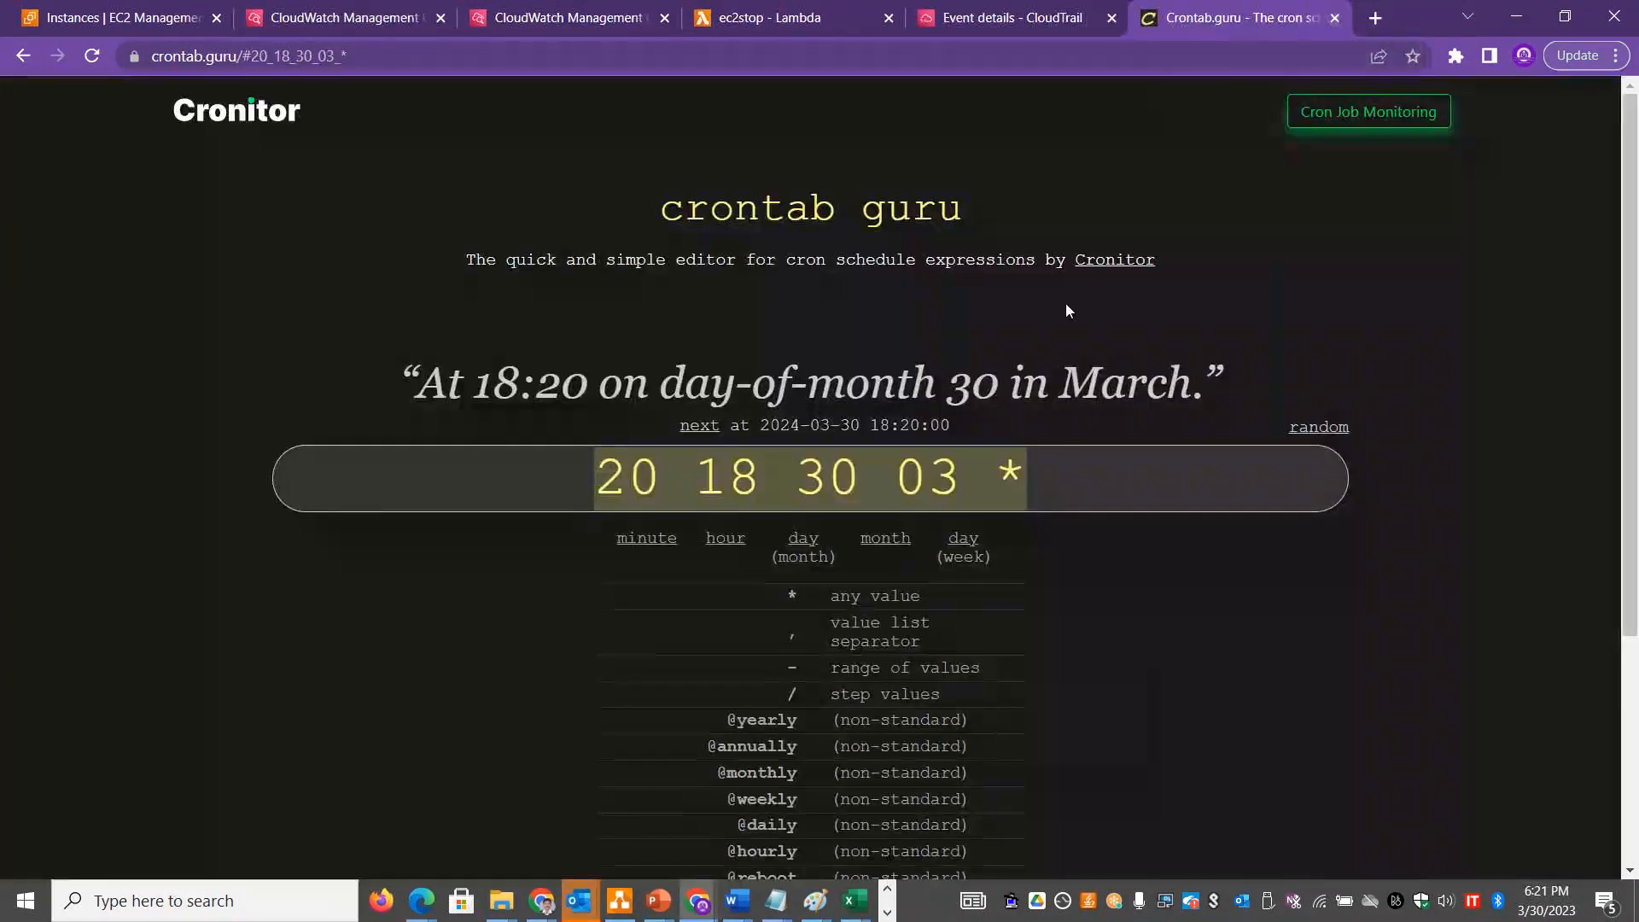
pyautogui.click(531, 19)
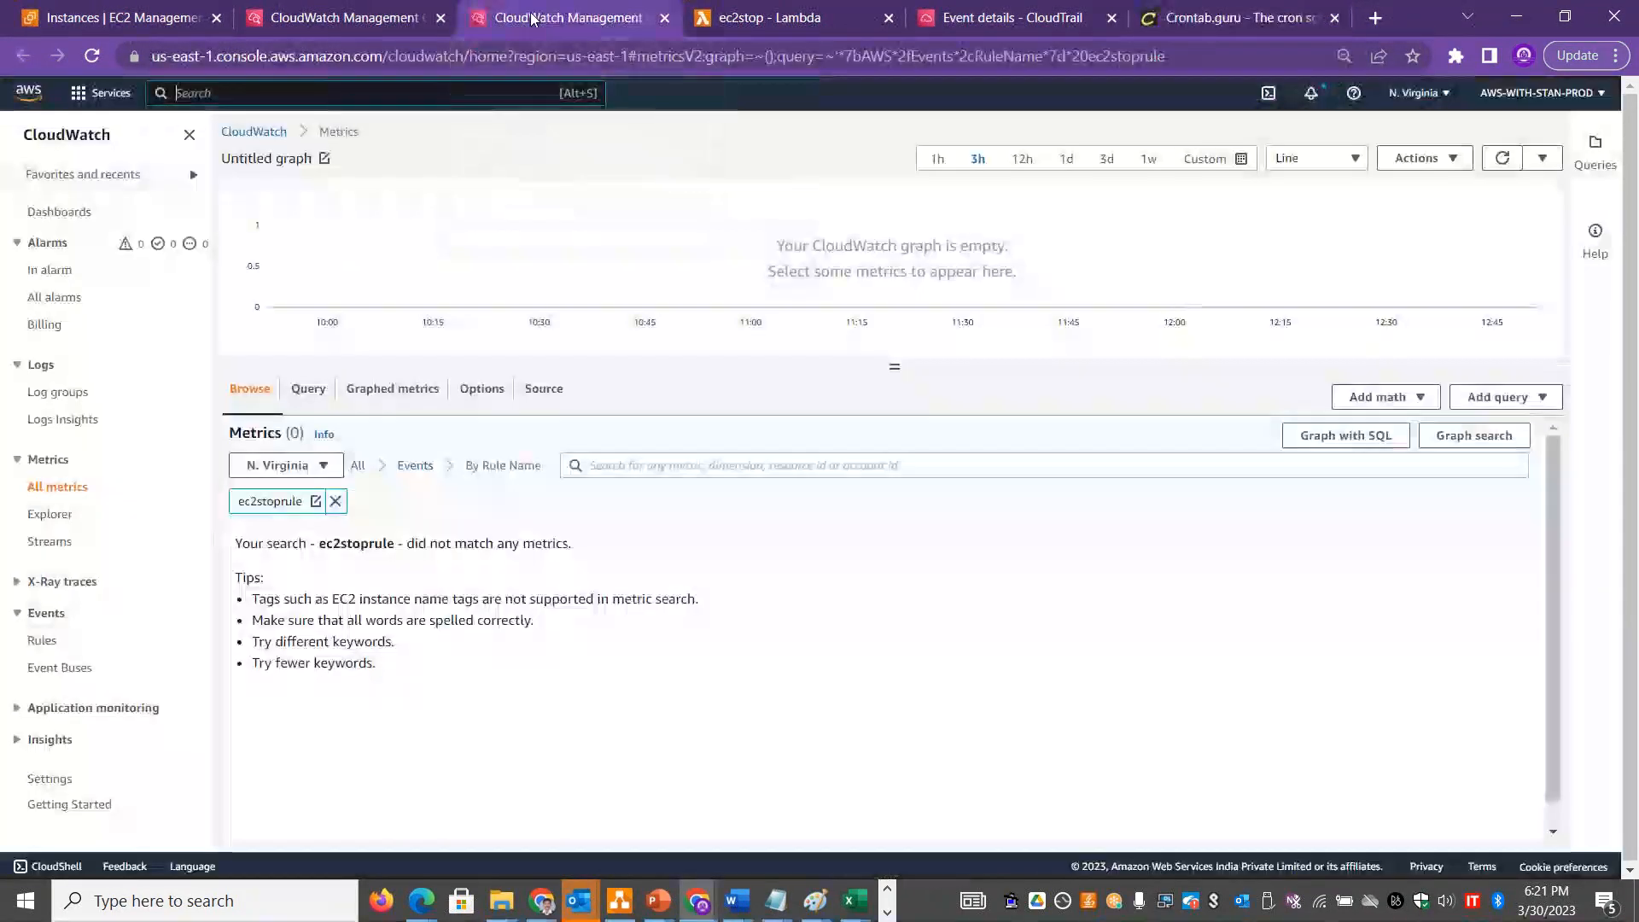
pyautogui.click(356, 24)
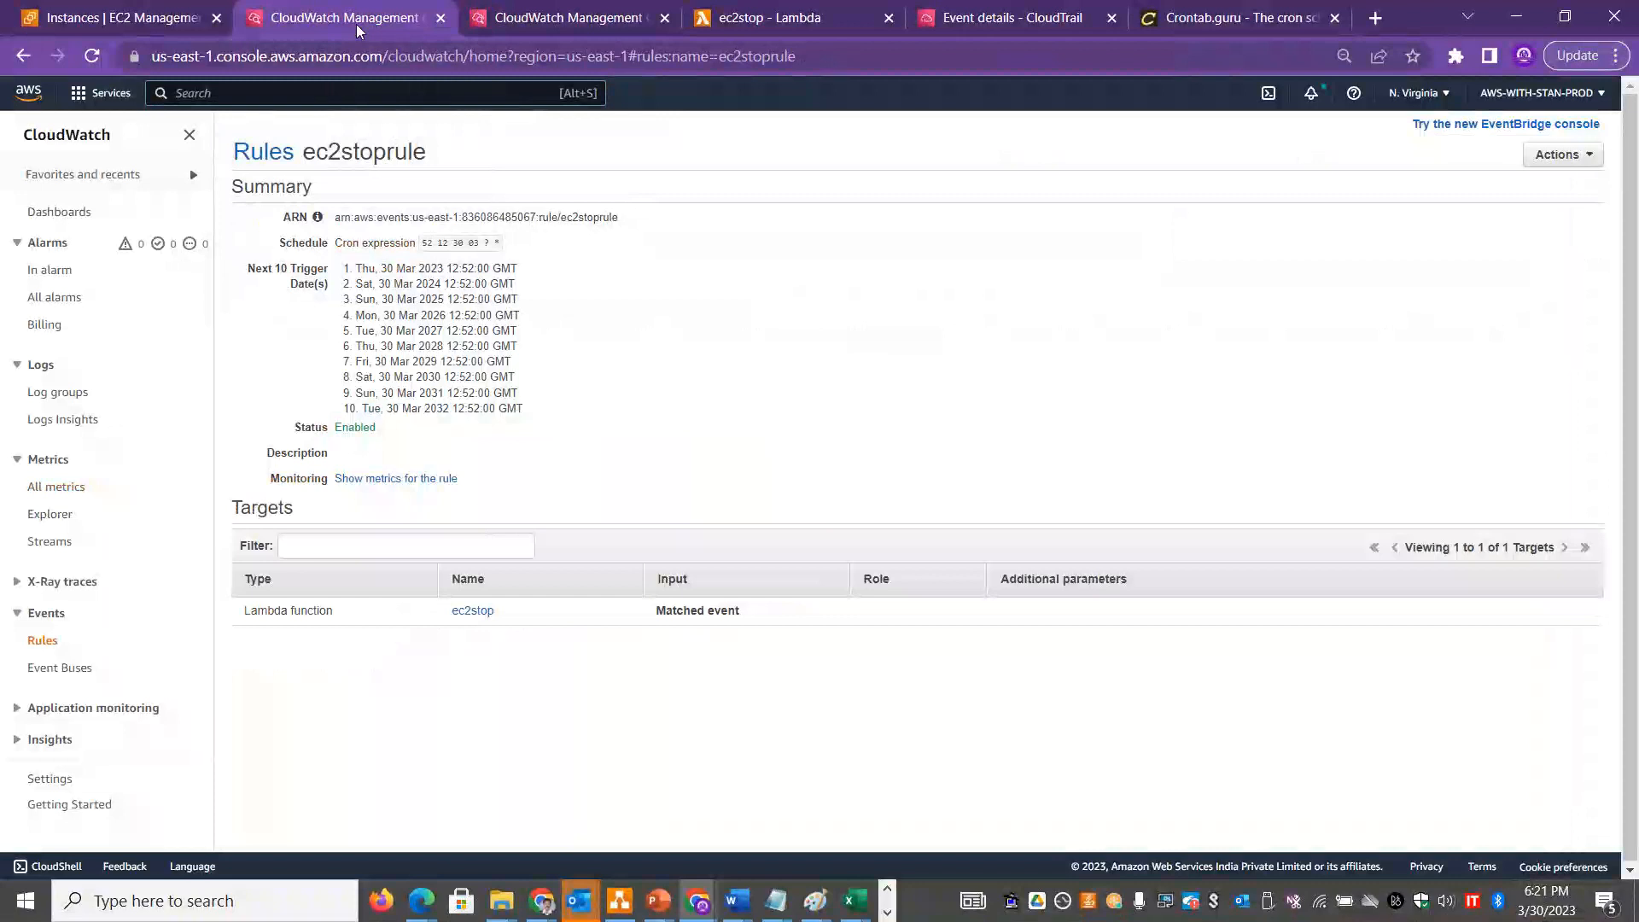
pyautogui.click(778, 57)
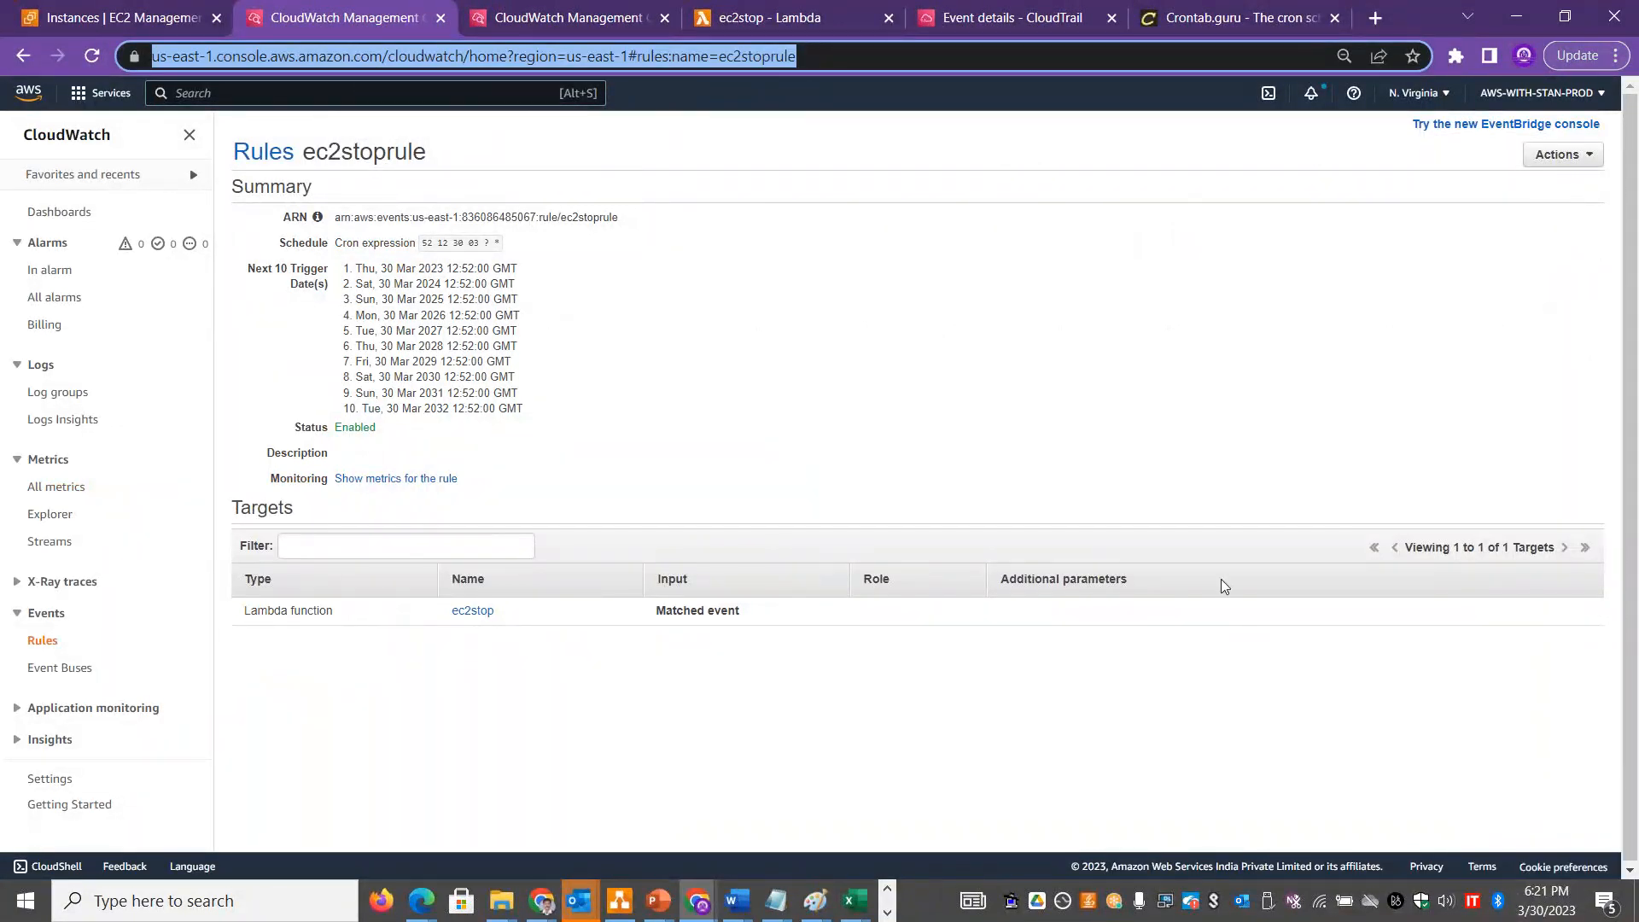
pyautogui.click(981, 342)
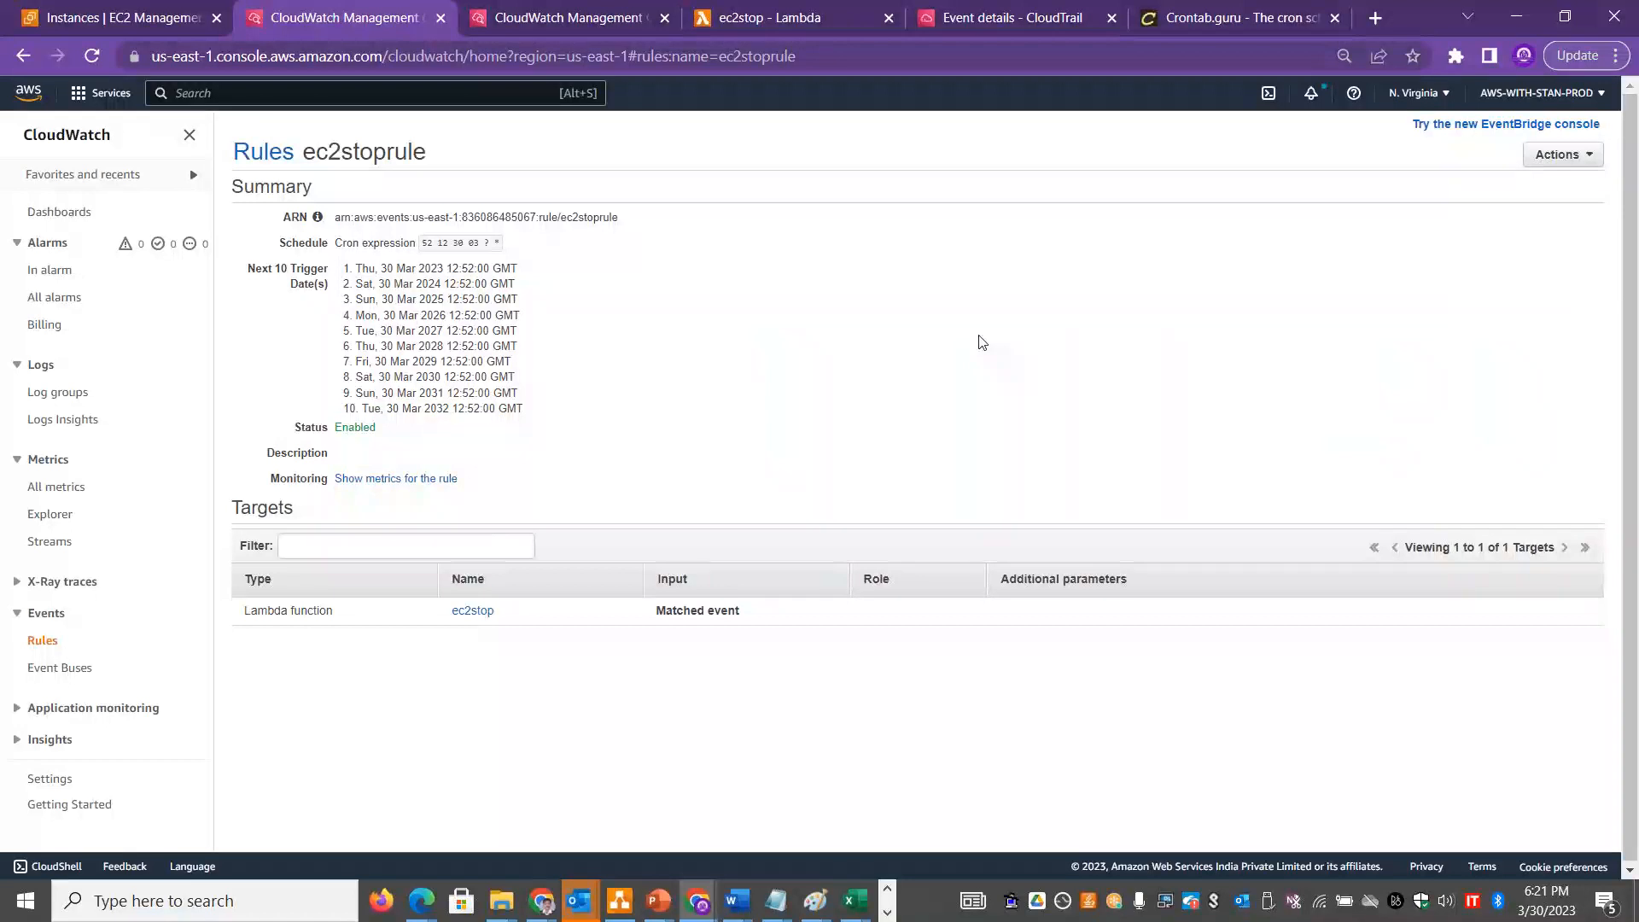
# Go back to the Lambda functions list and reopen ec2stop so its overview is reloaded.
pyautogui.click(765, 17)
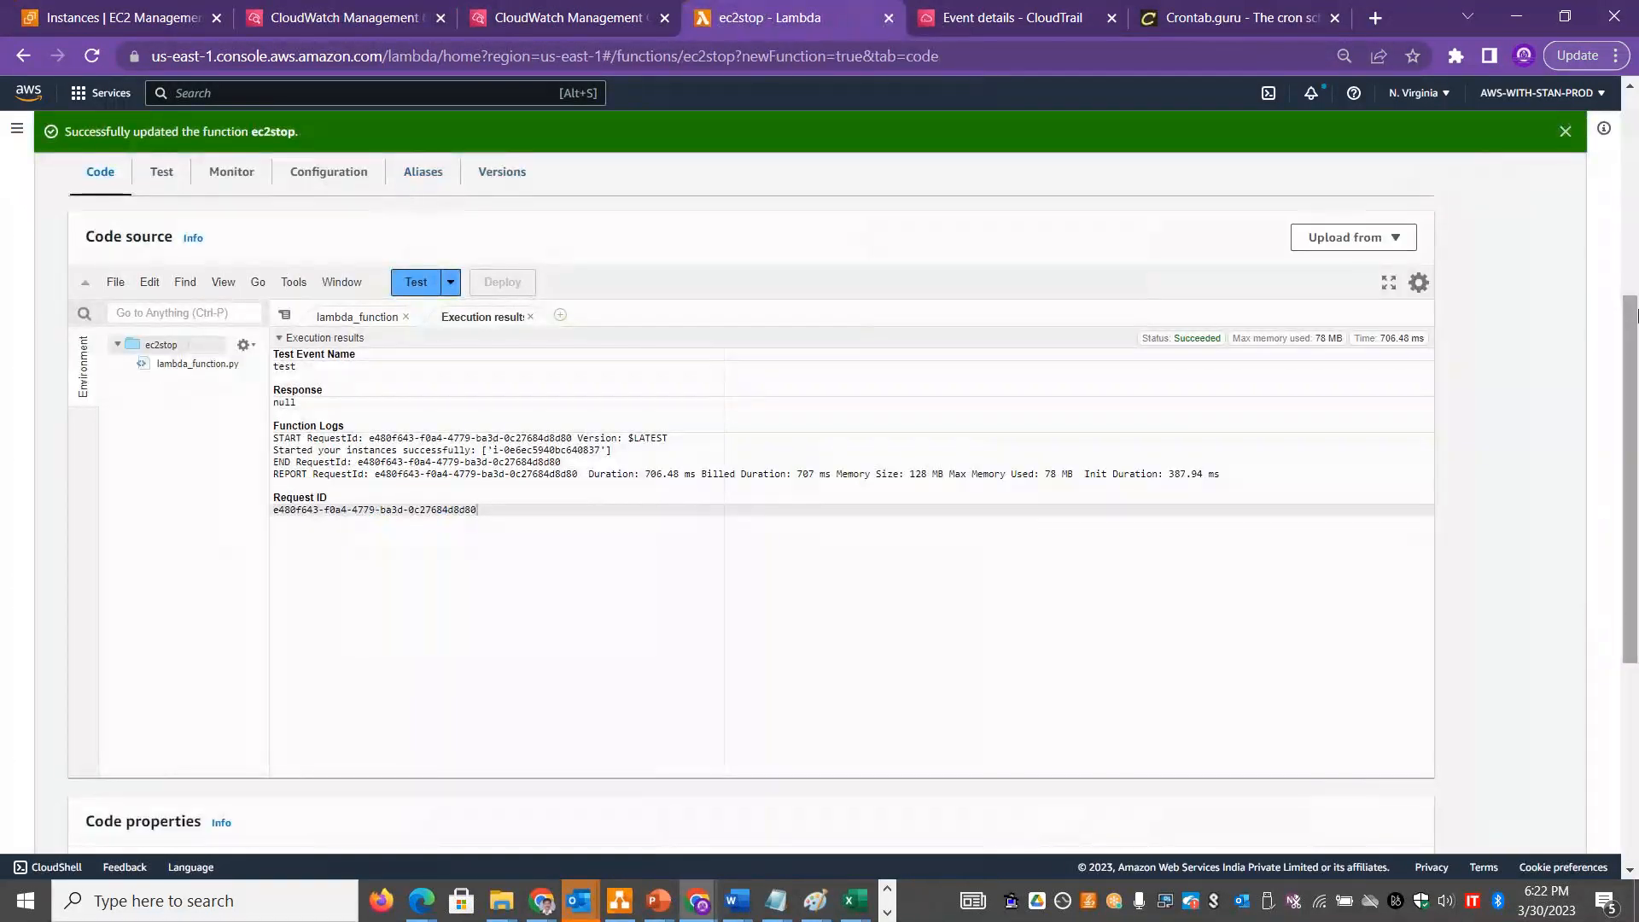
pyautogui.moveTo(1634, 309); pyautogui.dragTo(1633, 96)
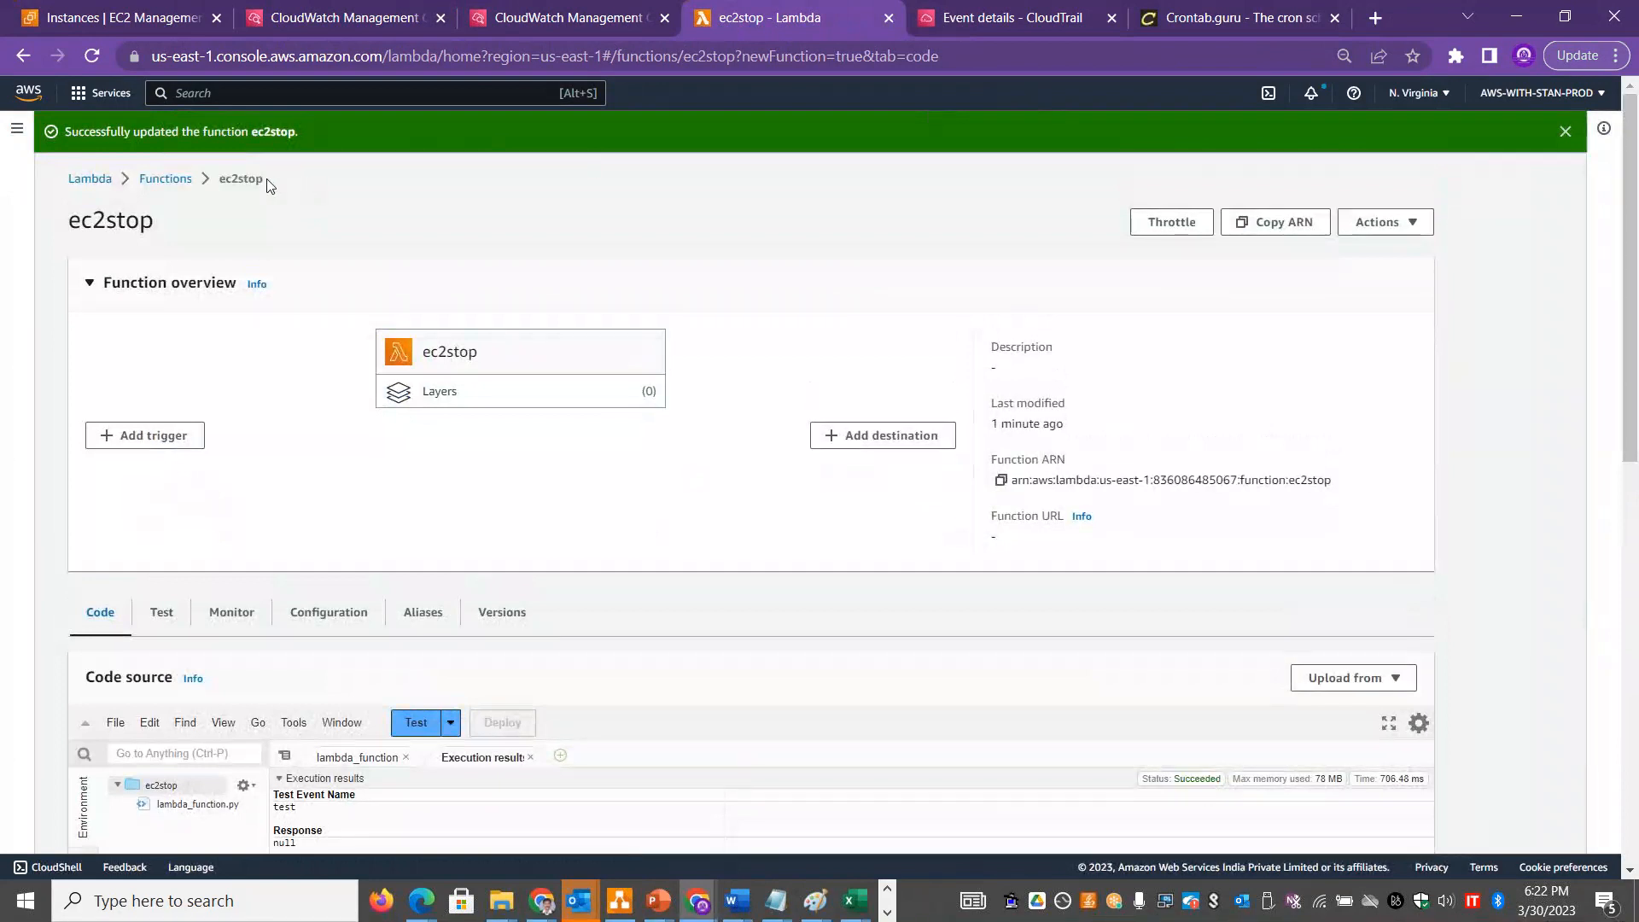
pyautogui.click(166, 179)
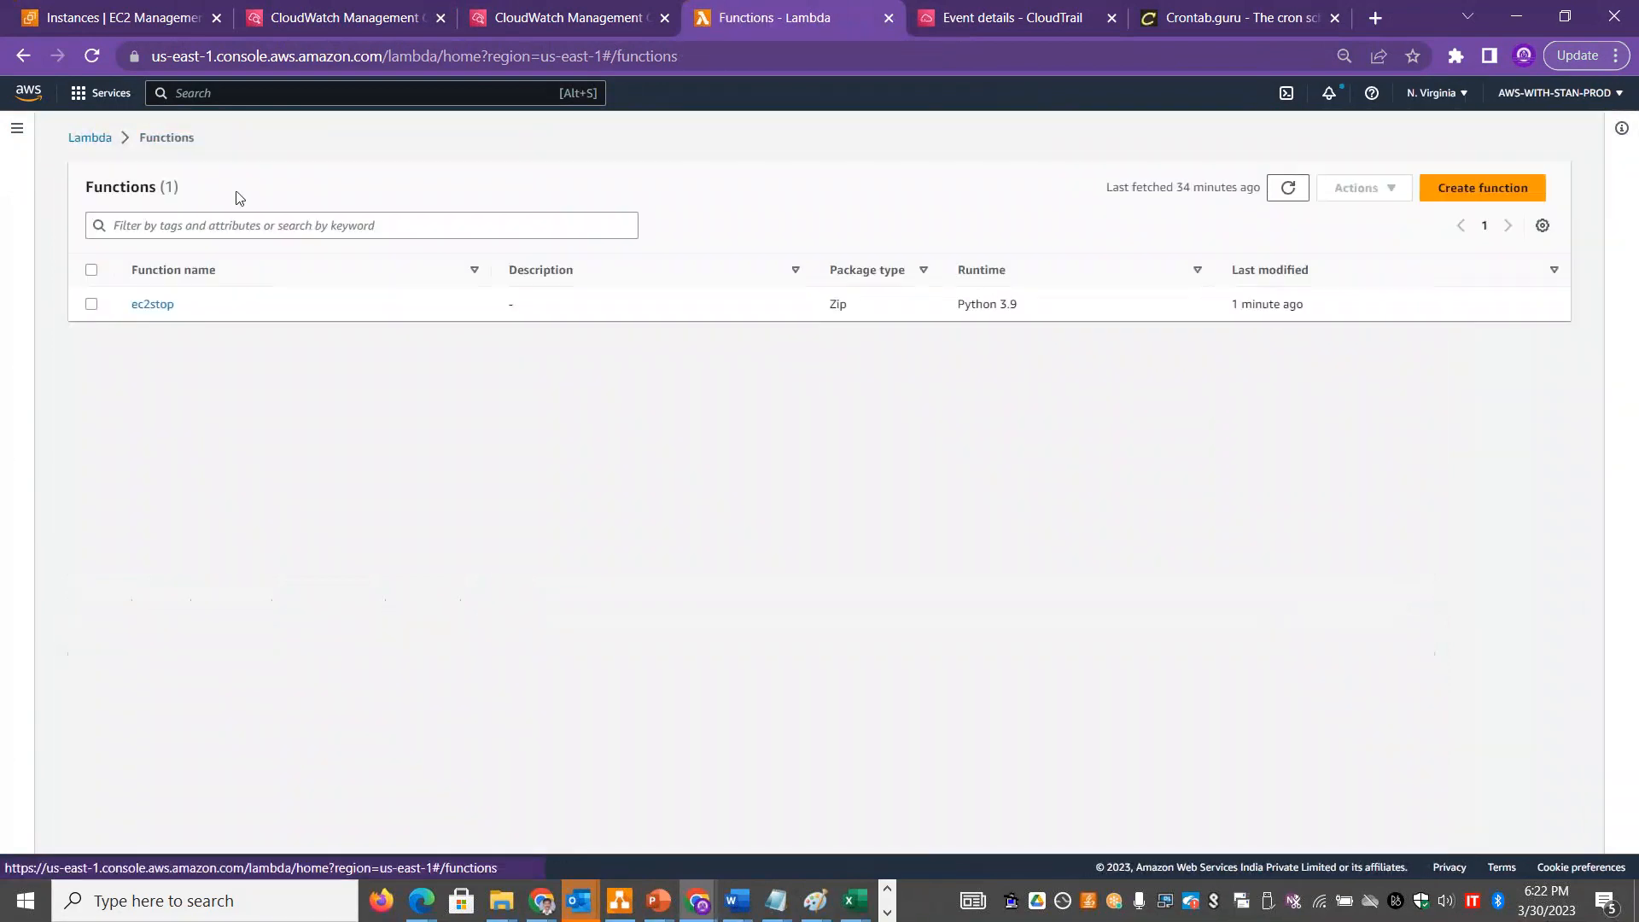
pyautogui.click(152, 305)
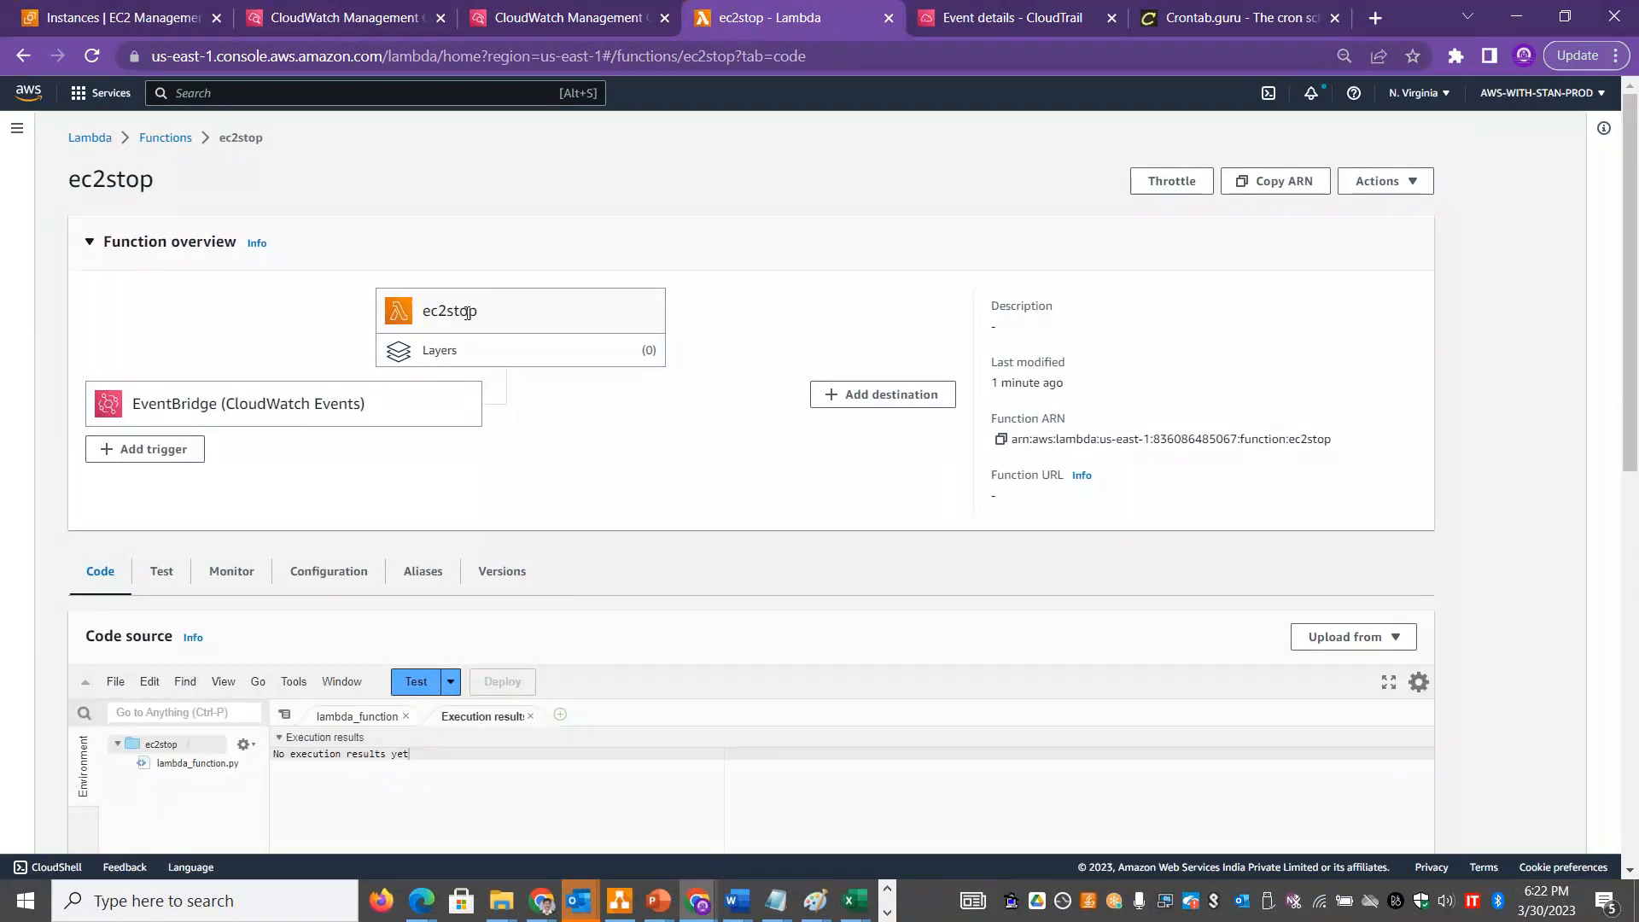
# Expand the details of ec2stop's EventBridge (CloudWatch Events) trigger and examine its schedule expression and rule URL.
pyautogui.click(269, 408)
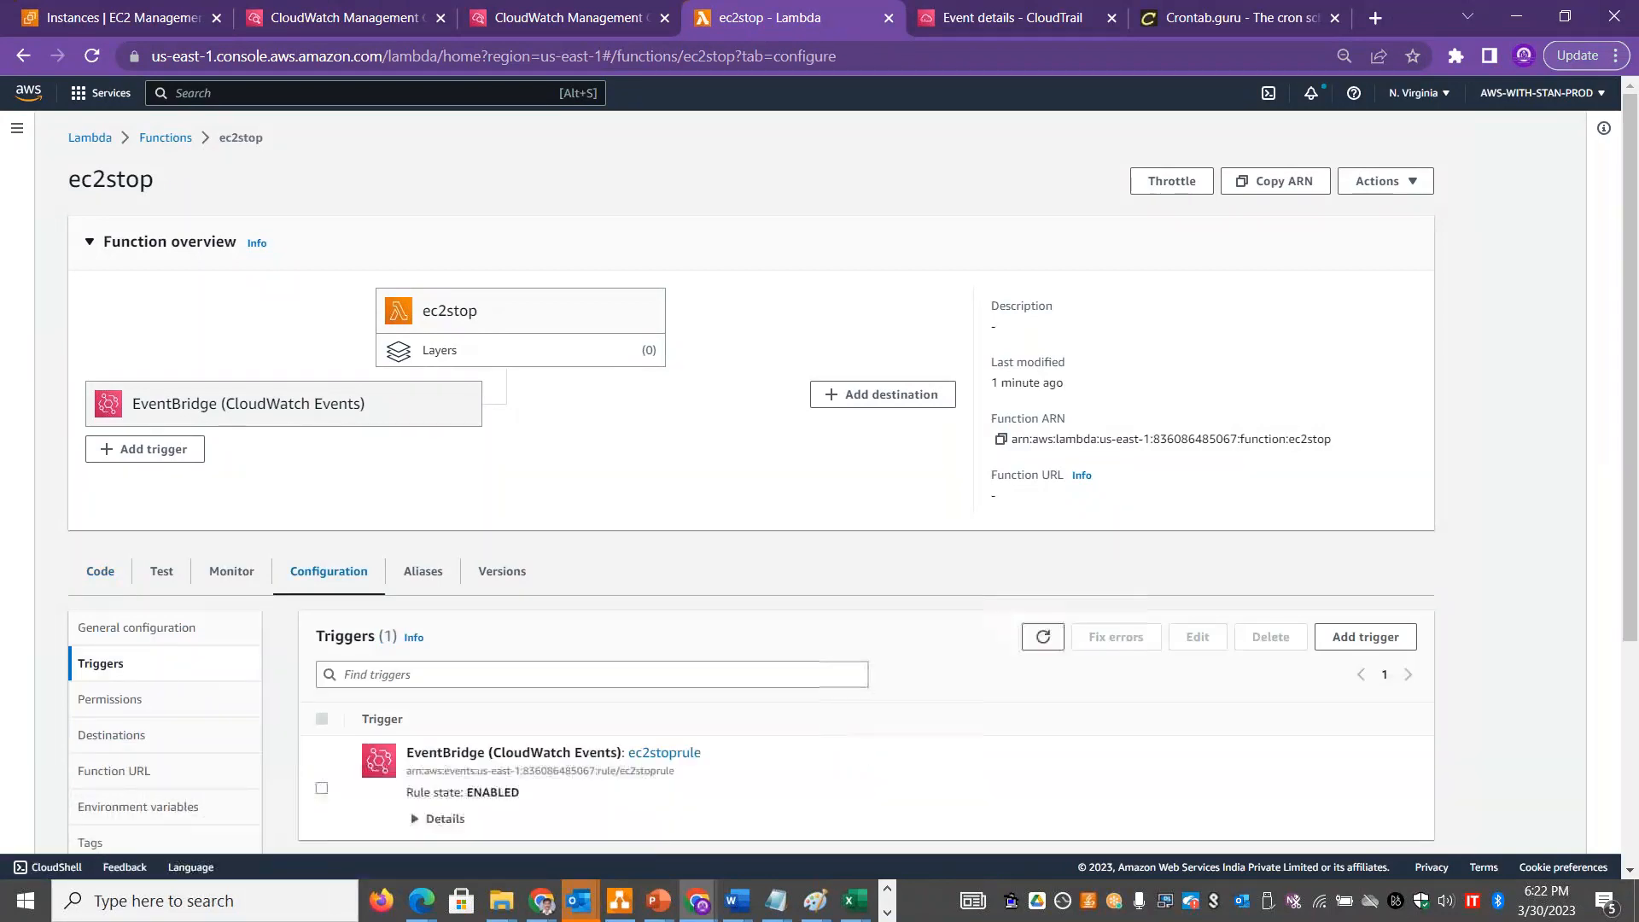
pyautogui.click(460, 821)
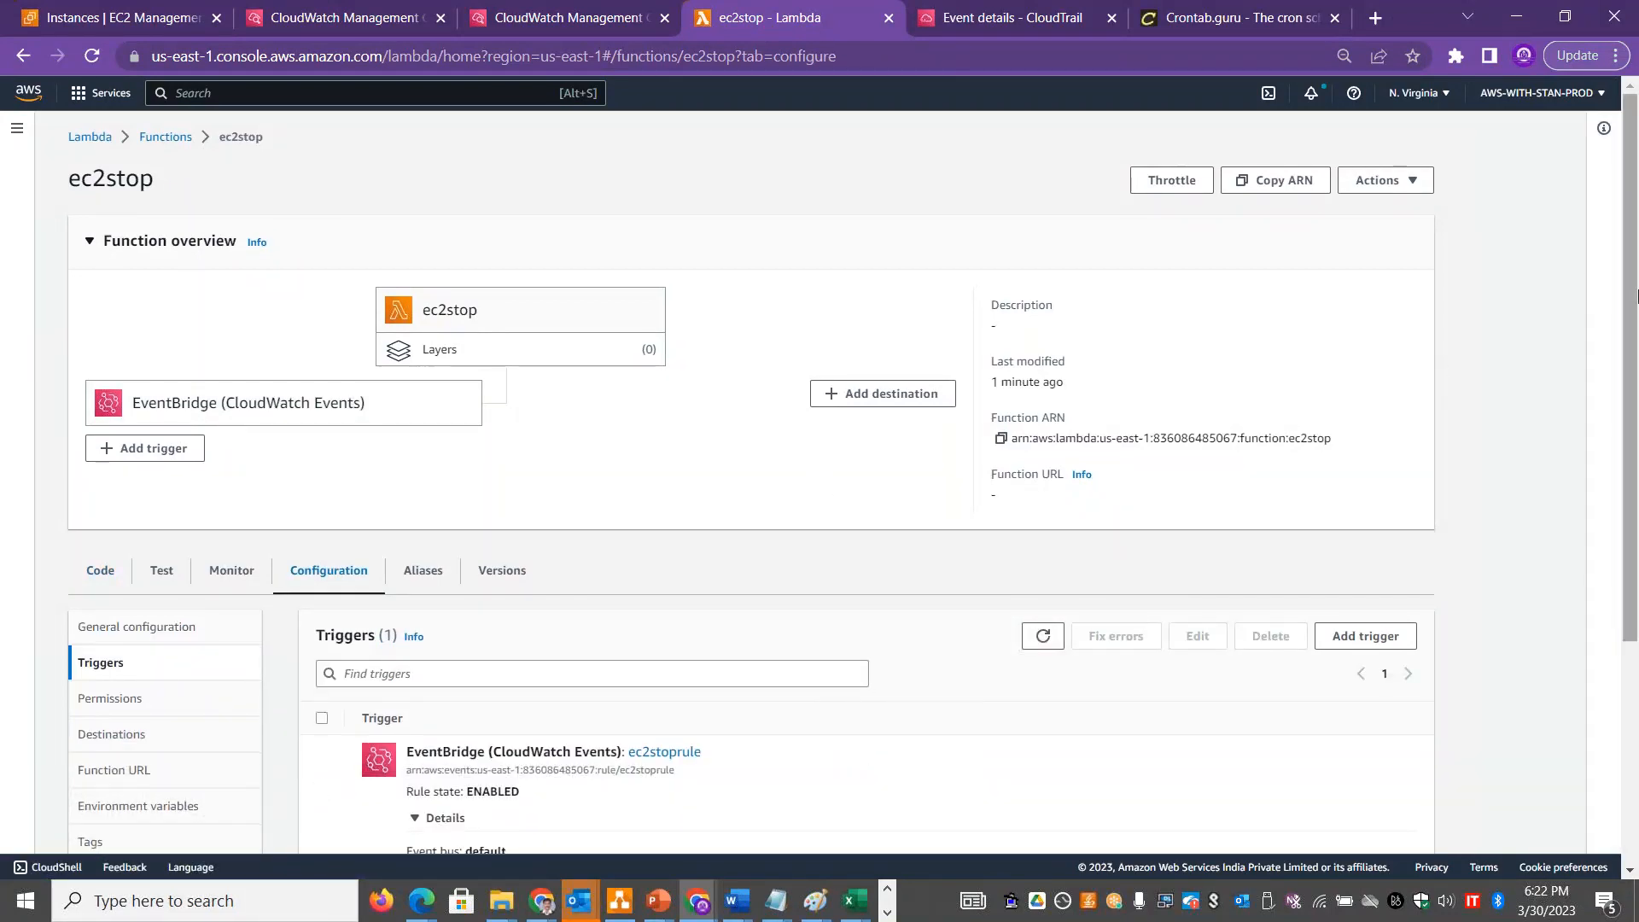
pyautogui.scroll(-2, 1634, 399)
pyautogui.scroll(-1, 1634, 399)
pyautogui.moveTo(638, 622); pyautogui.dragTo(509, 623)
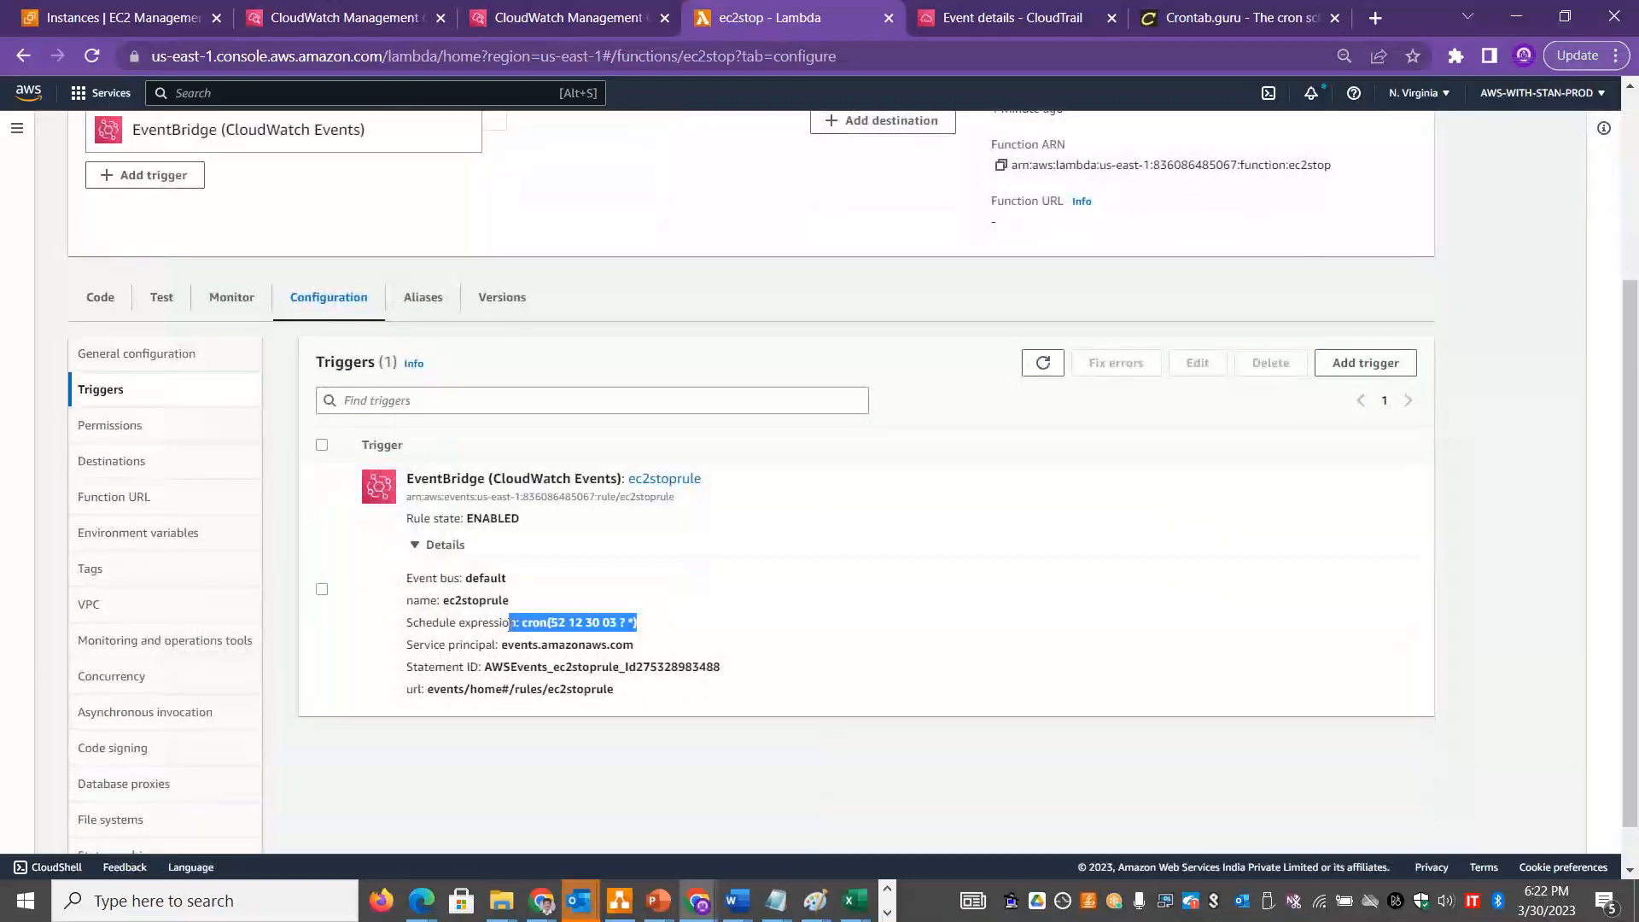
pyautogui.moveTo(614, 689); pyautogui.dragTo(510, 690)
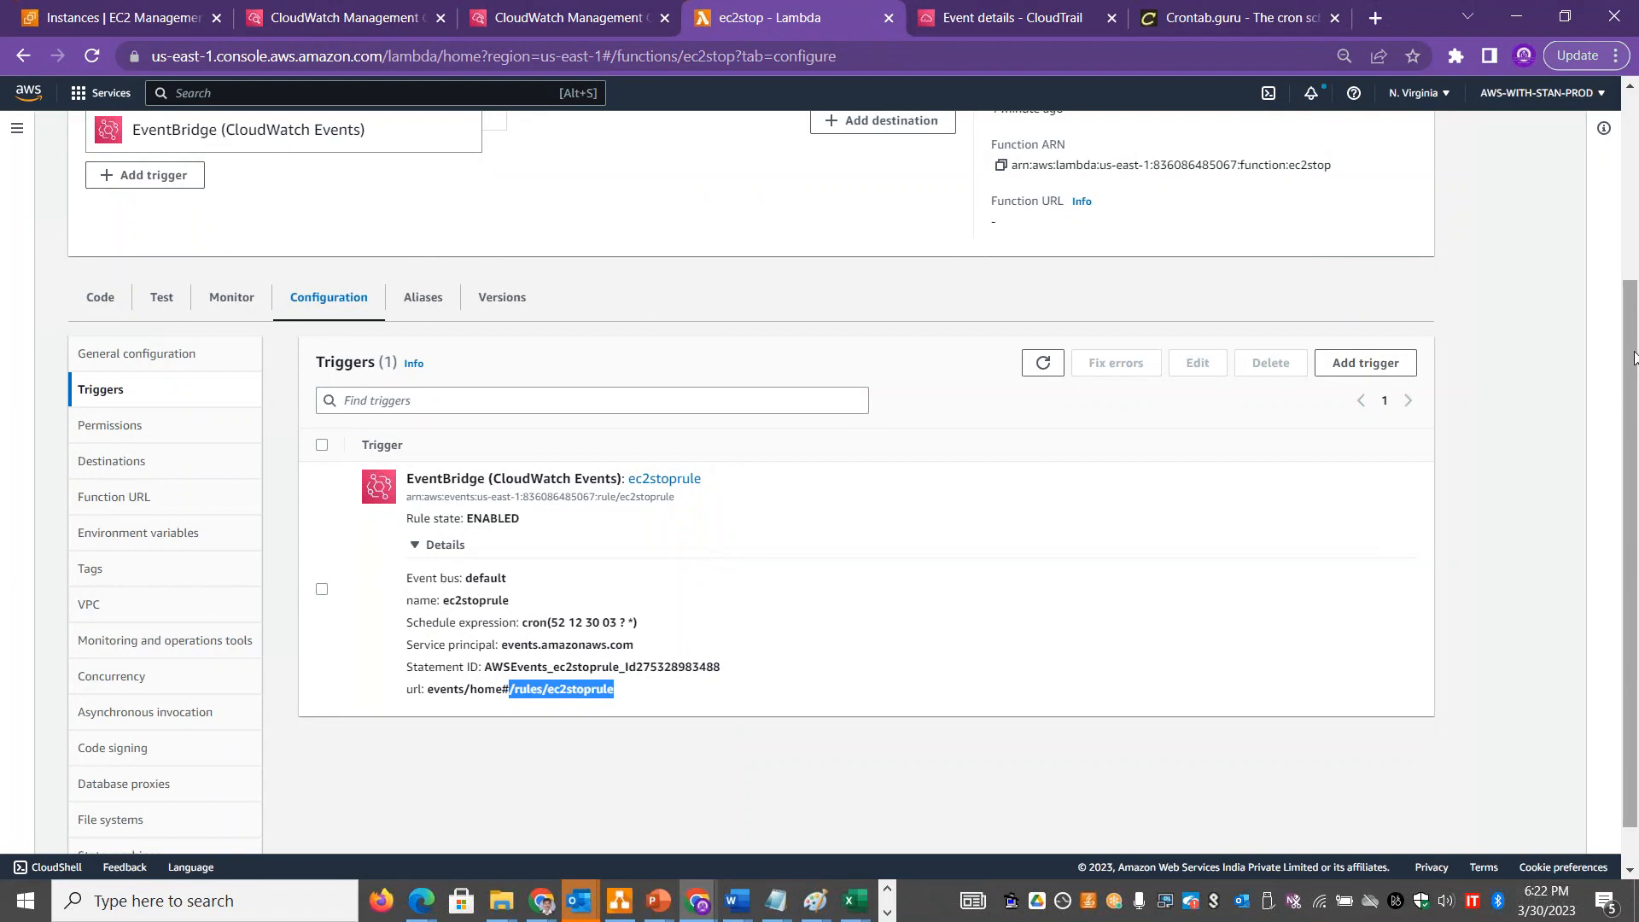
pyautogui.scroll(3, 1634, 356)
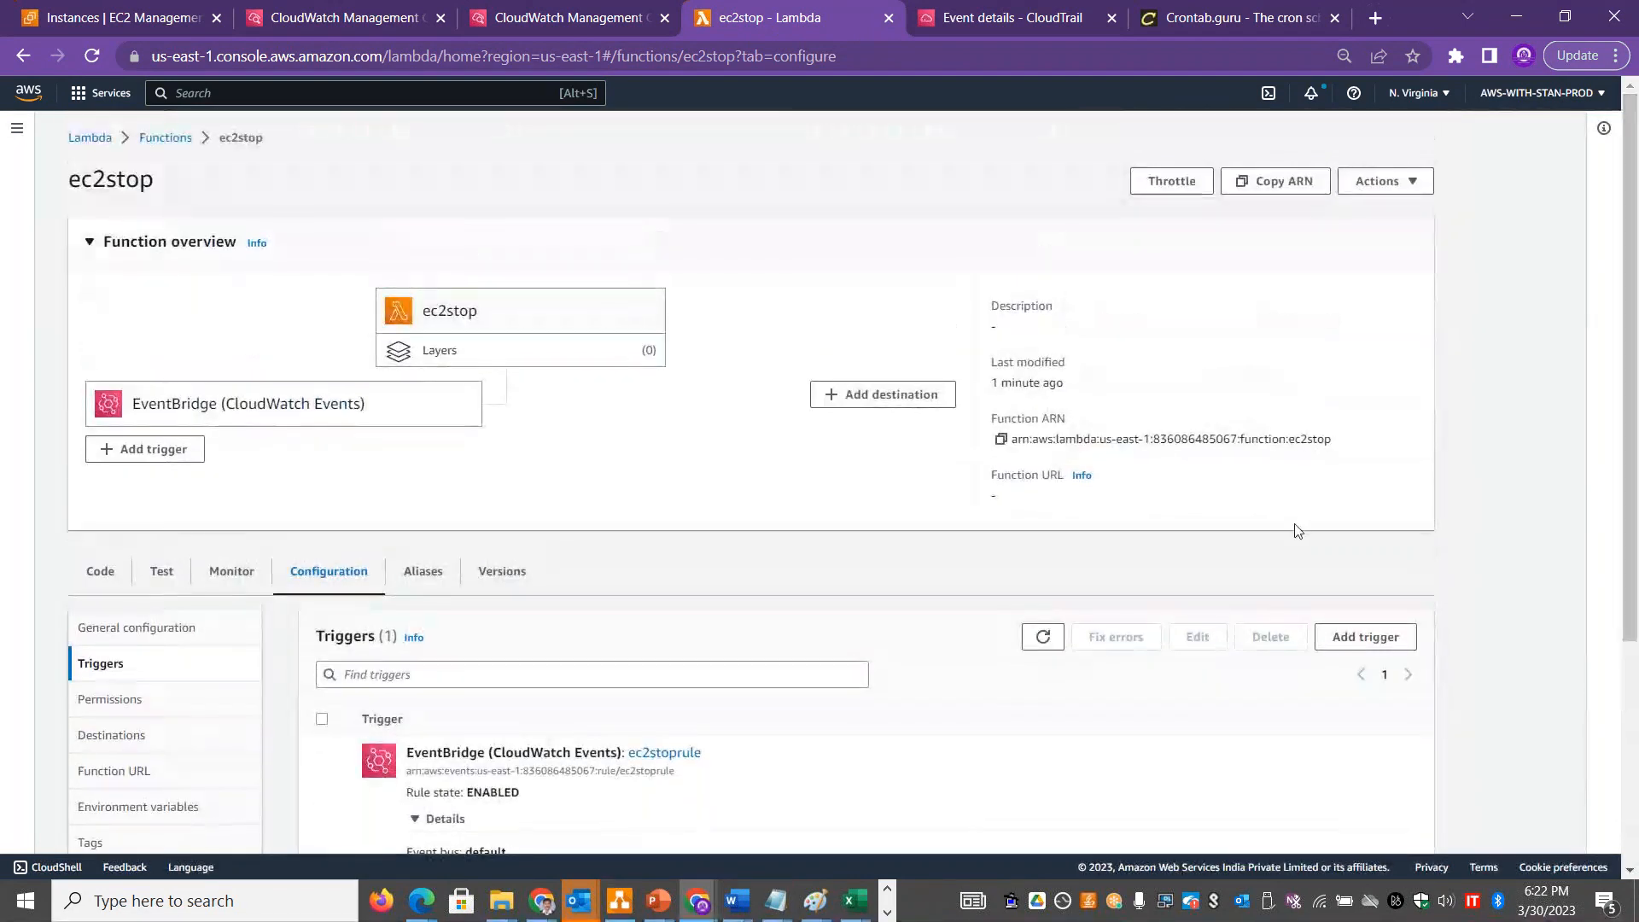
# Refresh the EC2 instances list and check the instance state of stanvm1.
pyautogui.click(97, 16)
pyautogui.click(1064, 135)
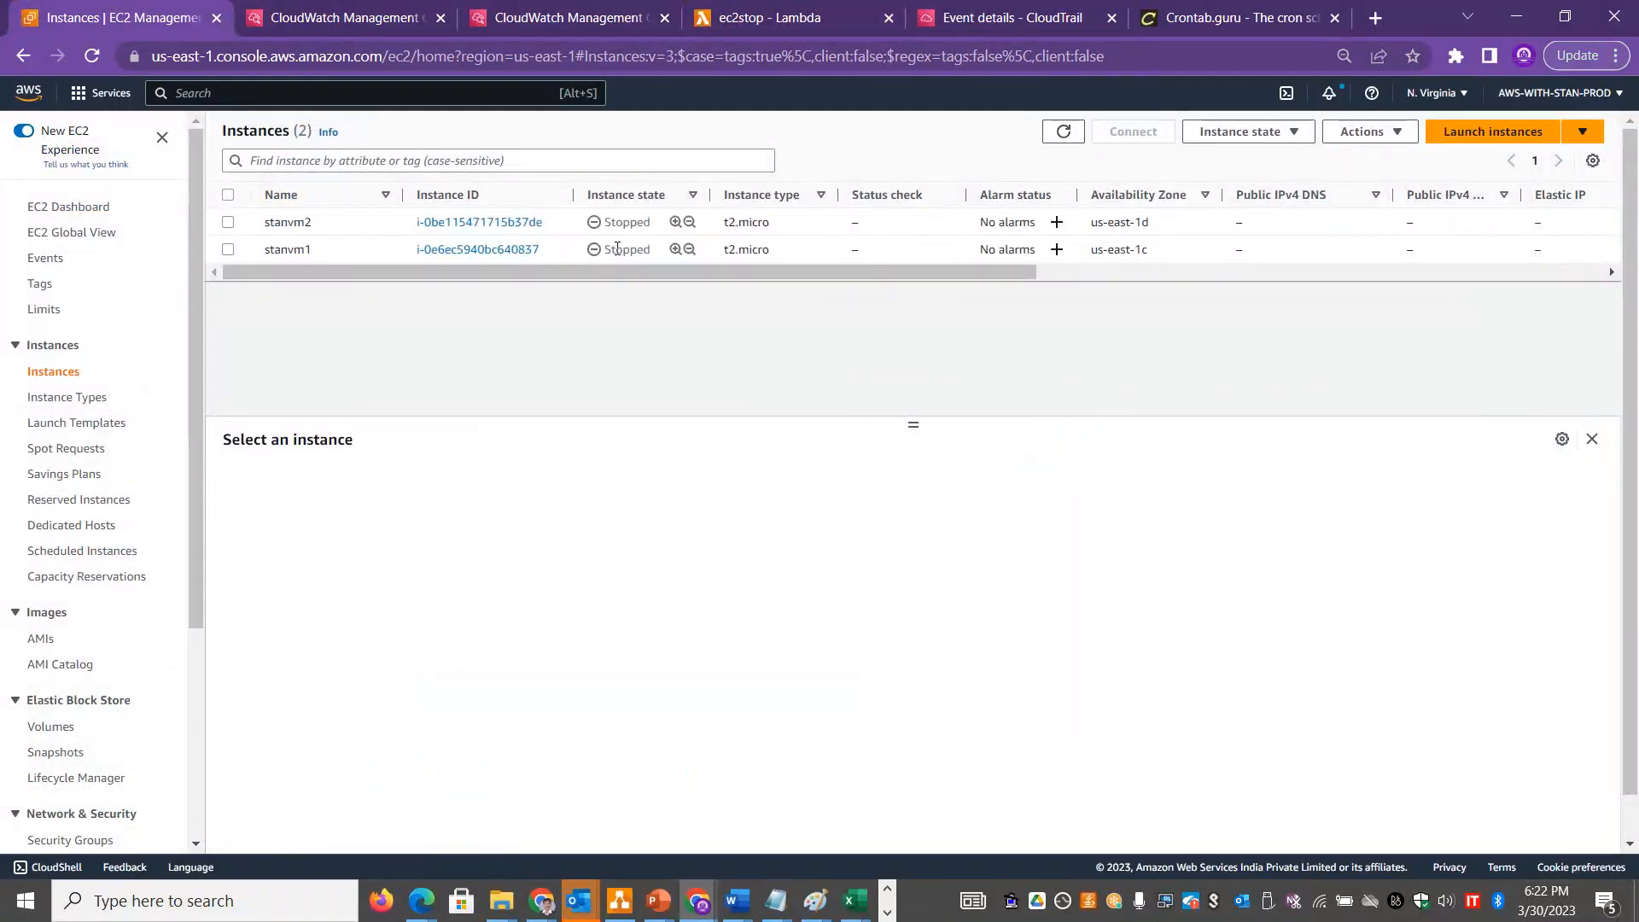
pyautogui.doubleClick(617, 248)
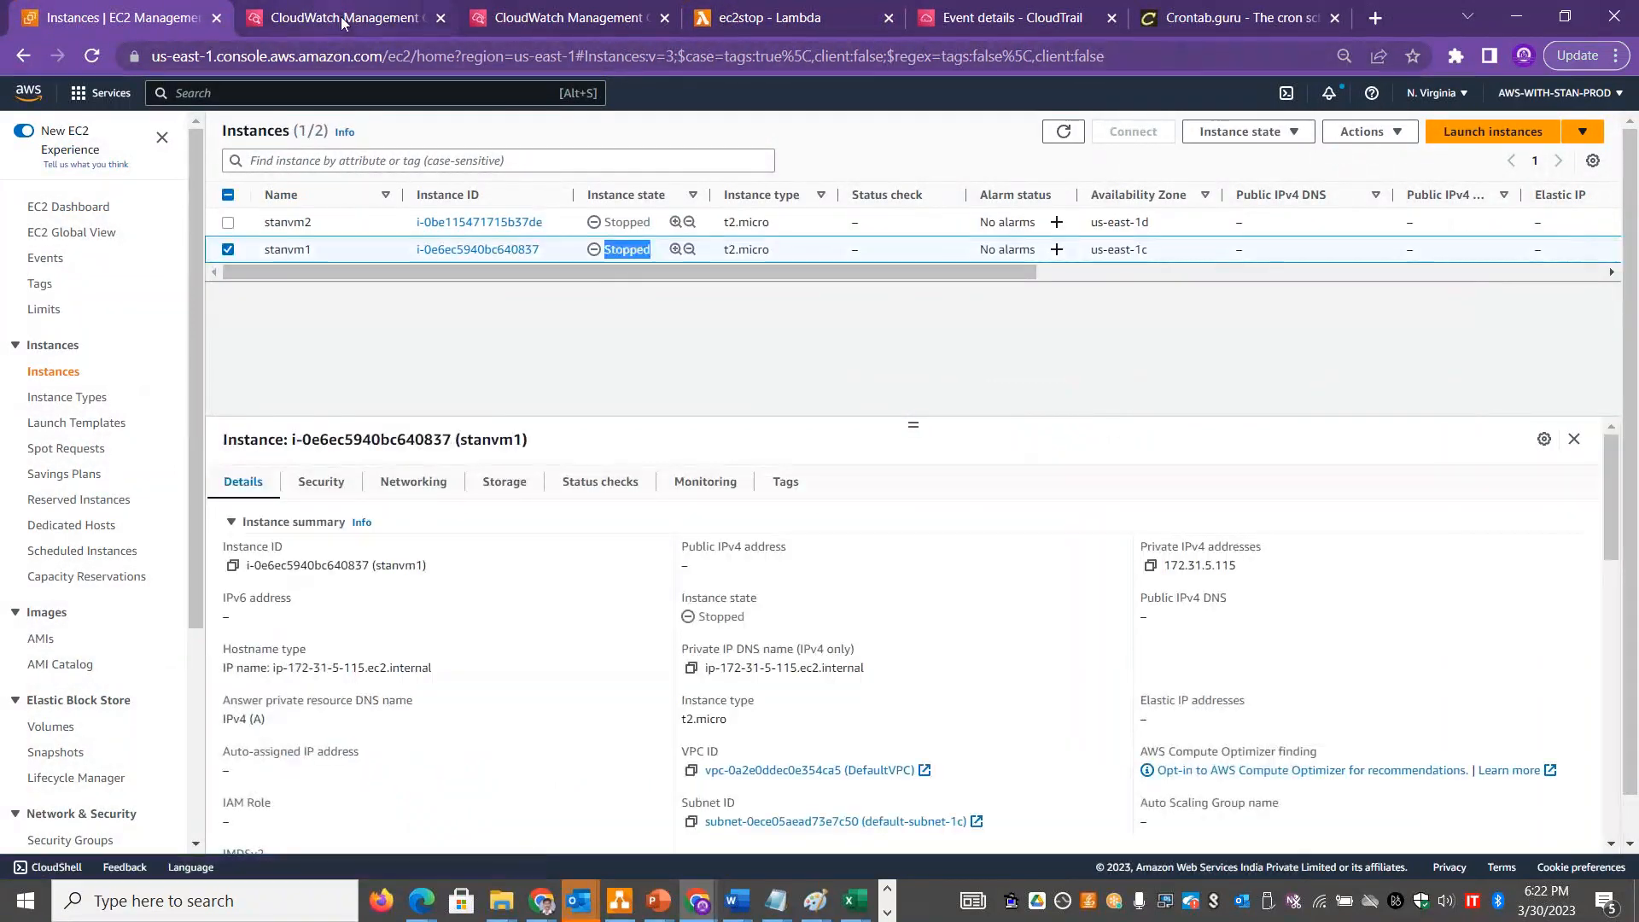
pyautogui.moveTo(343, 17)
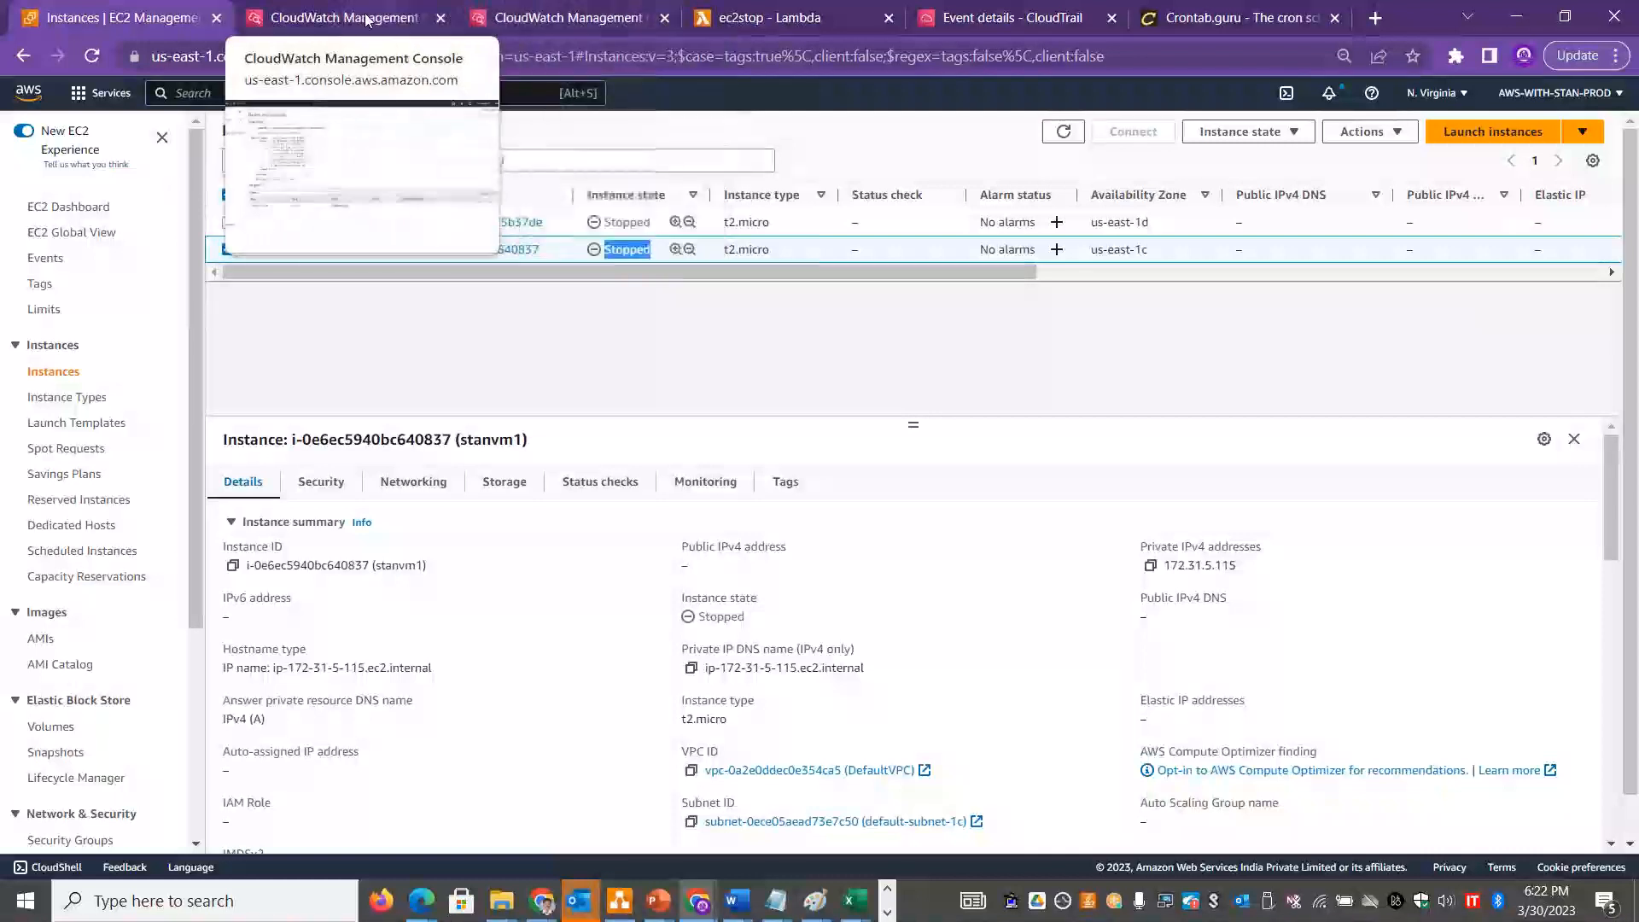
# Refresh the CloudTrail event history, examine the event time of the newest StartInstances event, and return to the history.
pyautogui.click(1011, 17)
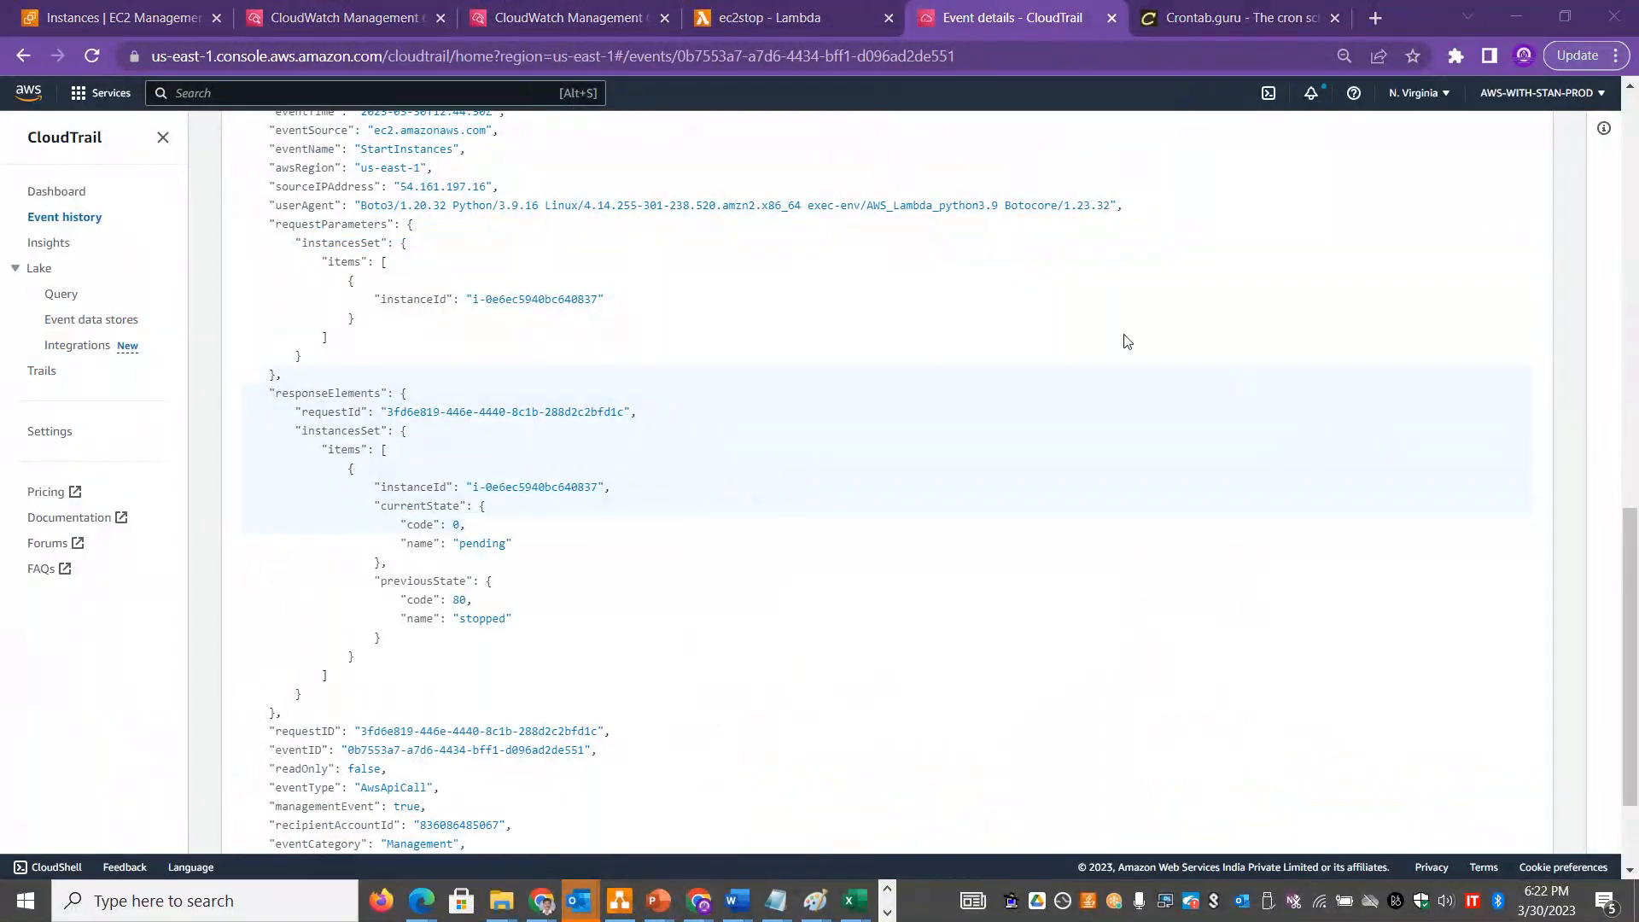
pyautogui.scroll(10, 1127, 341)
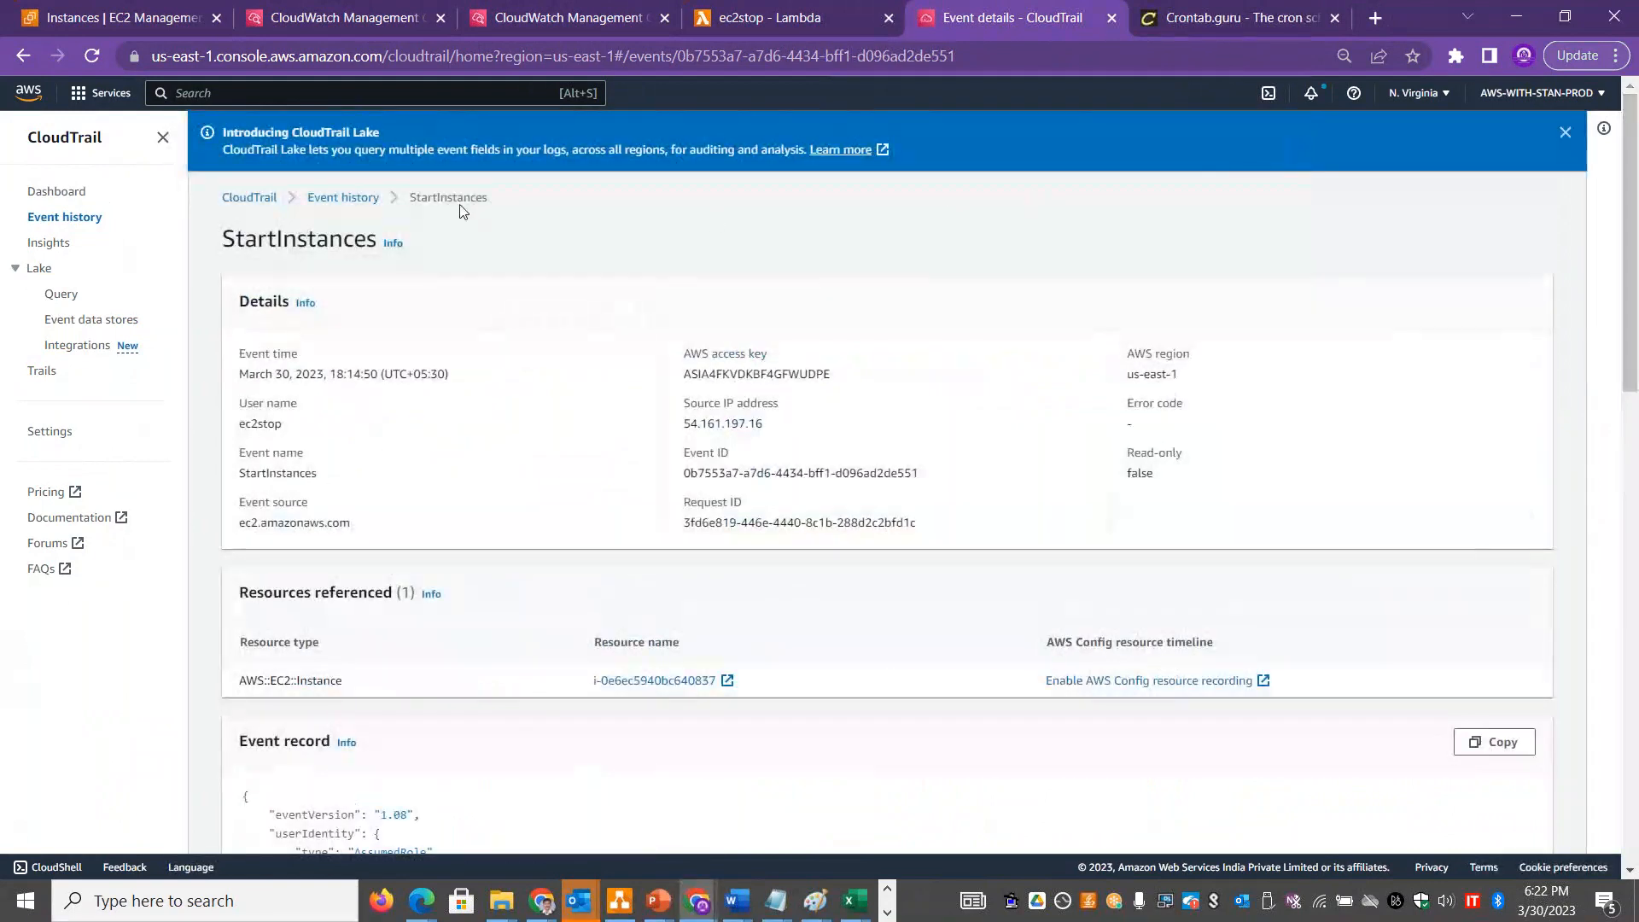
pyautogui.click(333, 197)
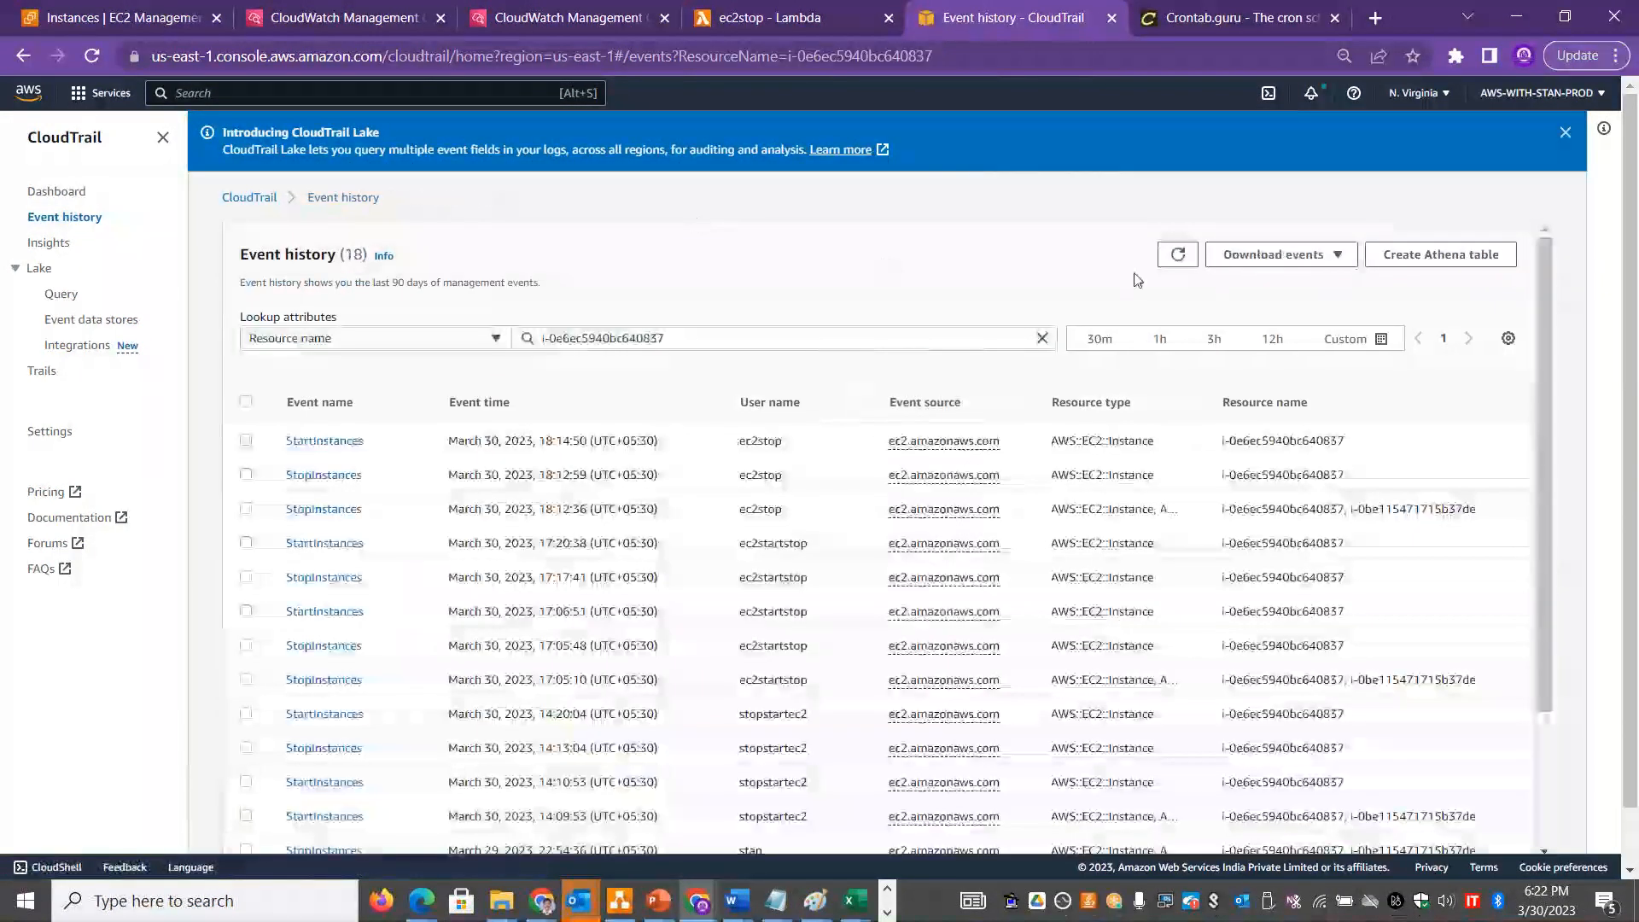
pyautogui.click(1178, 255)
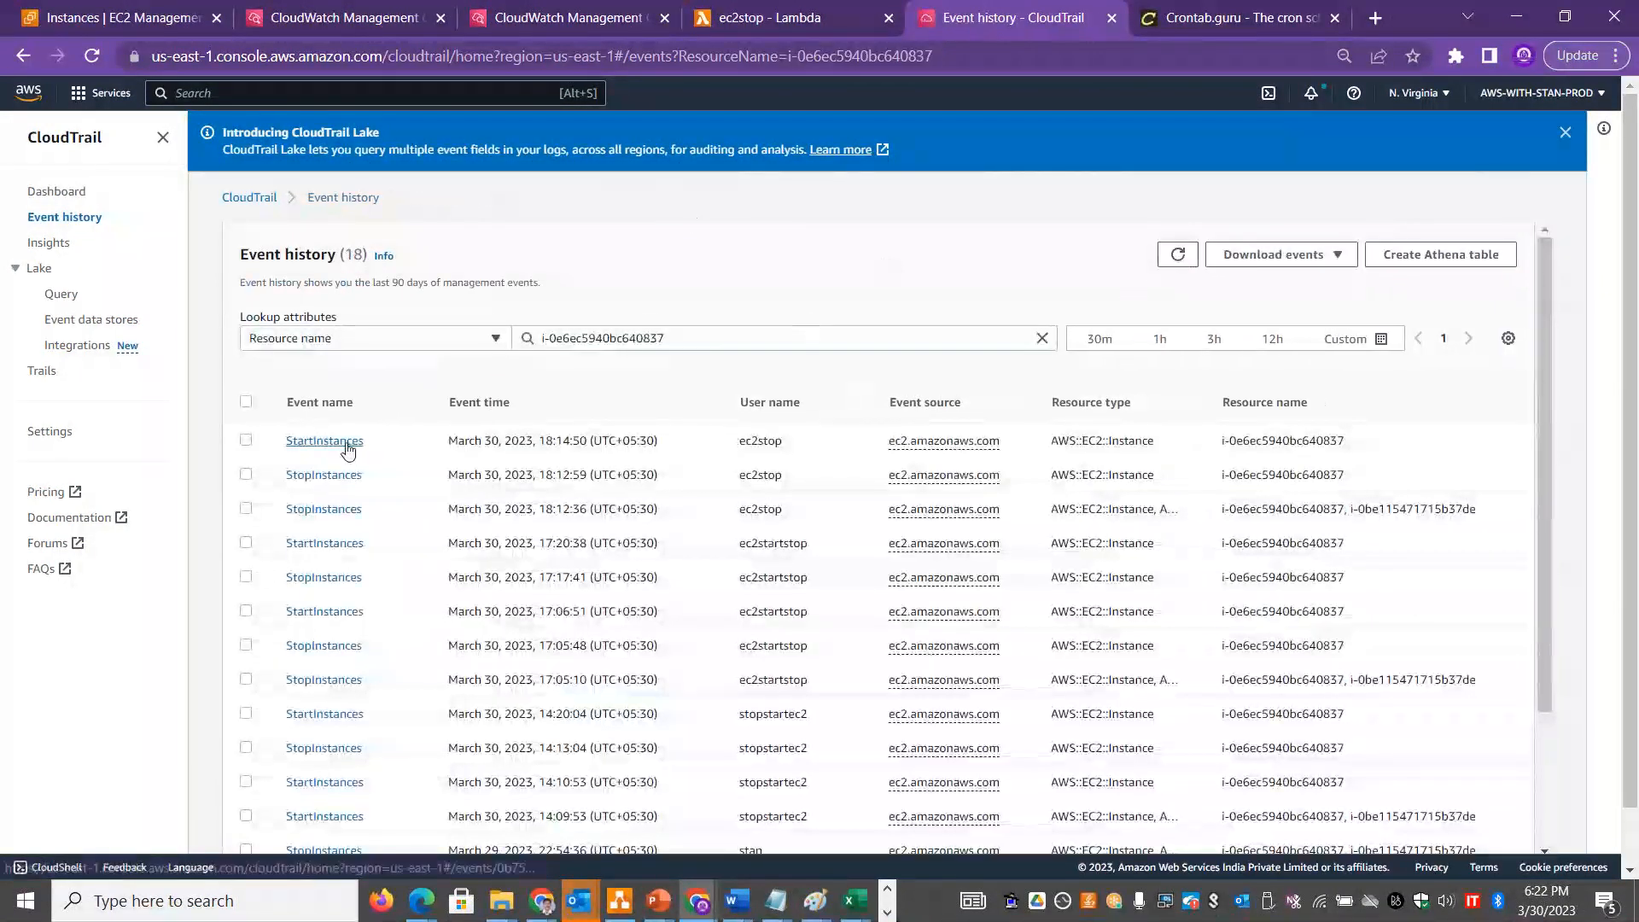
pyautogui.click(347, 444)
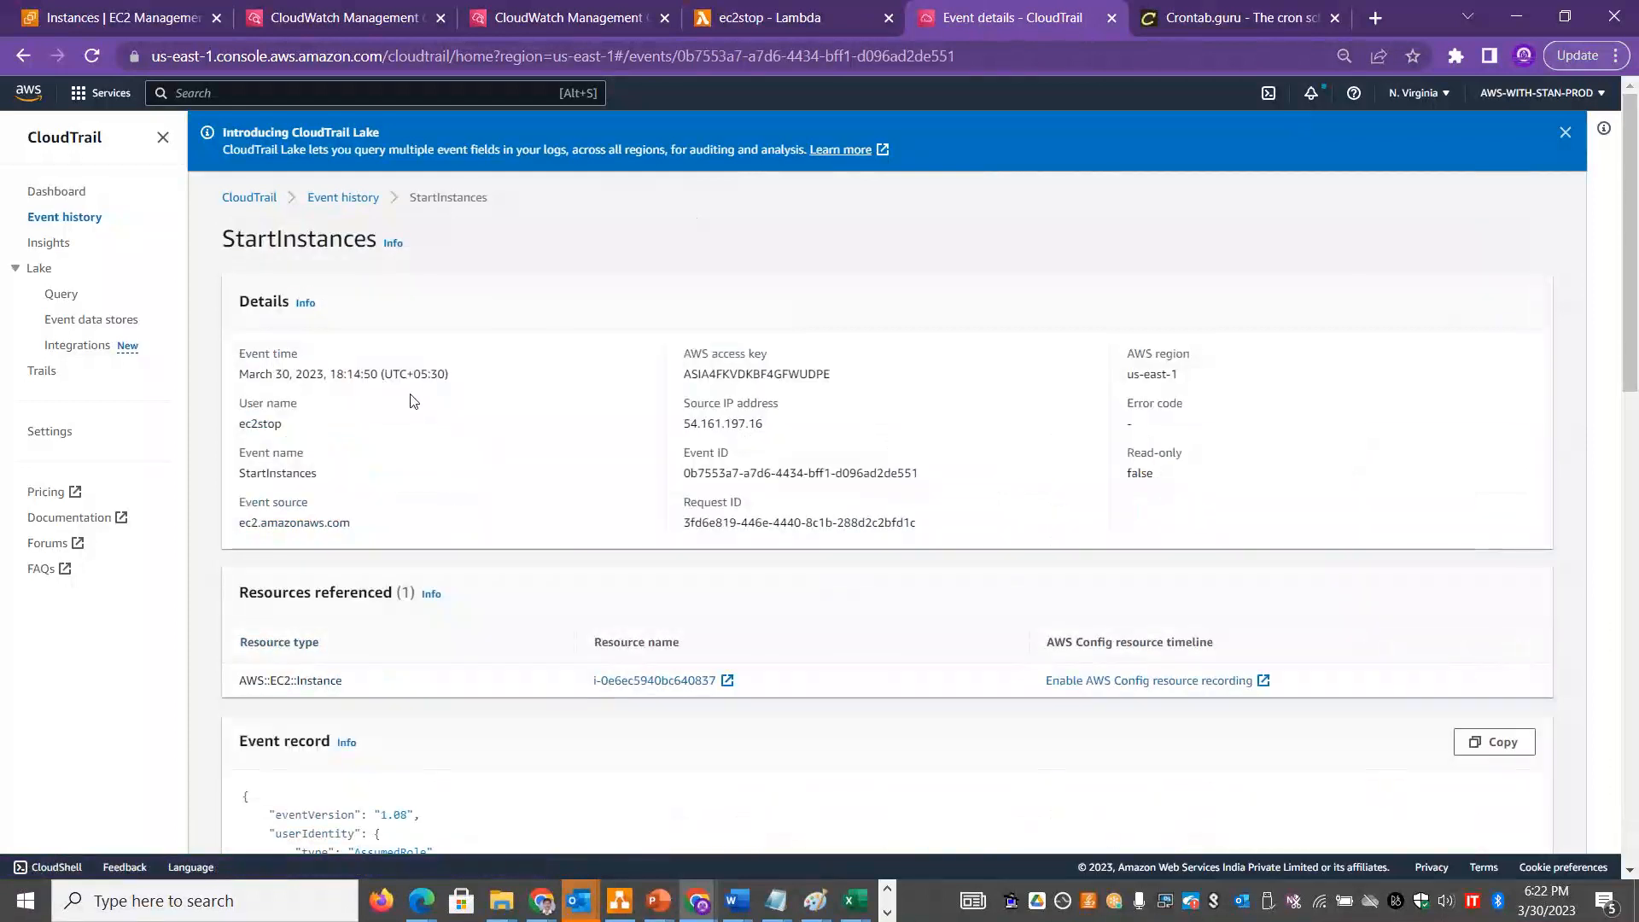
pyautogui.moveTo(342, 376); pyautogui.dragTo(392, 373)
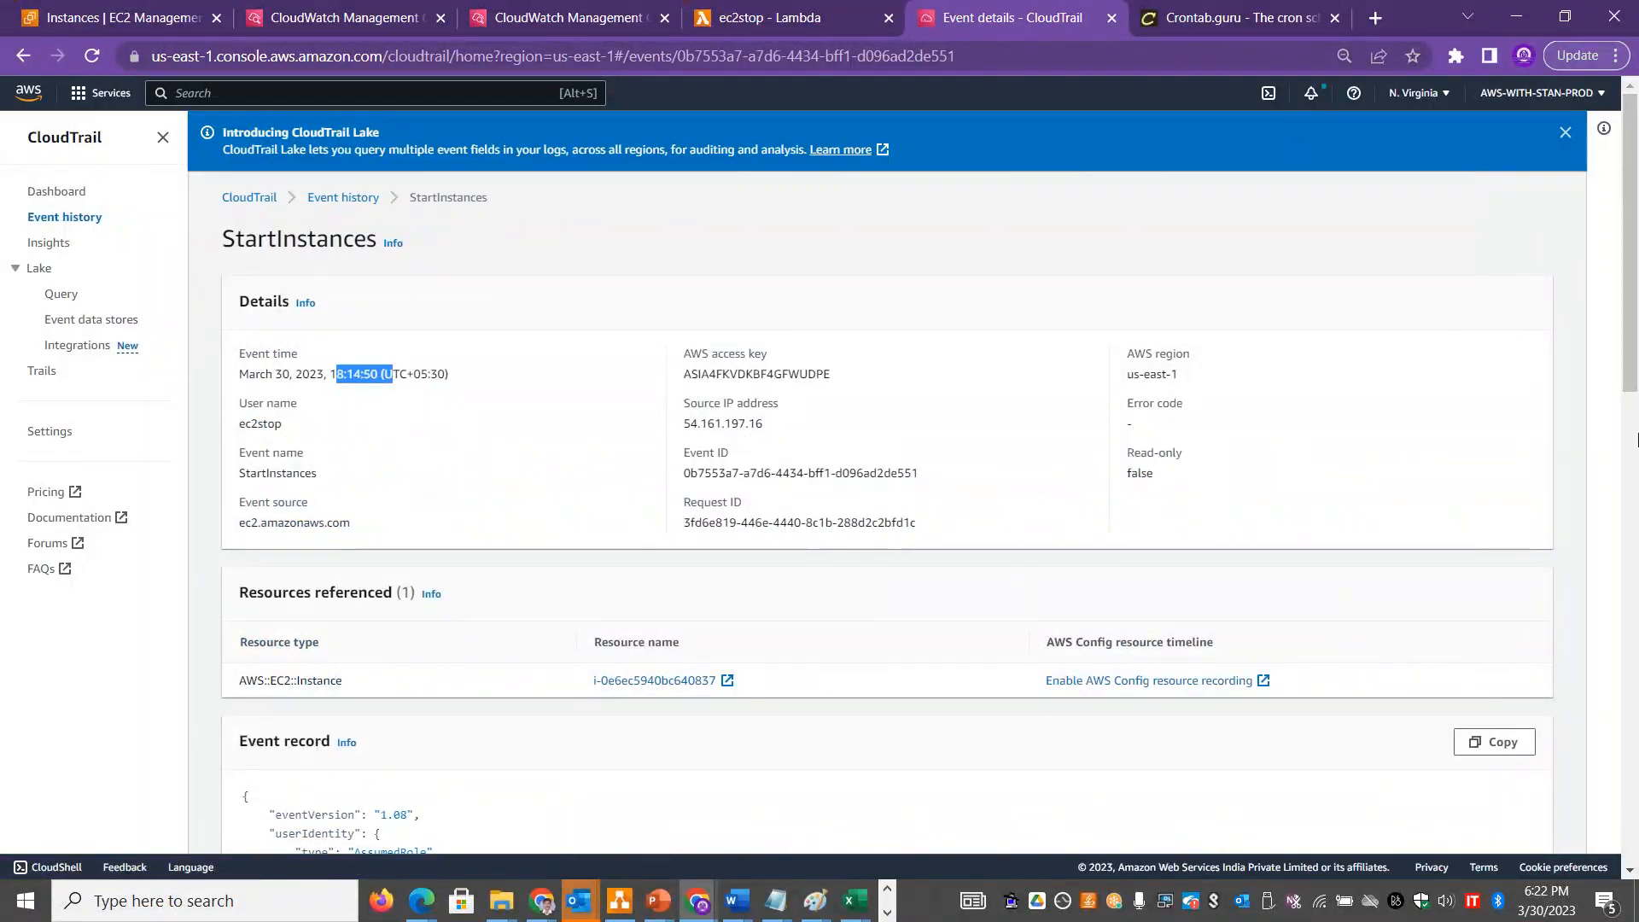
pyautogui.moveTo(1636, 372)
pyautogui.mouseDown()
pyautogui.moveTo(1636, 459)
pyautogui.moveTo(1636, 368)
pyautogui.mouseUp()
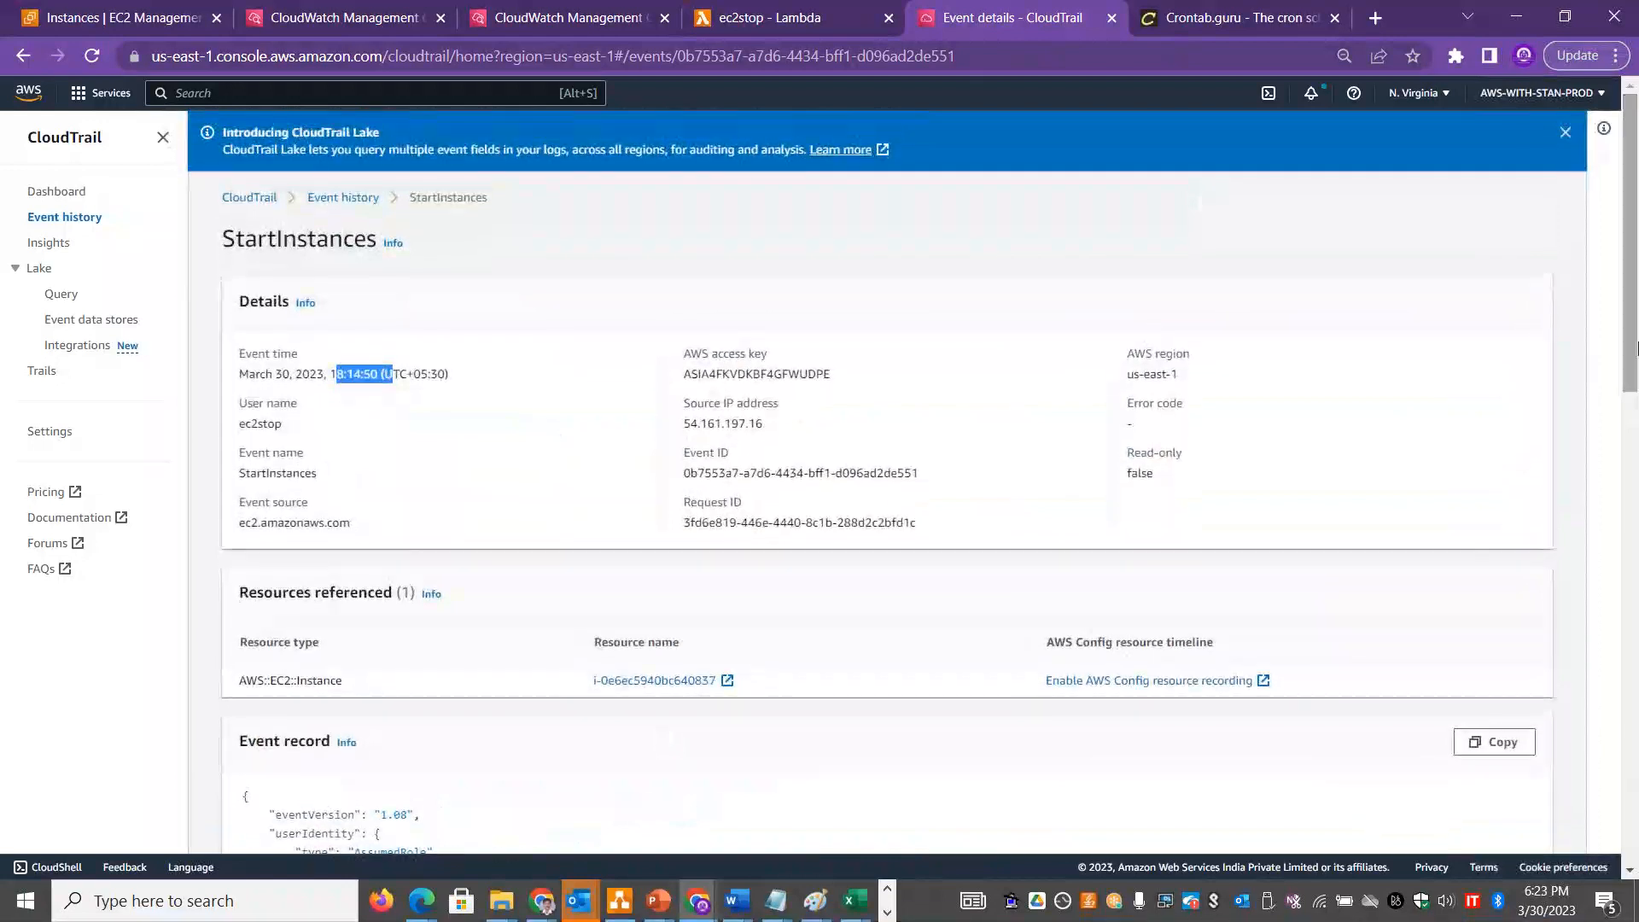
pyautogui.click(325, 205)
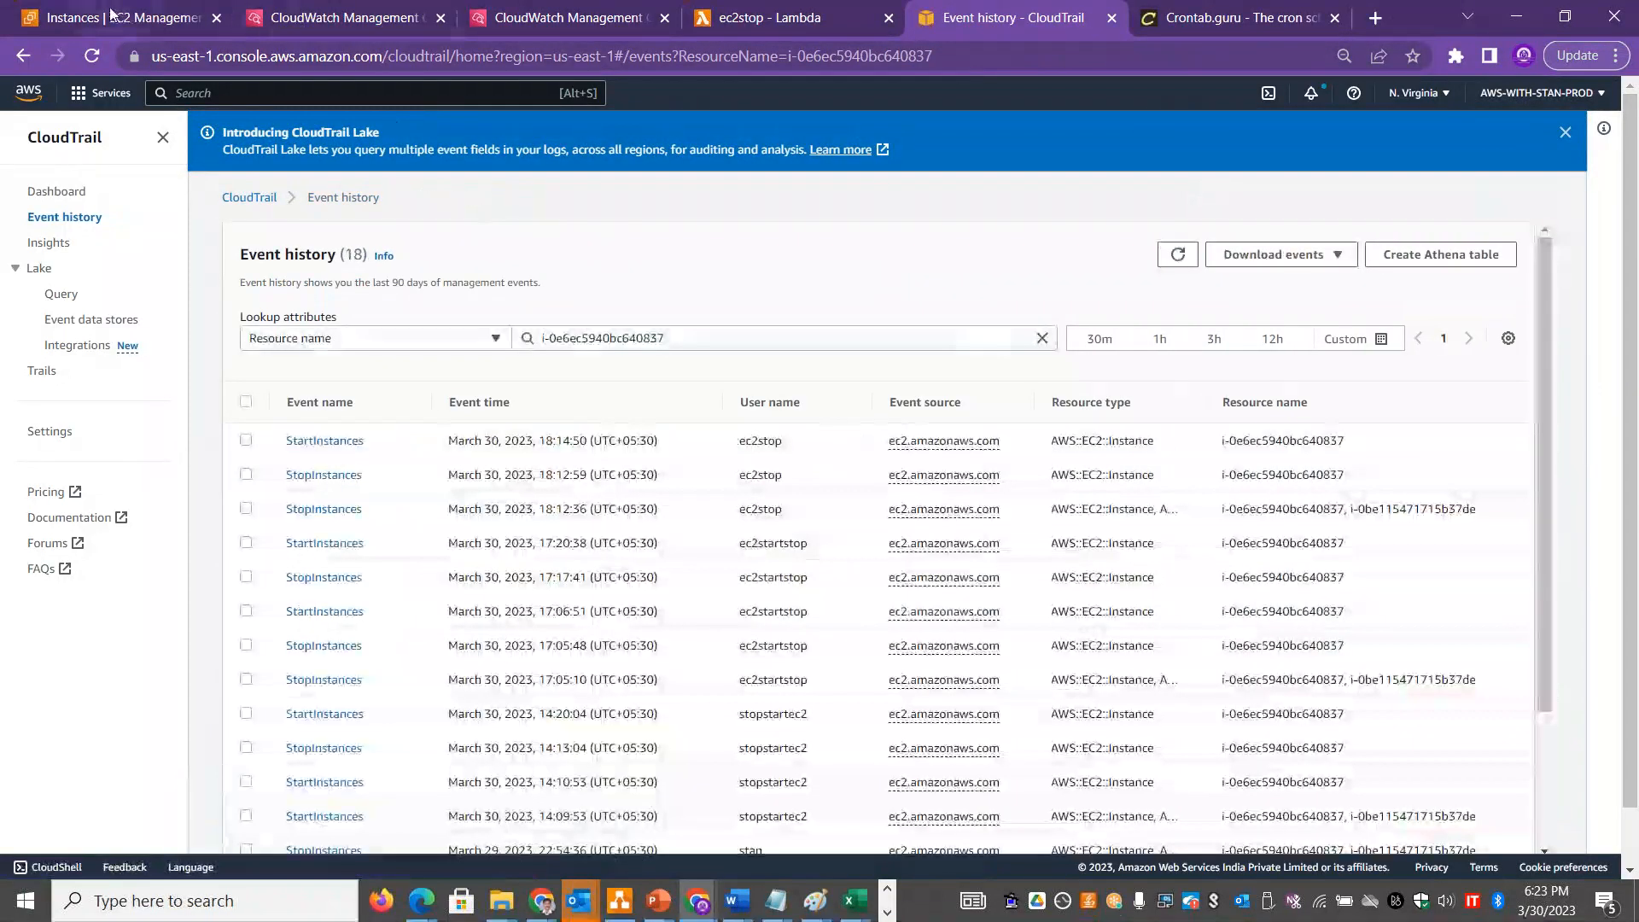
# Refresh the EC2 instances list and repeatedly refresh the CloudTrail event history to look for a new stop event.
pyautogui.click(111, 14)
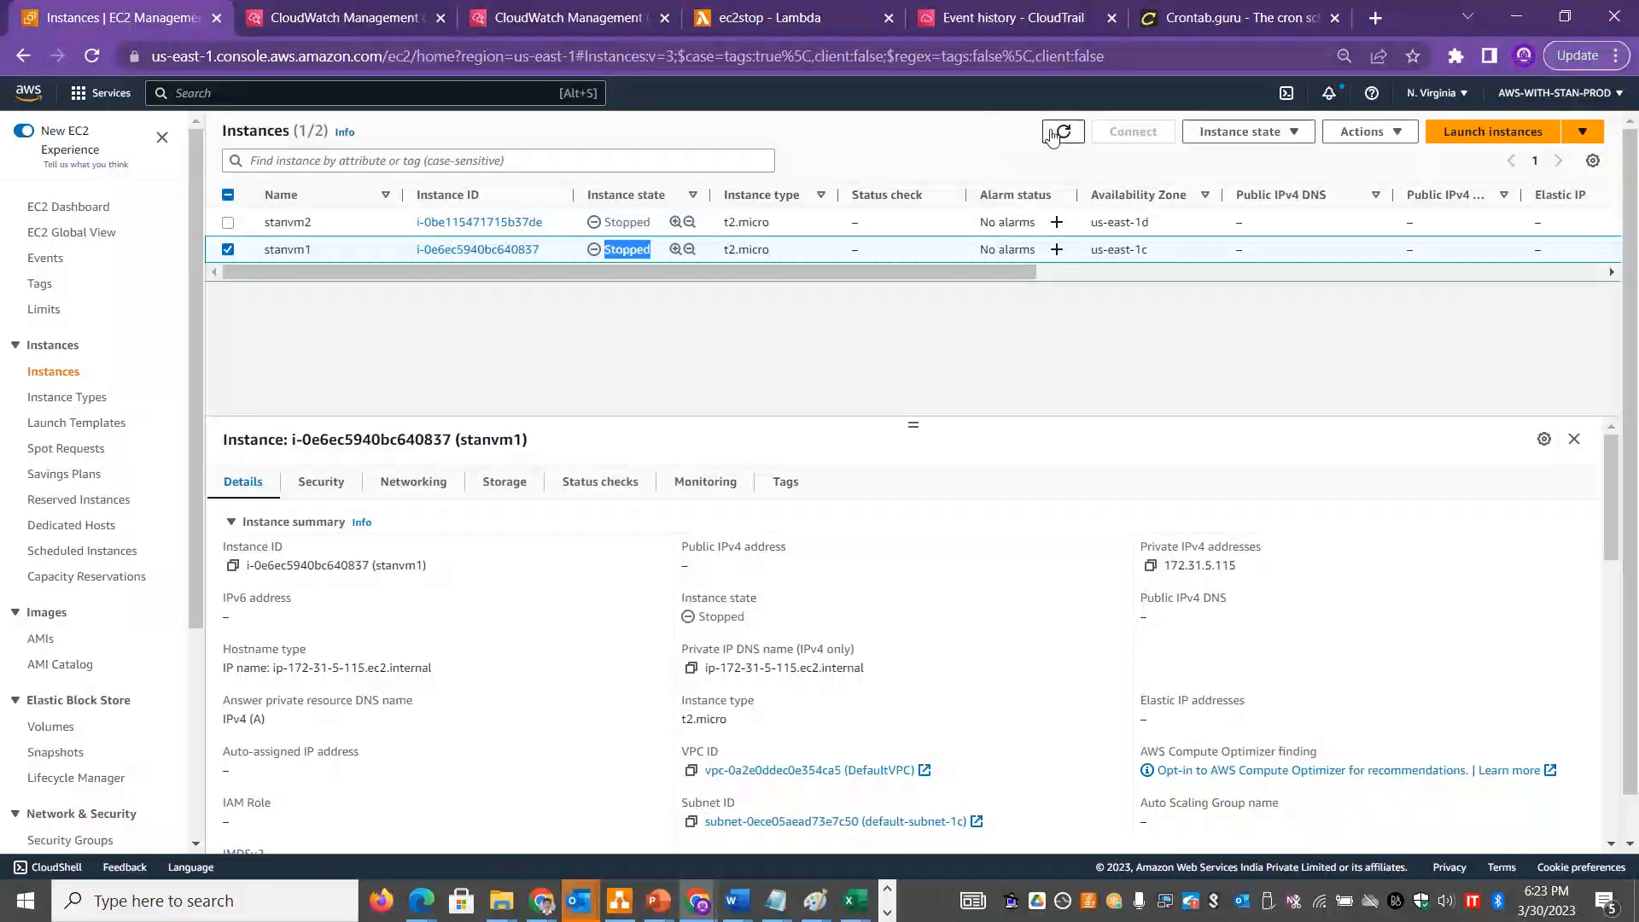
pyautogui.click(1058, 132)
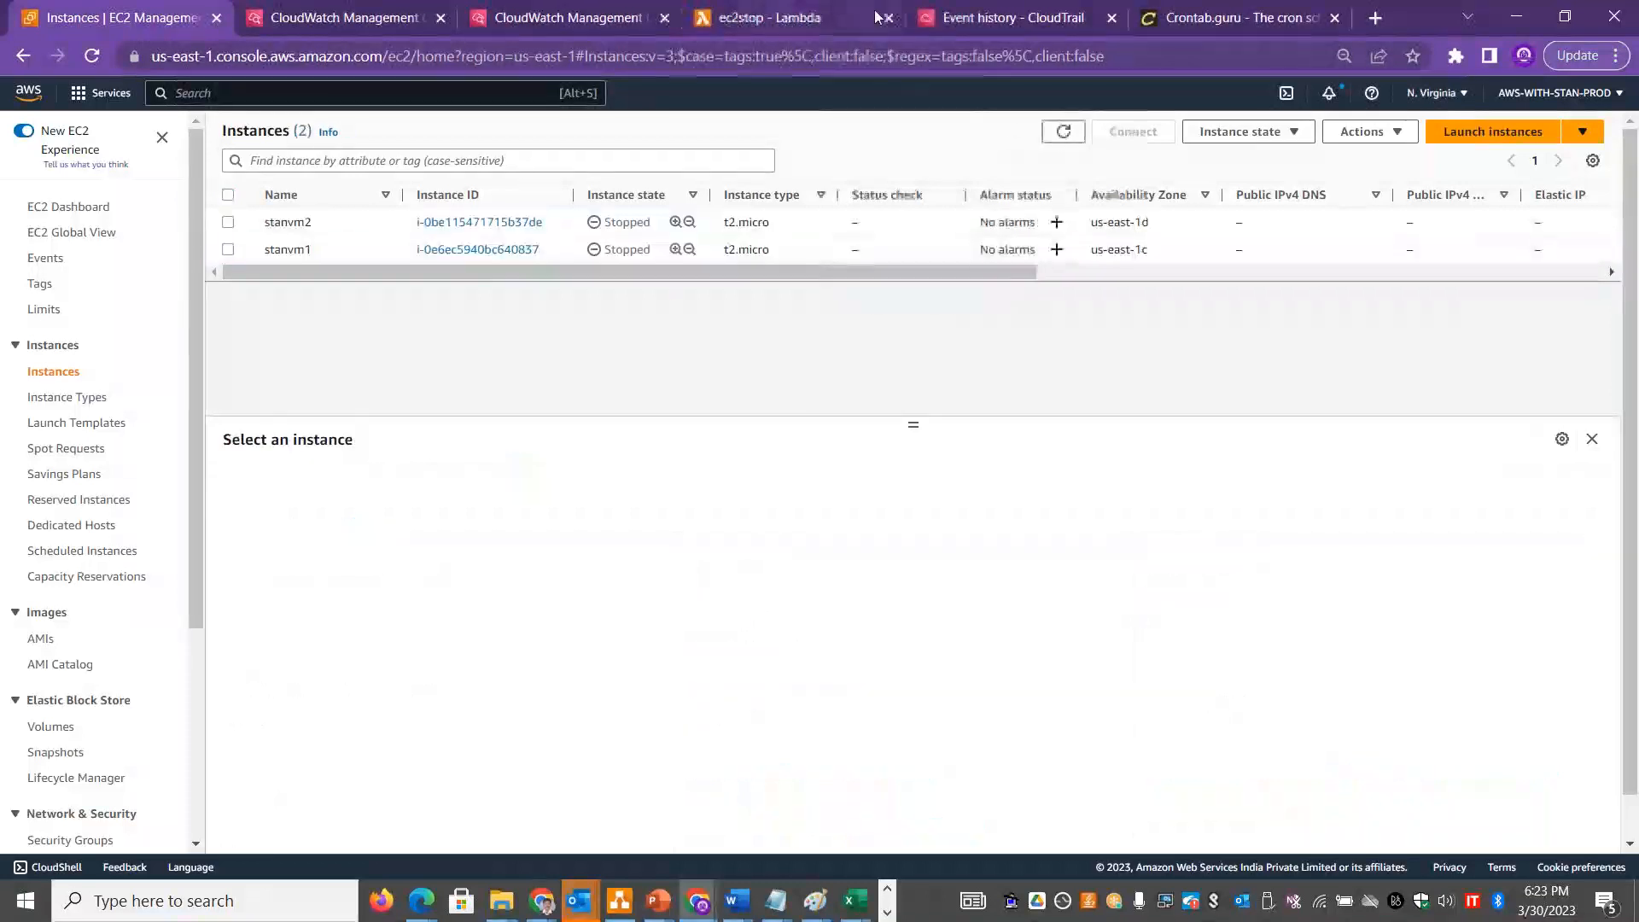
pyautogui.click(972, 18)
pyautogui.click(1177, 254)
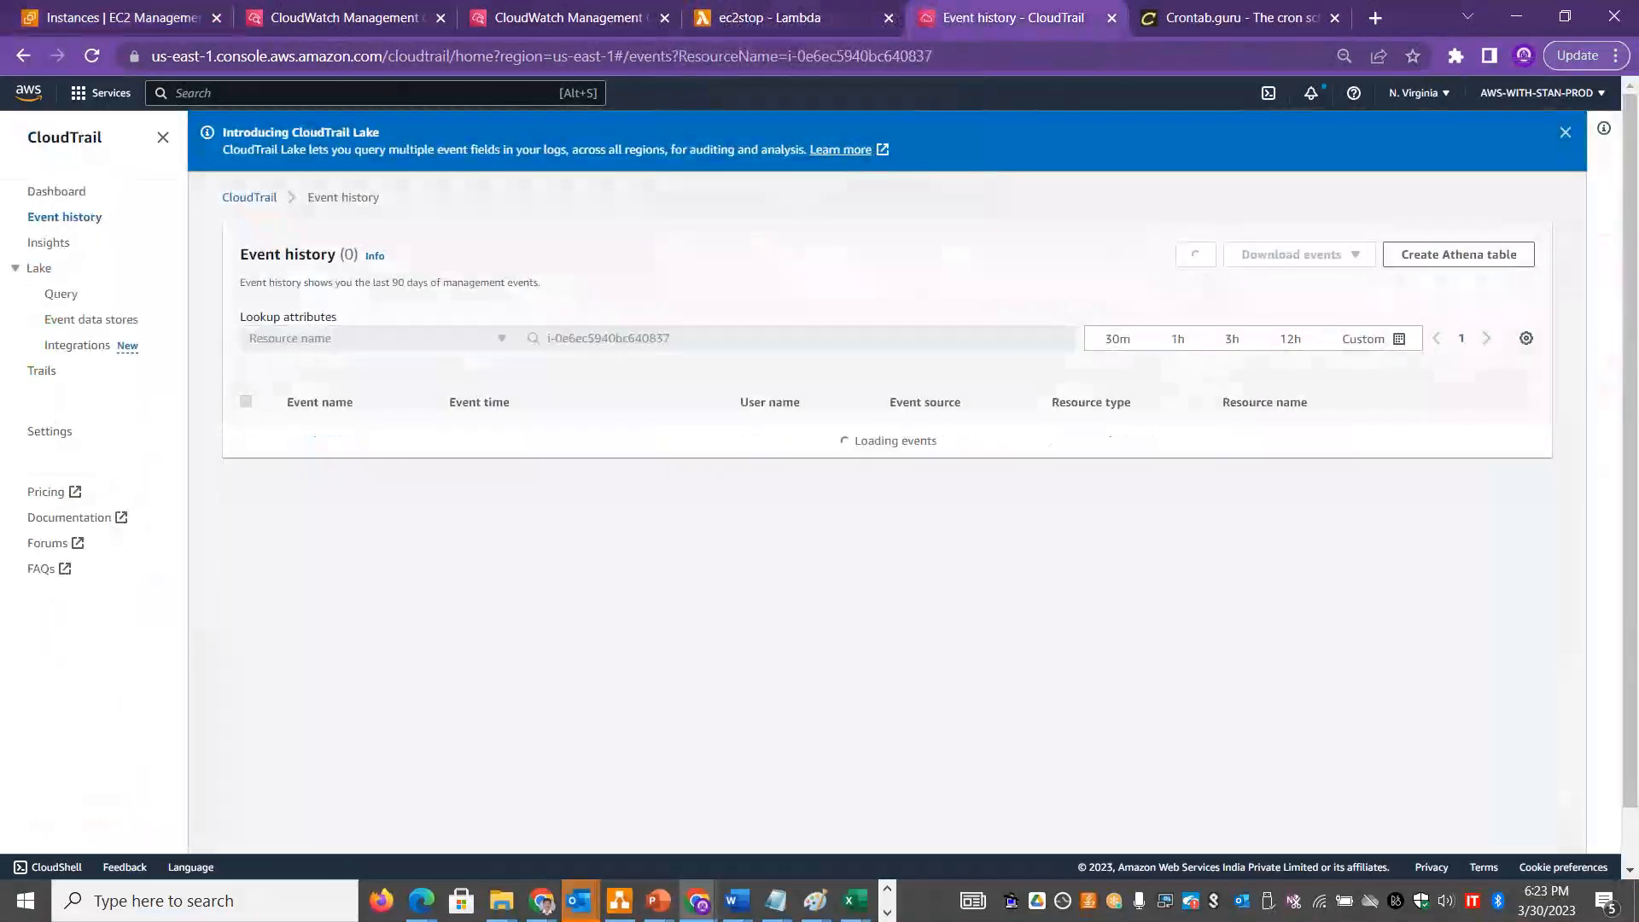
pyautogui.click(1177, 254)
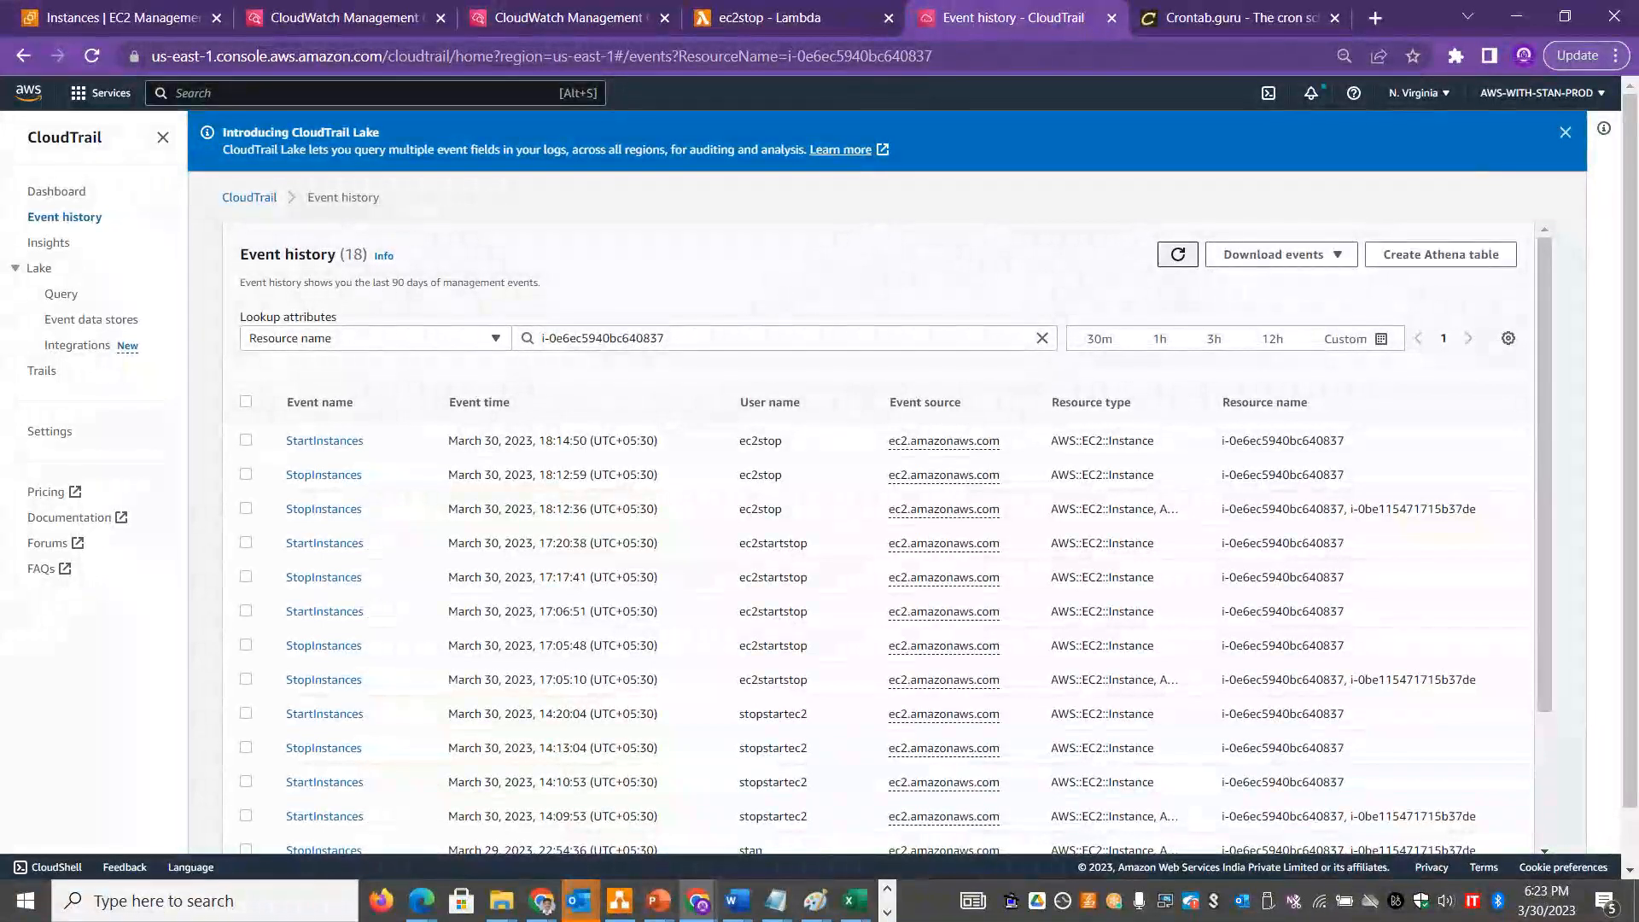
pyautogui.click(1178, 254)
pyautogui.click(1176, 259)
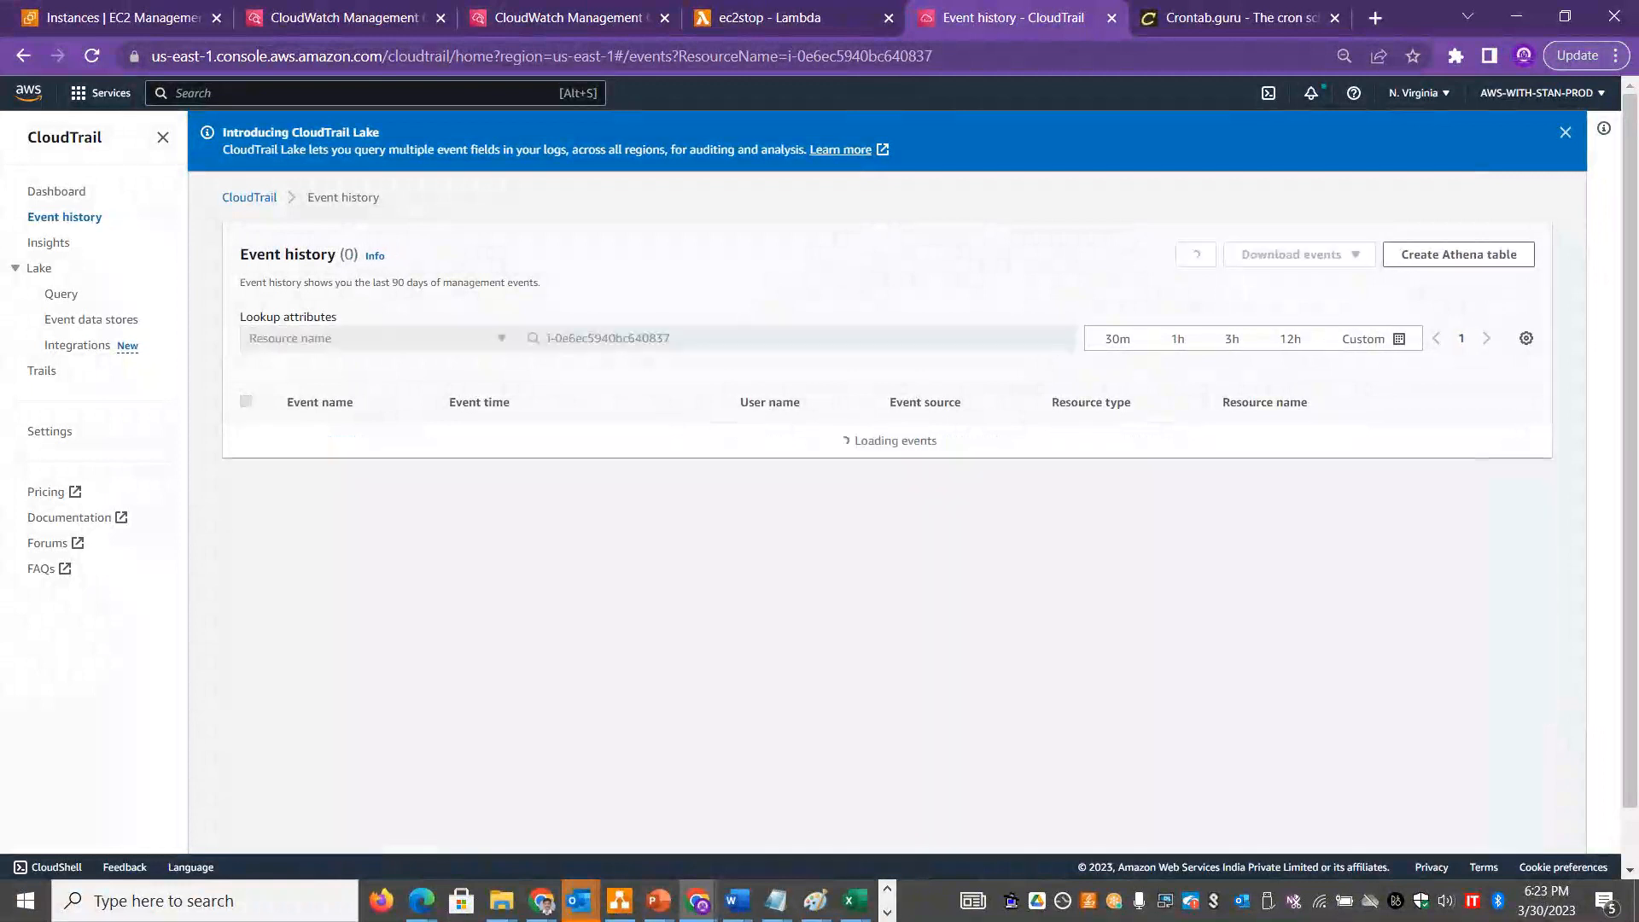
# Reload the ec2stoprule details in CloudWatch and examine the first upcoming trigger date.
pyautogui.click(363, 12)
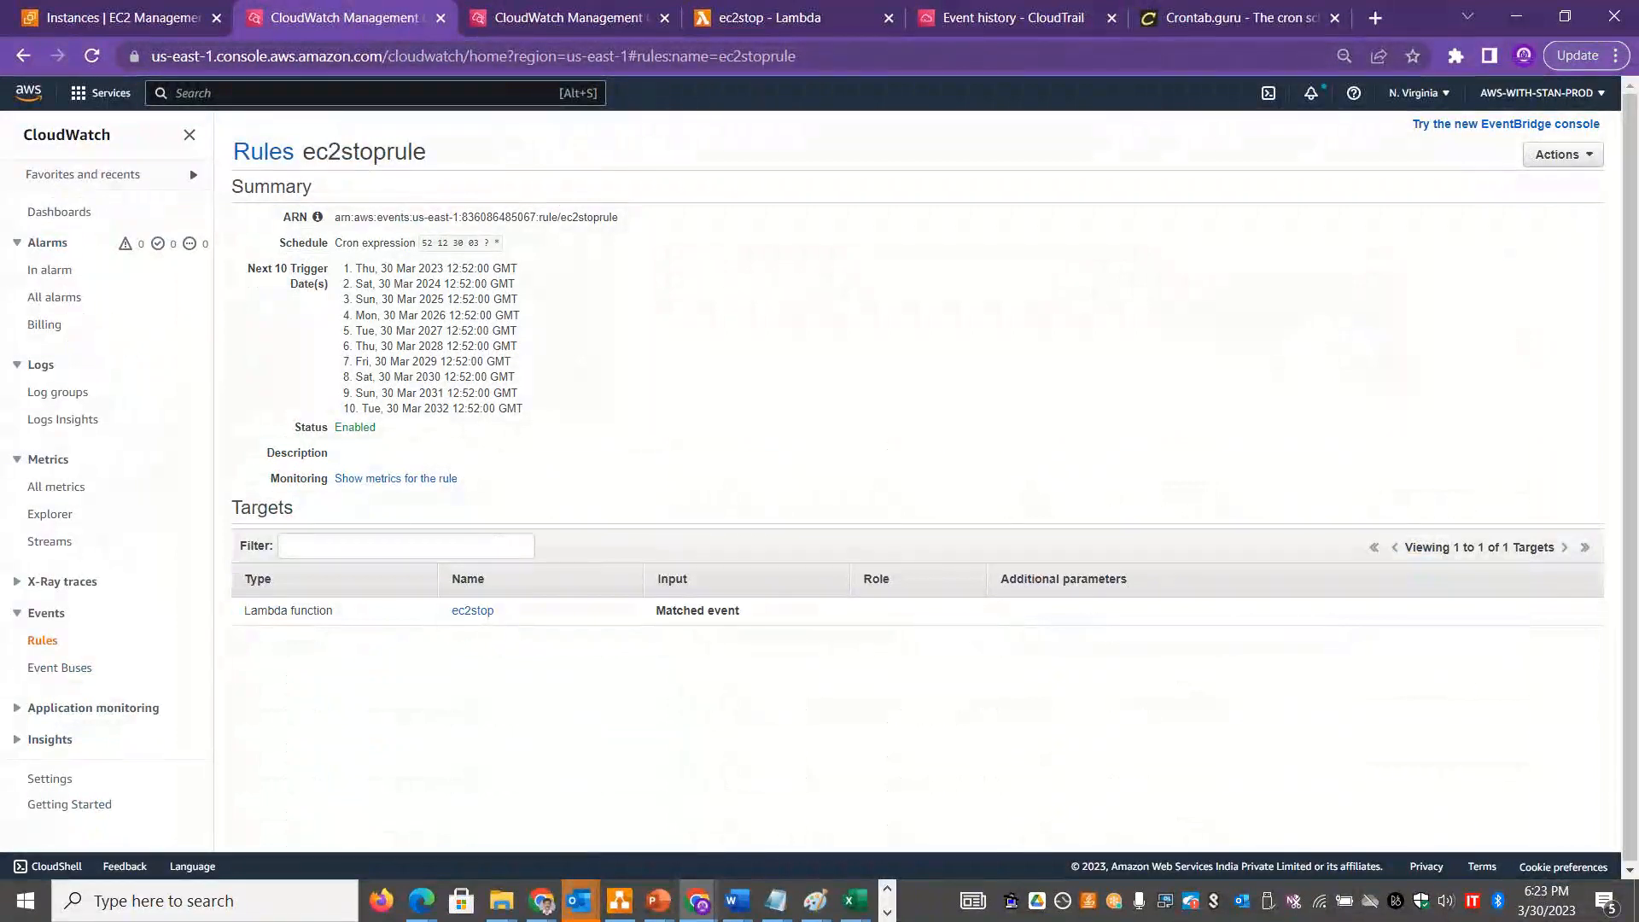
pyautogui.moveTo(355, 283); pyautogui.dragTo(493, 284)
pyautogui.click(805, 56)
pyautogui.press('Return')
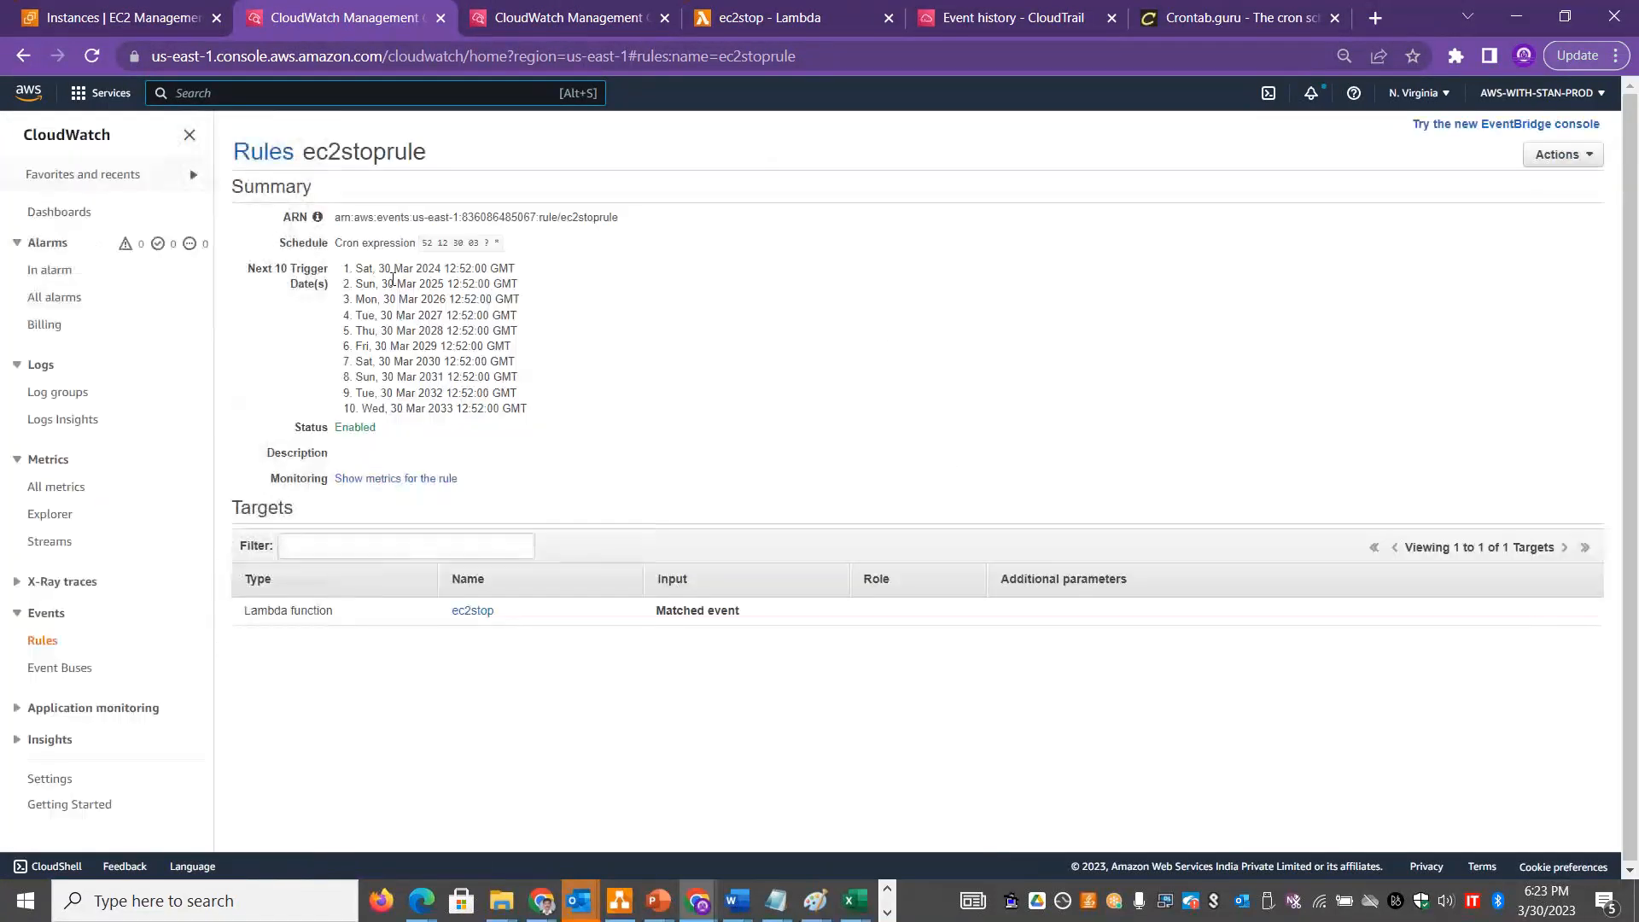
pyautogui.moveTo(354, 269); pyautogui.dragTo(540, 271)
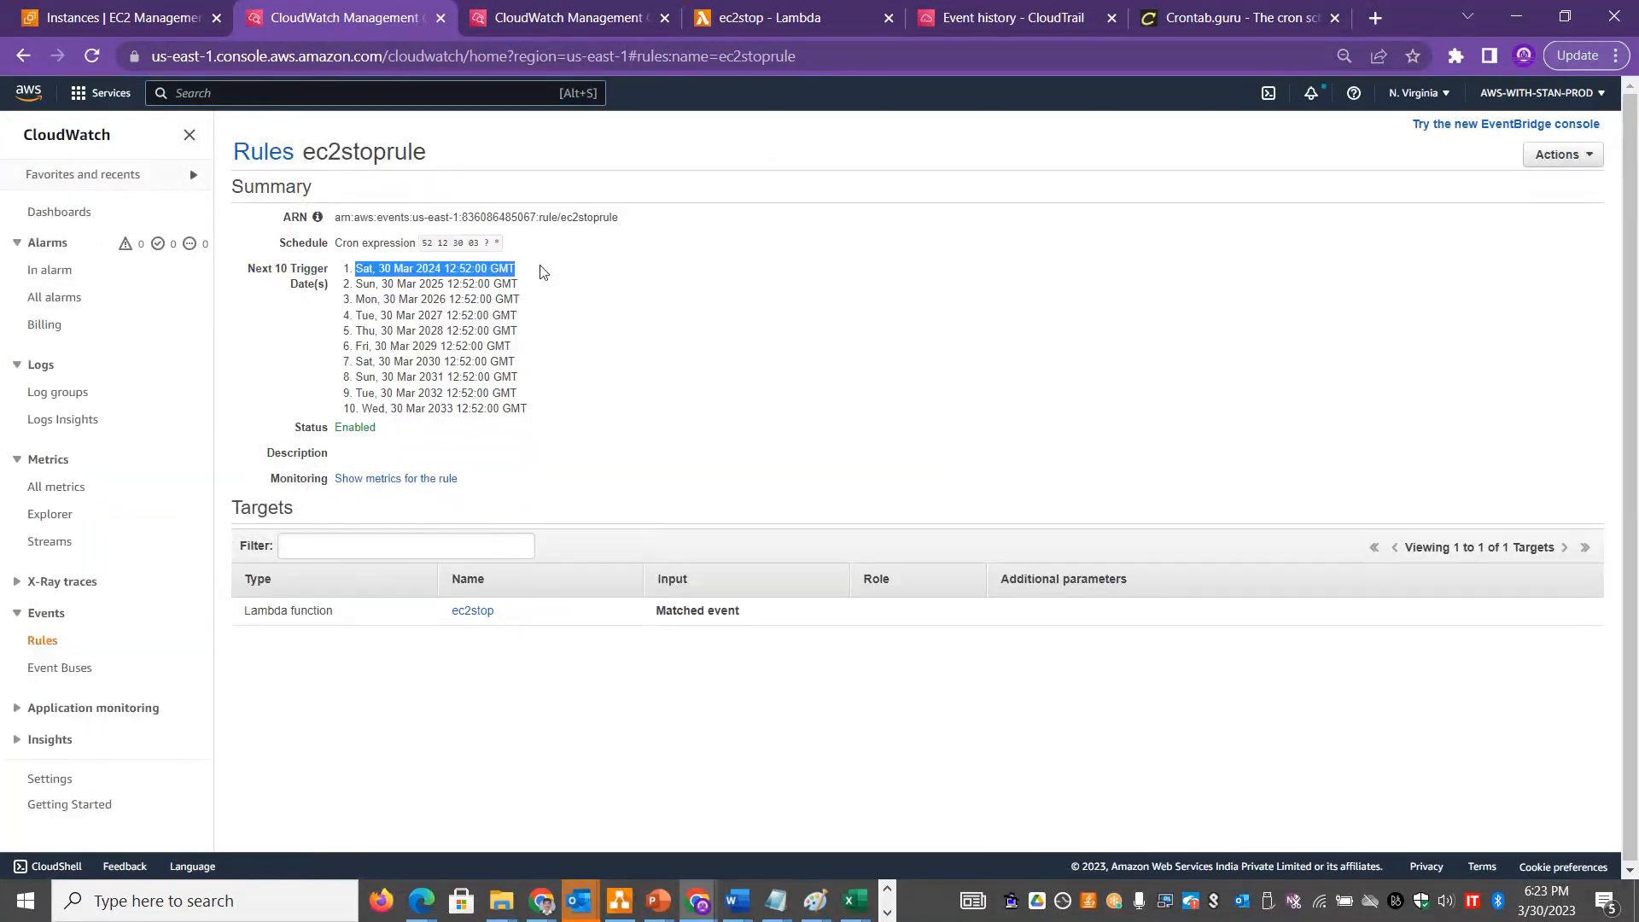